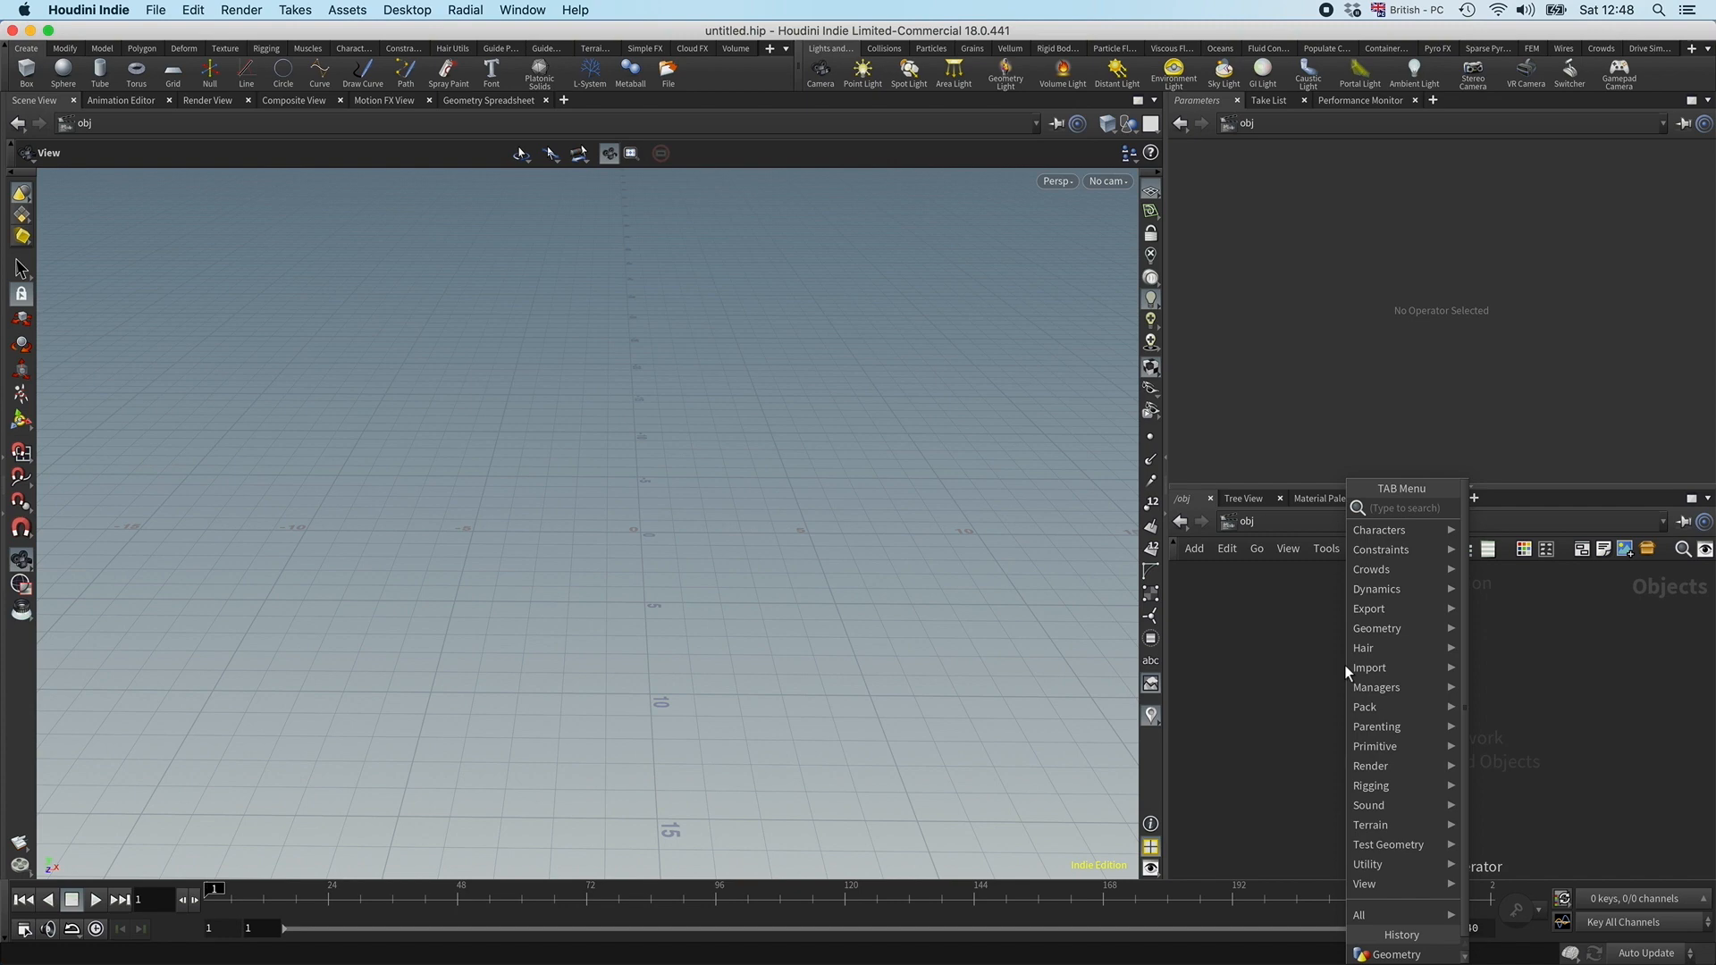
Step: Create a Geometry object in the scene and go inside its network
type("geo")
key("Return")
left_click(1347, 670)
double_click(1345, 666)
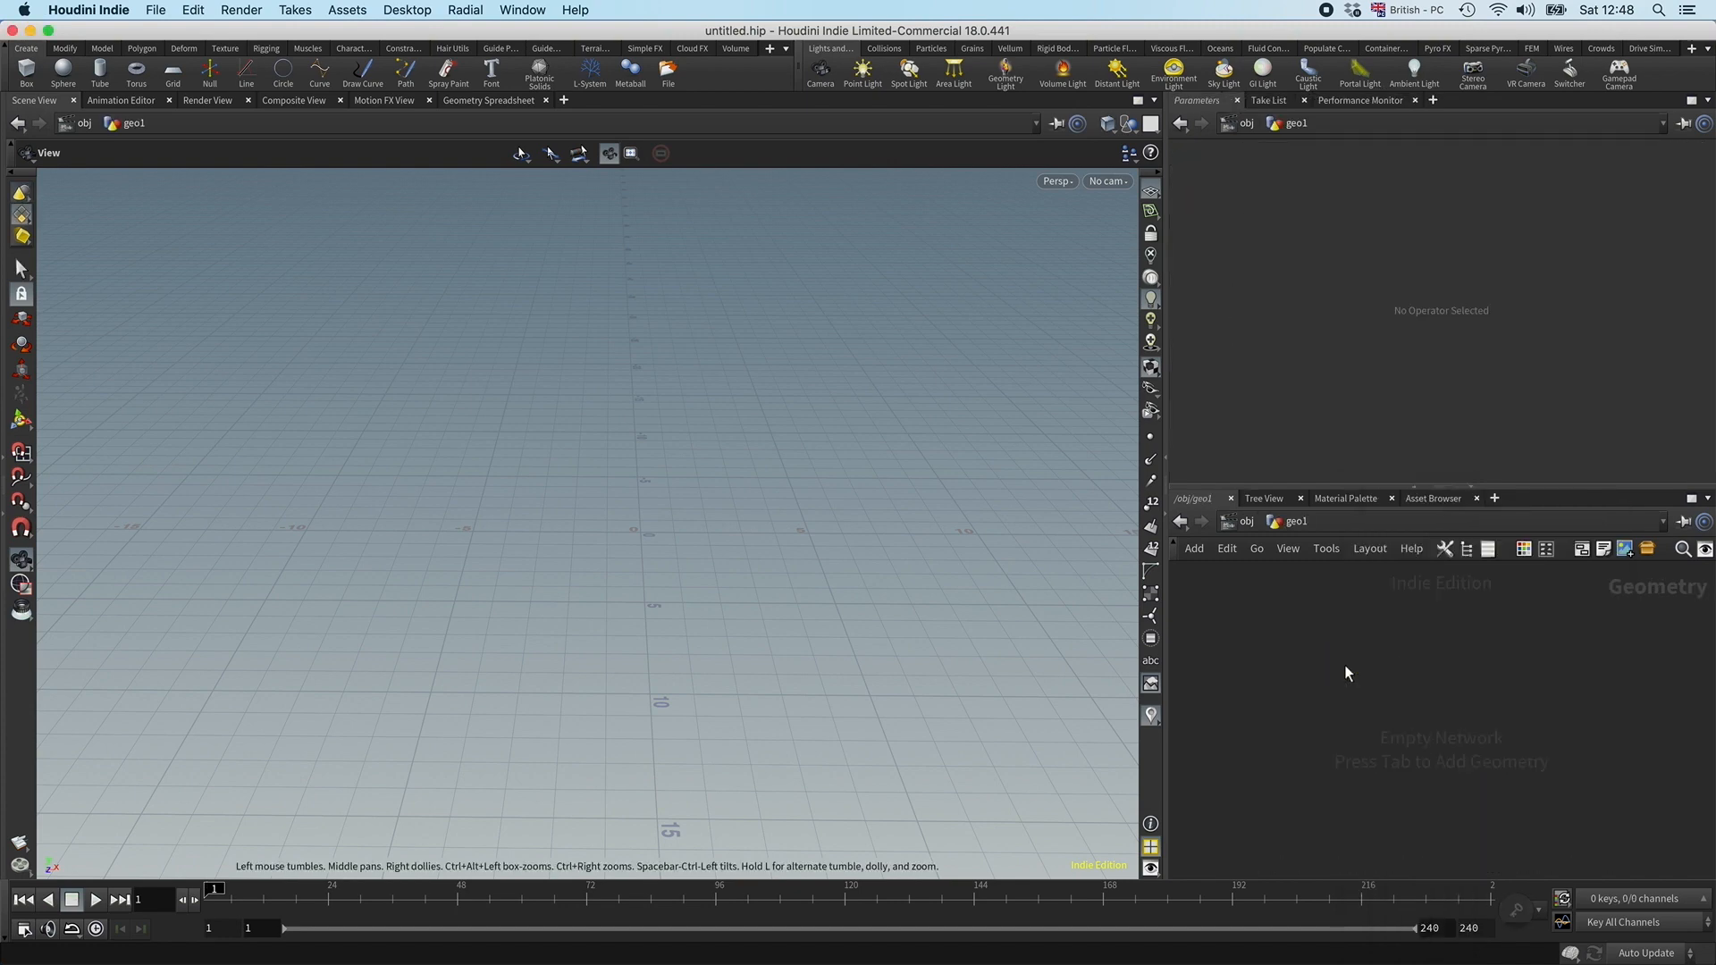
Step: Add a Sphere node to the geometry network
key("Tab")
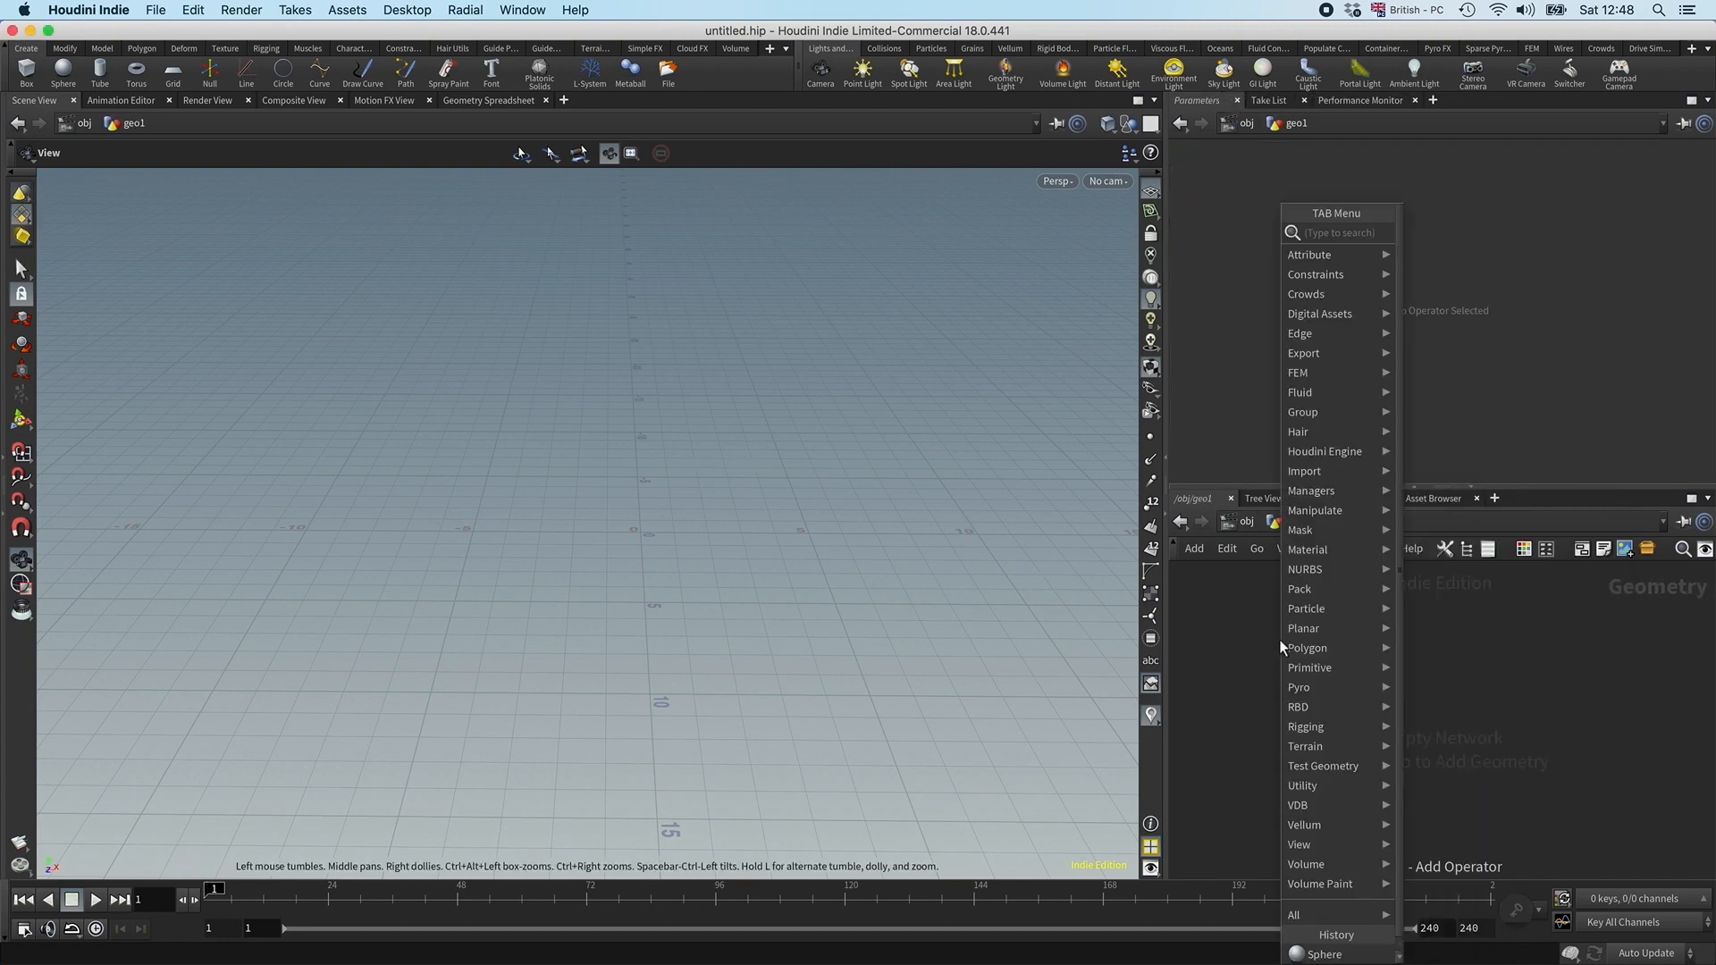
type("sphere")
key("Return")
left_click(1278, 639)
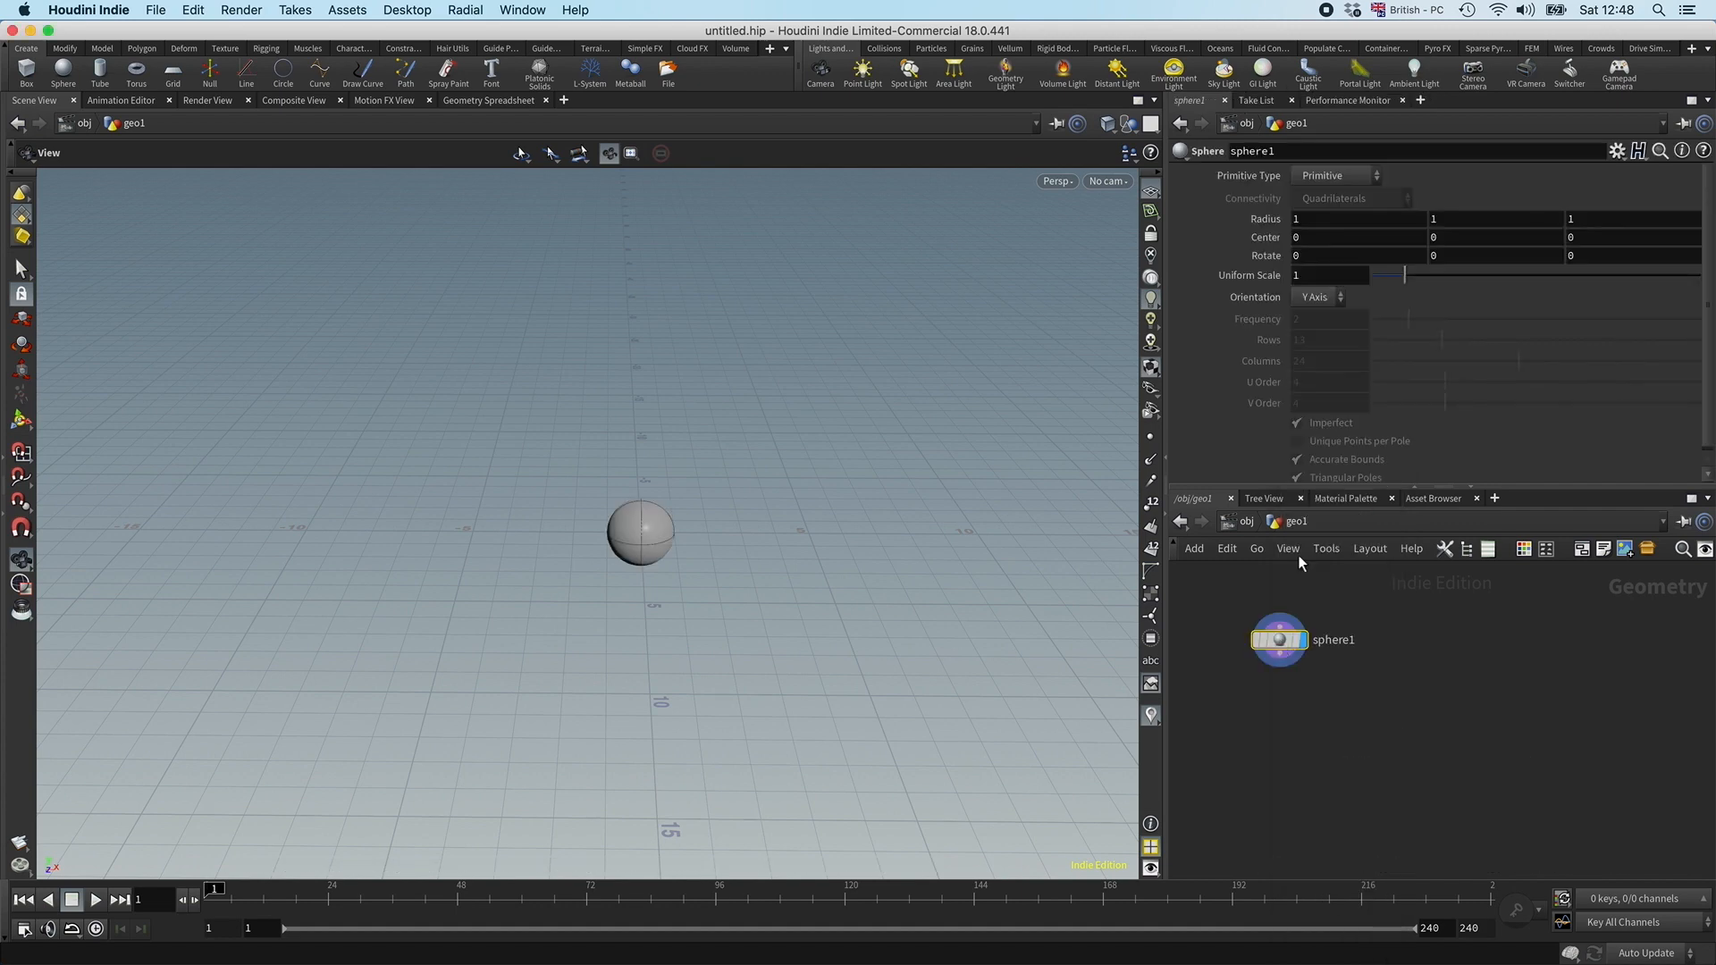
Step: Set the sphere's primitive type to Polygon, frequency to 3 and uniform scale to 0.5
left_click(1319, 175)
left_click(1323, 218)
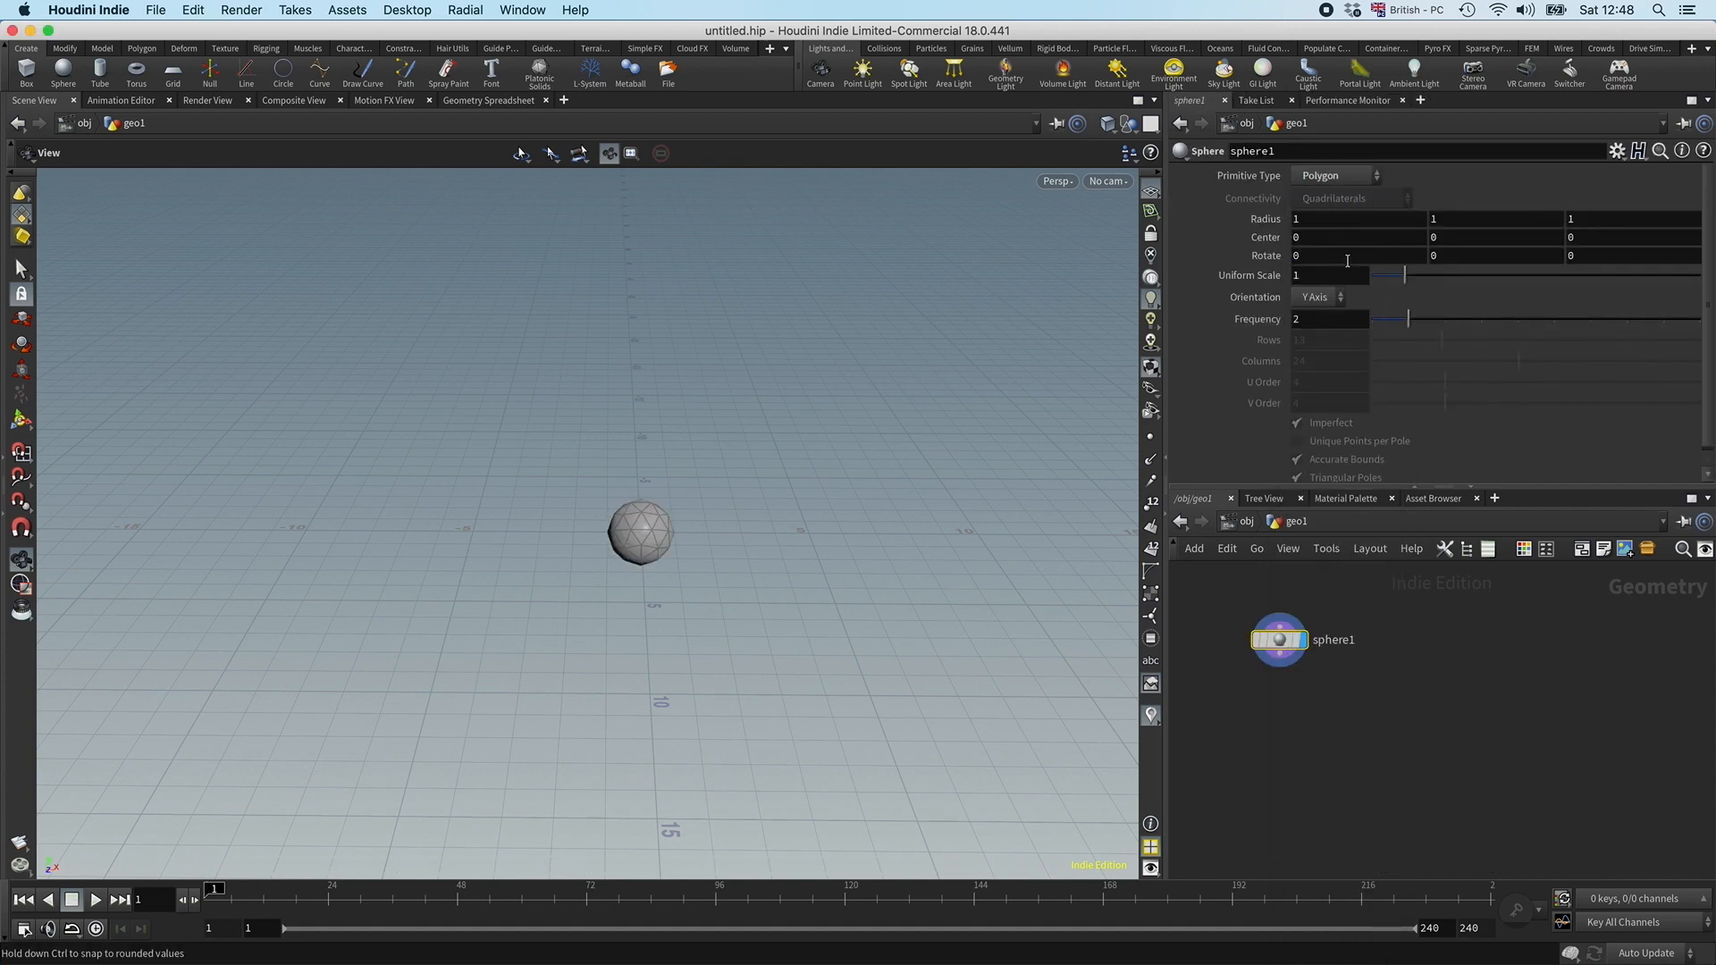
left_click(1445, 321)
left_click_drag(1303, 275, 1293, 275)
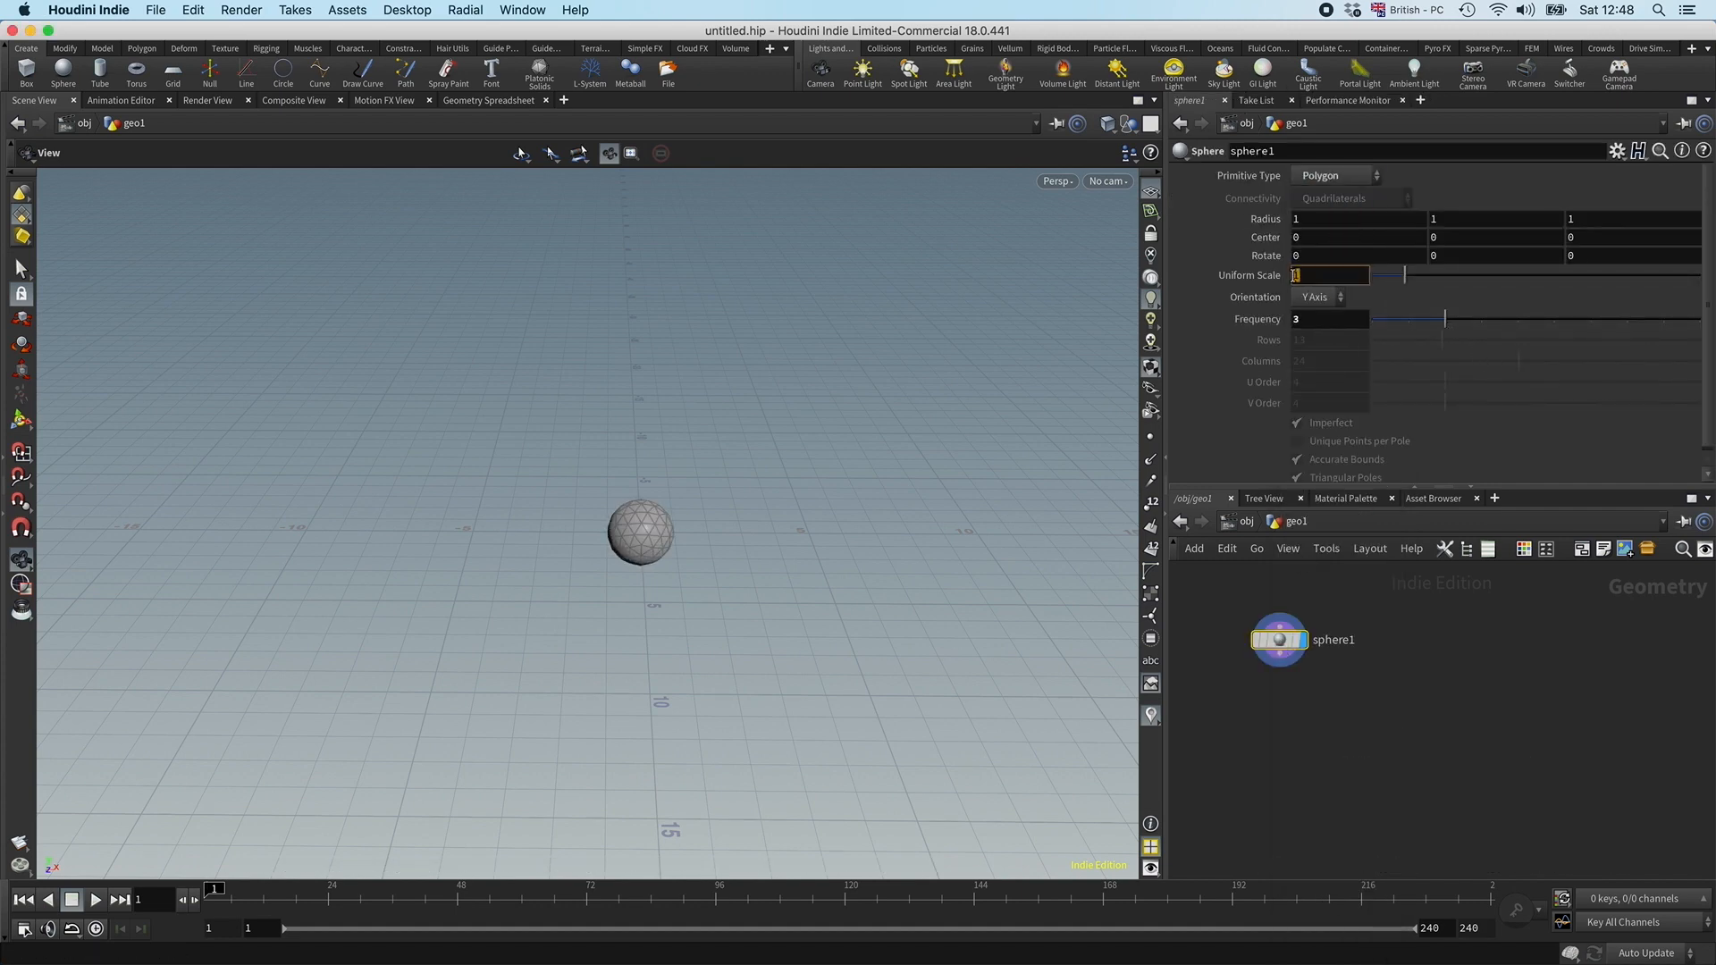
type("0.5")
key("Return")
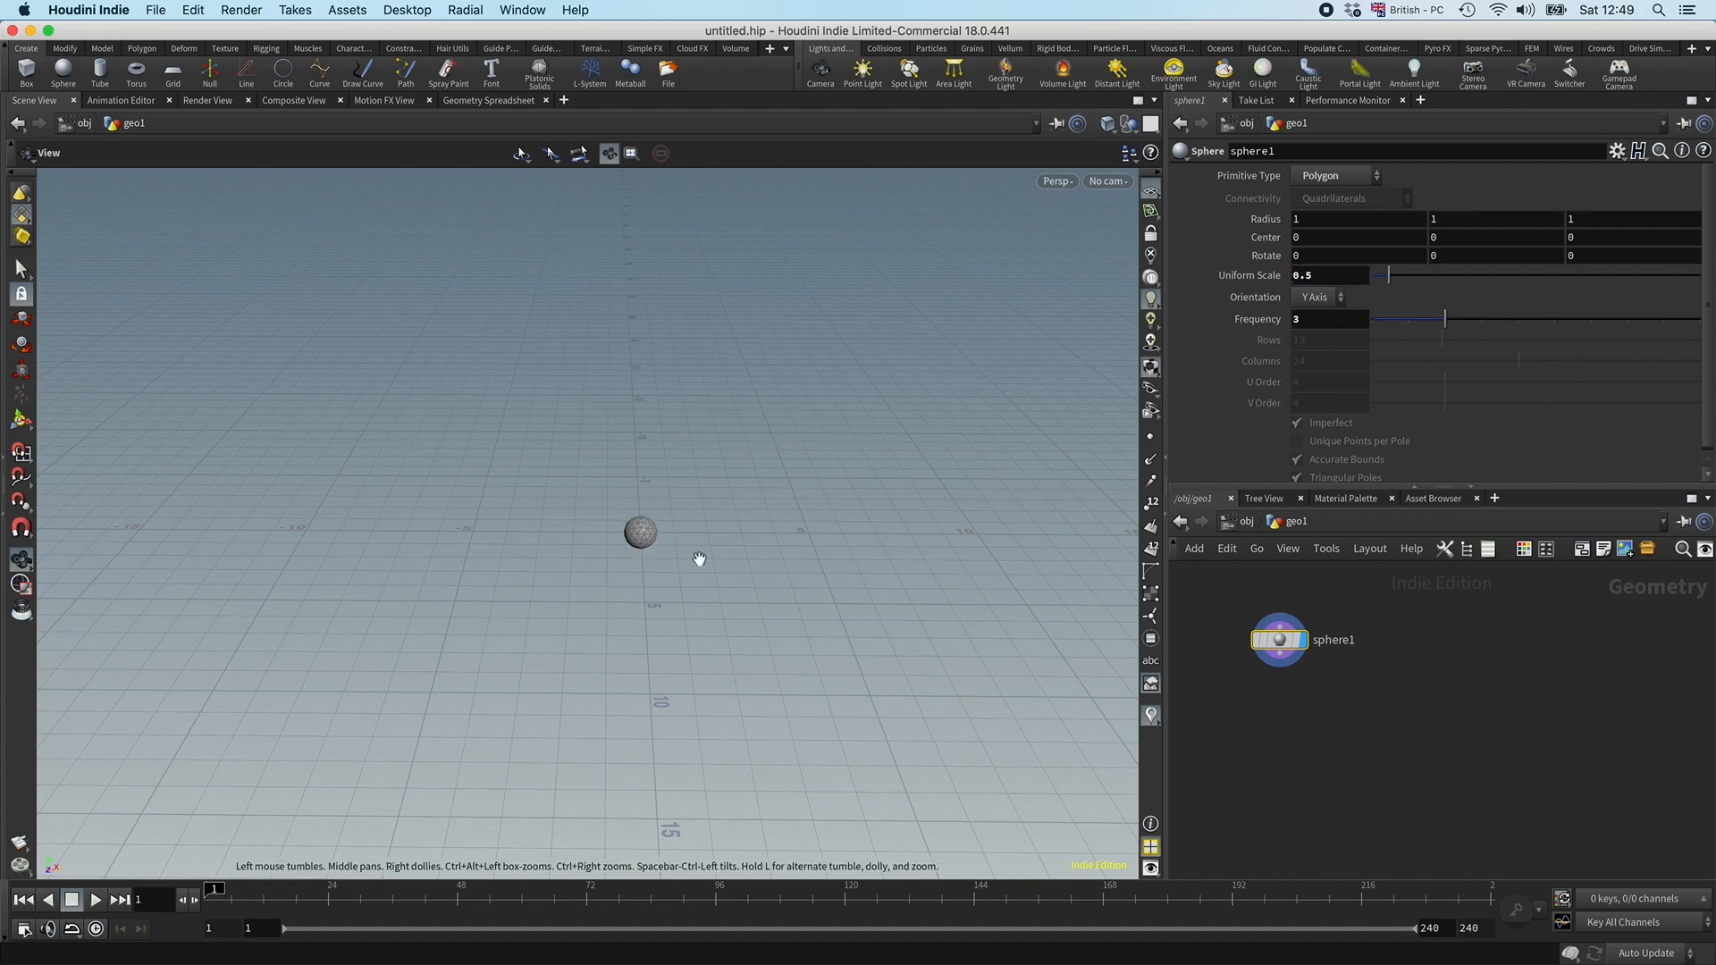
Step: Add a Vellum Configure Cloth node below the sphere, fed by the sphere's output, and display it
left_click_drag(701, 563, 655, 555)
left_click_drag(1279, 639, 1305, 609)
key("Tab")
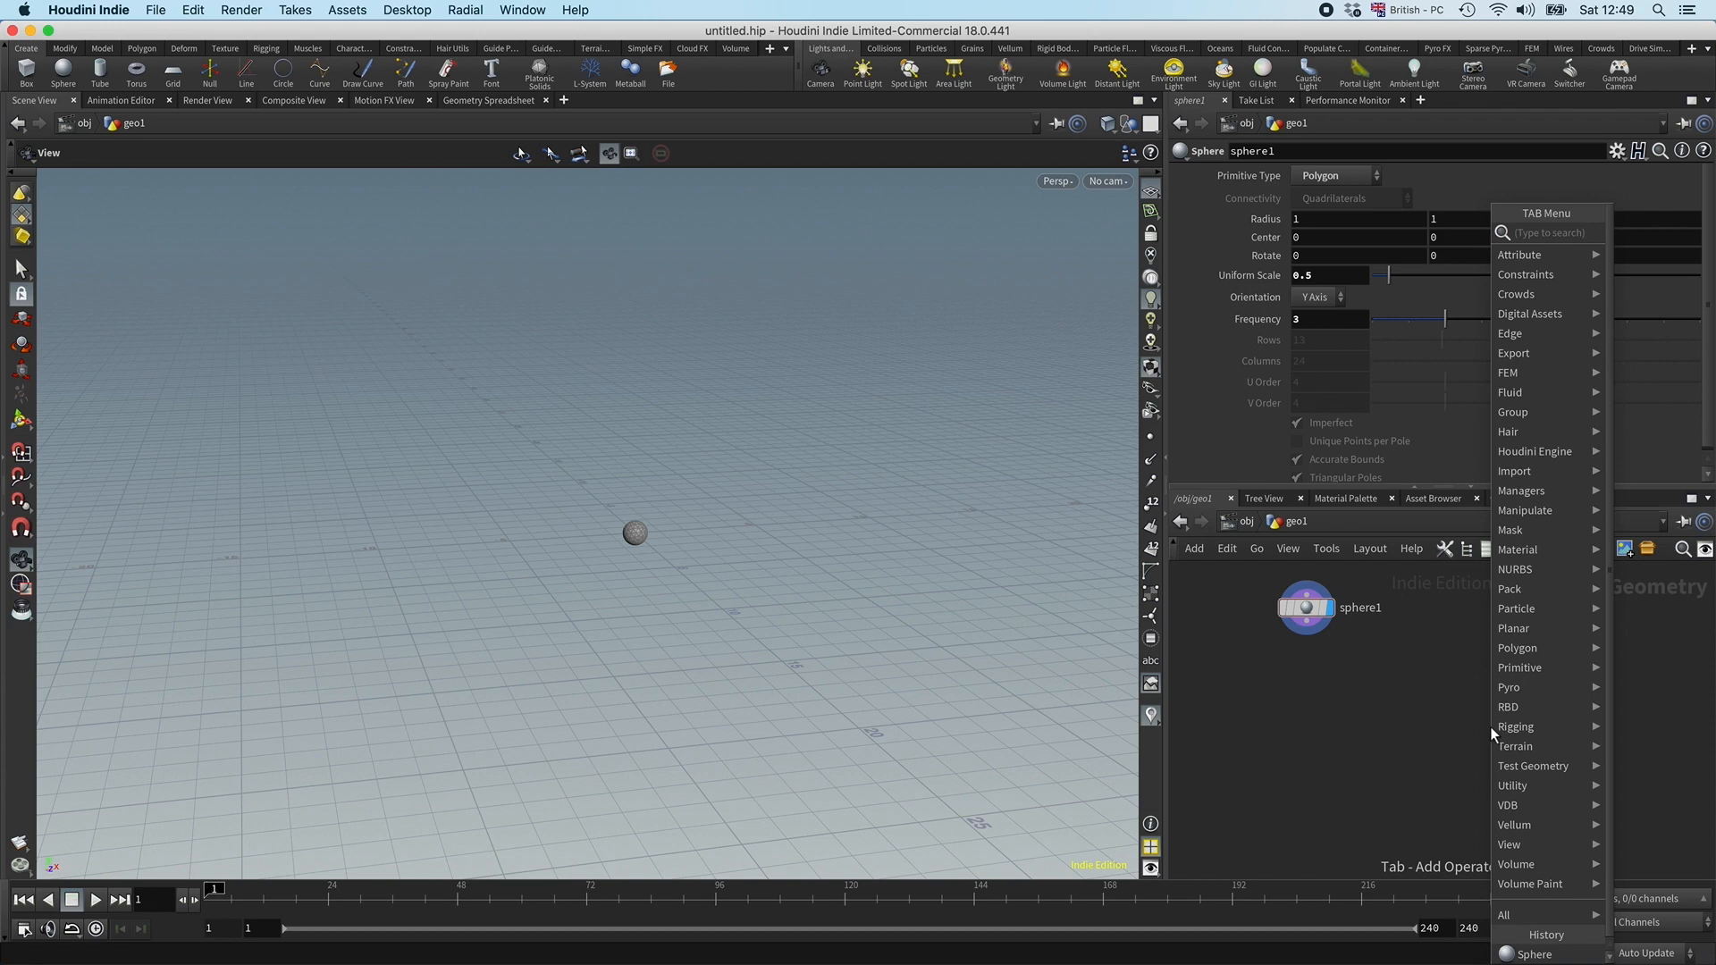
type("cloth")
key("Down")
key("Down")
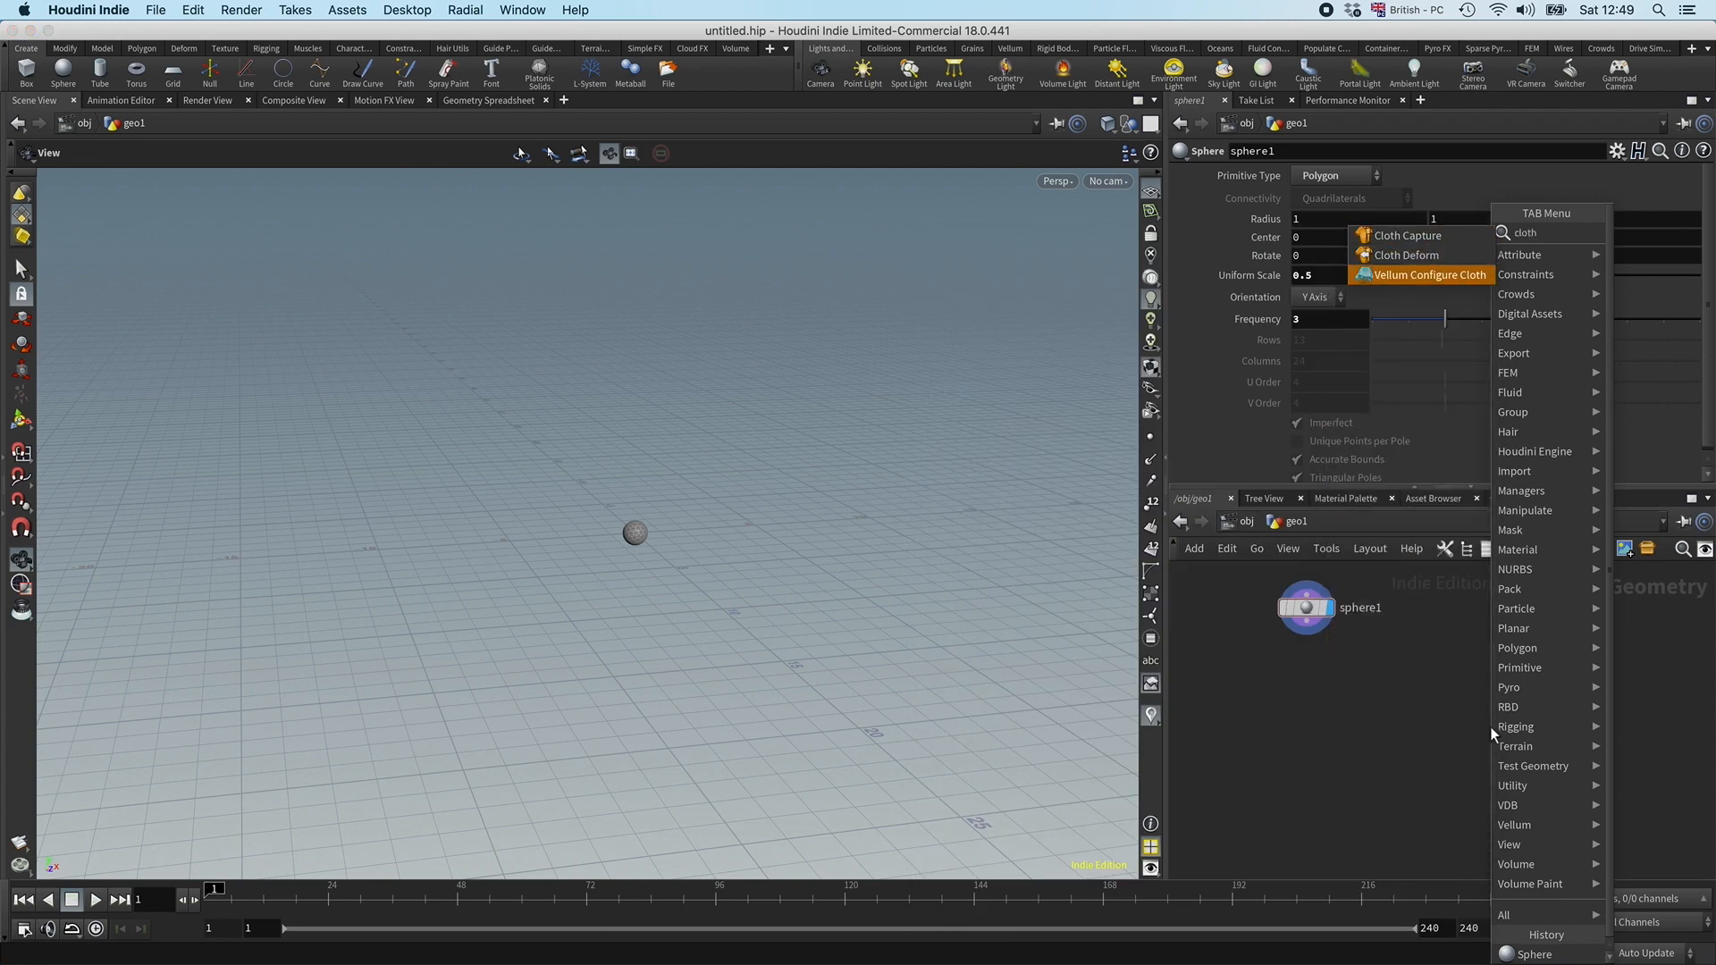
key("Return")
left_click(1307, 658)
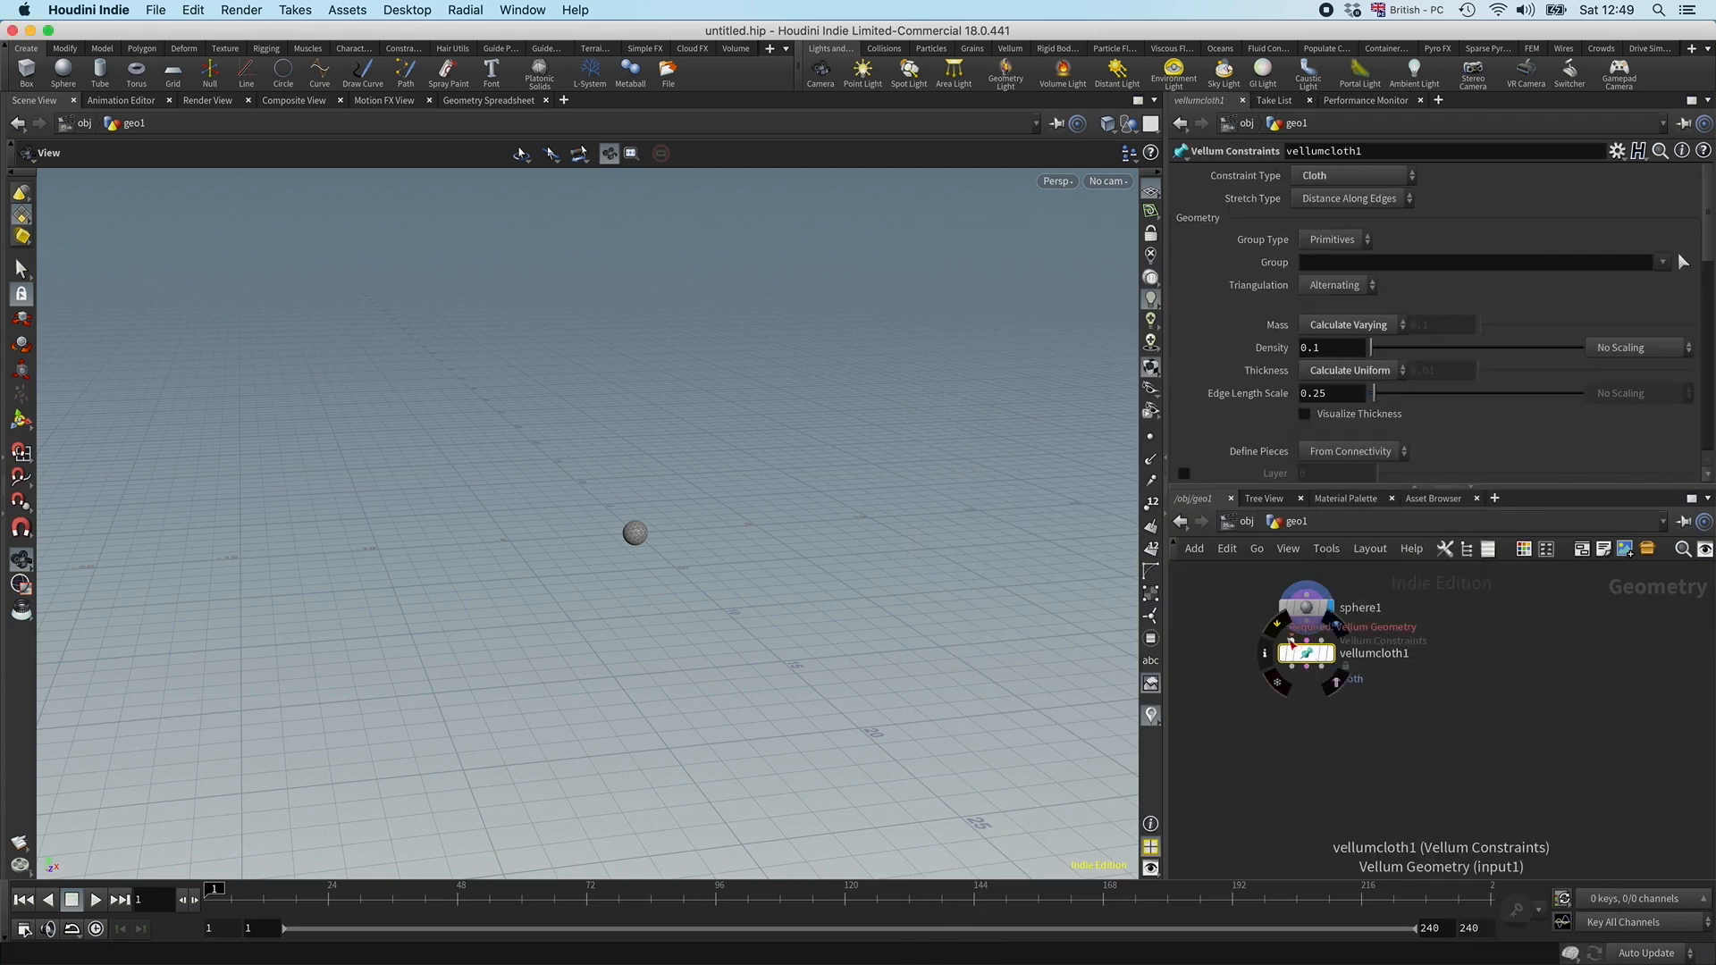
Step: Set the cloth constraint's stretch stiffness to 10 and its bend stiffness to 1000
scroll(1342, 378, "down", 8)
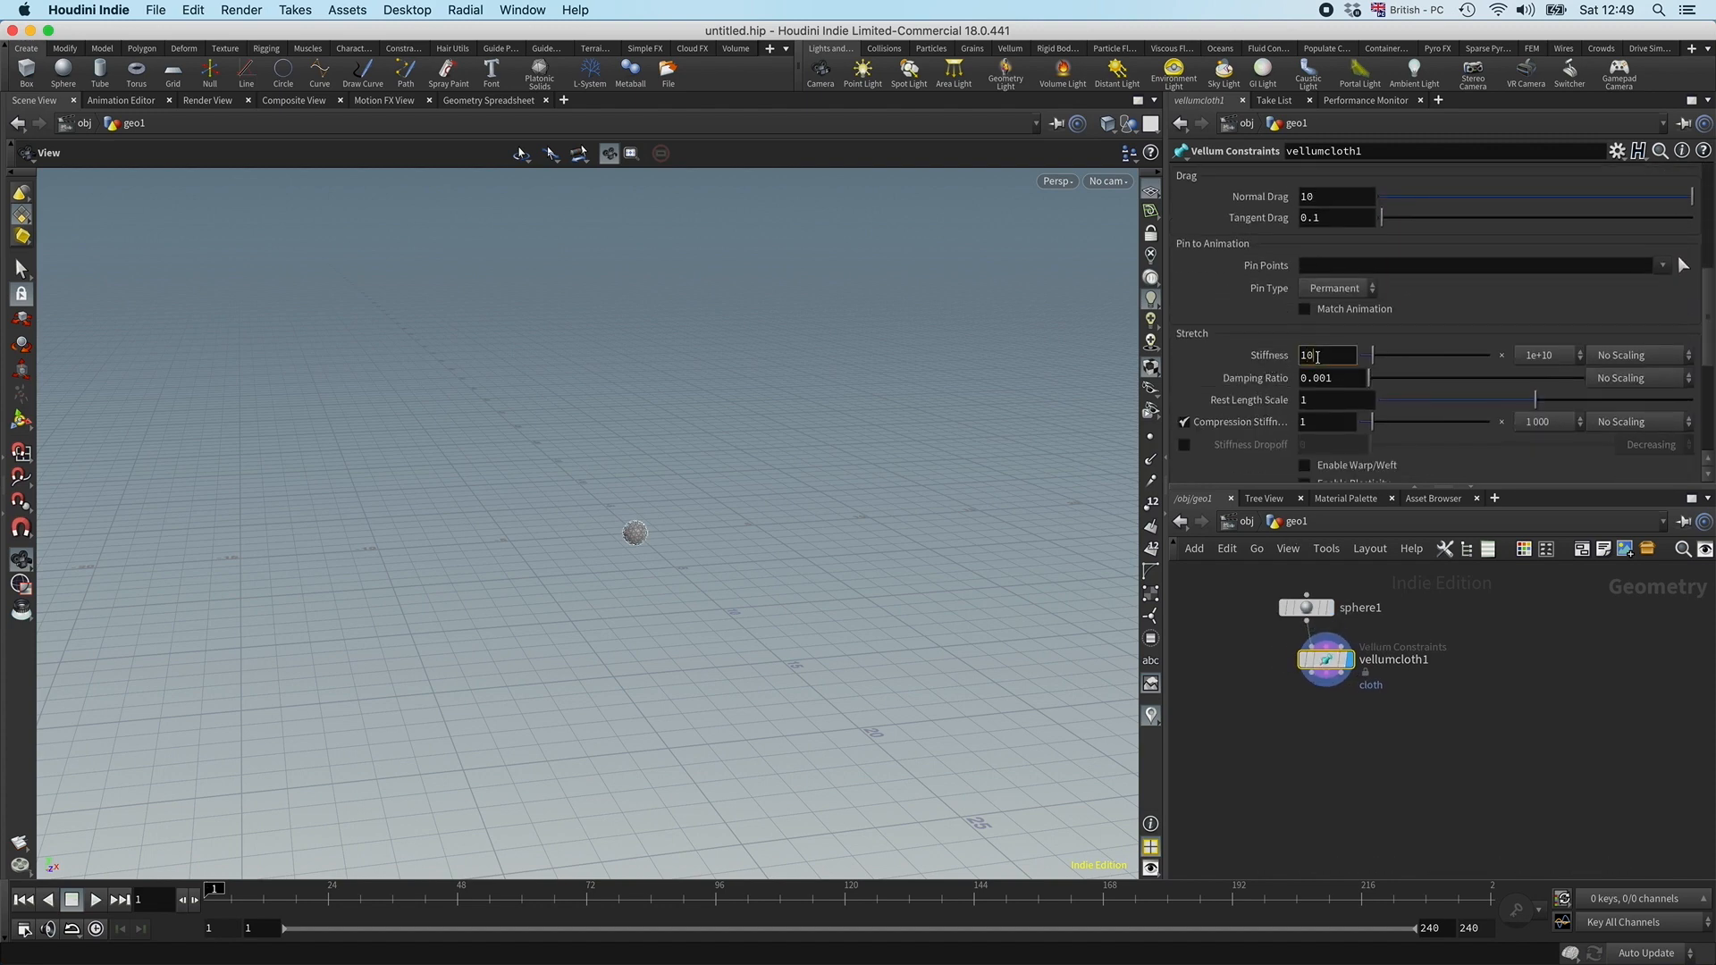
scroll(1257, 405, "down", 5)
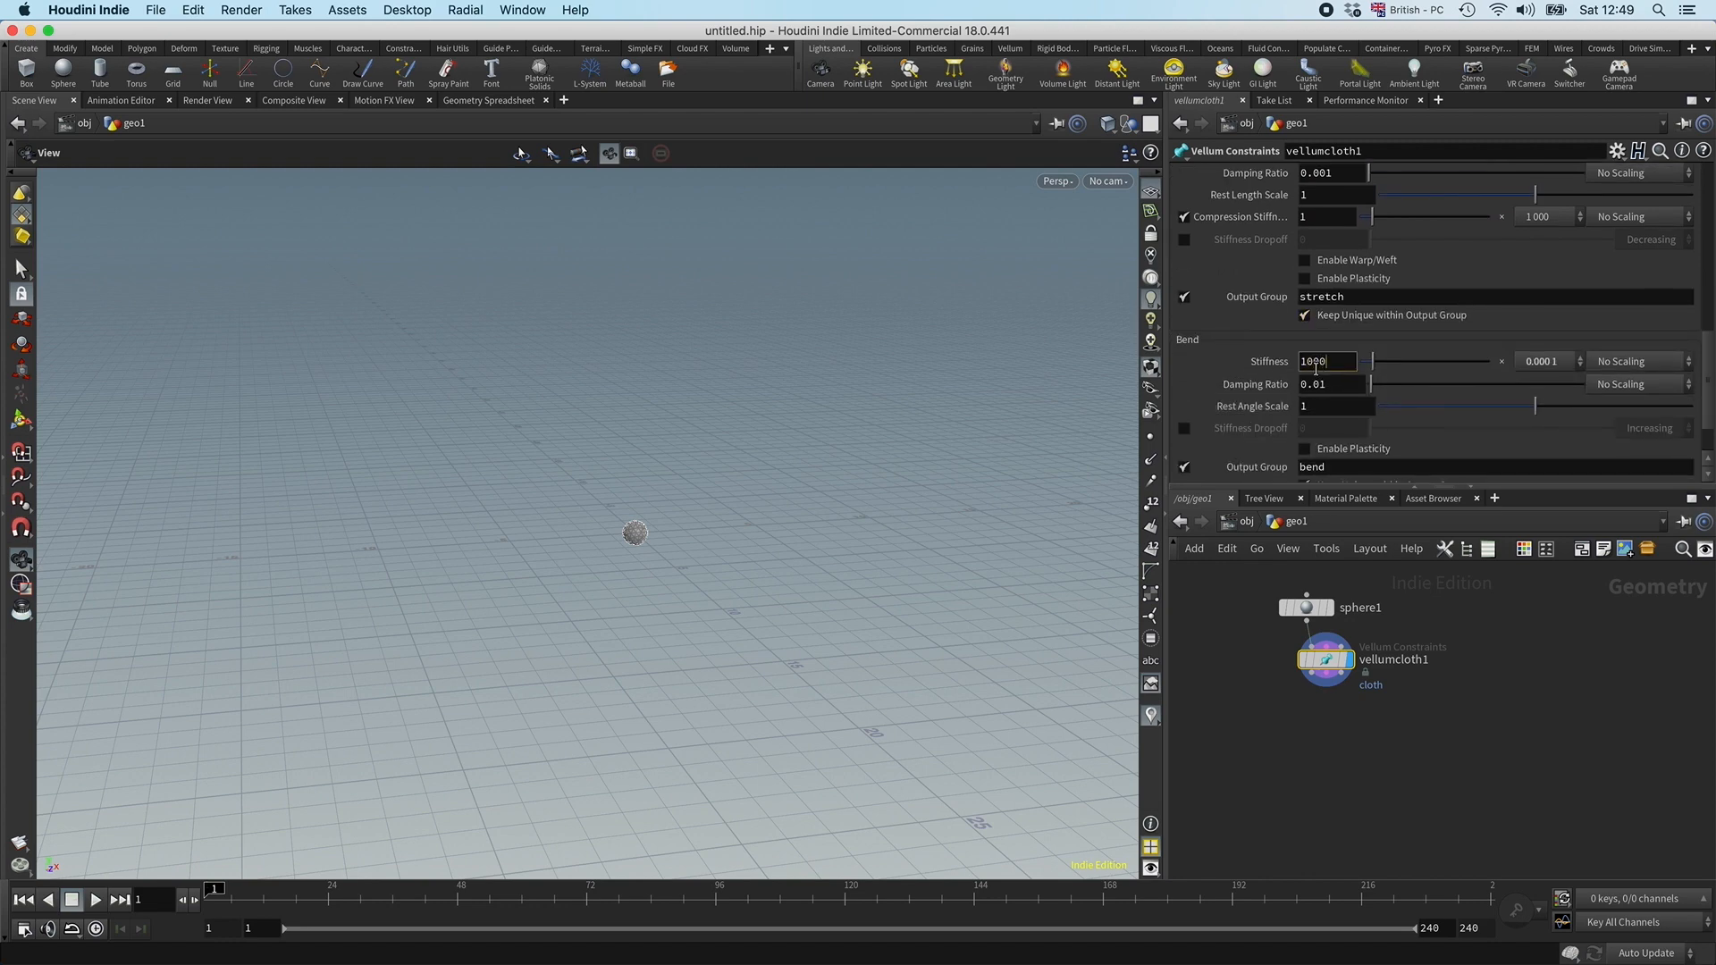
key("Return")
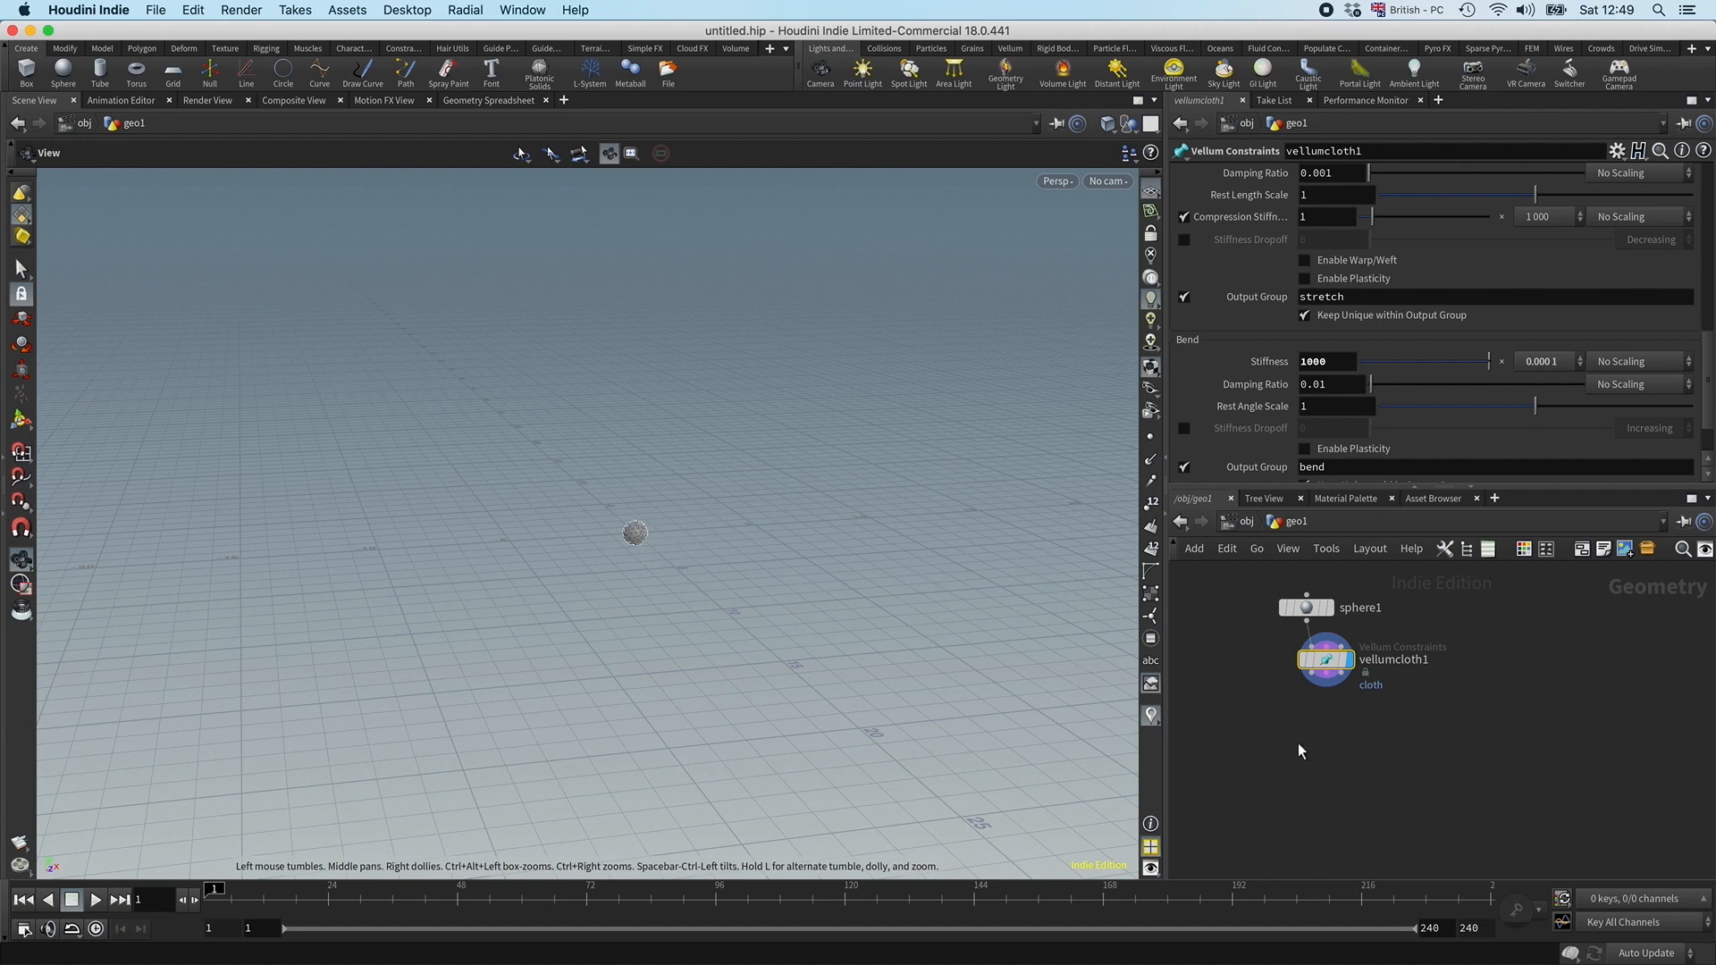
Step: Add a Null connected to the cloth node's geometry output and rename it OUT_ball
key("Tab")
type("nul")
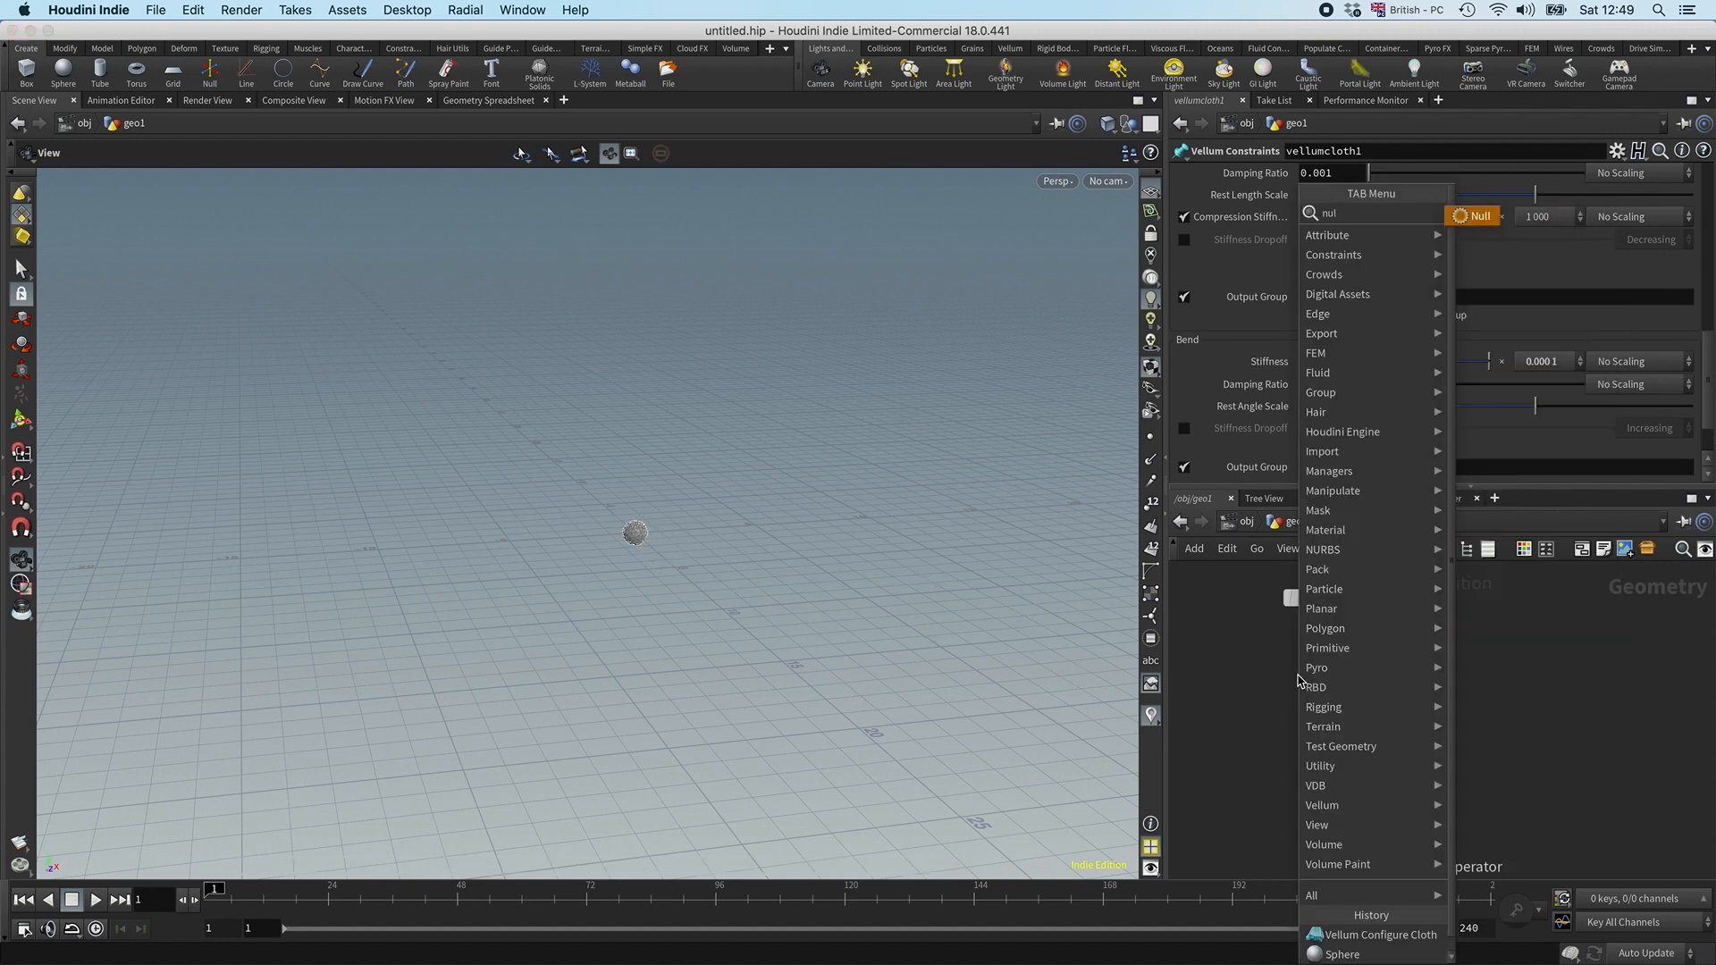
key("Return")
left_click(1259, 706)
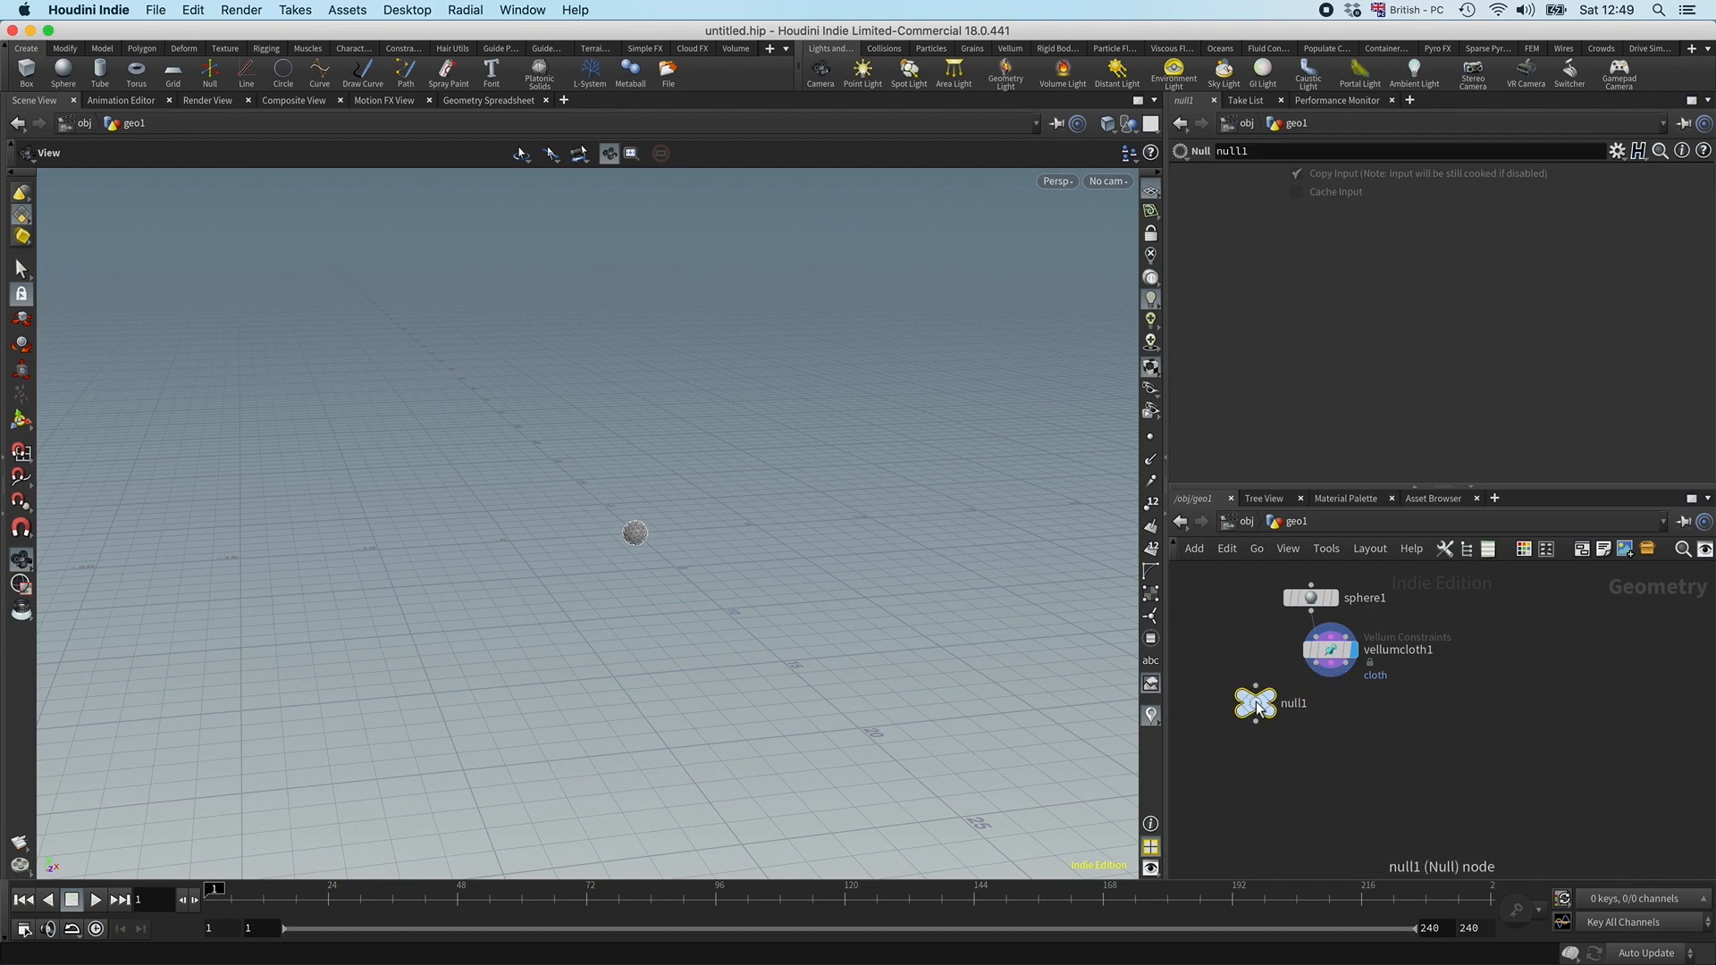
double_click(1307, 702)
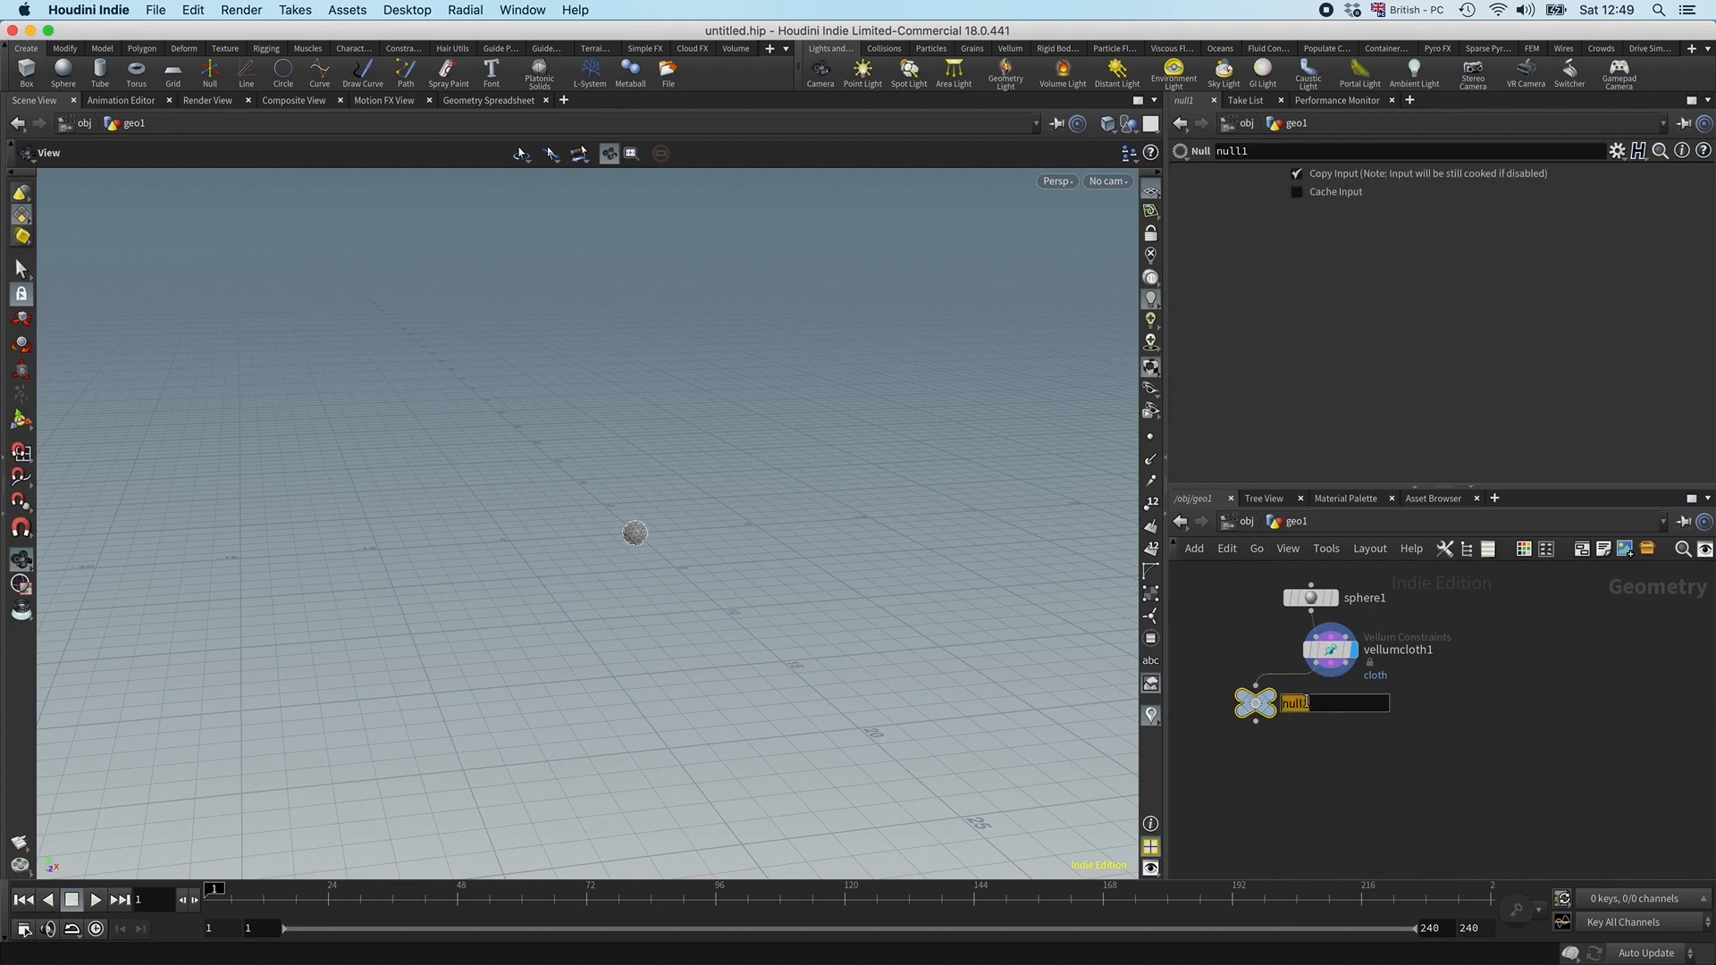
type("OUT_ball")
key("Return")
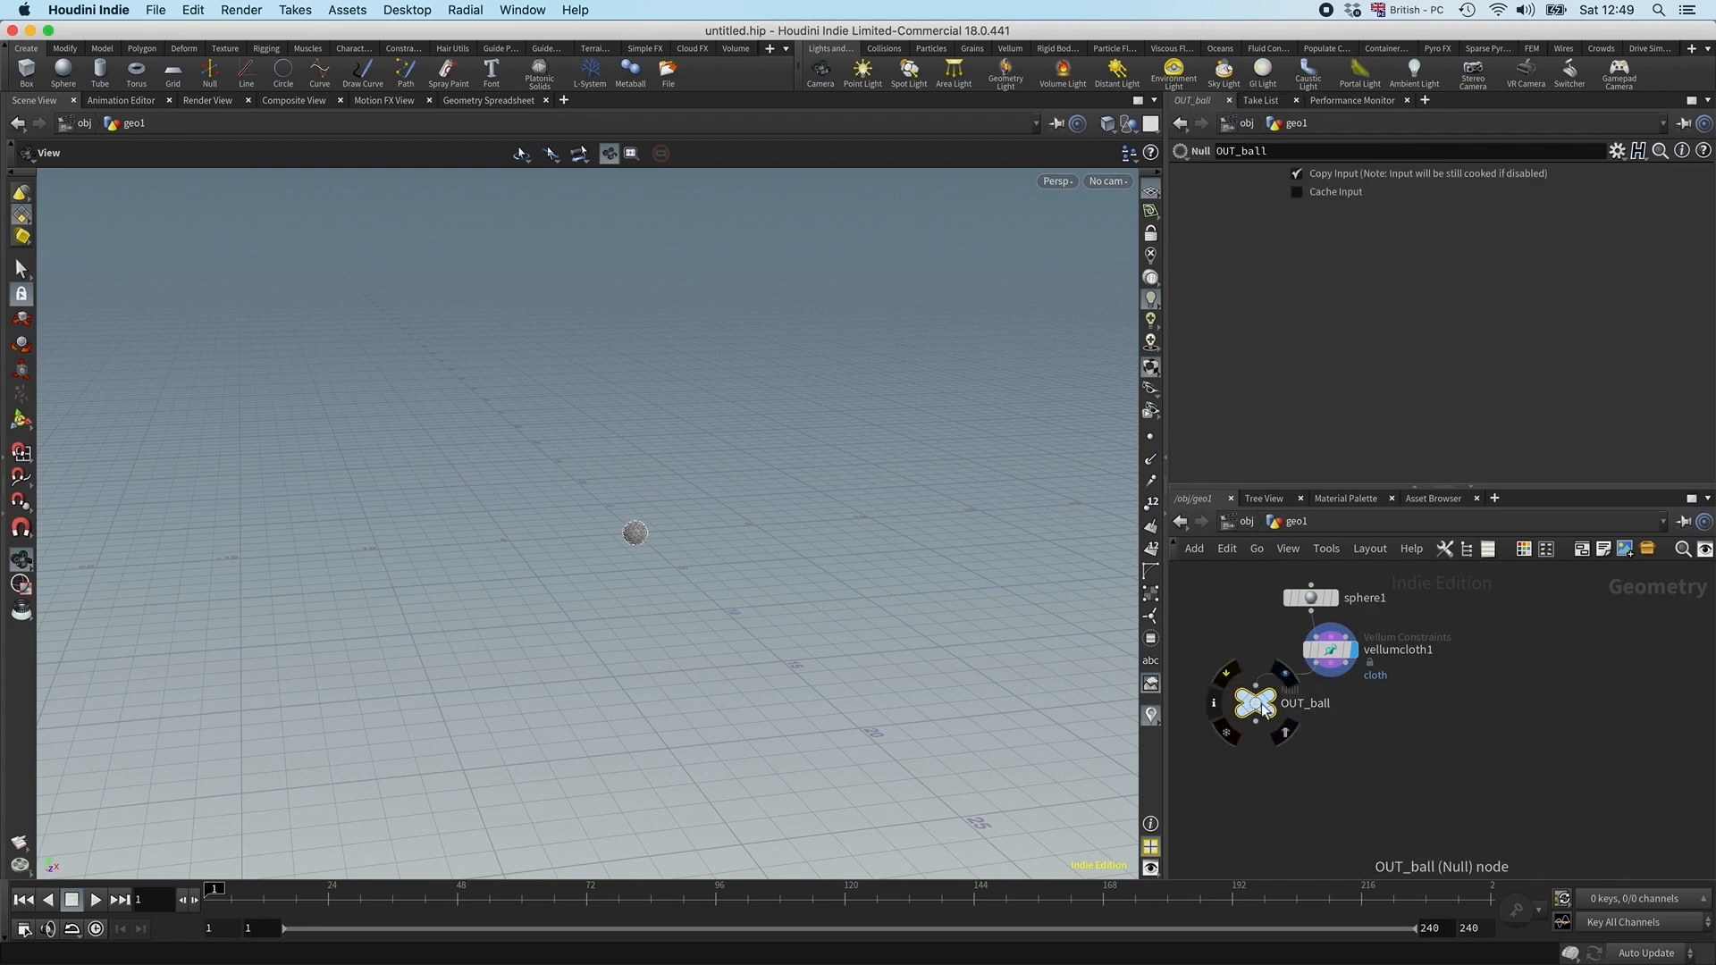
Step: Duplicate the OUT_ball null, connect it to the cloth node's constraints output and rename it OUT_ball_constraints
key("super+c")
key("super+v")
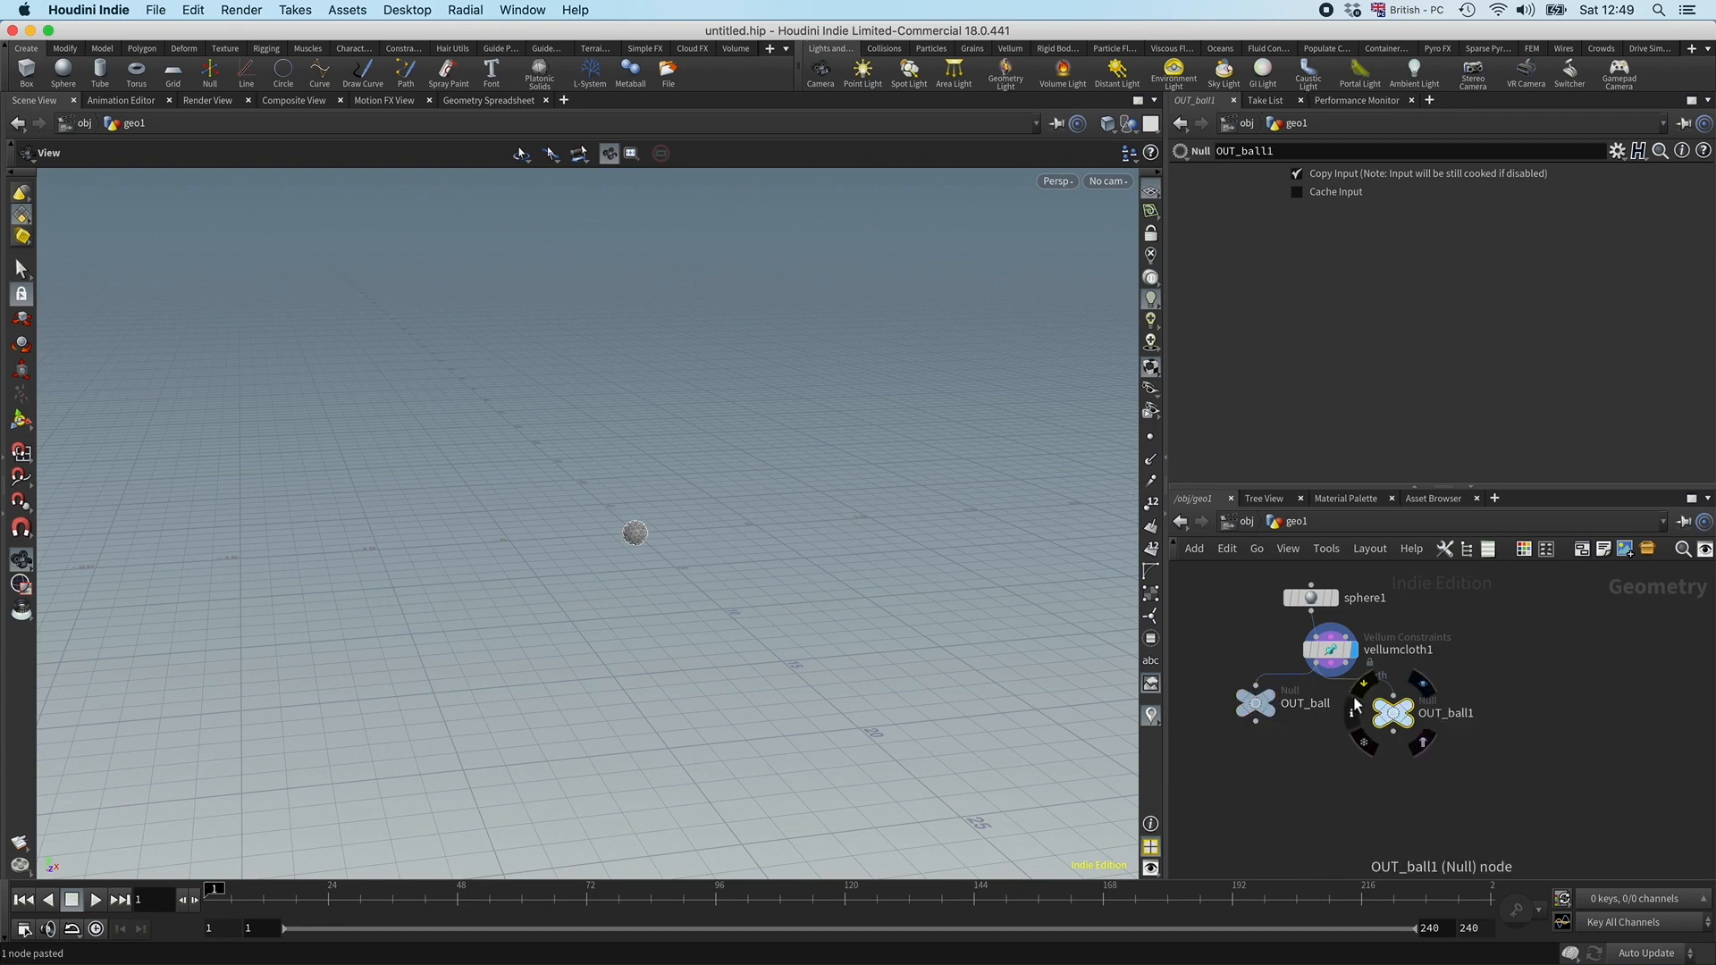
double_click(1458, 701)
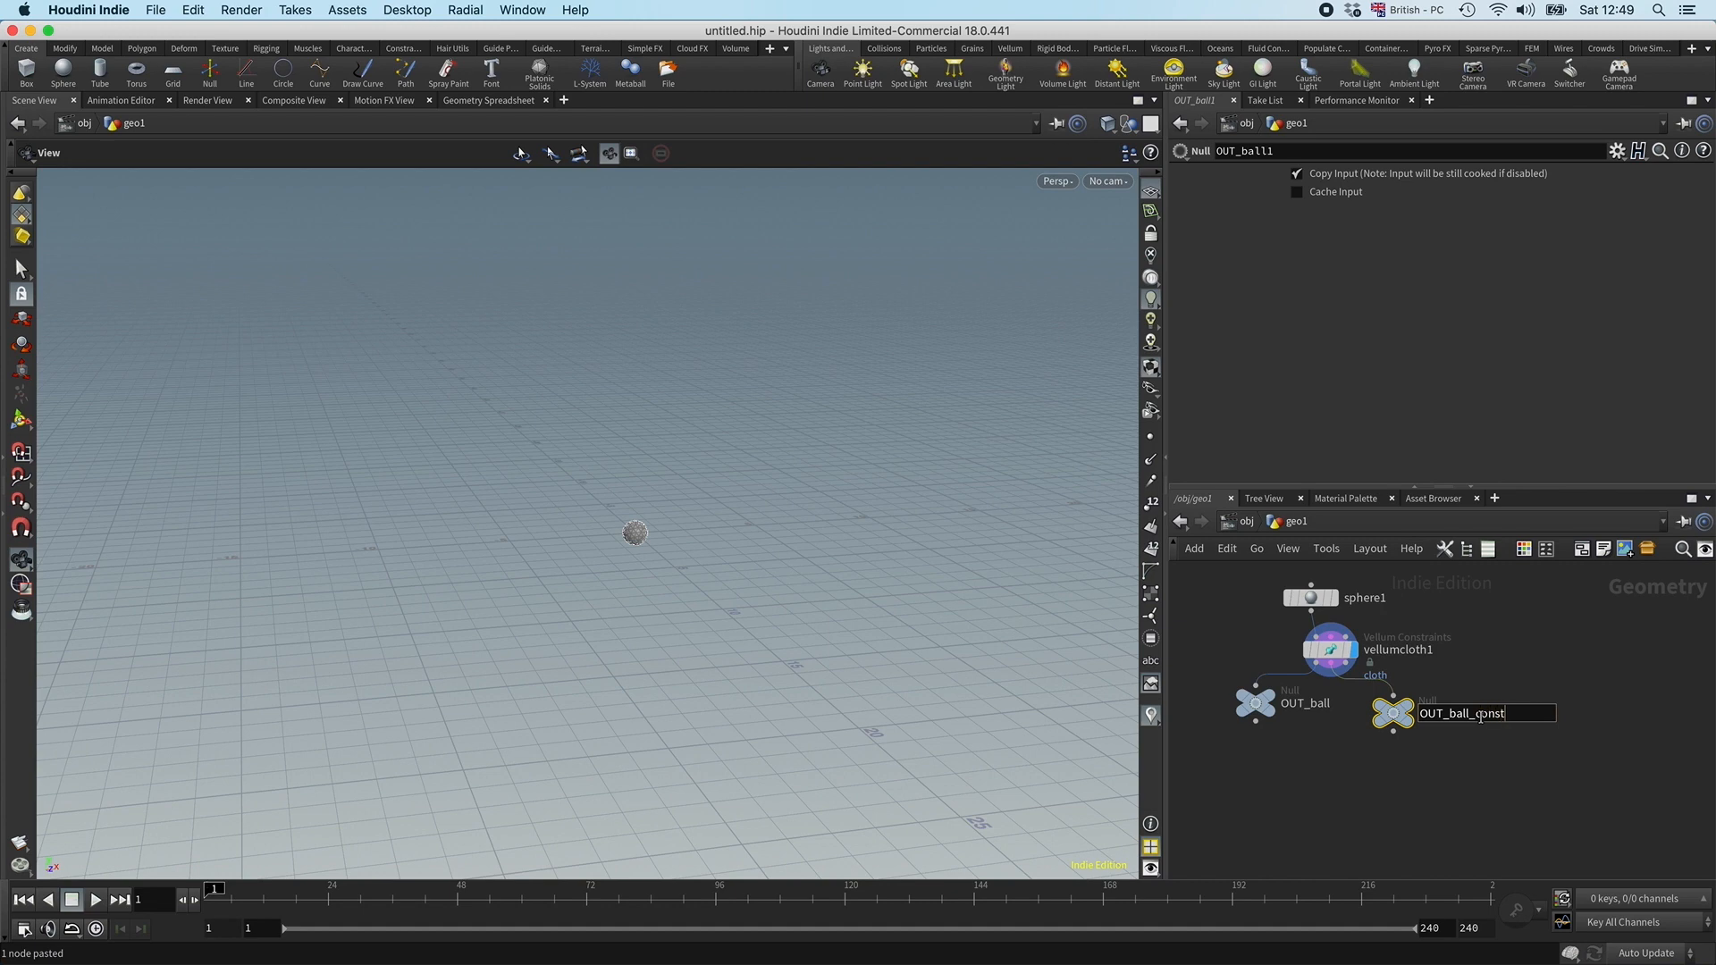
type("_constraints")
key("Return")
Step: Colour both output nulls black and tidy their placement under the cloth node
left_click_drag(1476, 737, 1246, 681)
key("c")
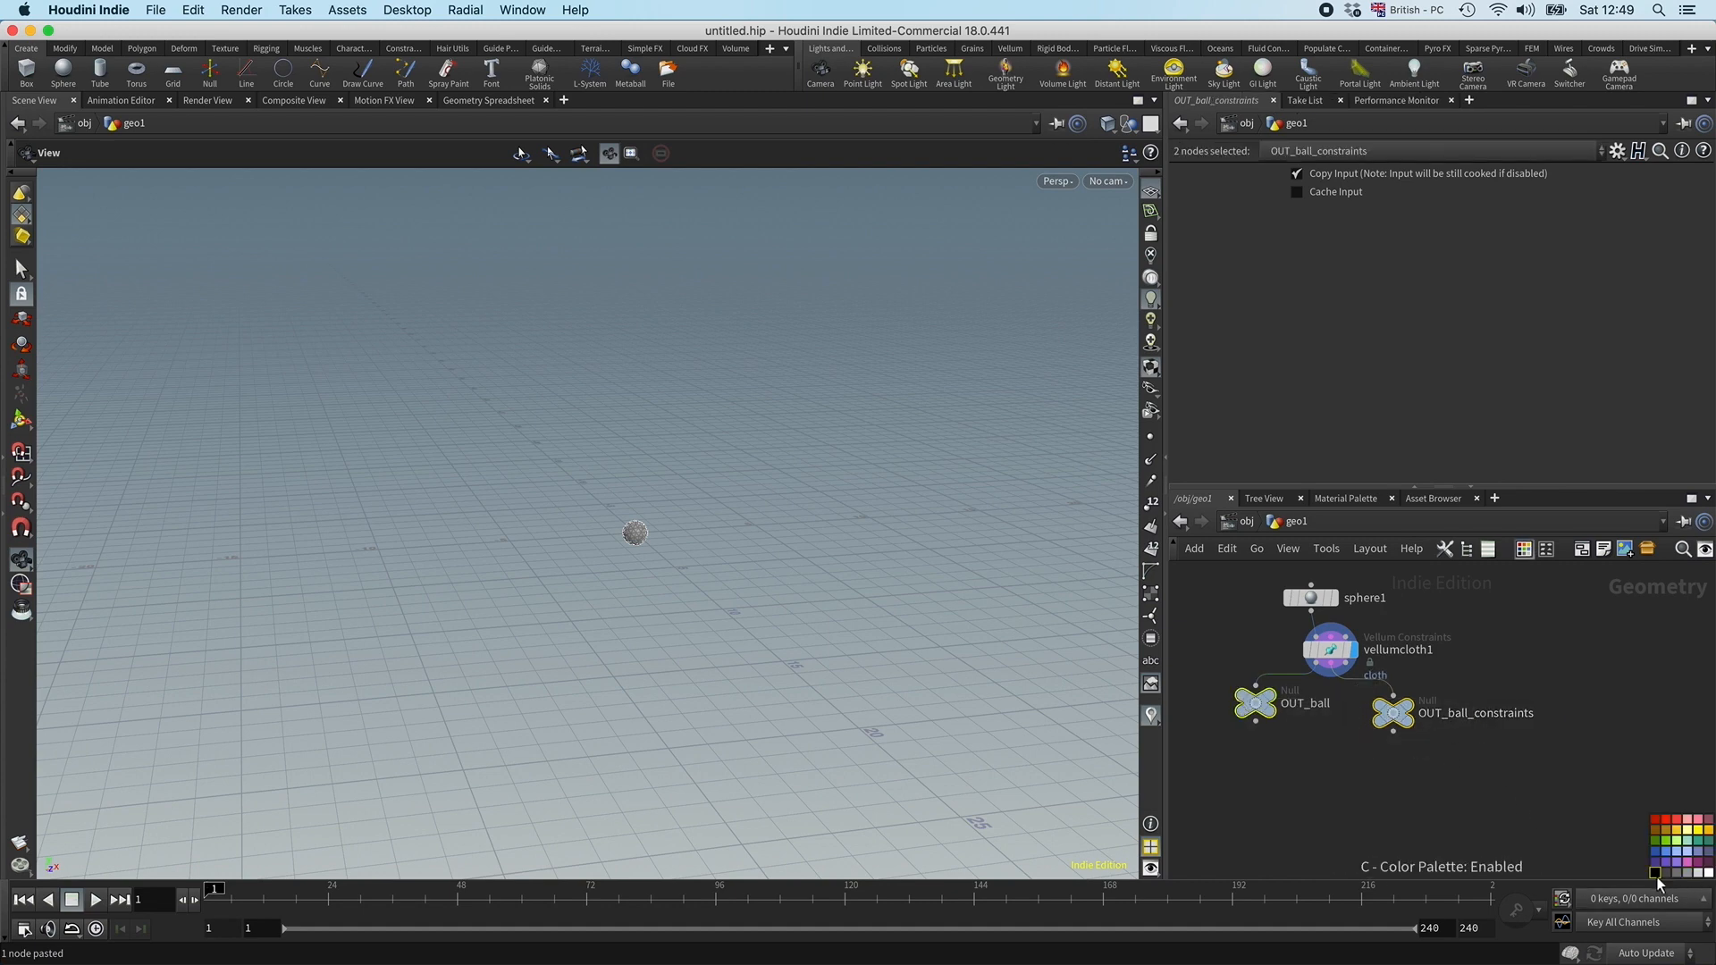
left_click(1655, 875)
key("c")
middle_click_drag(1433, 776, 1536, 747)
left_click_drag(1355, 681, 1358, 705)
left_click(1361, 705)
Step: Add a Grid node in free space beside the sphere branch
middle_click_drag(1287, 750, 1369, 766)
middle_click_drag(1372, 629, 1417, 665)
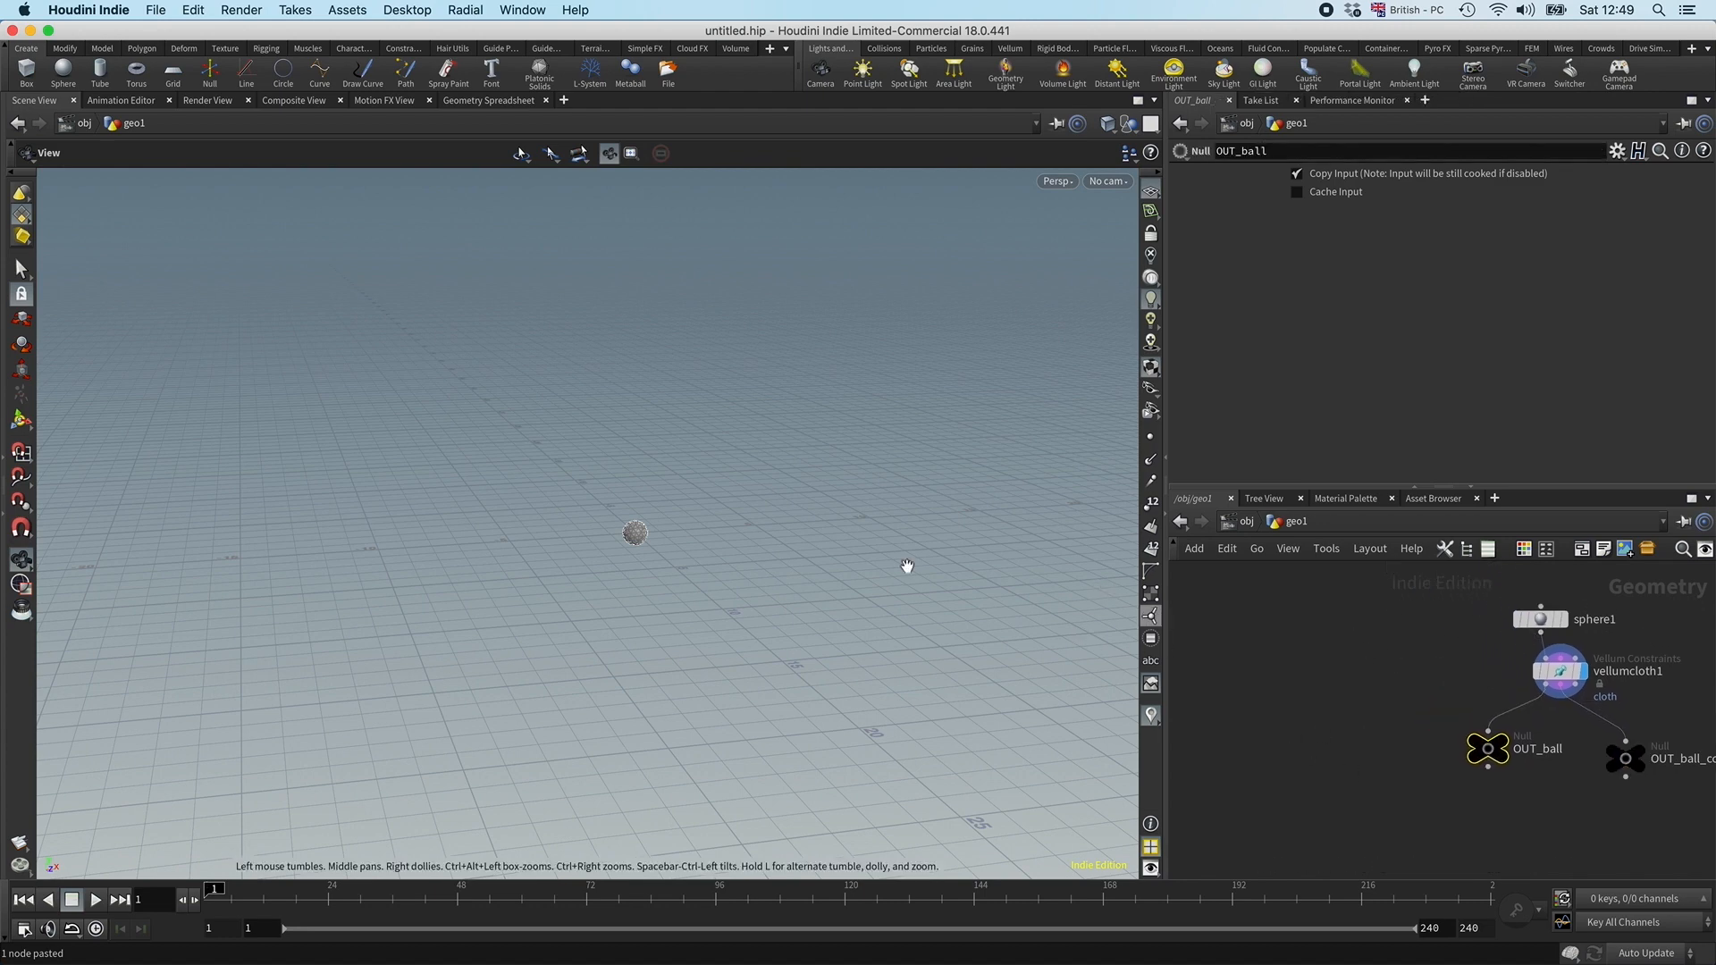
key("Tab")
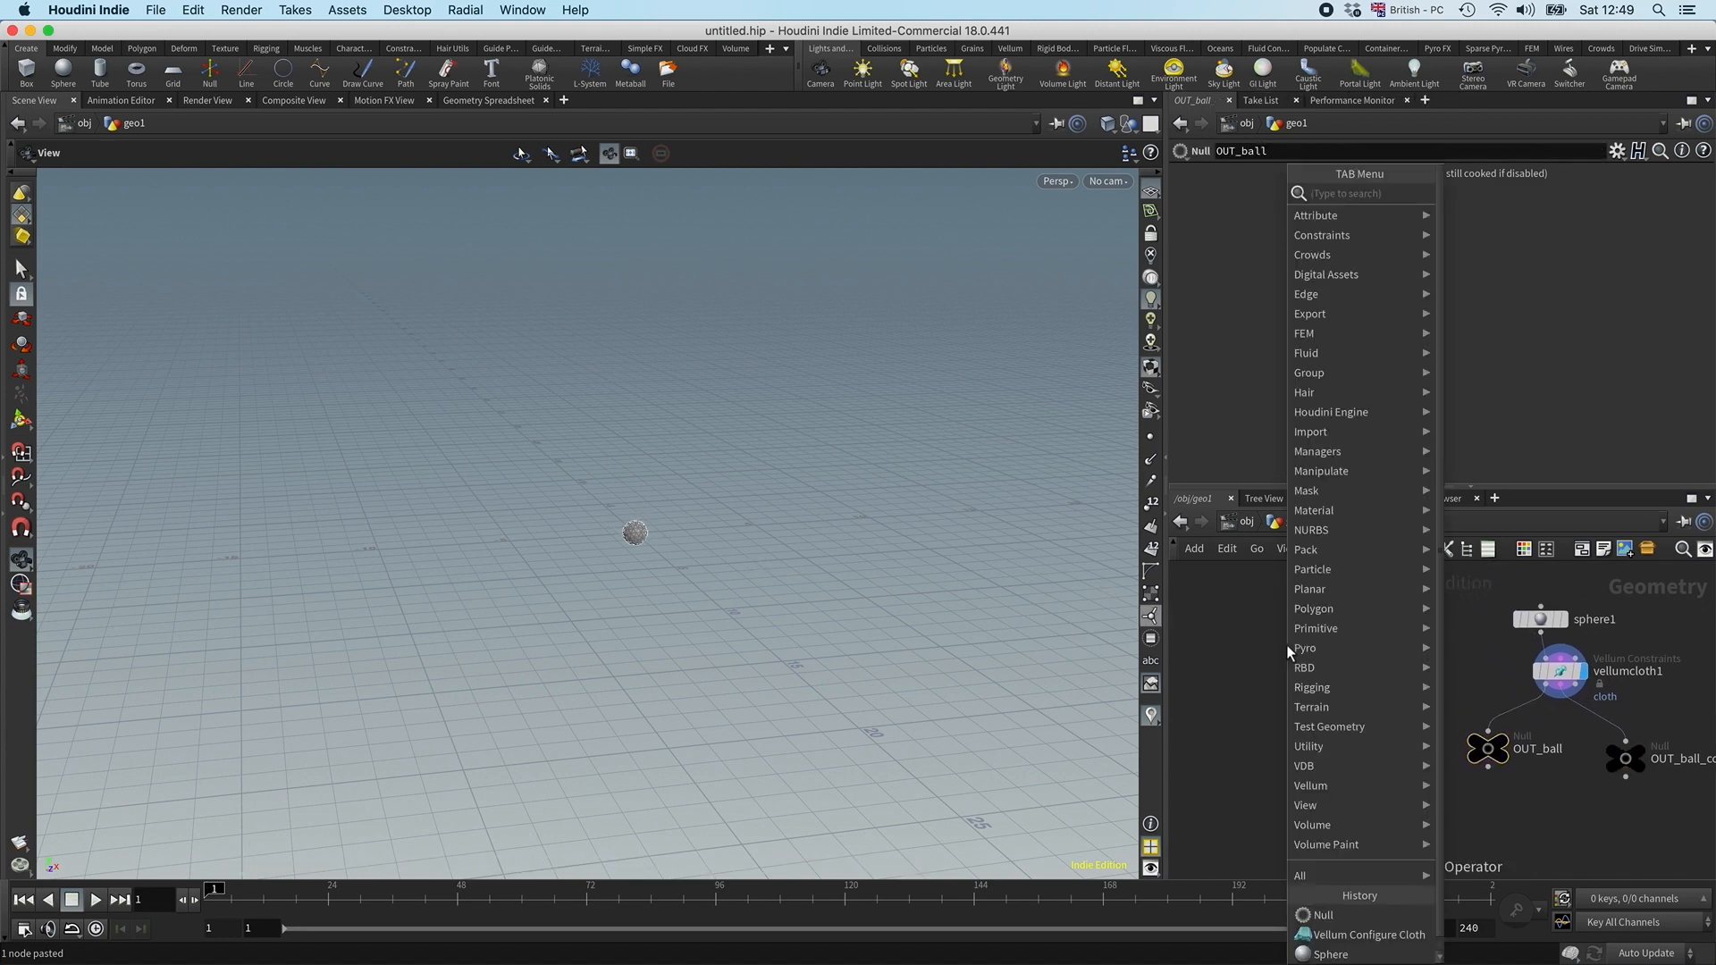
type("grid")
key("Return")
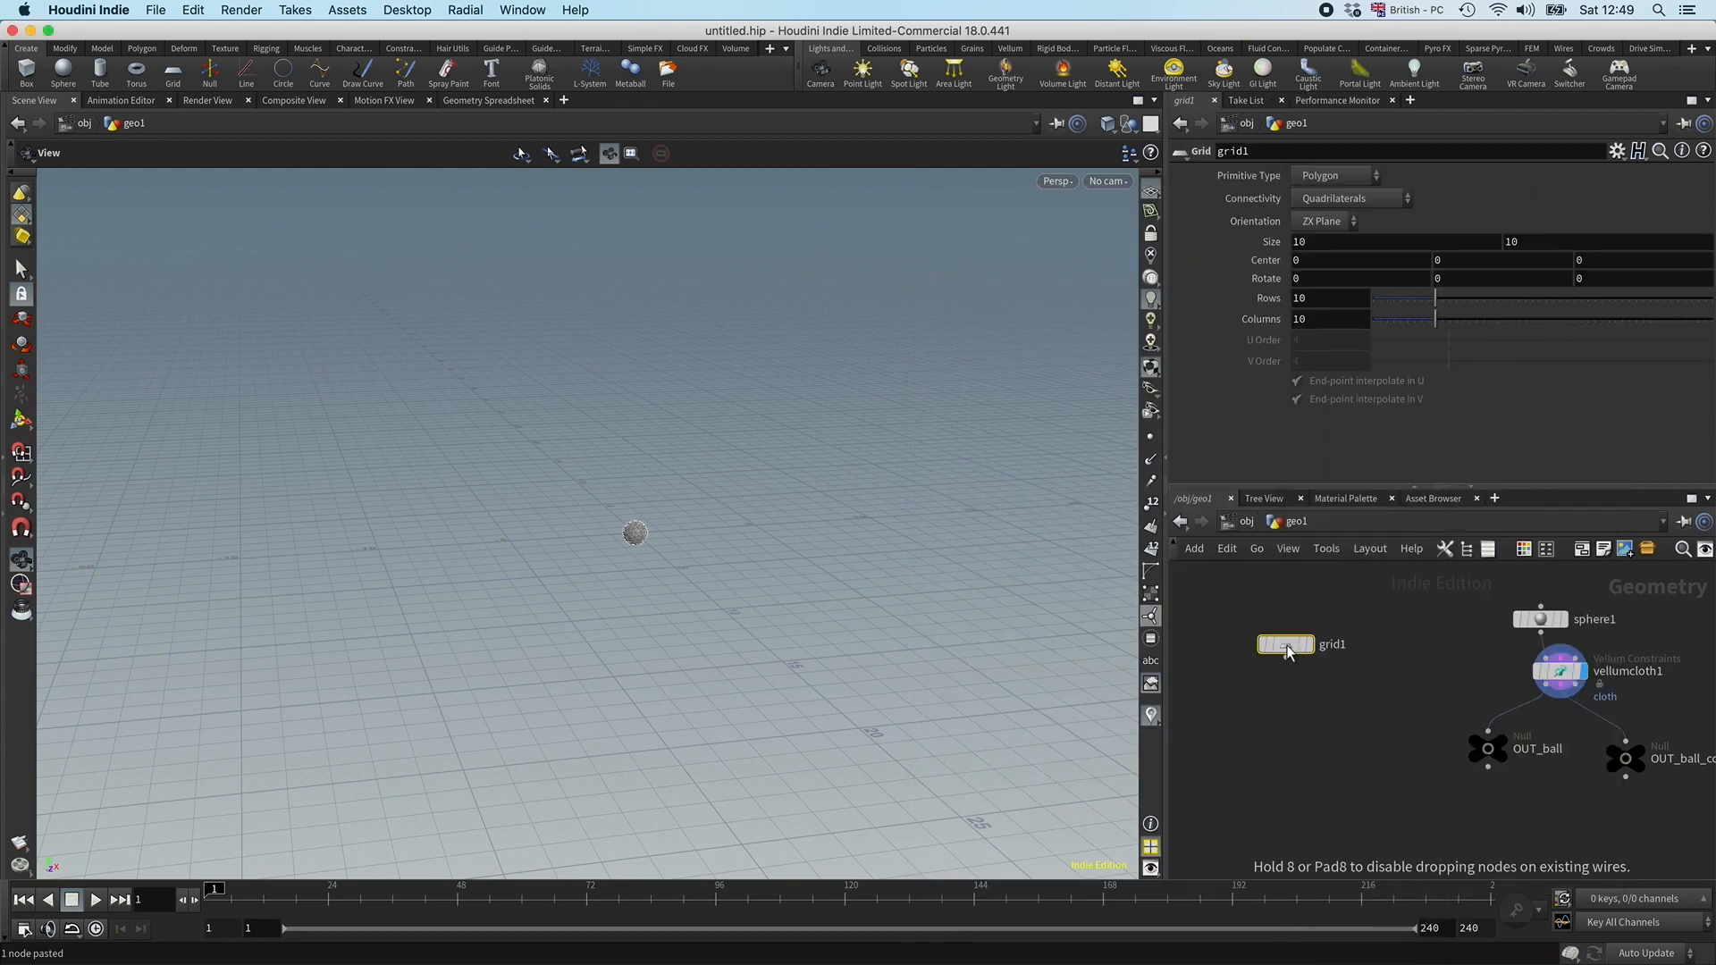
left_click_drag(1287, 651, 1264, 627)
Step: Add a Scatter node below the grid, connect the grid to it and display the scattered points
key("Tab")
type("sc")
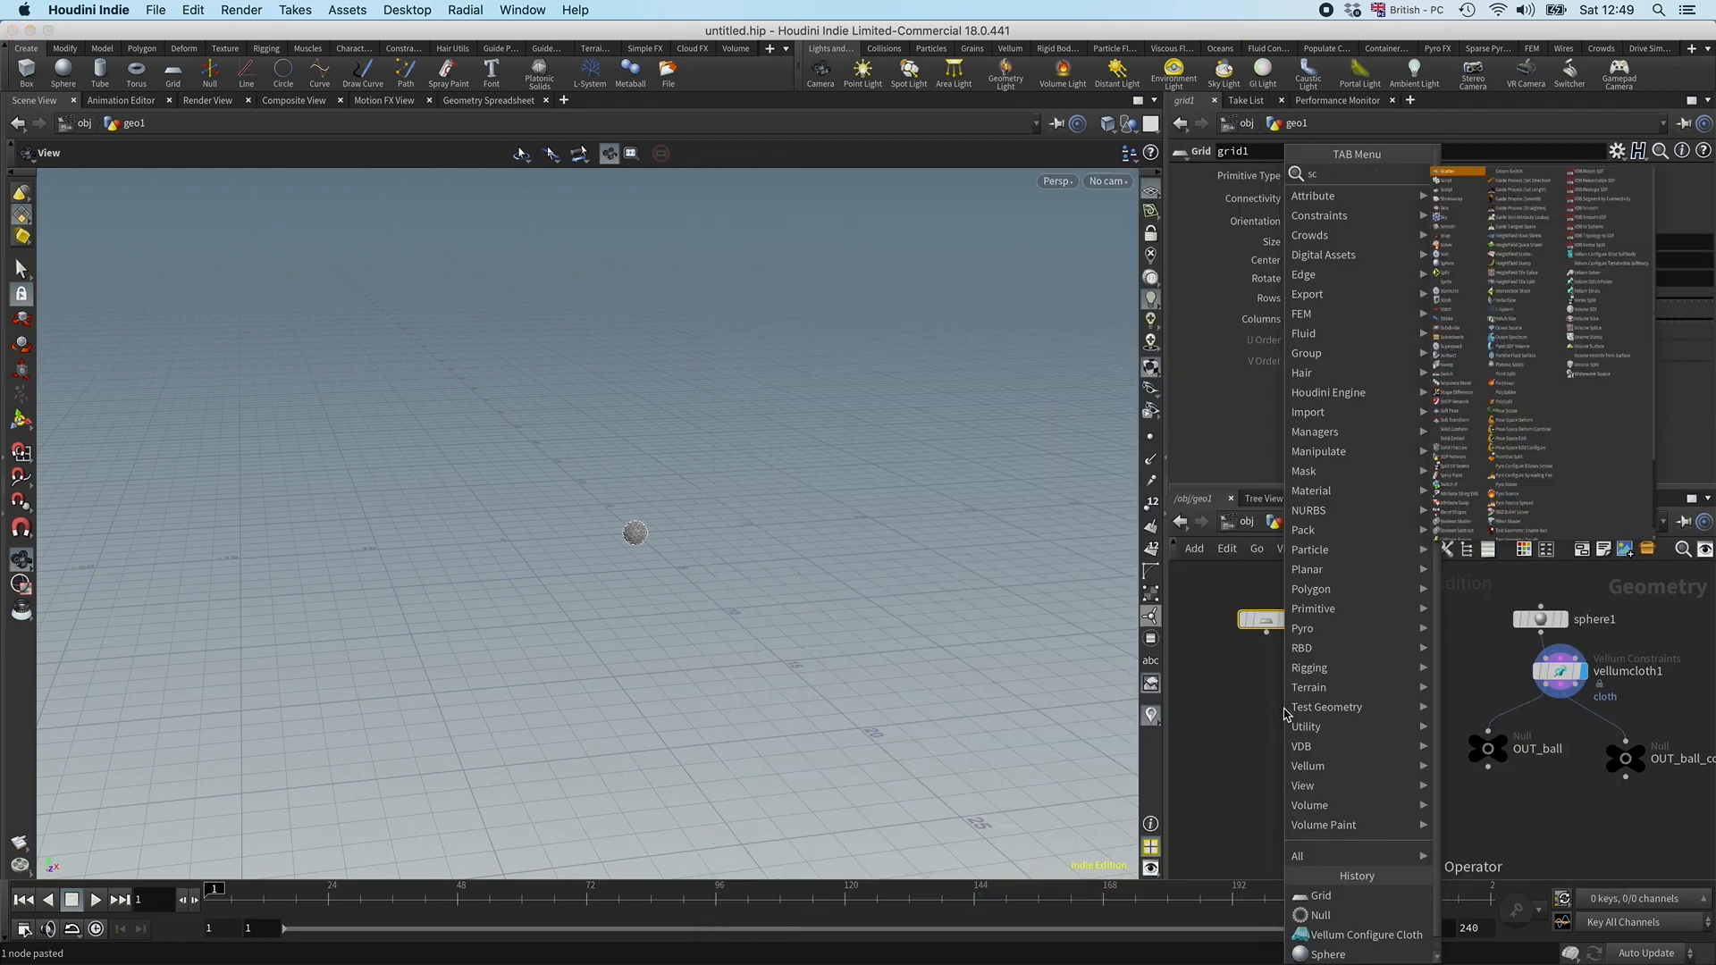
type("at")
key("Return")
left_click(1283, 709)
mouse_move(1283, 696)
left_mouse_down()
mouse_move(1260, 636)
mouse_move(1269, 699)
left_mouse_up()
left_click(1289, 697)
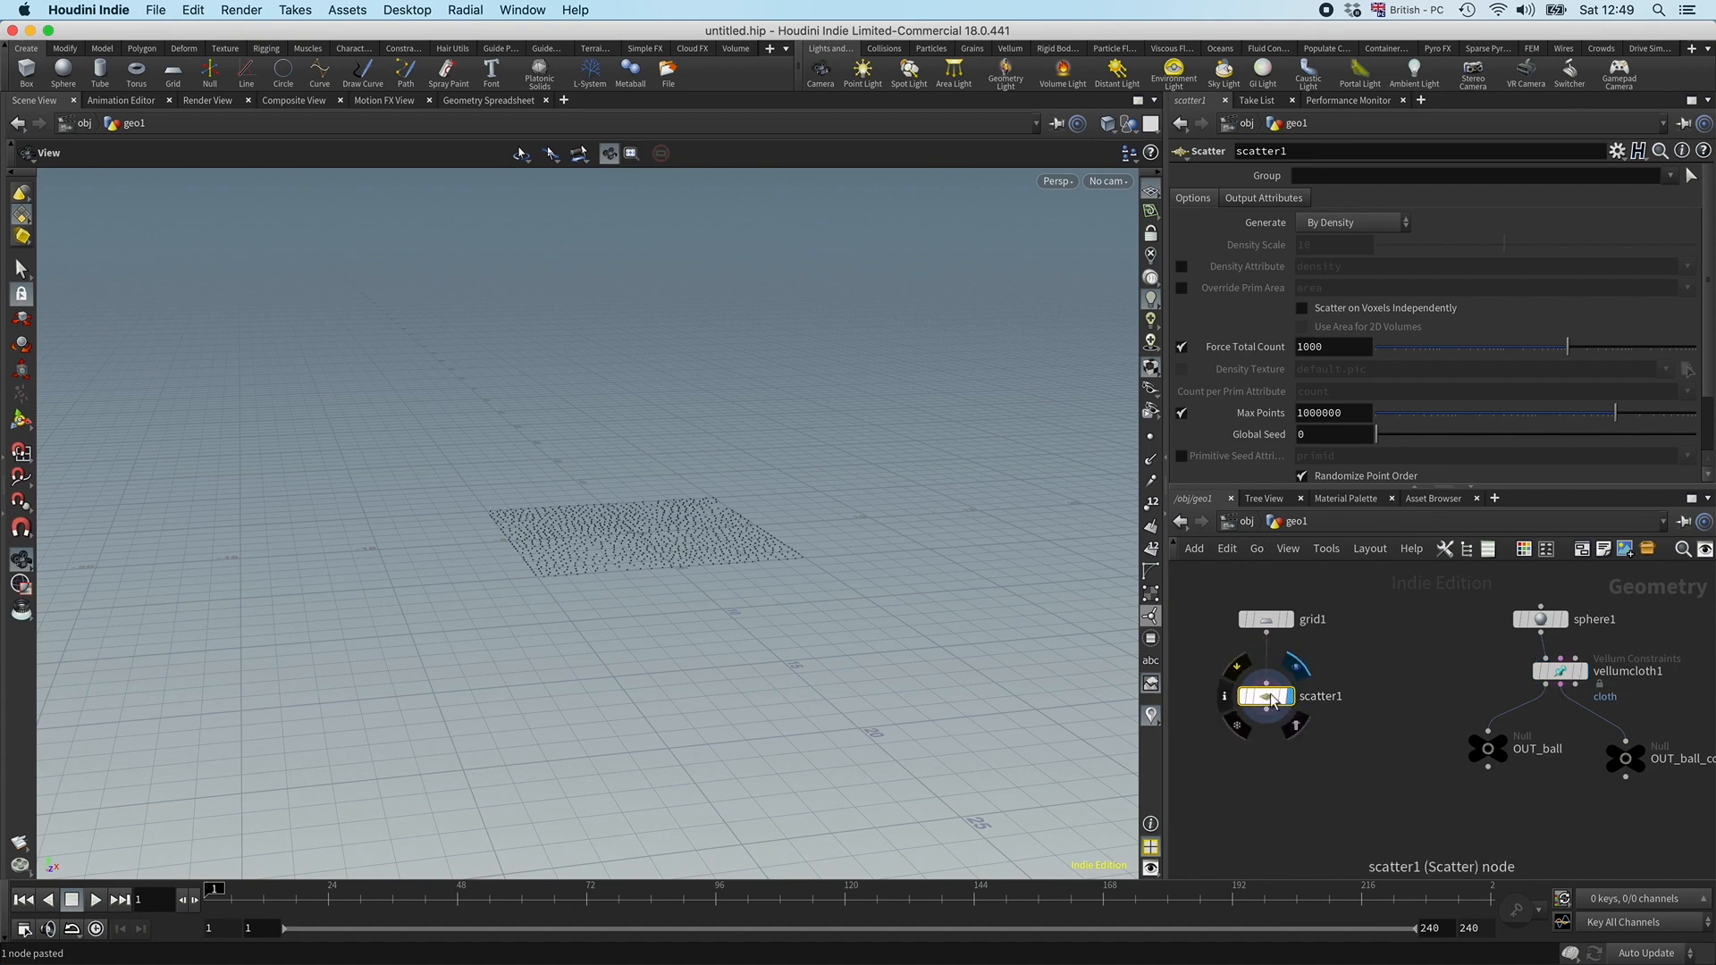
Step: Set the Scatter node's Force Total Count to 1 and Global Seed to $F, and scrub the timeline to check the point
left_click_drag(1326, 346, 1274, 346)
type("1")
key("Return")
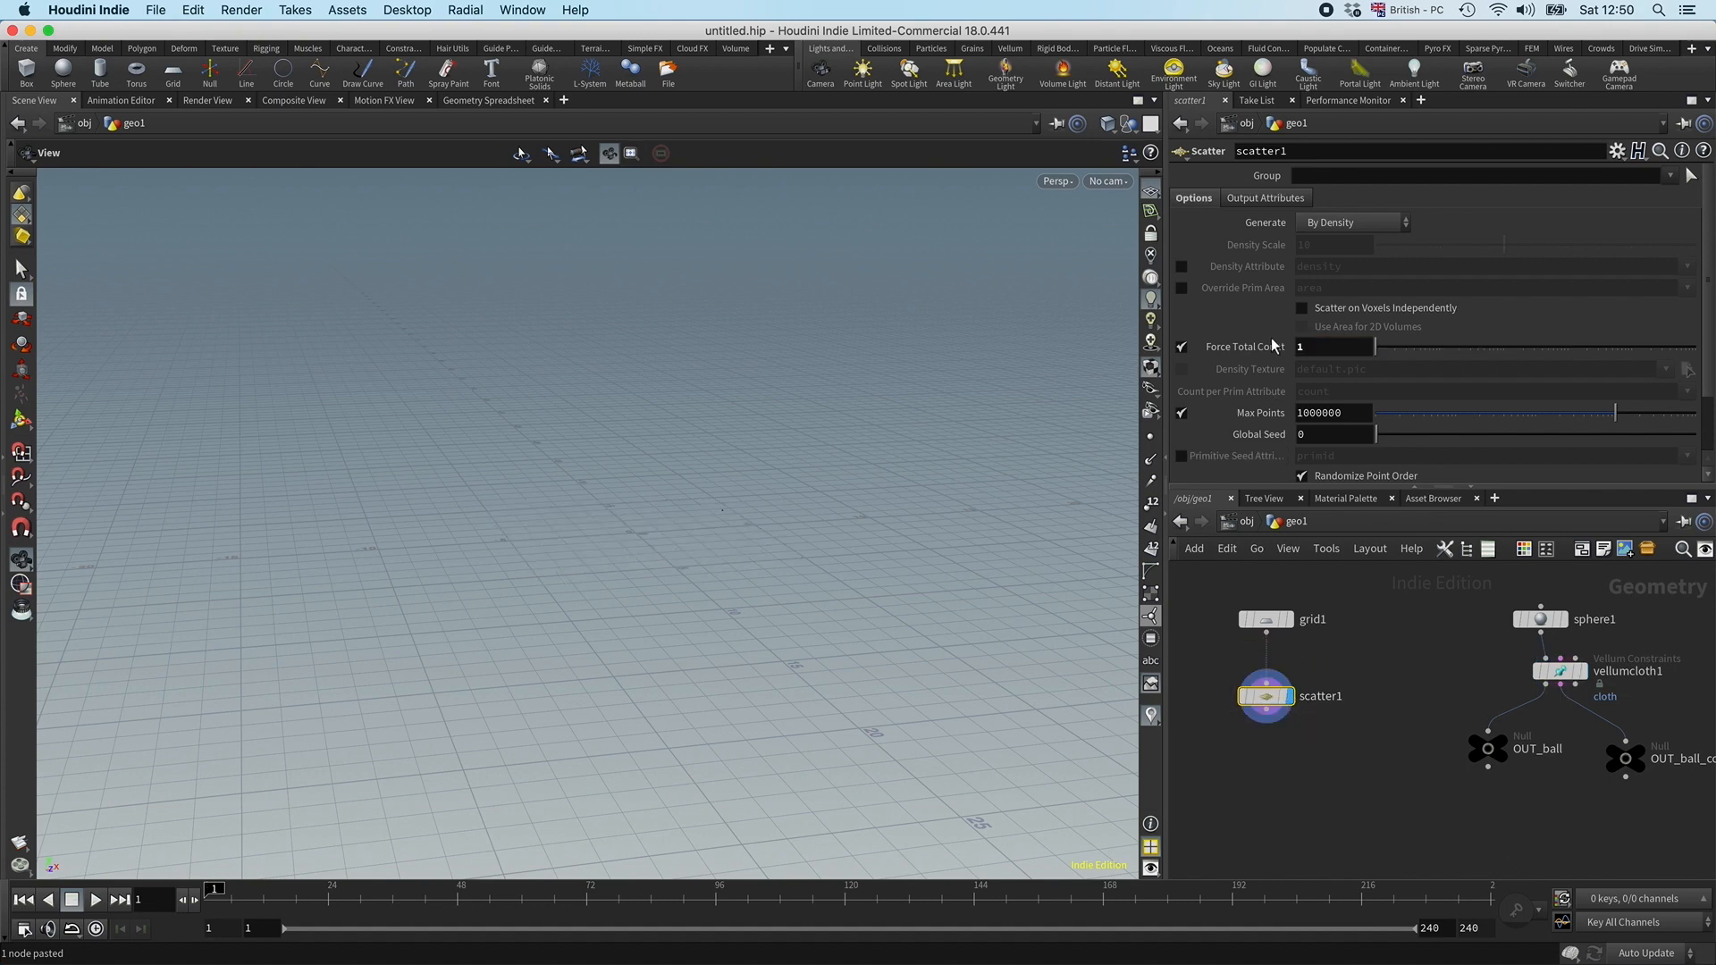
left_click(1300, 436)
type("$F")
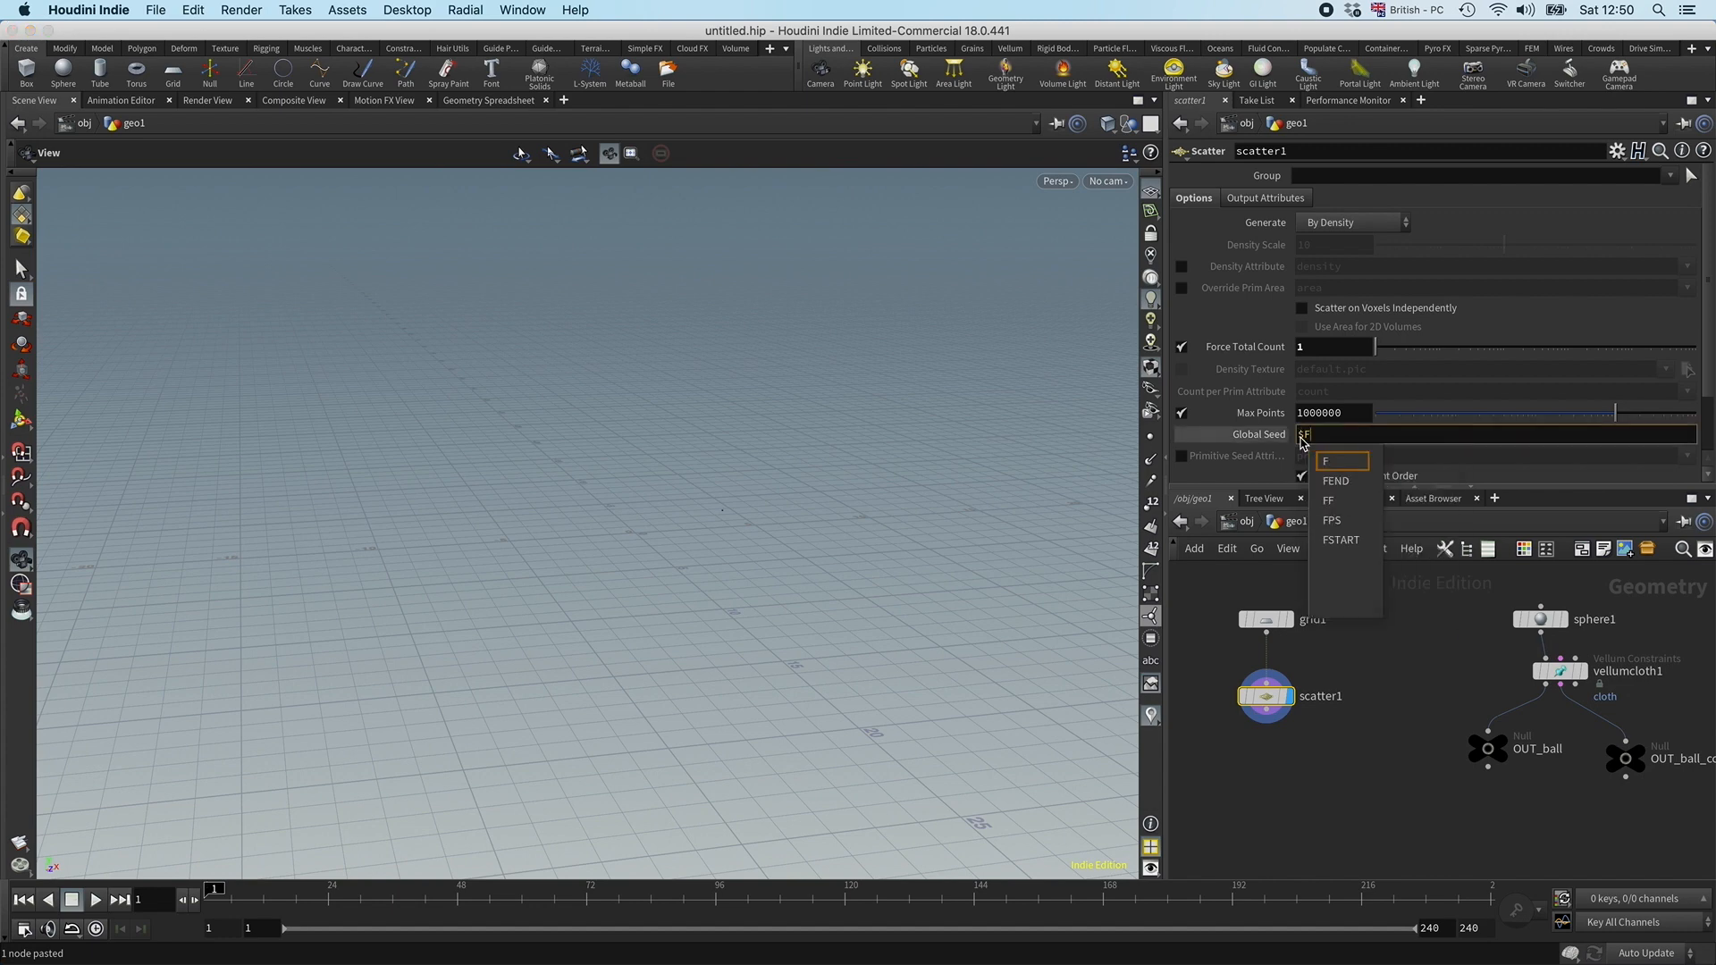
key("Return")
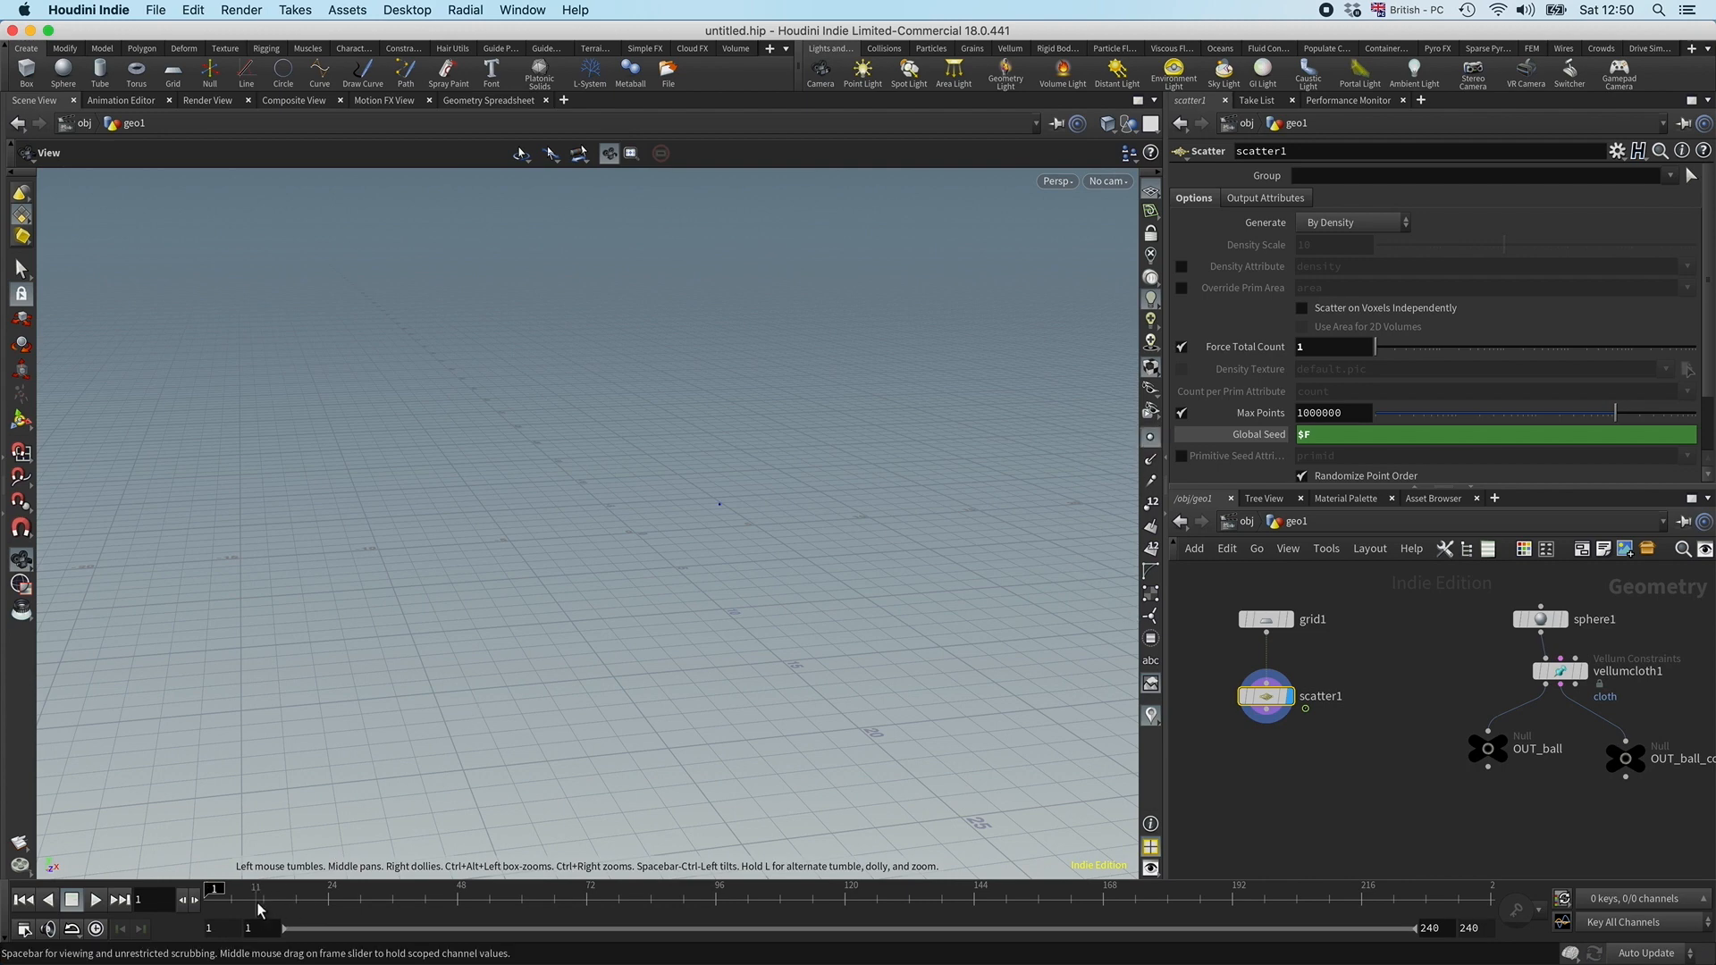
left_click(315, 892)
left_click_drag(318, 891, 207, 890)
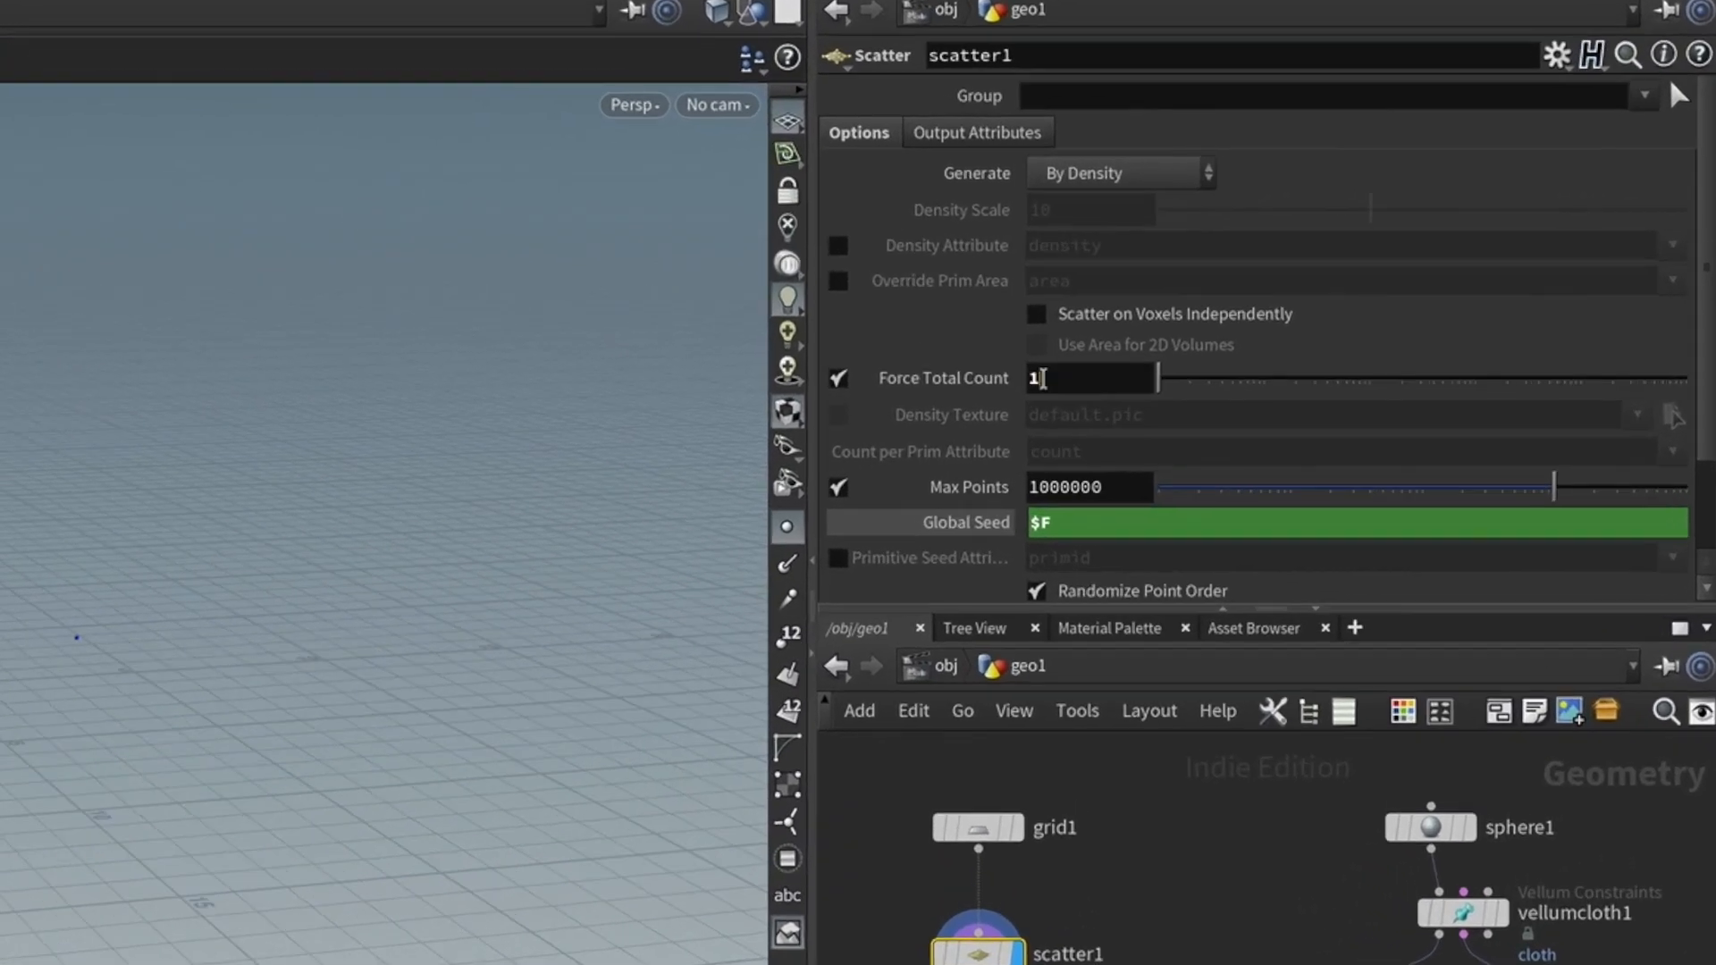
Step: Set the Scatter node's Force Total Count to the expression $F%10
type("$F")
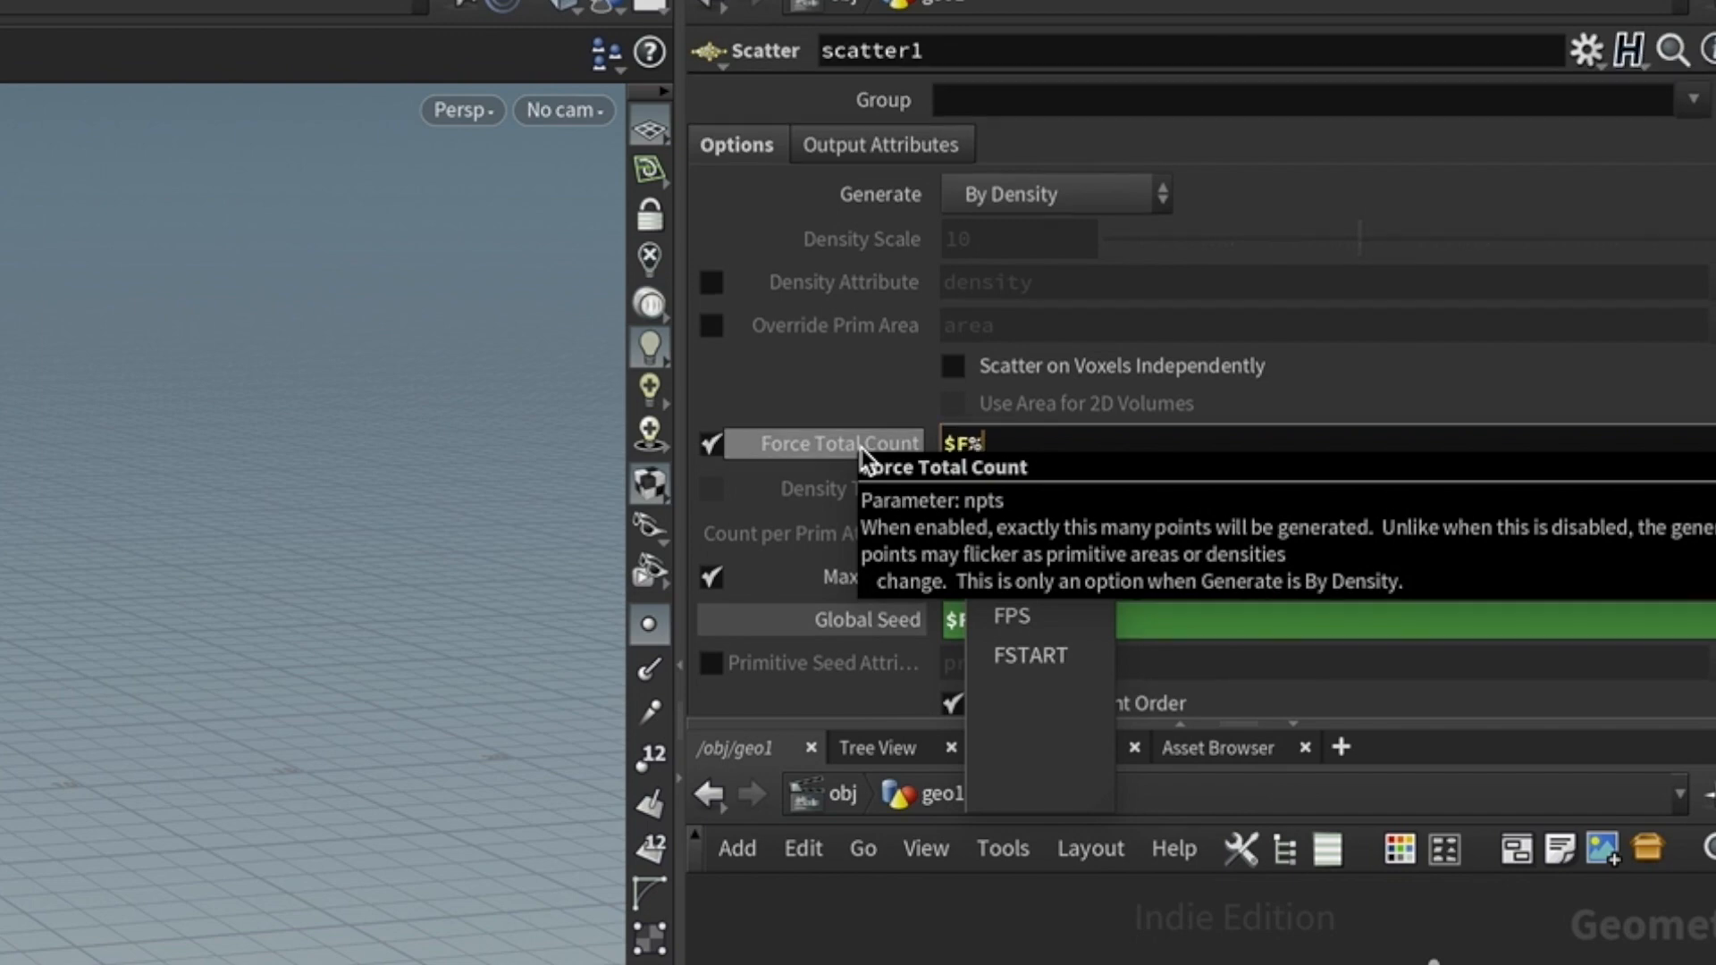
type("%10")
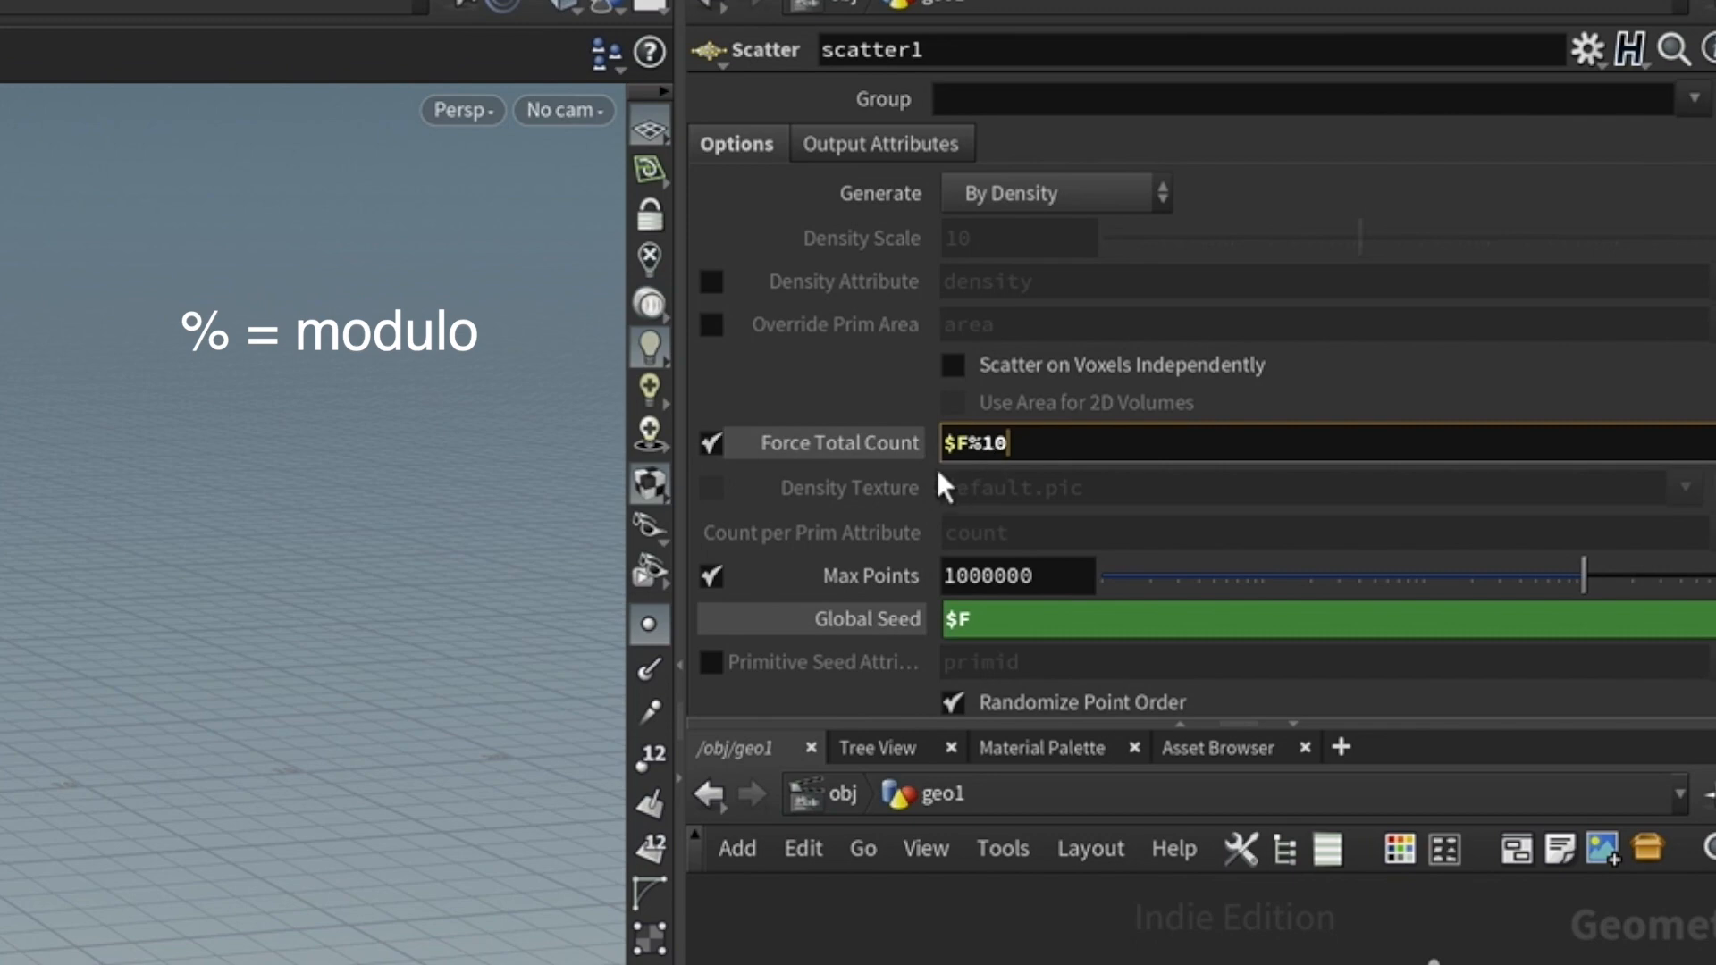
left_click(881, 447)
left_click(888, 445)
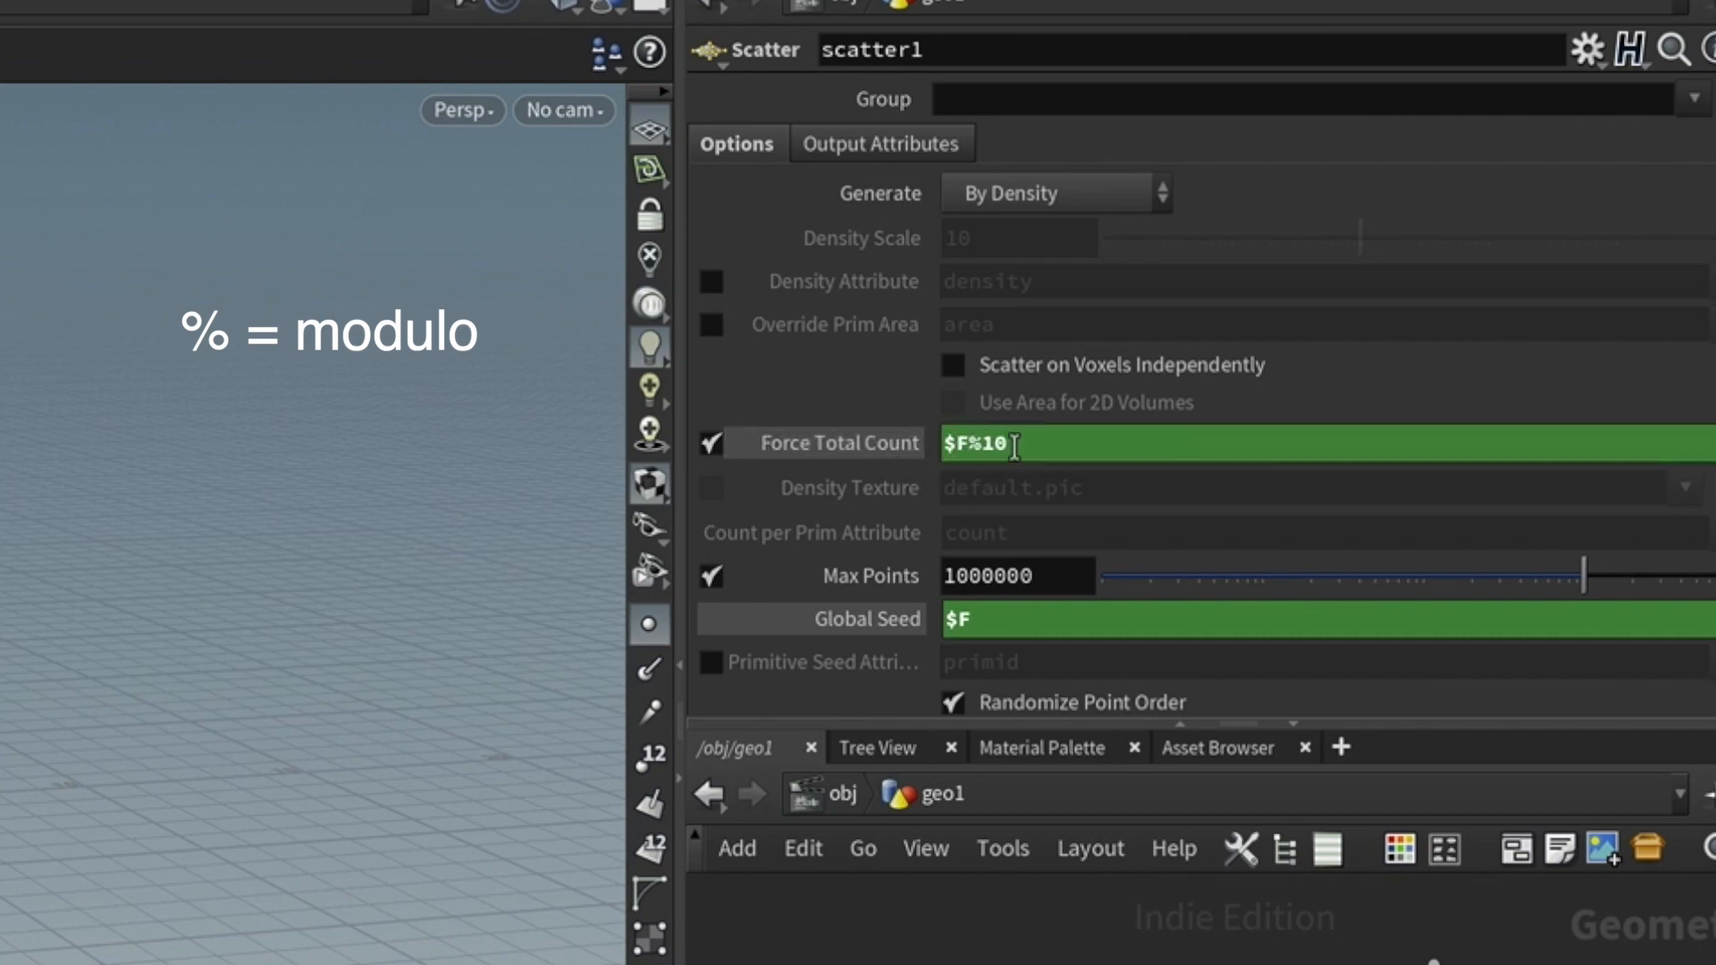
Step: Show the evaluated Force Total Count and advance frame by frame to examine how it changes
left_click(855, 445)
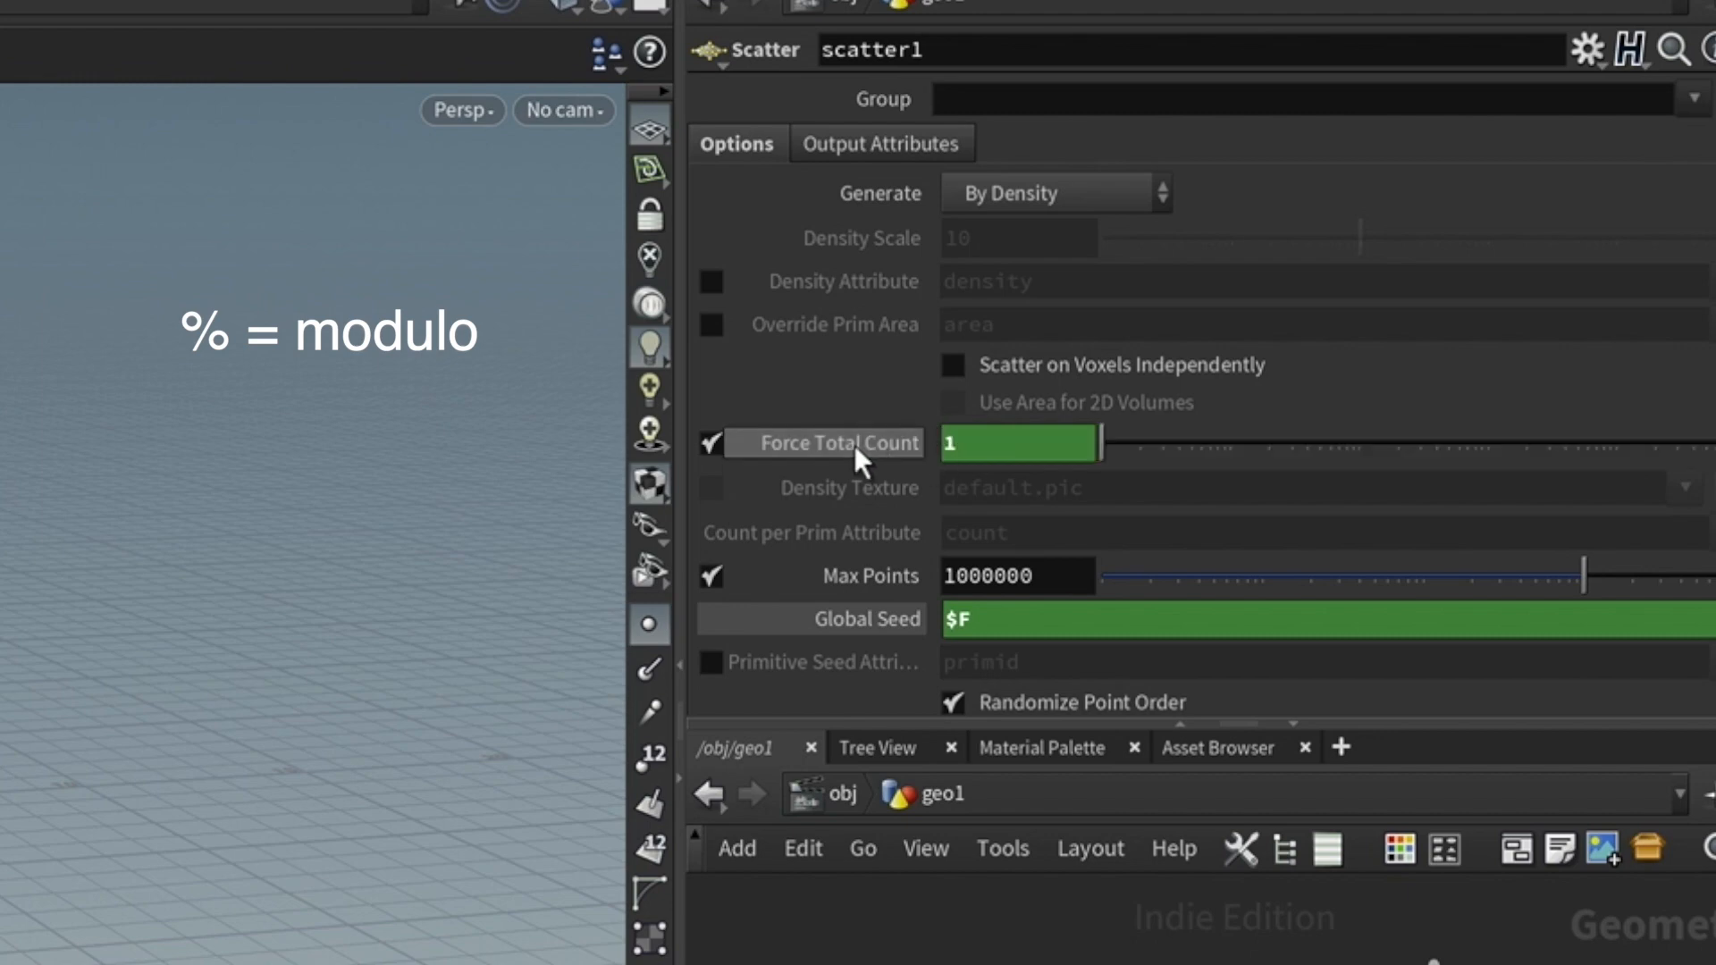
key("Right")
key("Right")
key("Right")
key("Right")
key("Right")
key("Right")
key("Right")
key("Right")
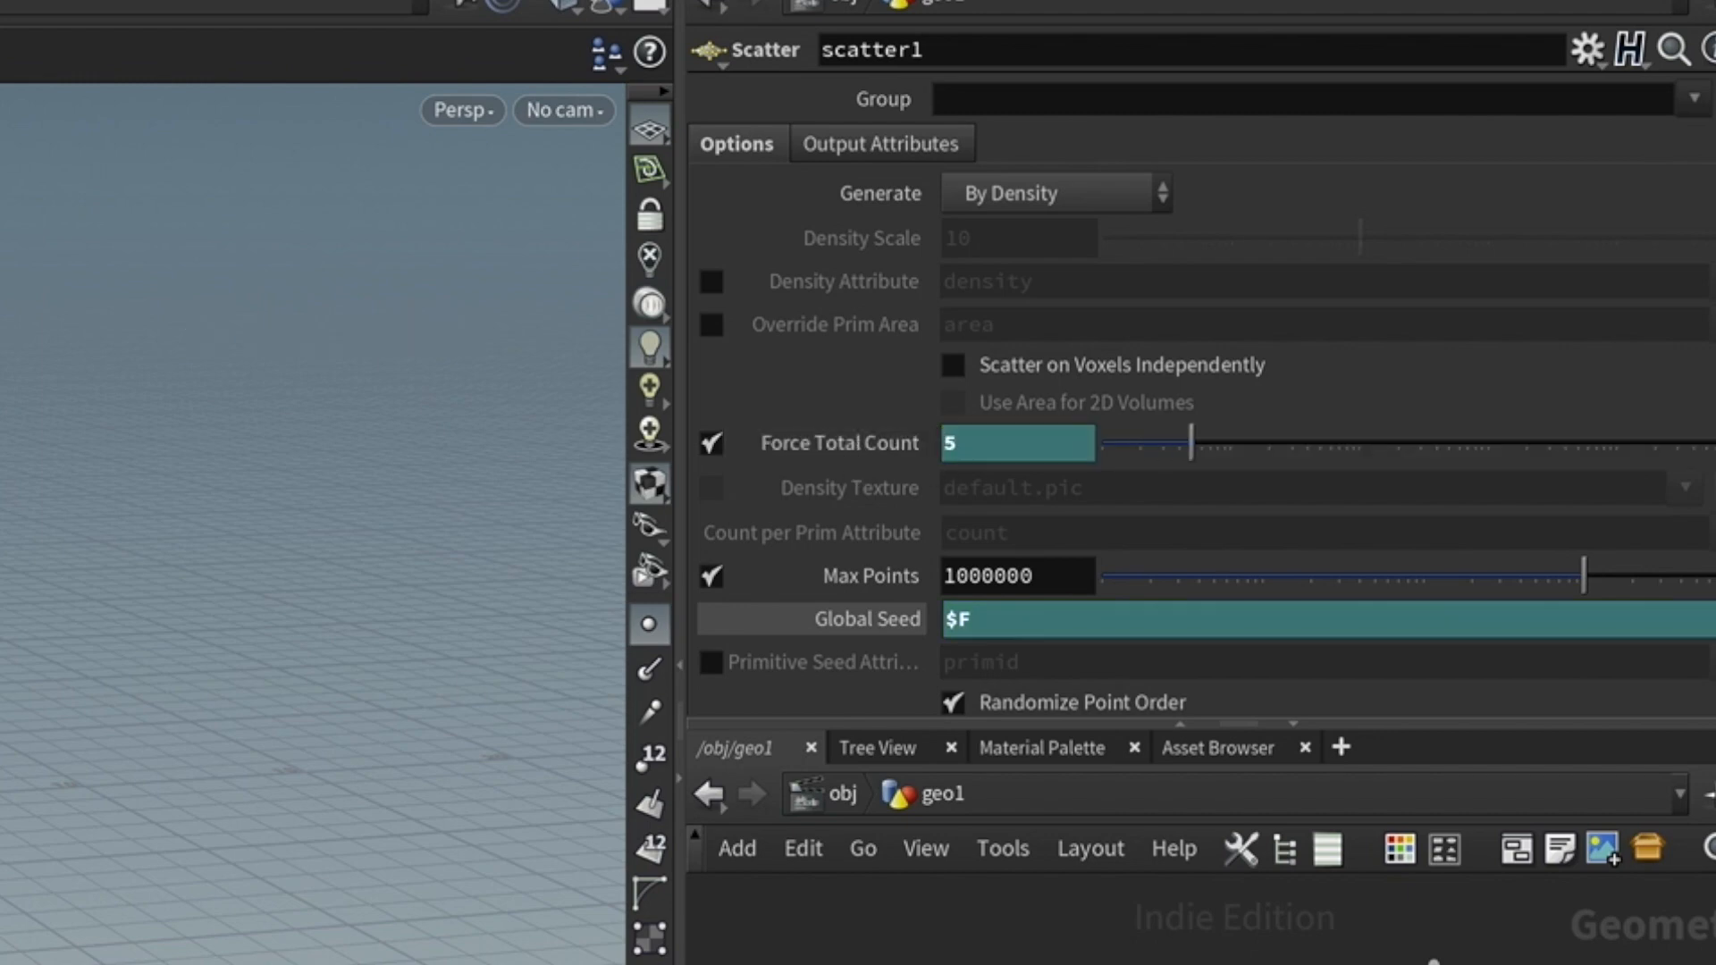
key("Right")
key("Right")
key("Right")
key("Right")
key("Right")
key("Right")
key("Right")
key("Right")
key("Right")
key("Right")
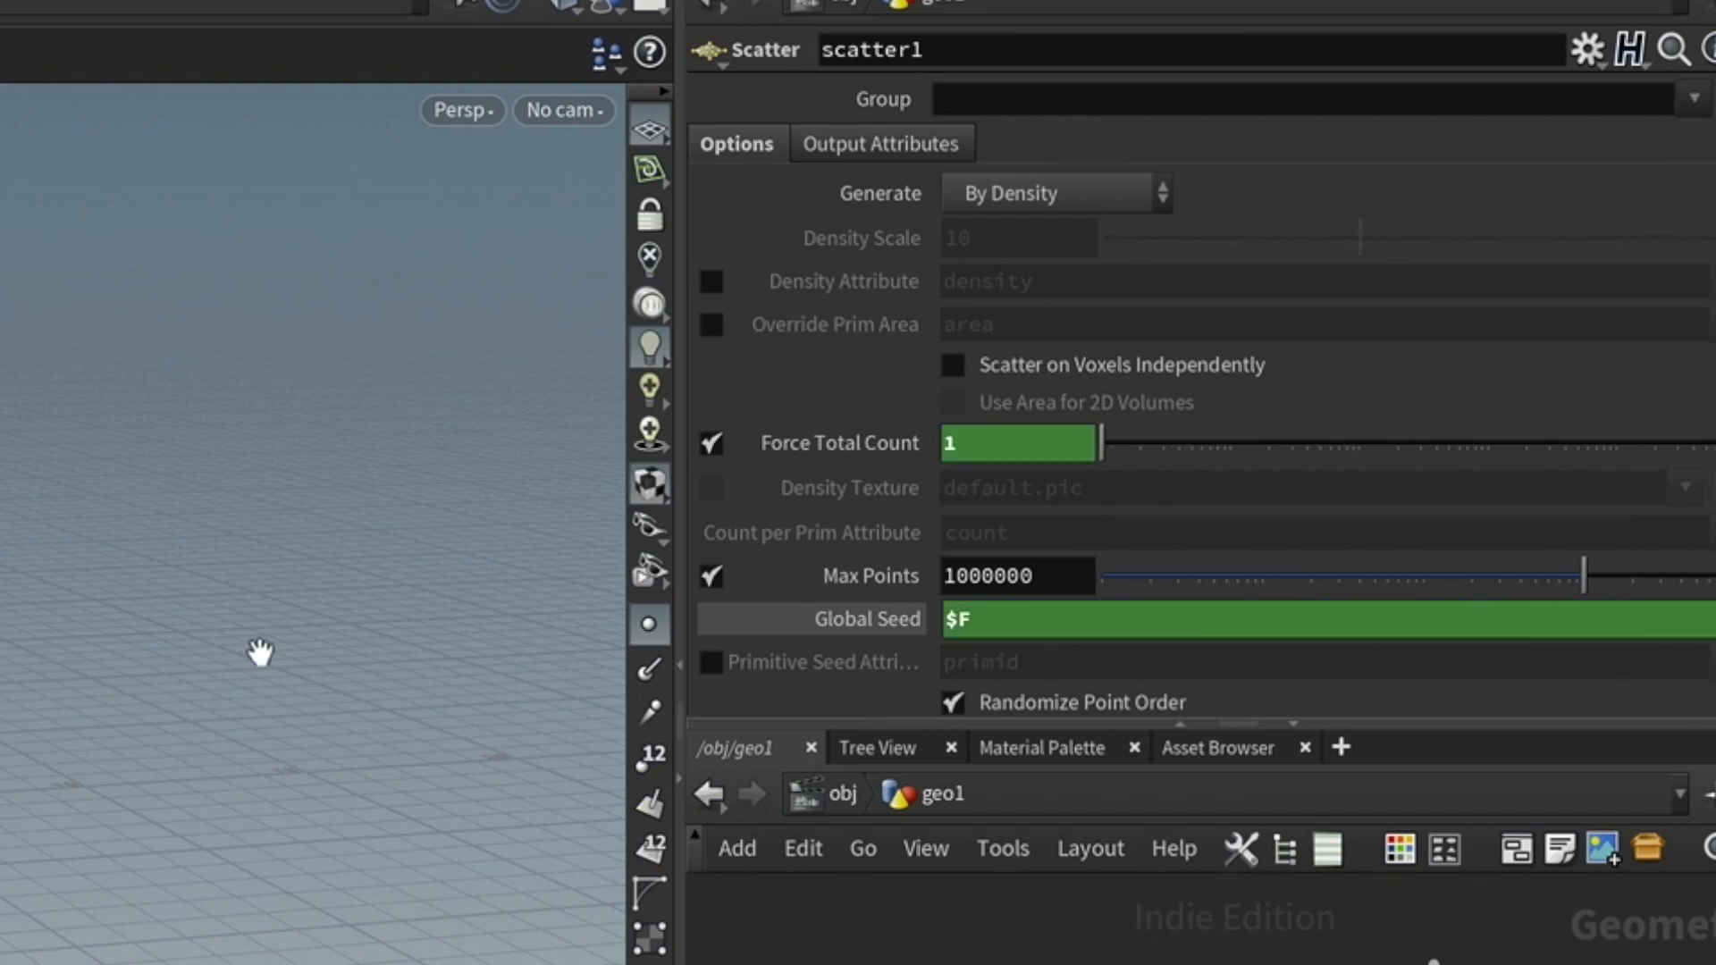
Step: Set the Scatter node's Force Total Count to the expression $F%10==0, scrub the timeline to check it, and show its evaluated value
left_click(812, 443)
left_click(977, 443)
key("BackSpace")
type("%10==")
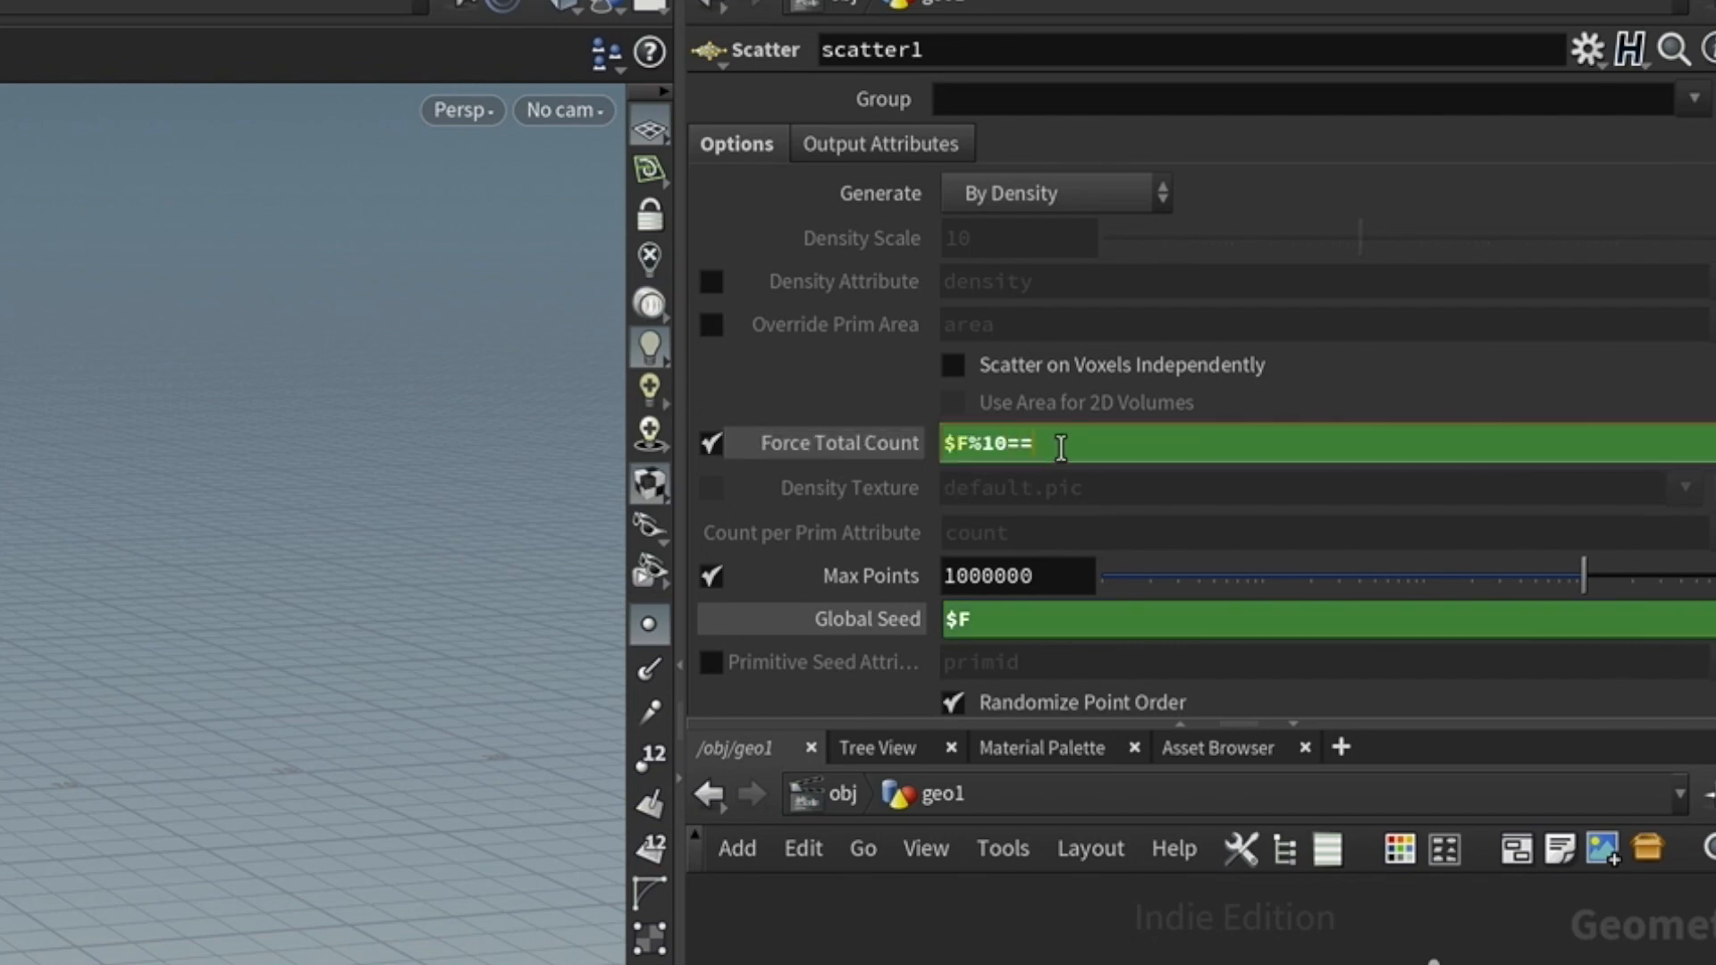
type("0")
key("Return")
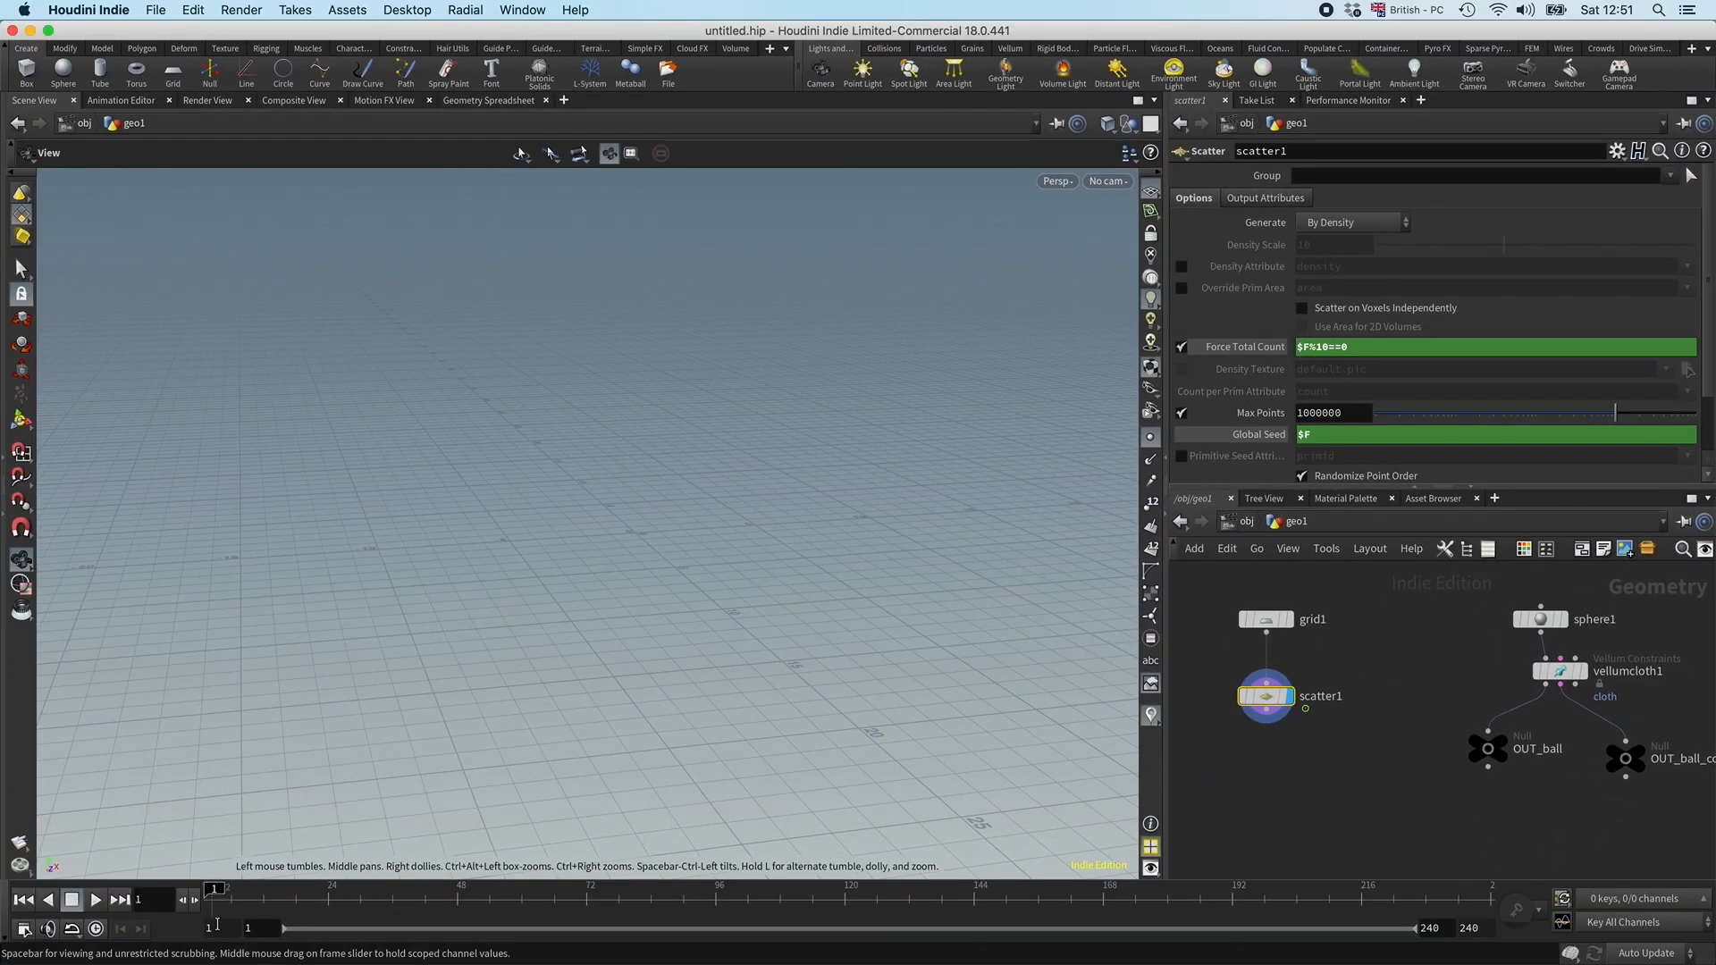
left_click_drag(220, 907, 328, 903)
left_click(1246, 350)
mouse_move(224, 896)
left_mouse_down()
mouse_move(625, 880)
mouse_move(208, 888)
left_mouse_up()
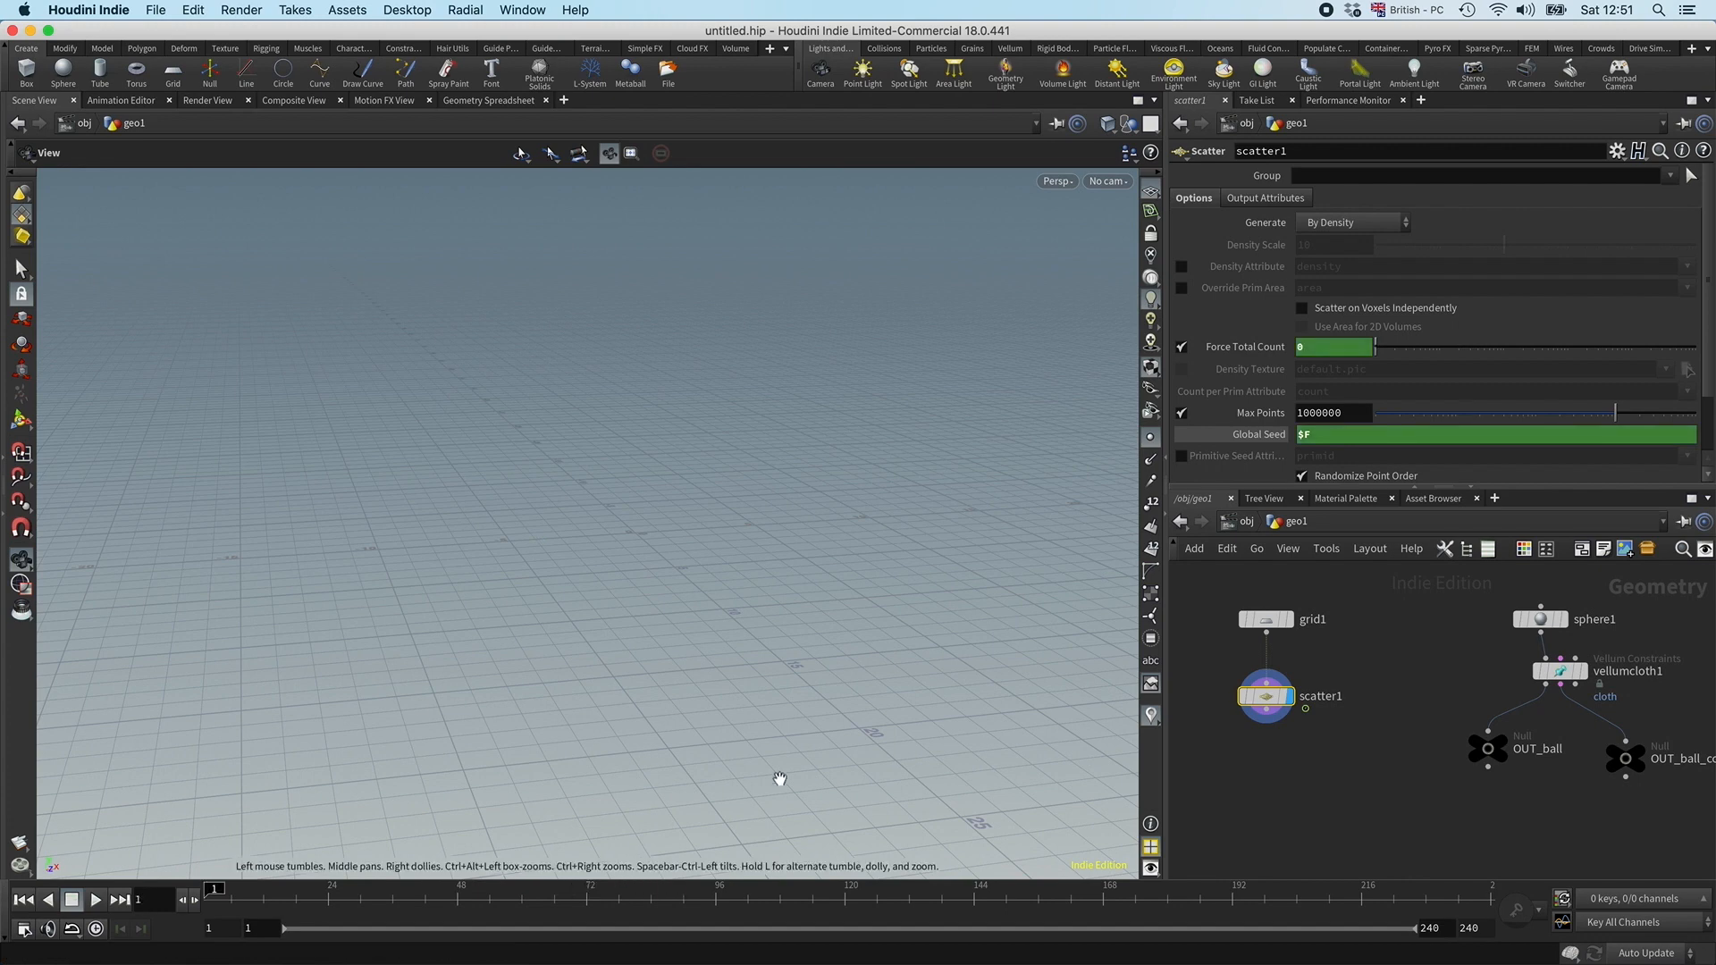
Step: Add a Null node named OUT_points below the Scatter node and colour it black
key("Tab")
type("null")
key("Return")
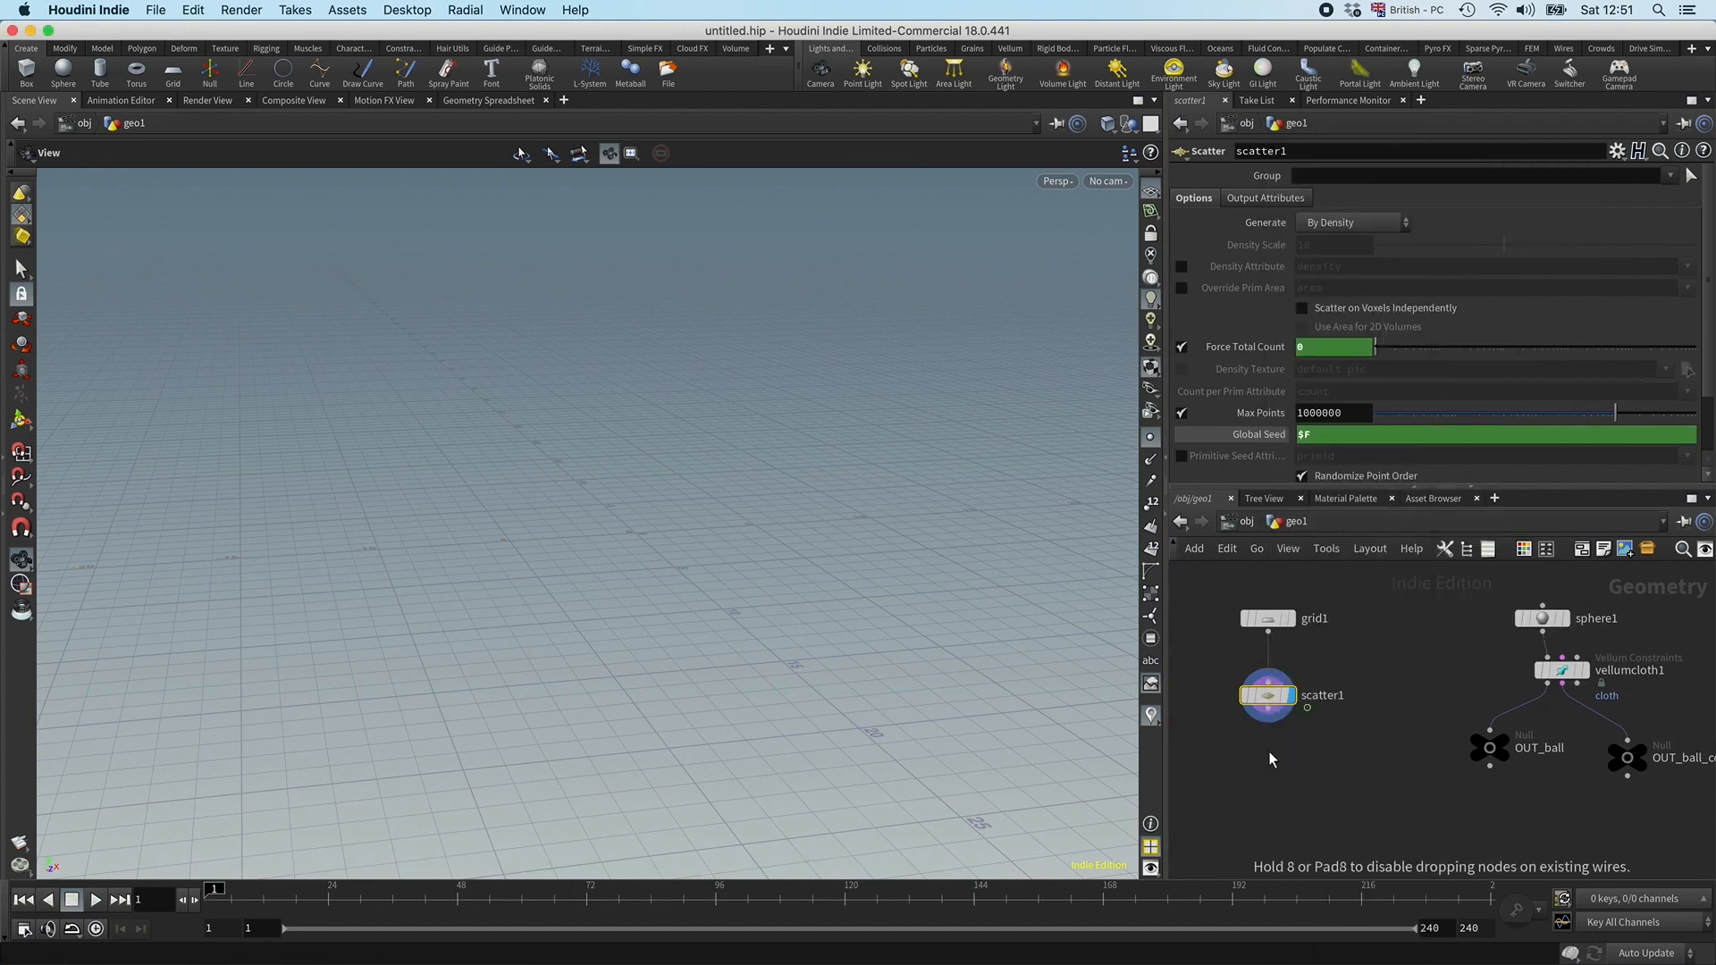
double_click(1305, 747)
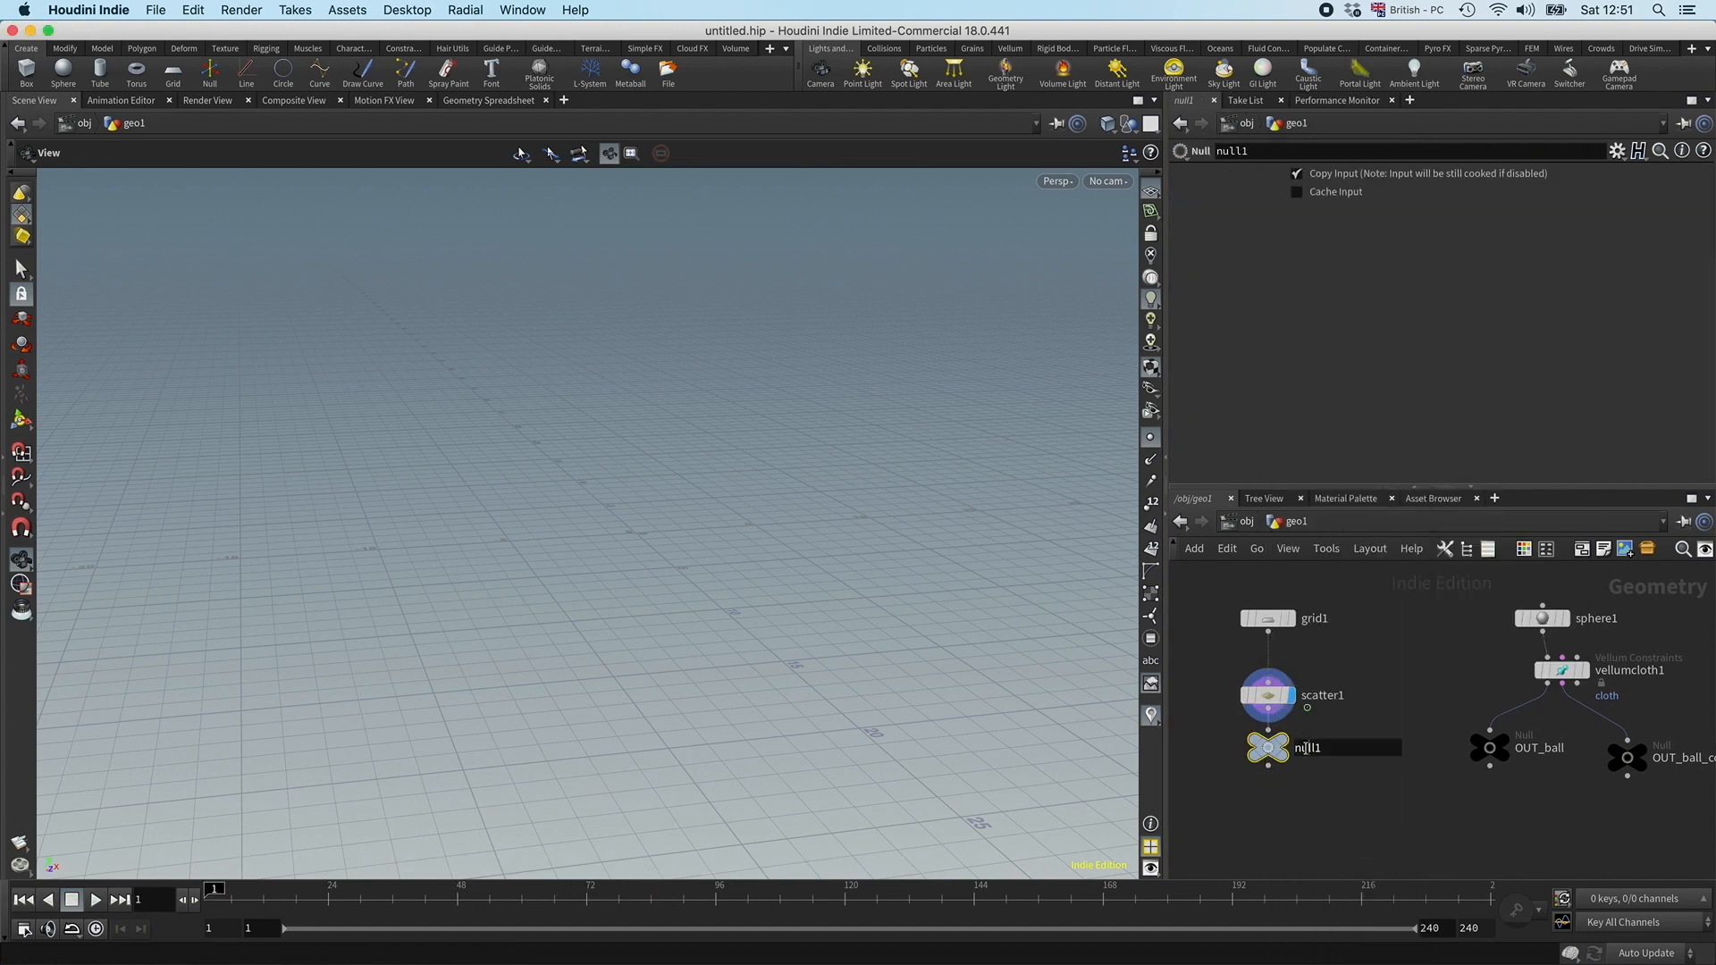
type("OUT_points")
key("Return")
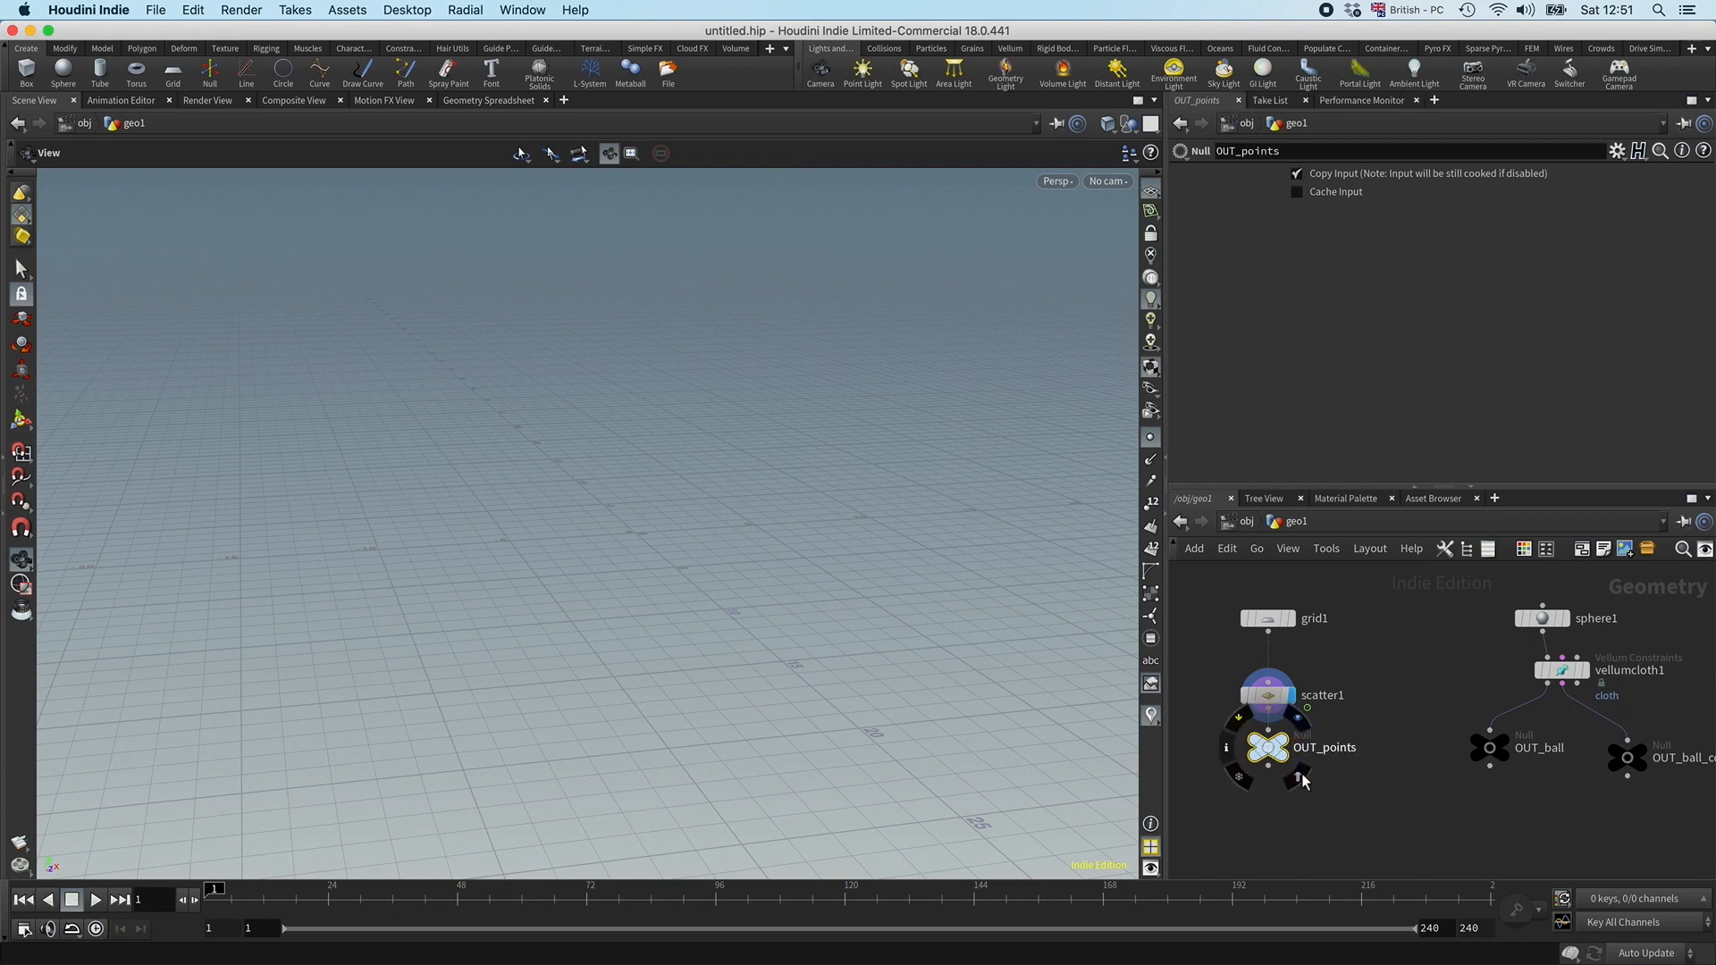
key("c")
Step: Add a second Grid node beside the ball network and set its rows and columns to 50
scroll(1540, 814, "down", 3)
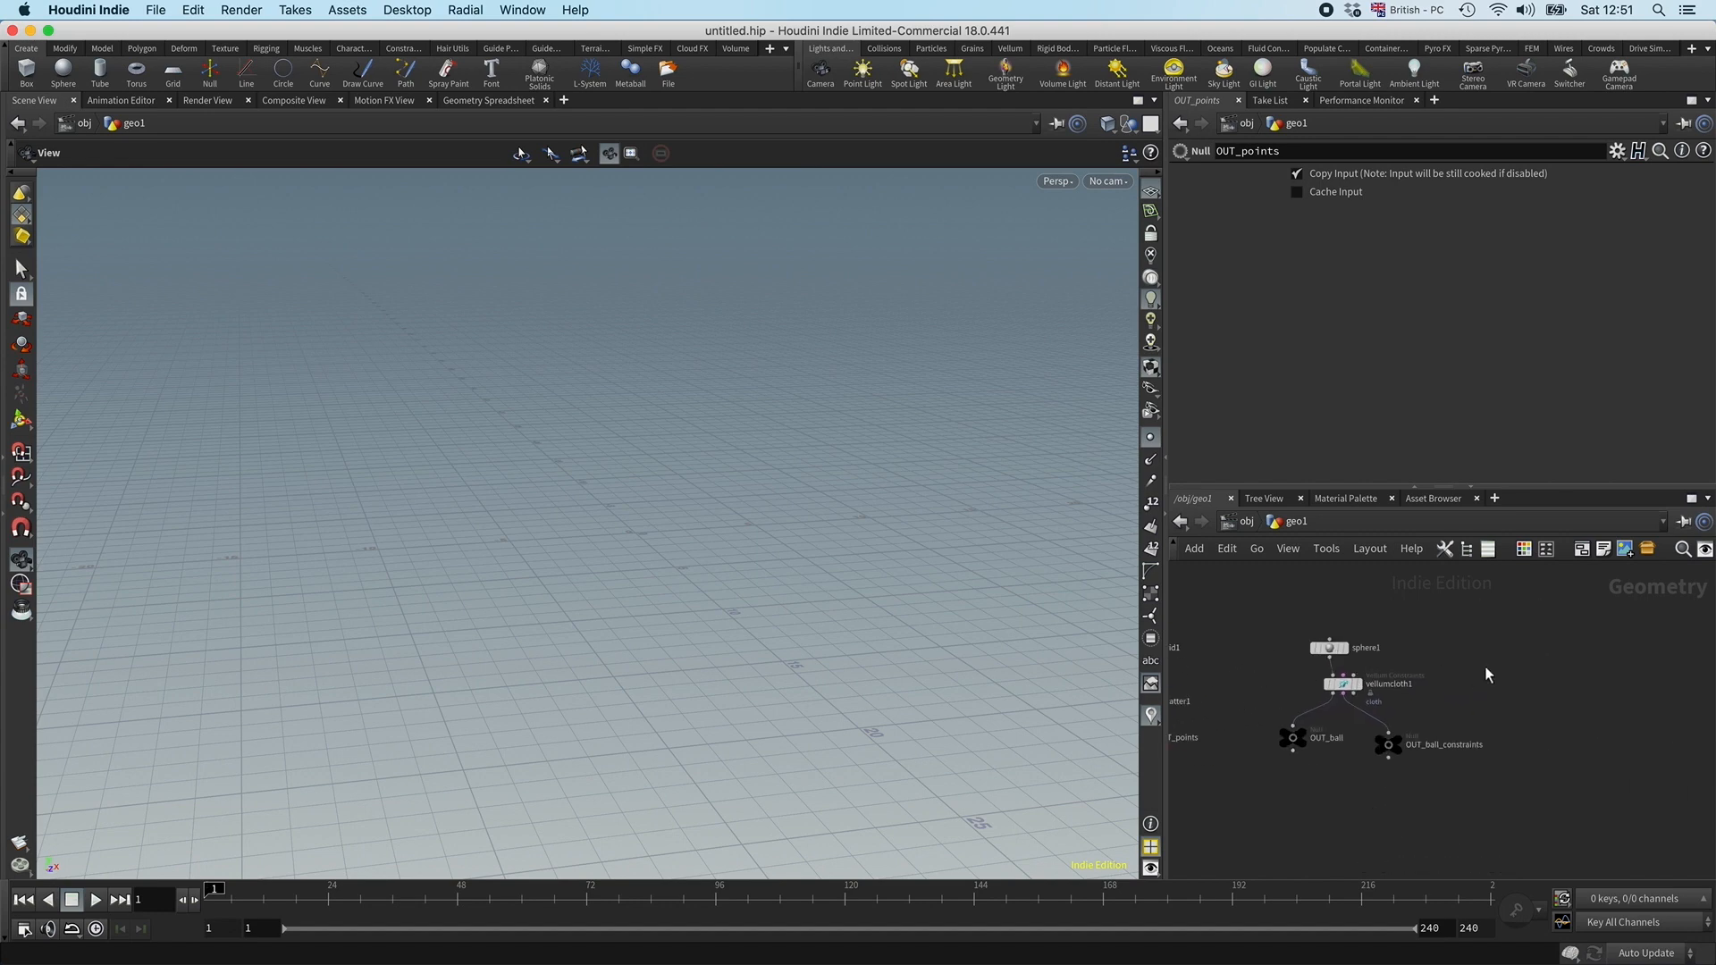
key("Tab")
type("grid")
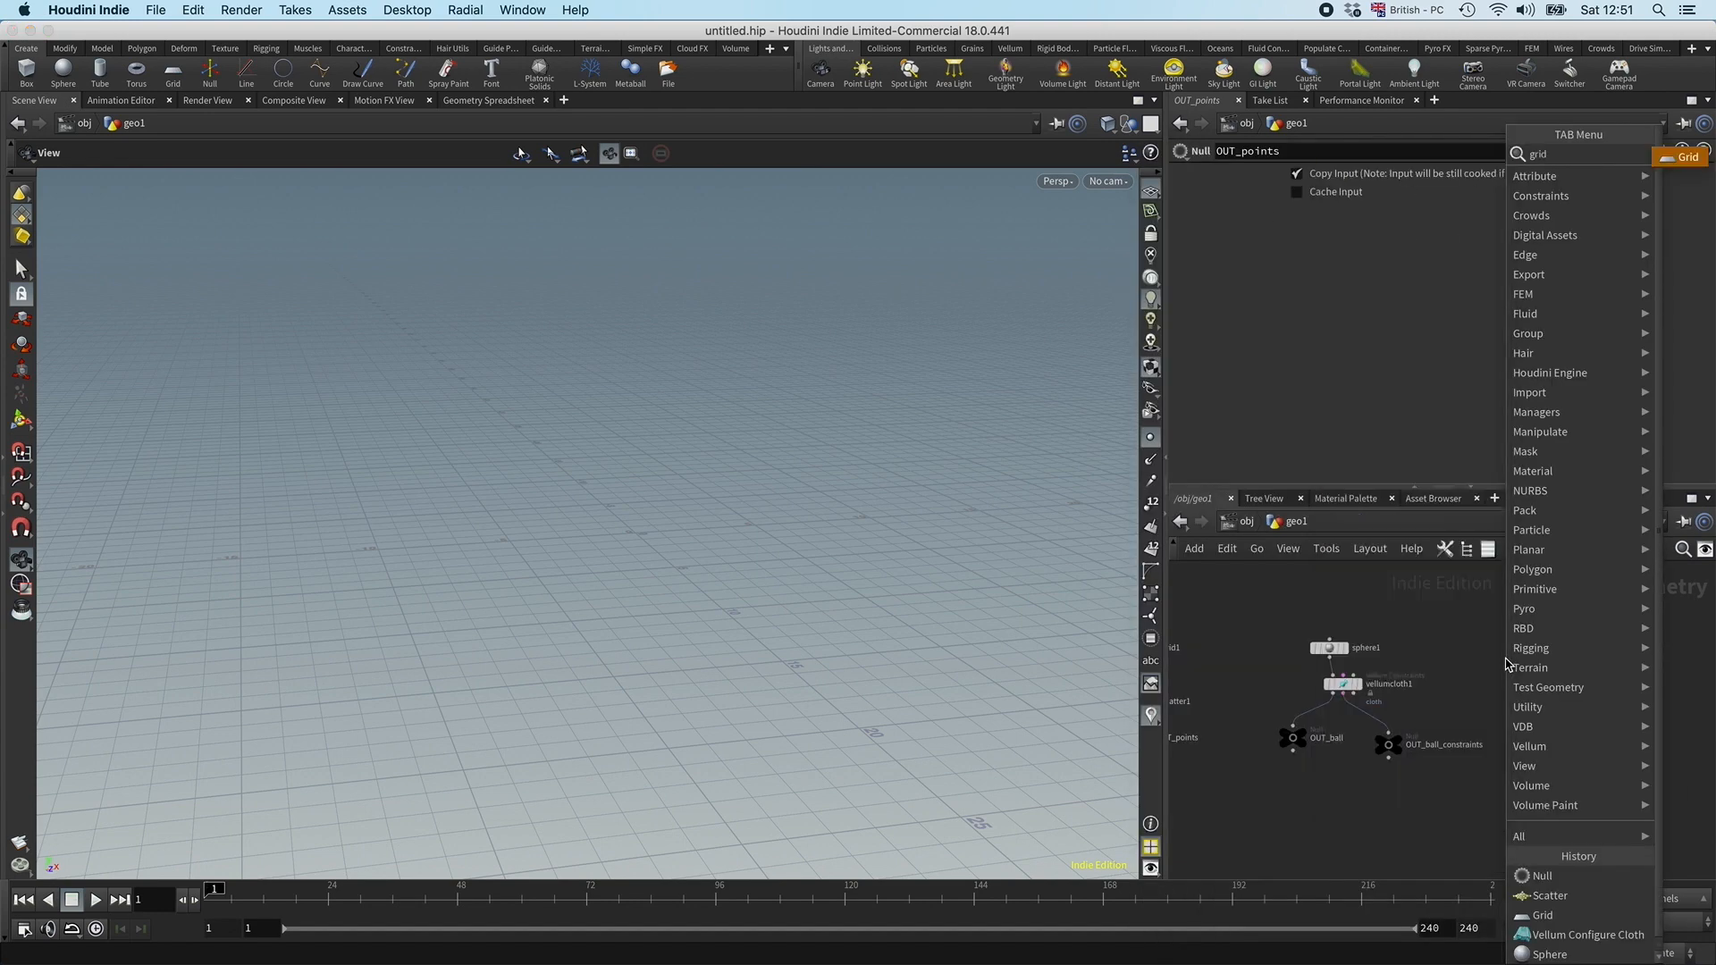
key("Return")
left_click(1511, 640)
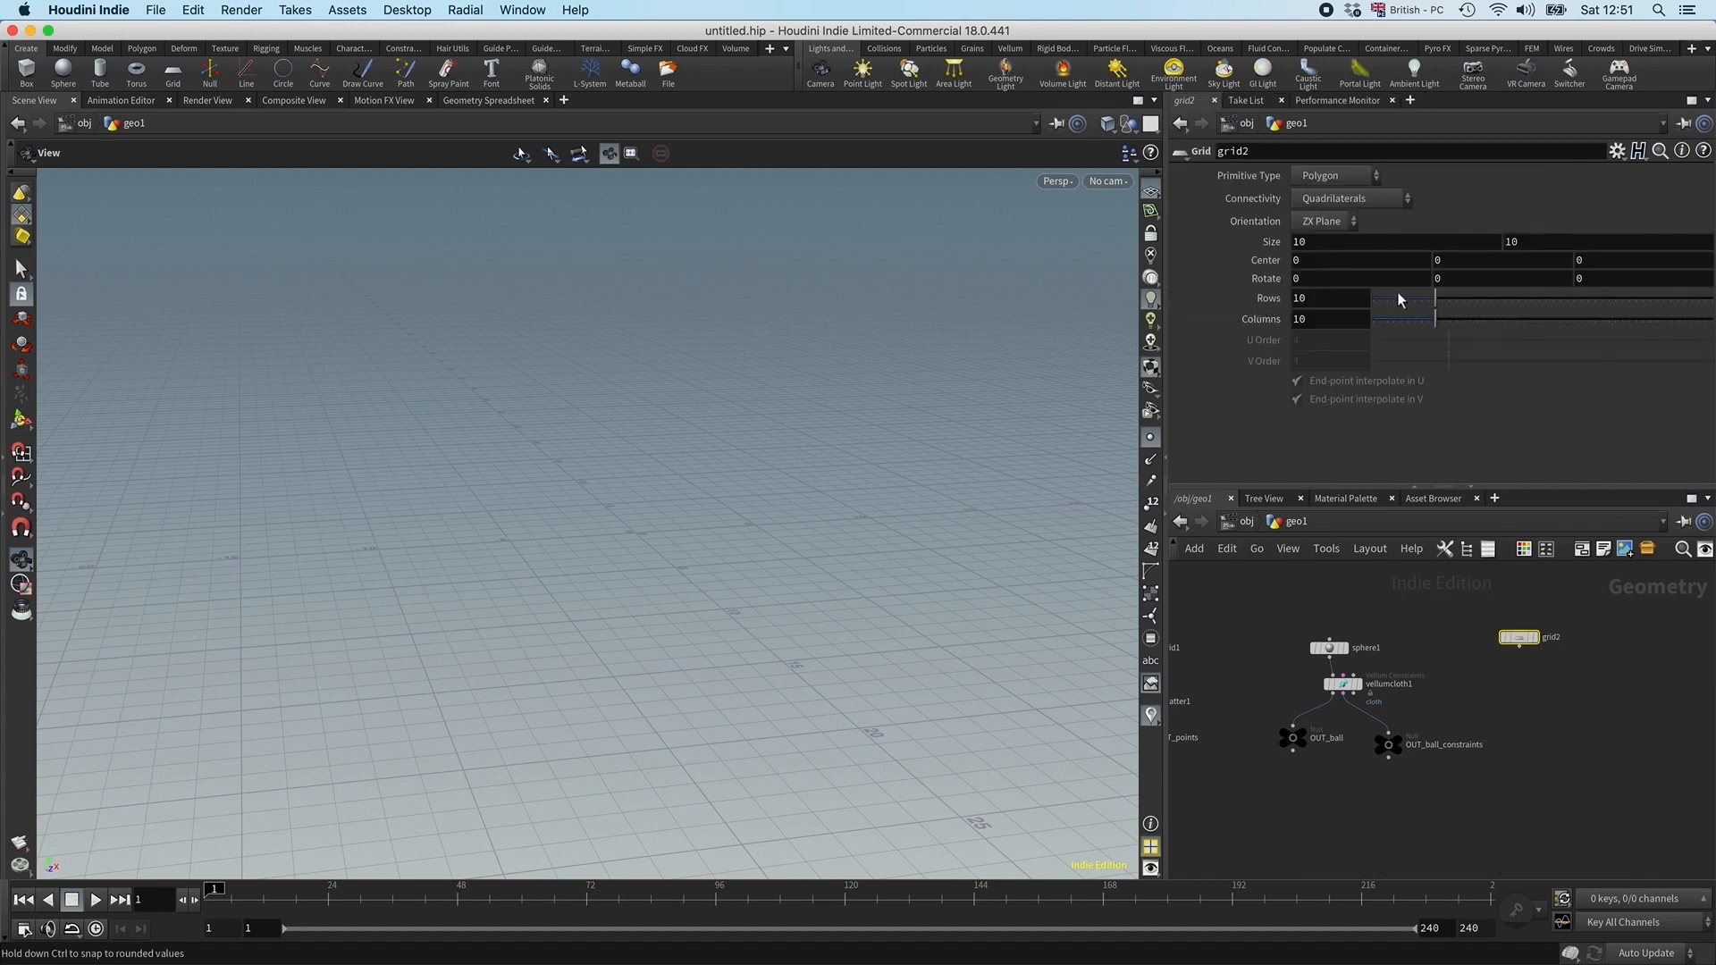
left_click_drag(1436, 304, 1648, 311)
left_click_drag(1435, 325, 1649, 320)
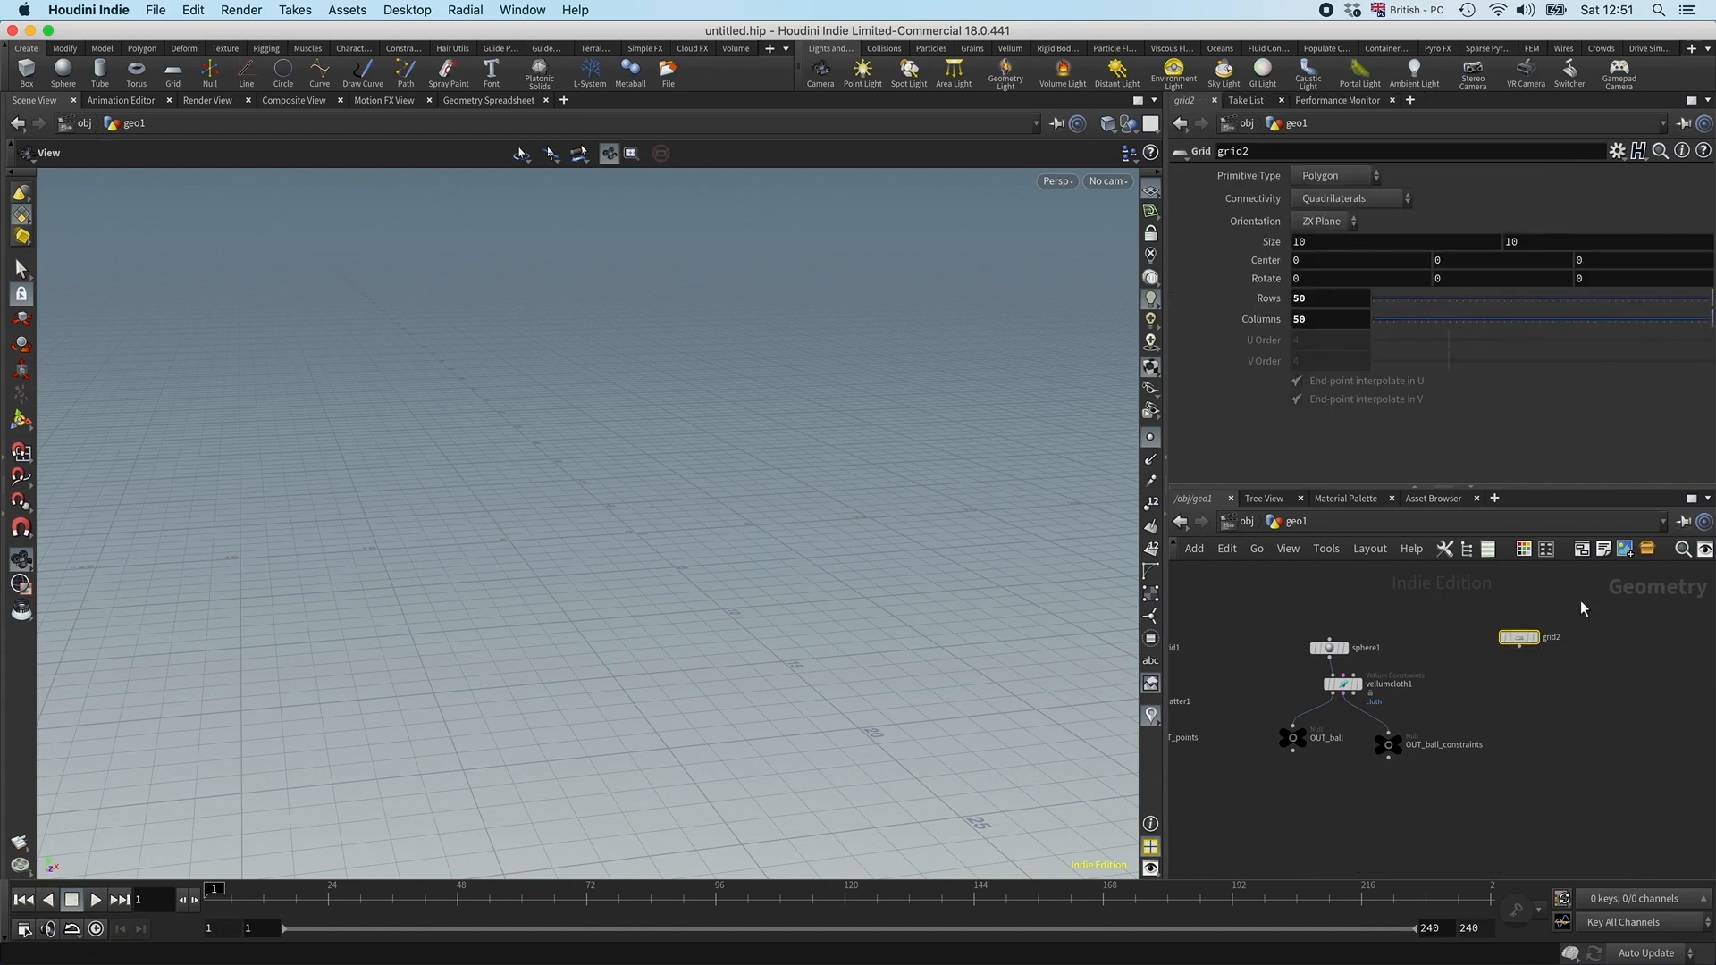
Step: Display the new grid as a template and set its size to 20 by 20
left_click(1528, 637)
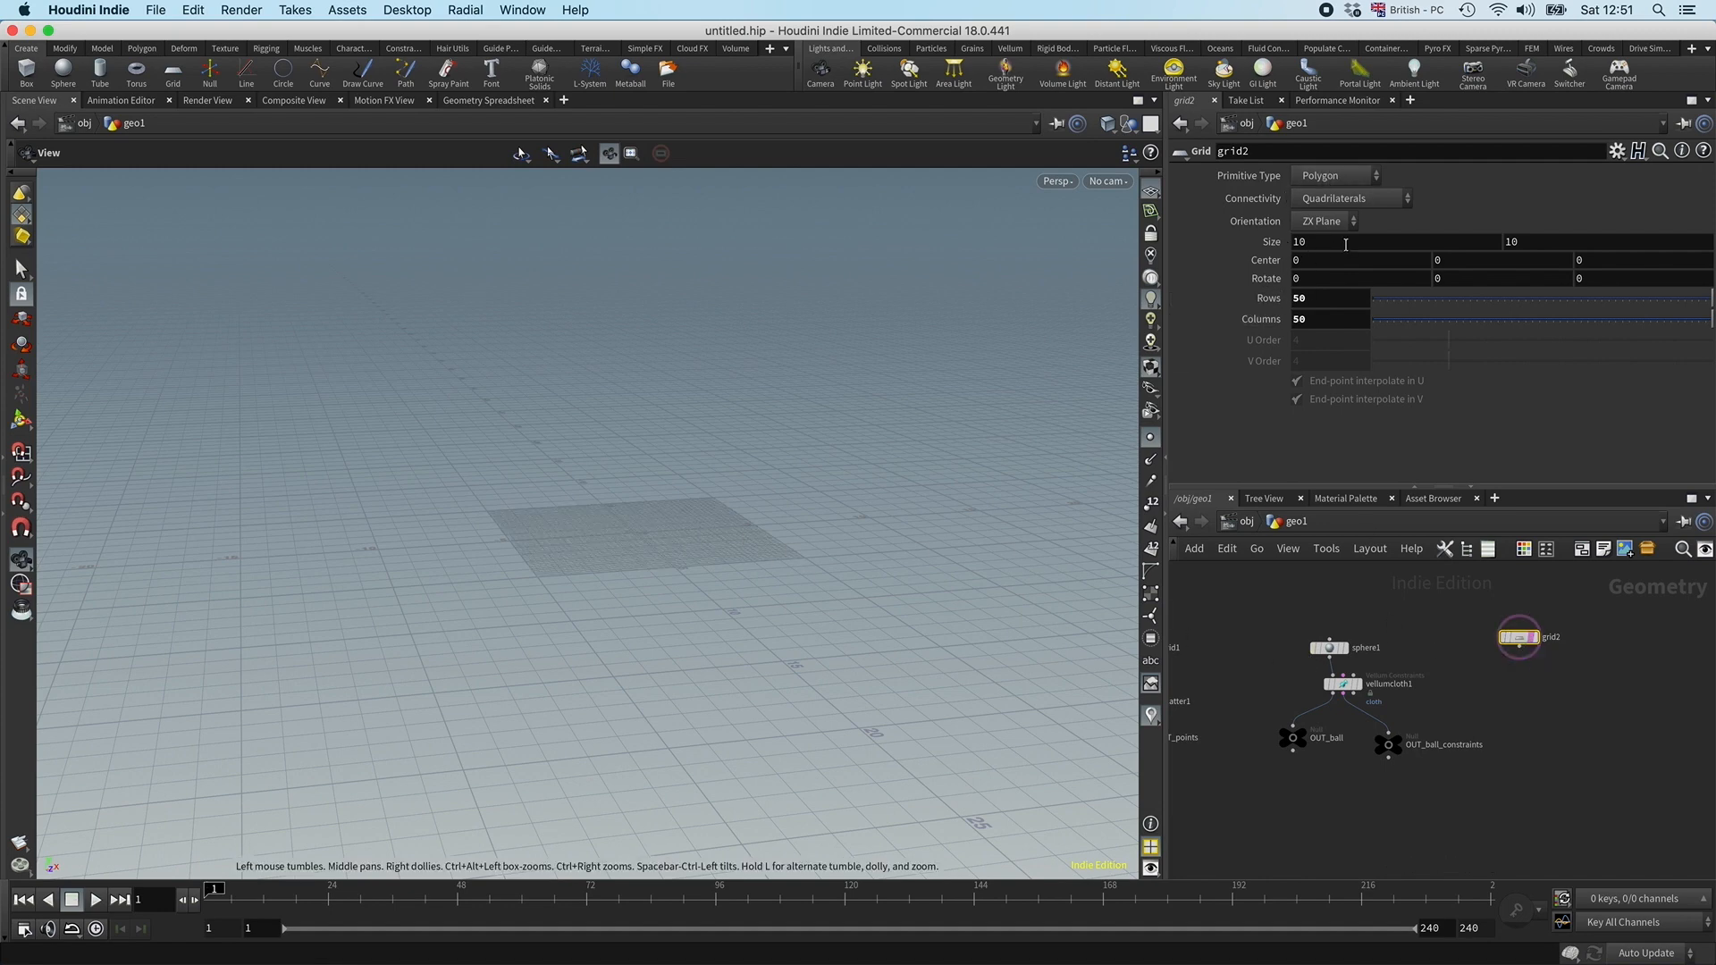
left_click_drag(1291, 247, 1284, 247)
type("20")
key("Tab")
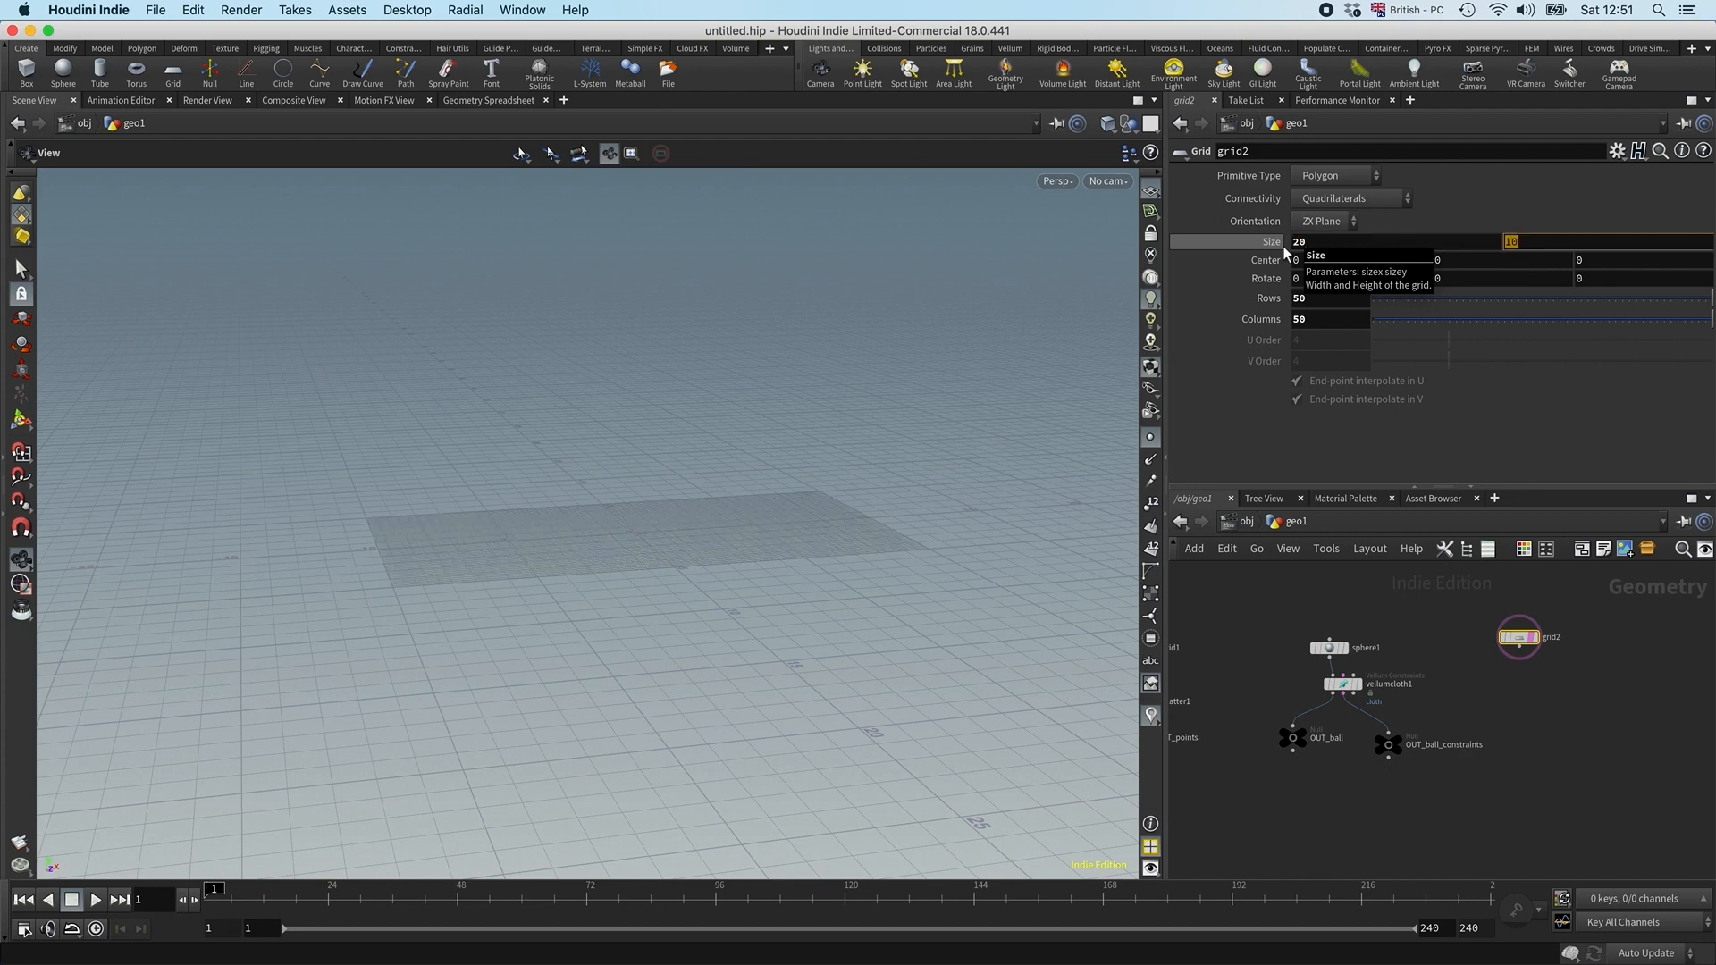
type("20")
key("Return")
Step: Add a Transform node connected below the second grid and display its result
key("Tab")
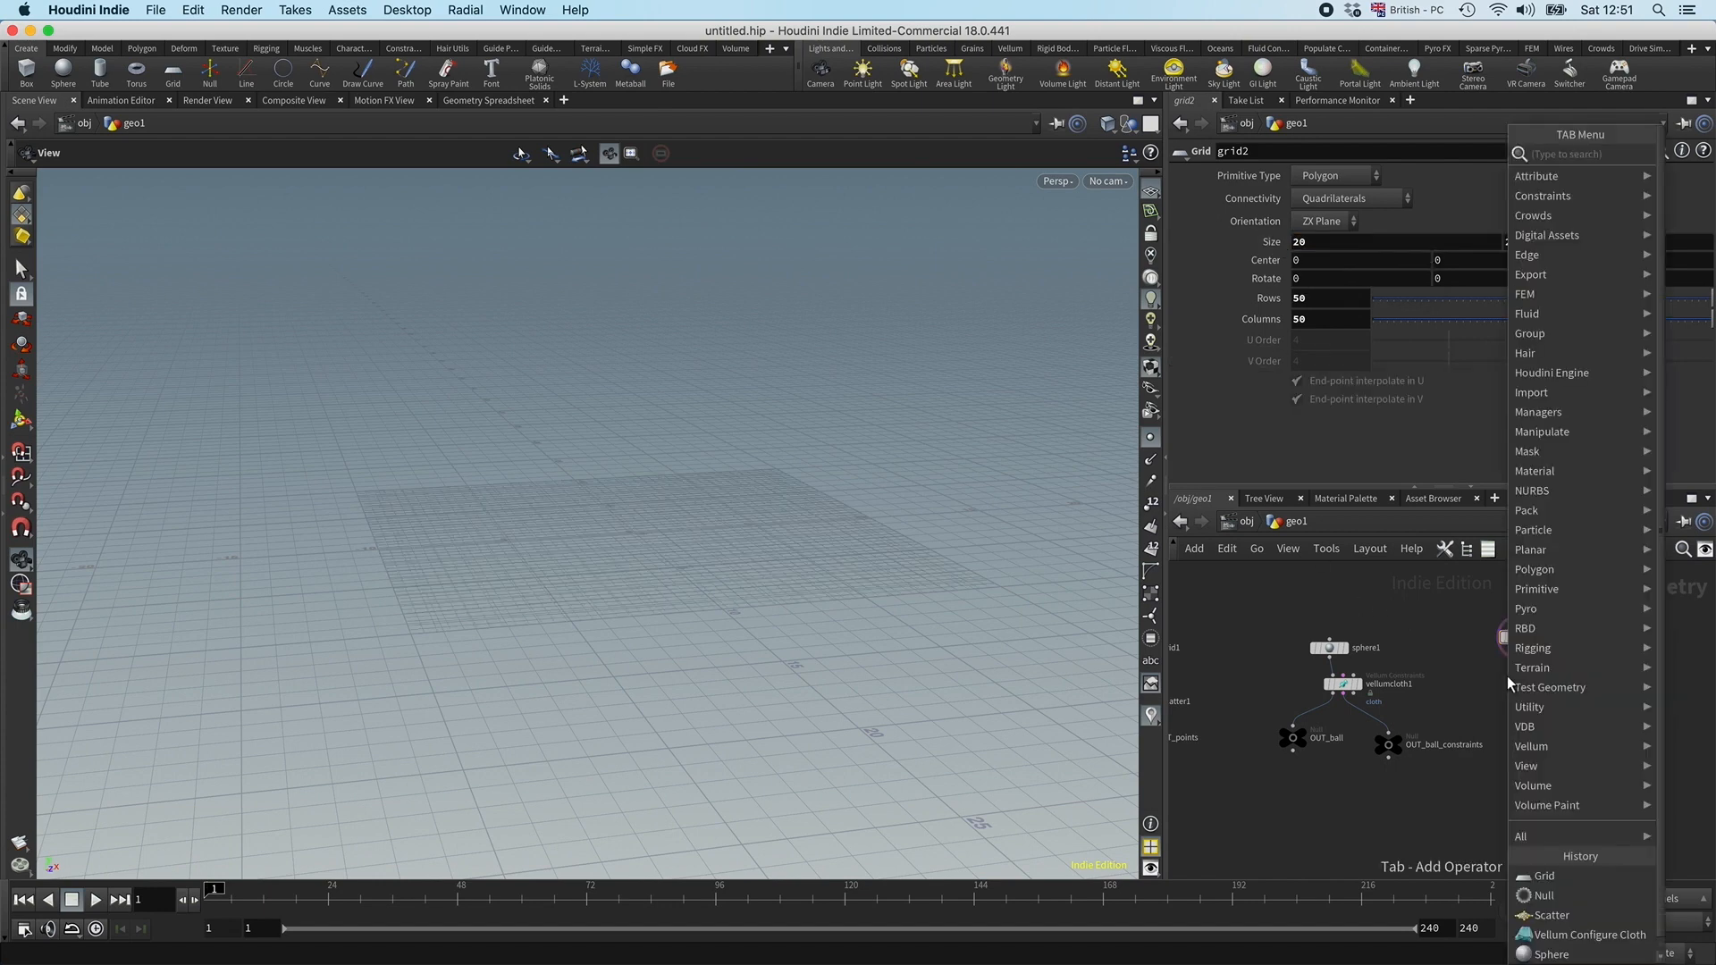
type("transform")
key("Return")
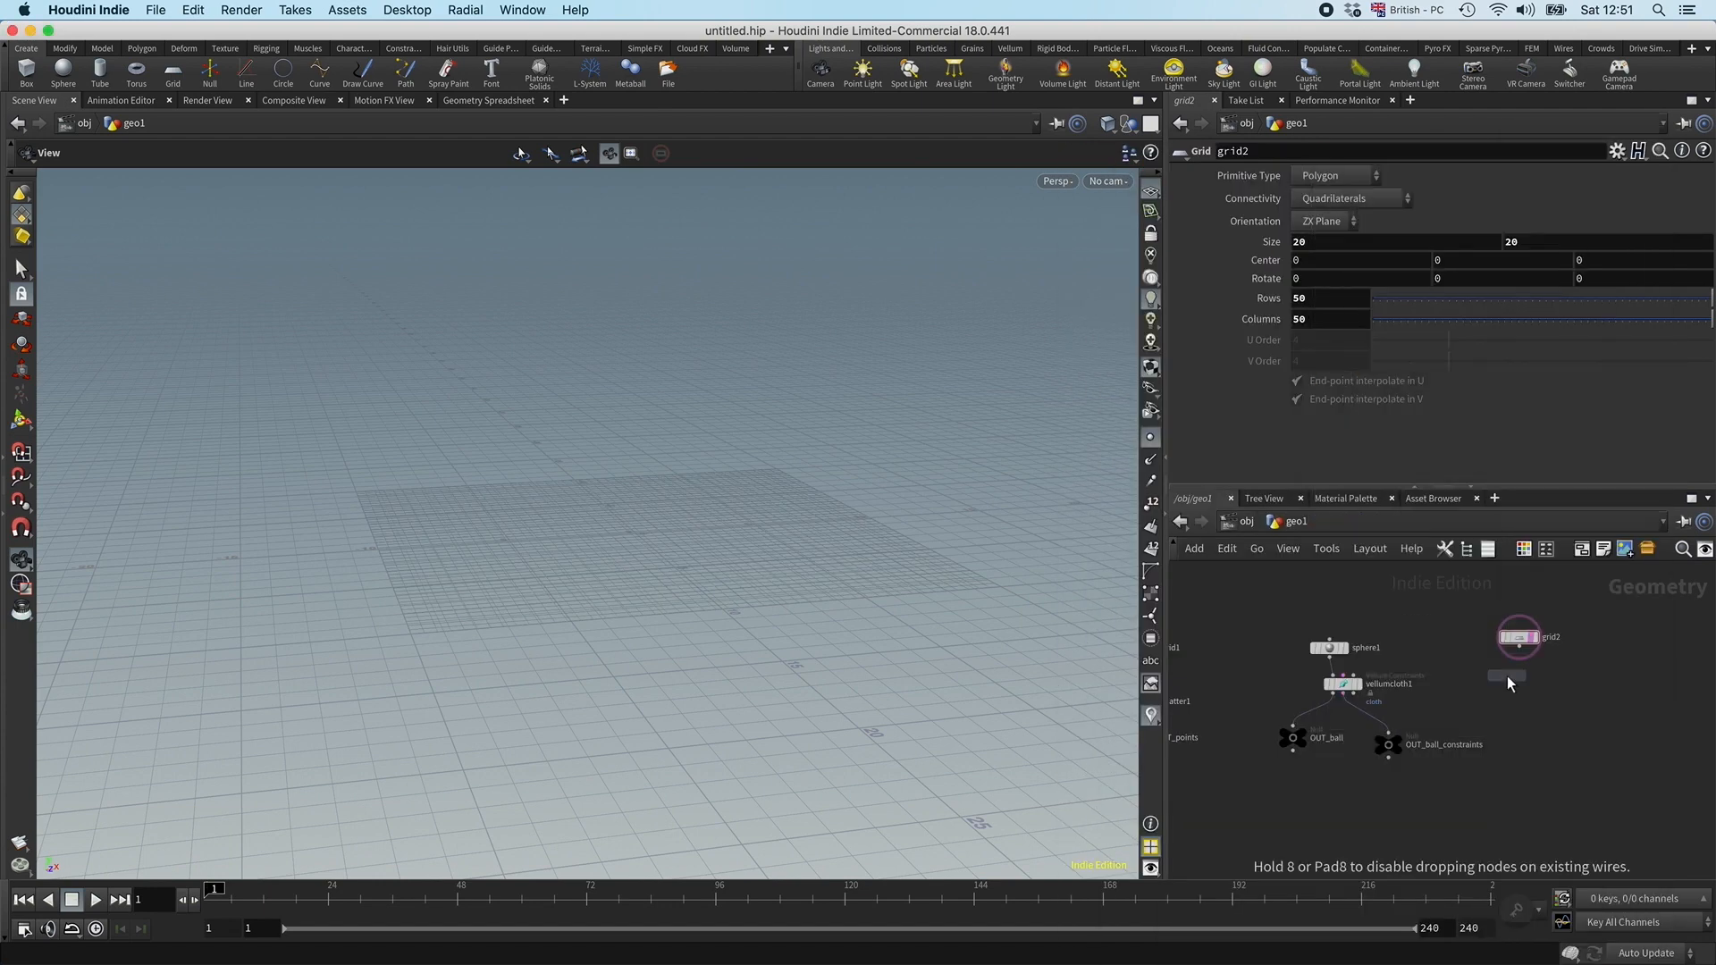
left_click(1519, 697)
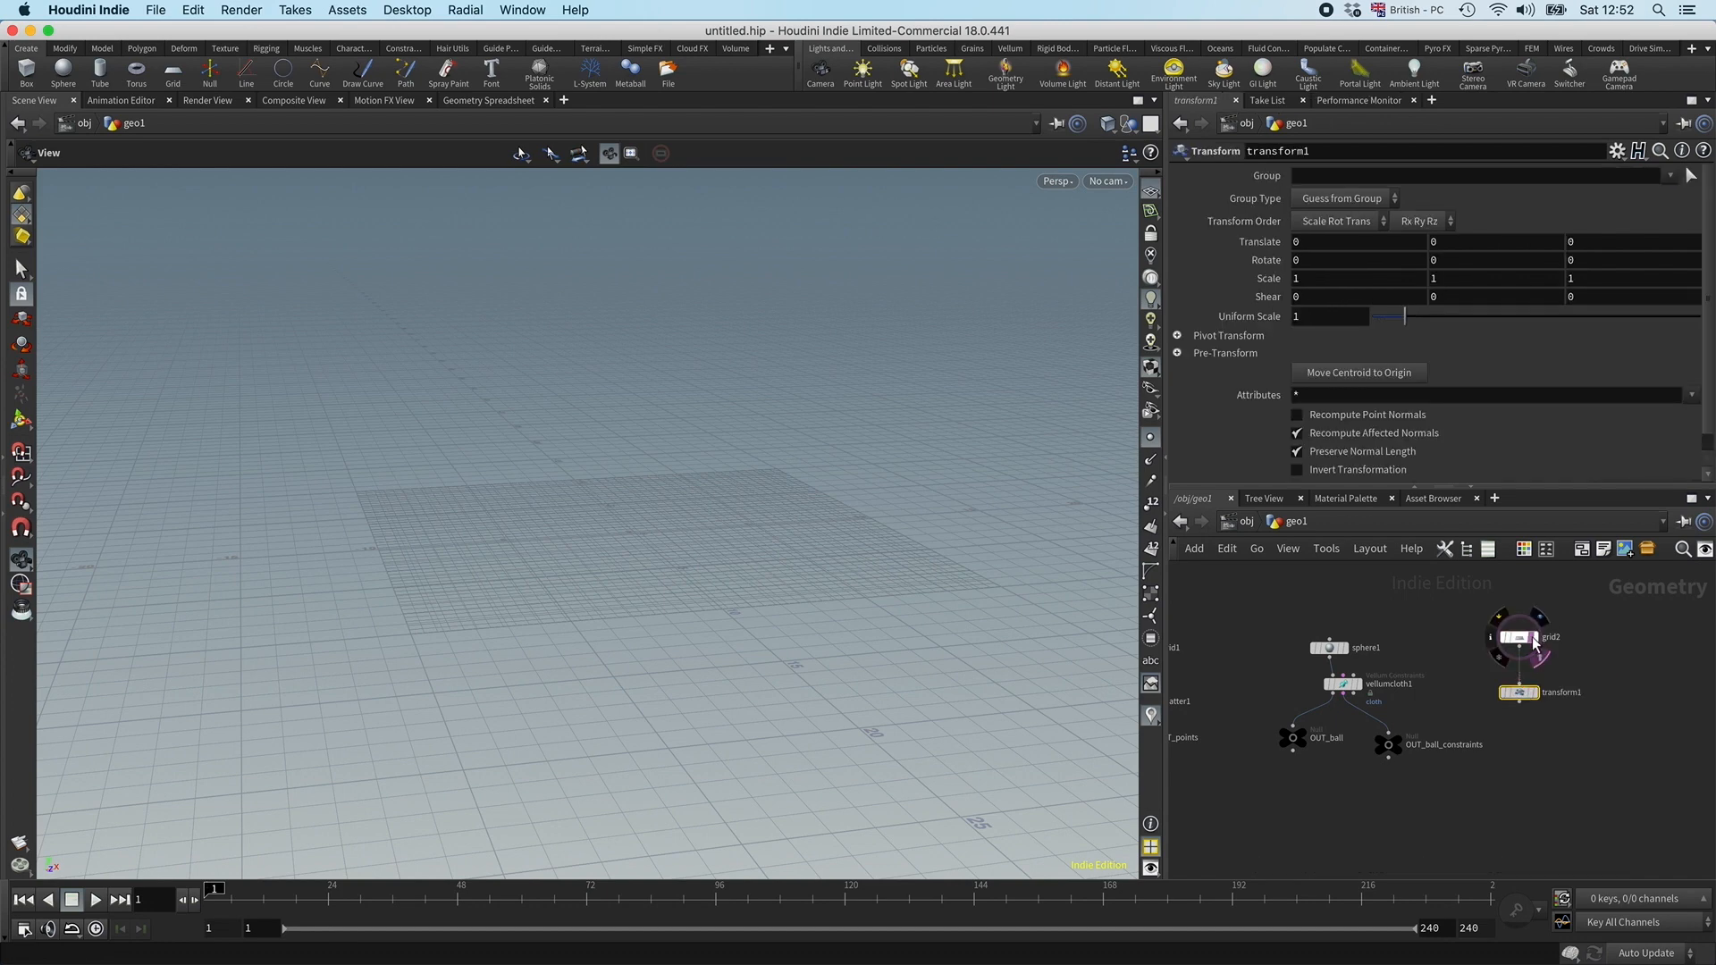
left_click(1539, 706)
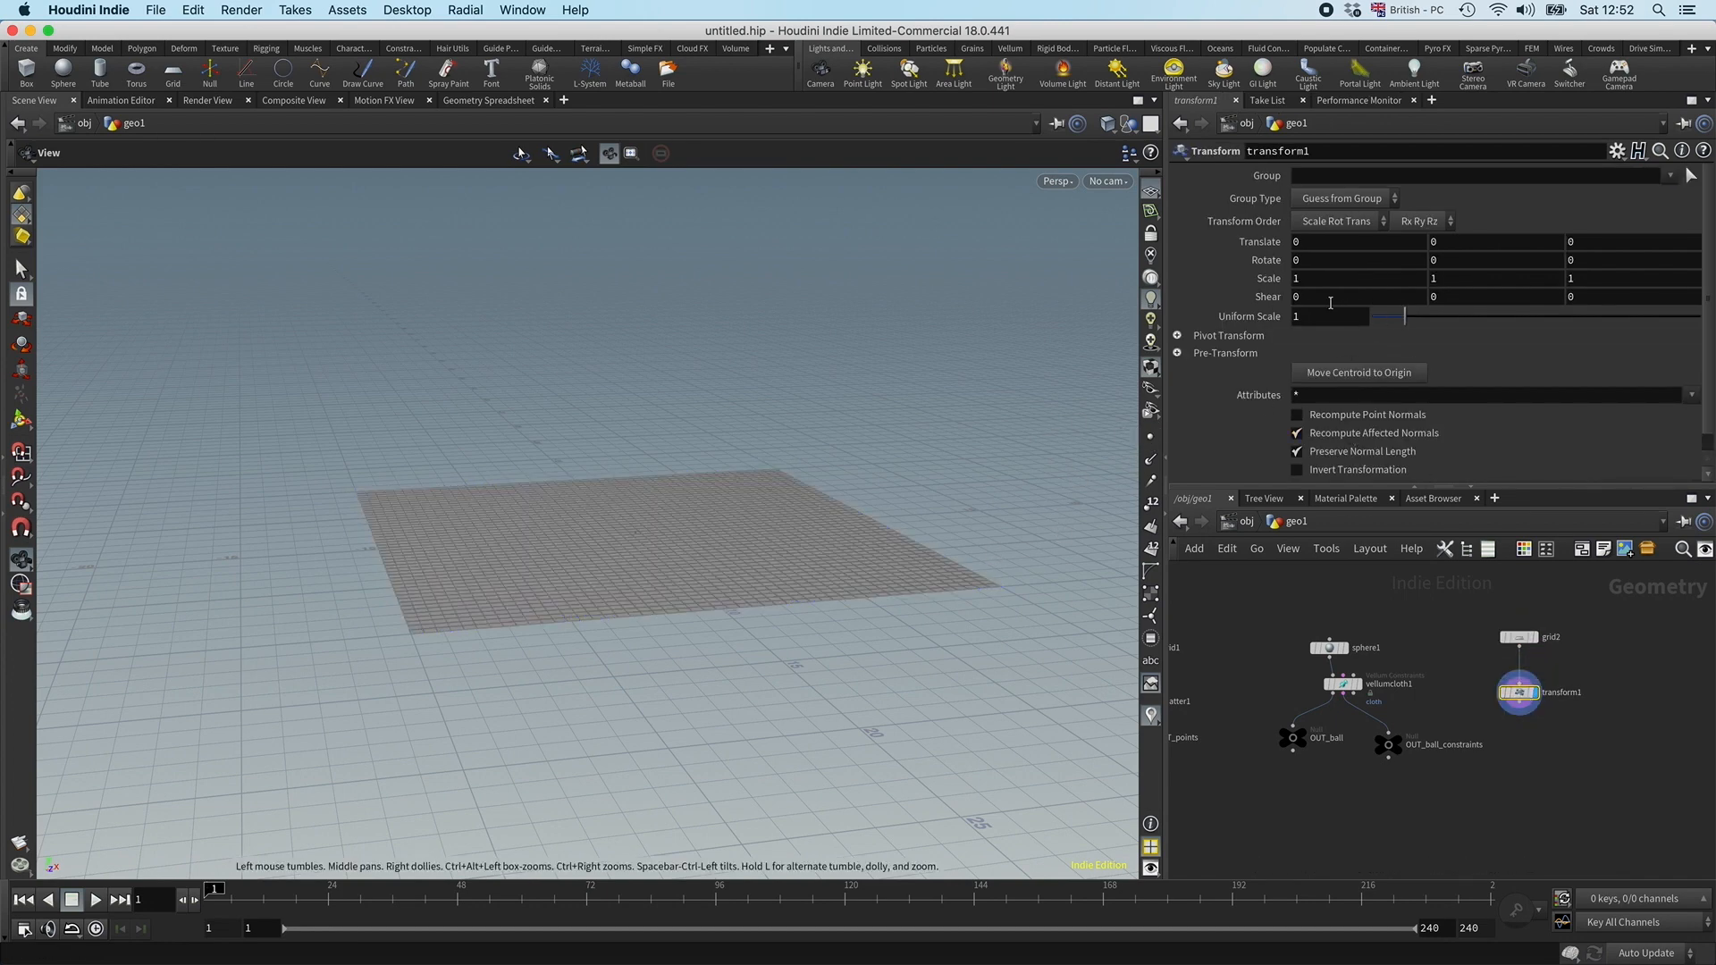
Step: Set the Transform node's Y translation to -7 and its X rotation to 30, and check the slope from the side
left_click(1458, 242)
type("-7")
key("Return")
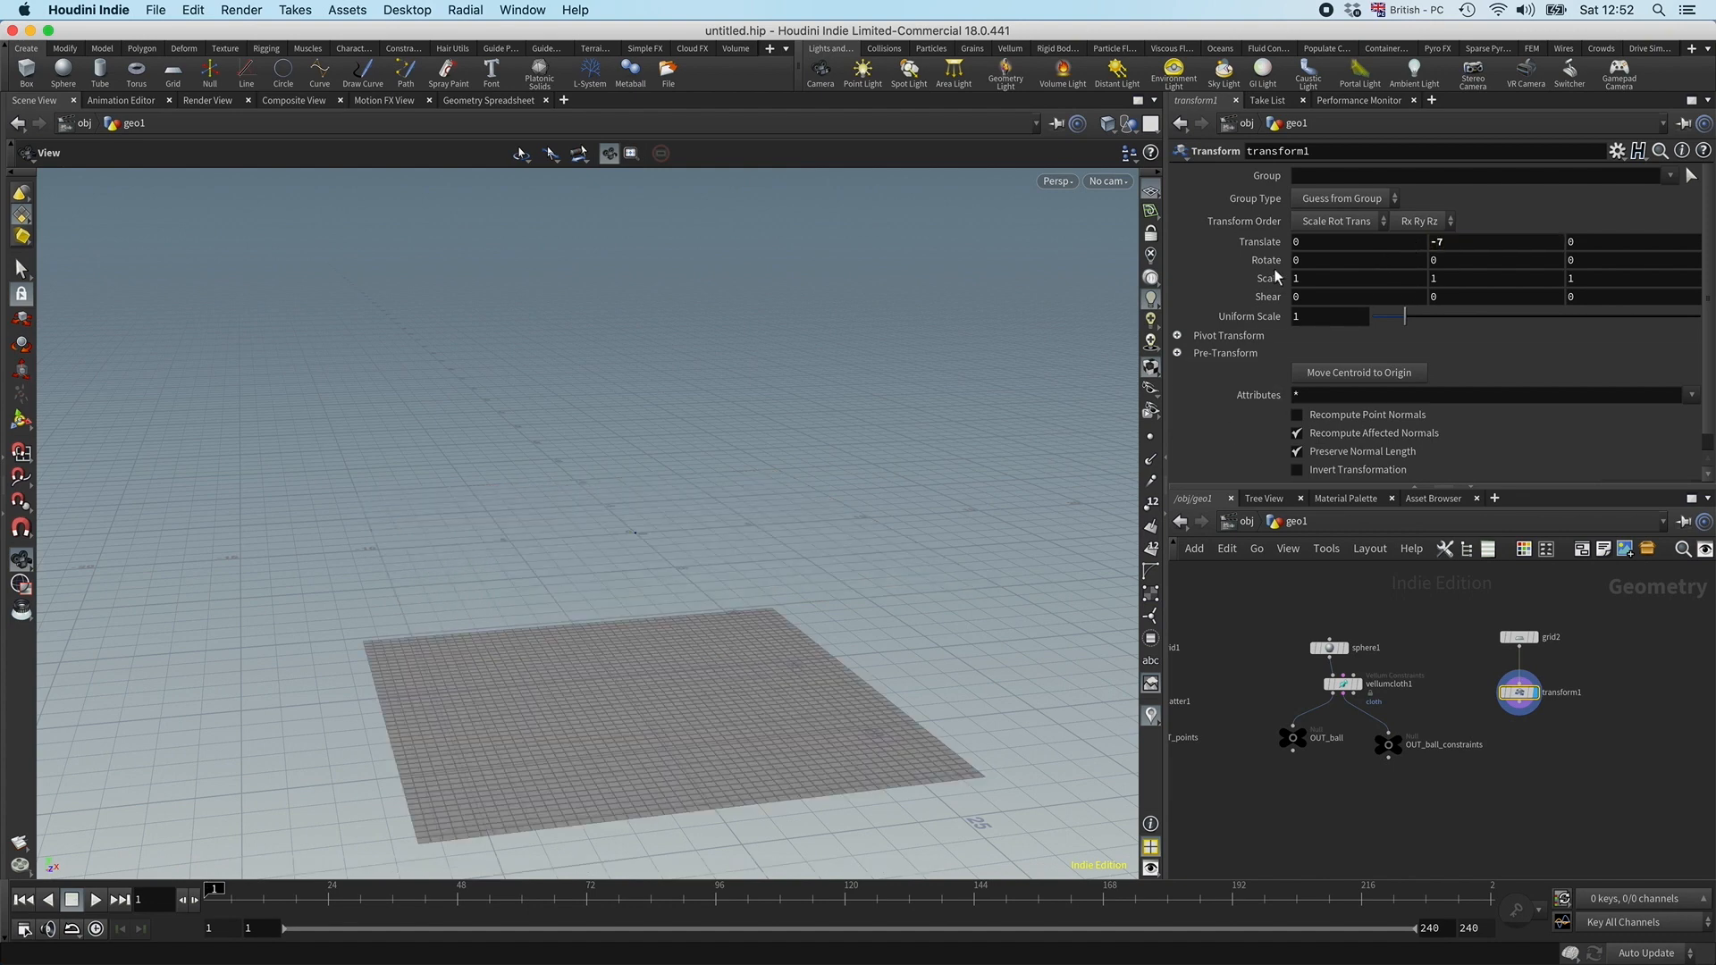
left_click(1318, 263)
type("30")
key("Return")
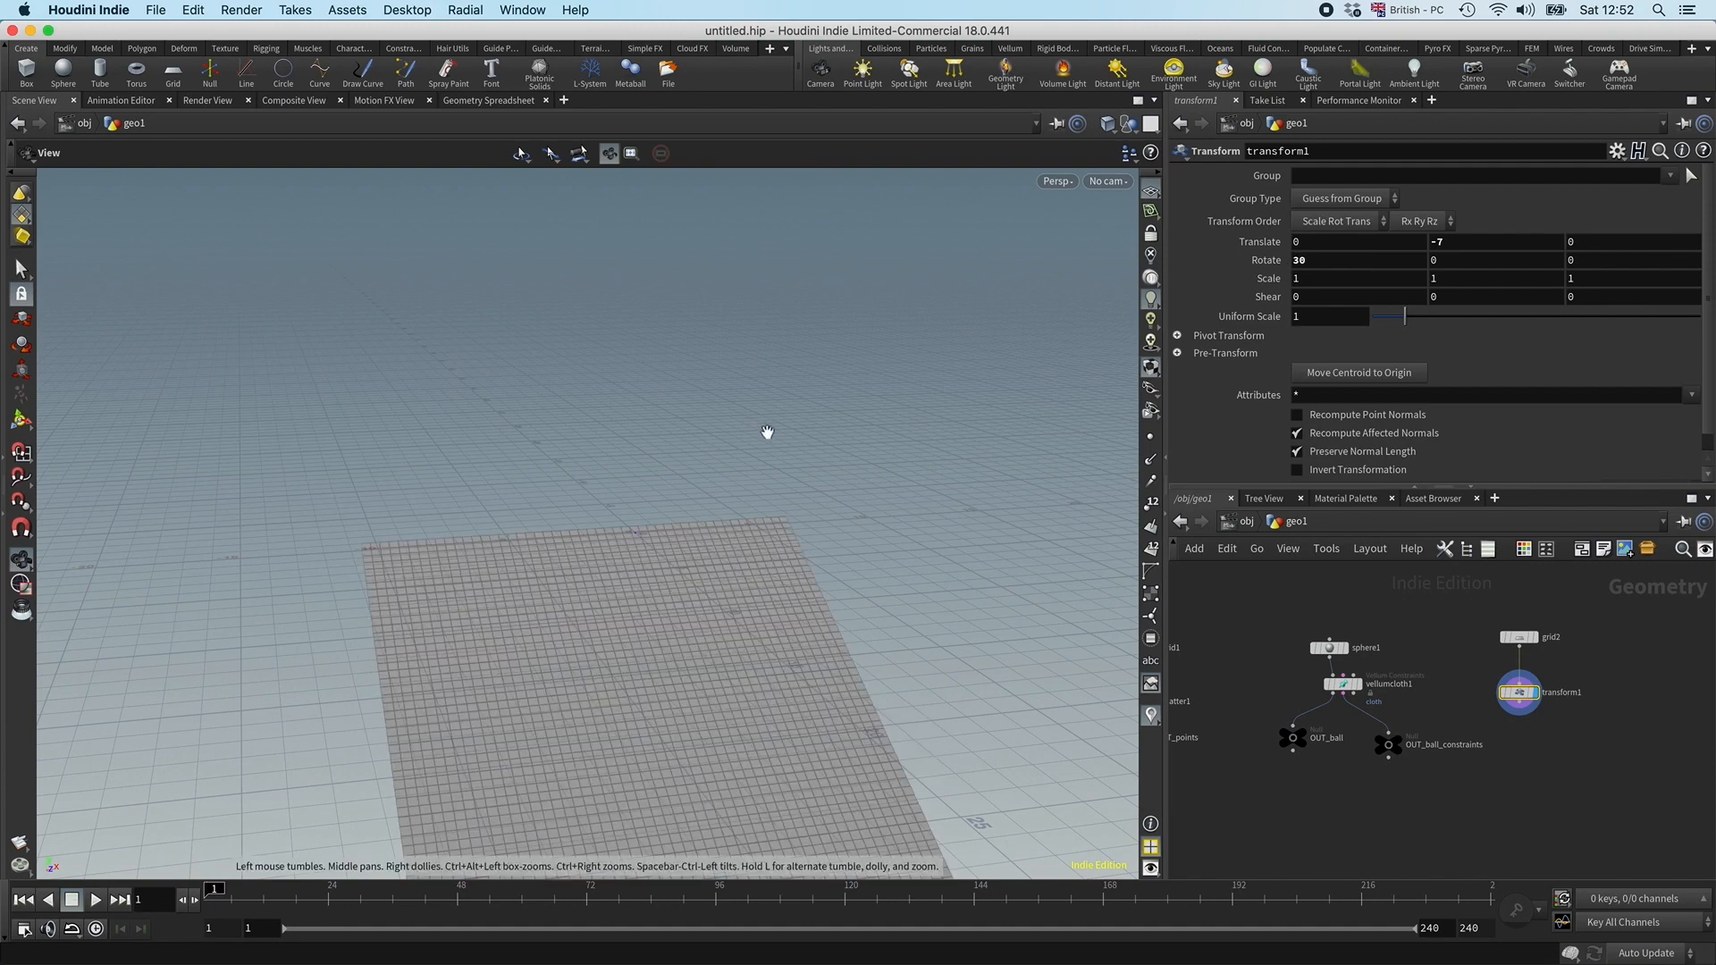
left_click_drag(826, 517, 787, 523)
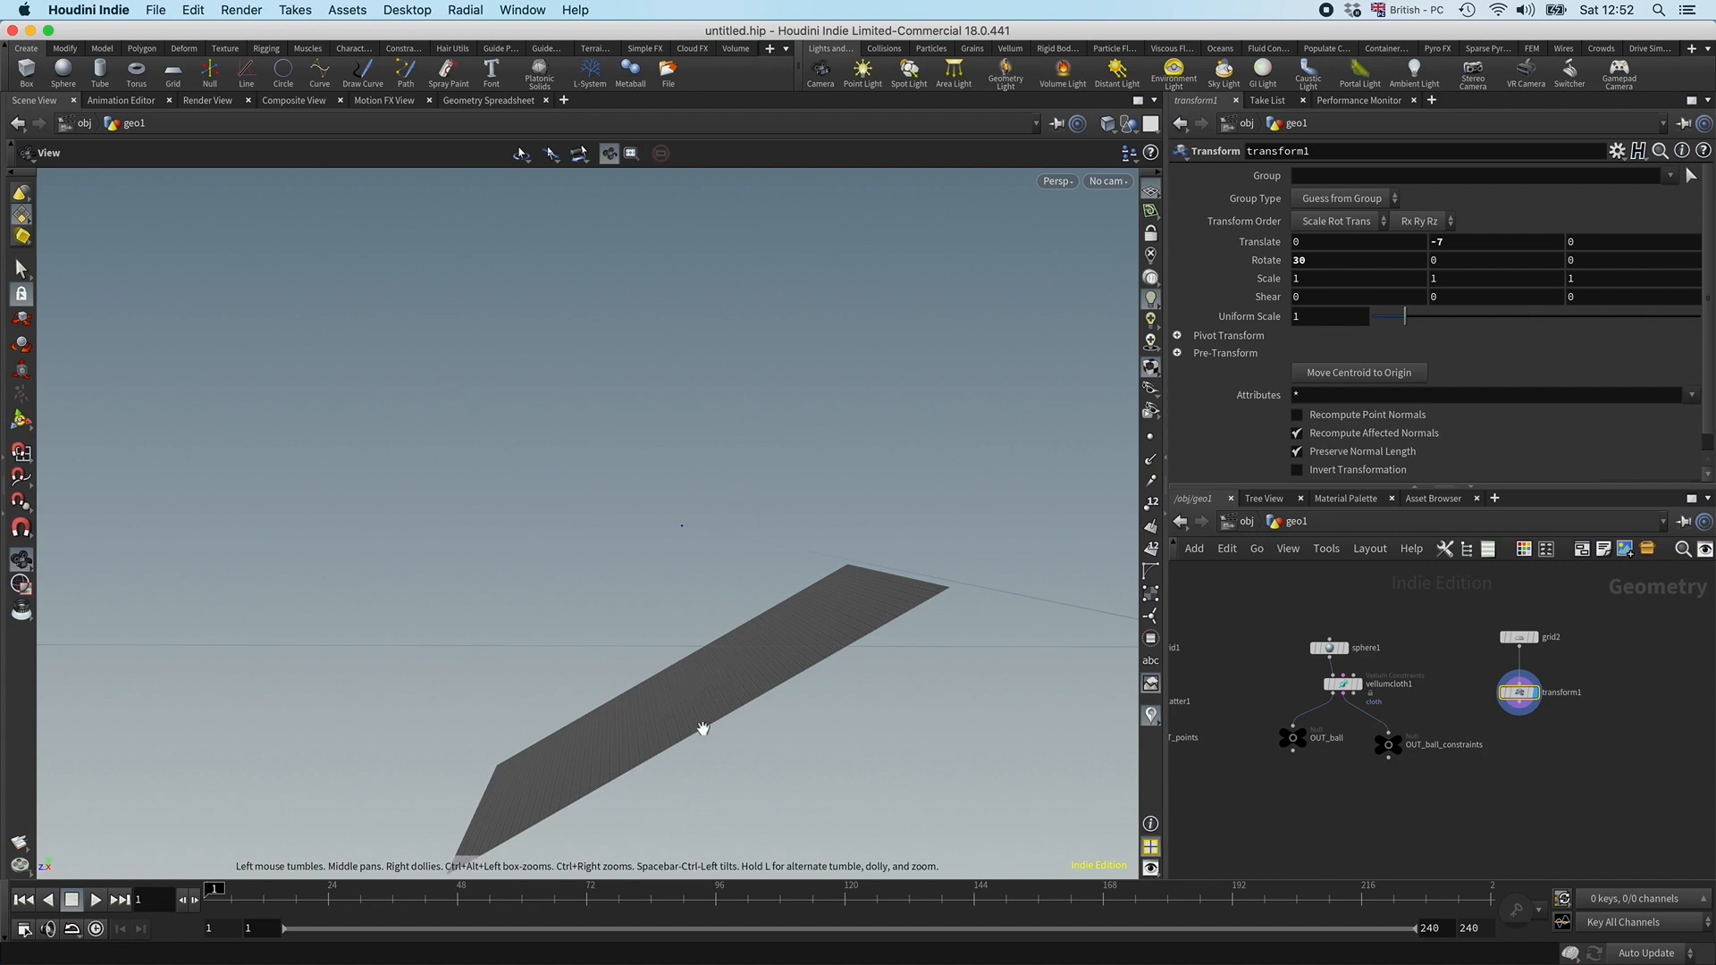
Step: Add a Vellum Configure Cloth node connected below the Transform node and display it
middle_click_drag(1469, 761, 1498, 726)
key("Tab")
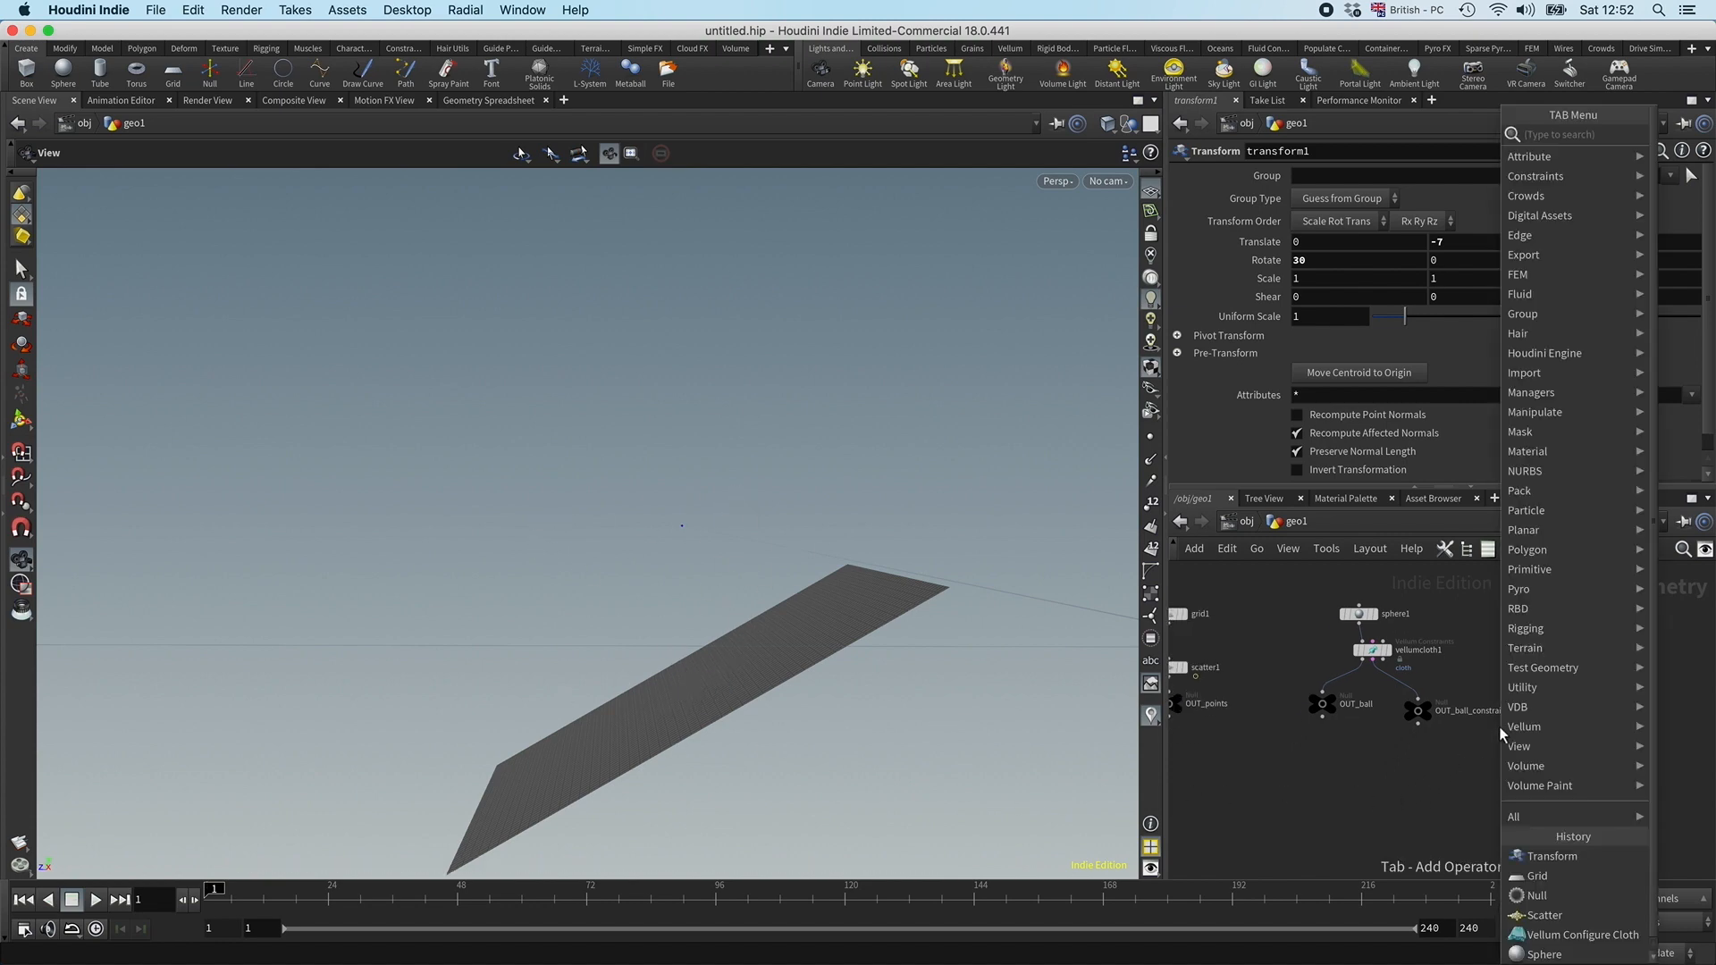
left_click(1416, 796)
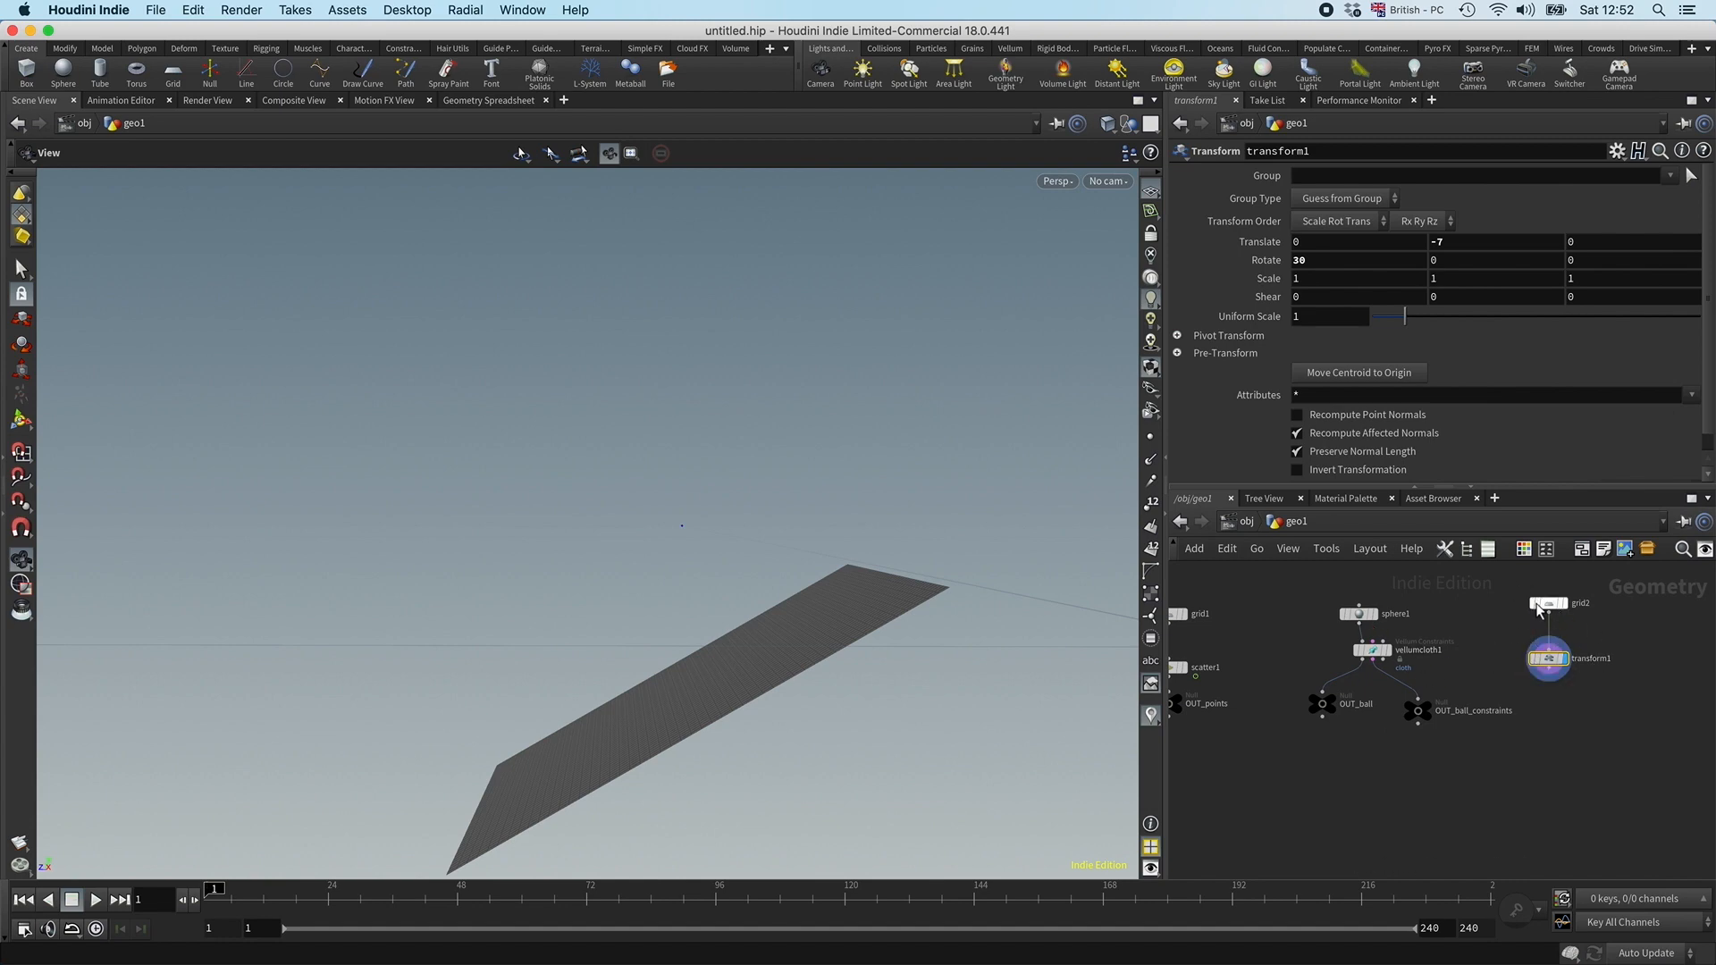
key("Tab")
type("cl")
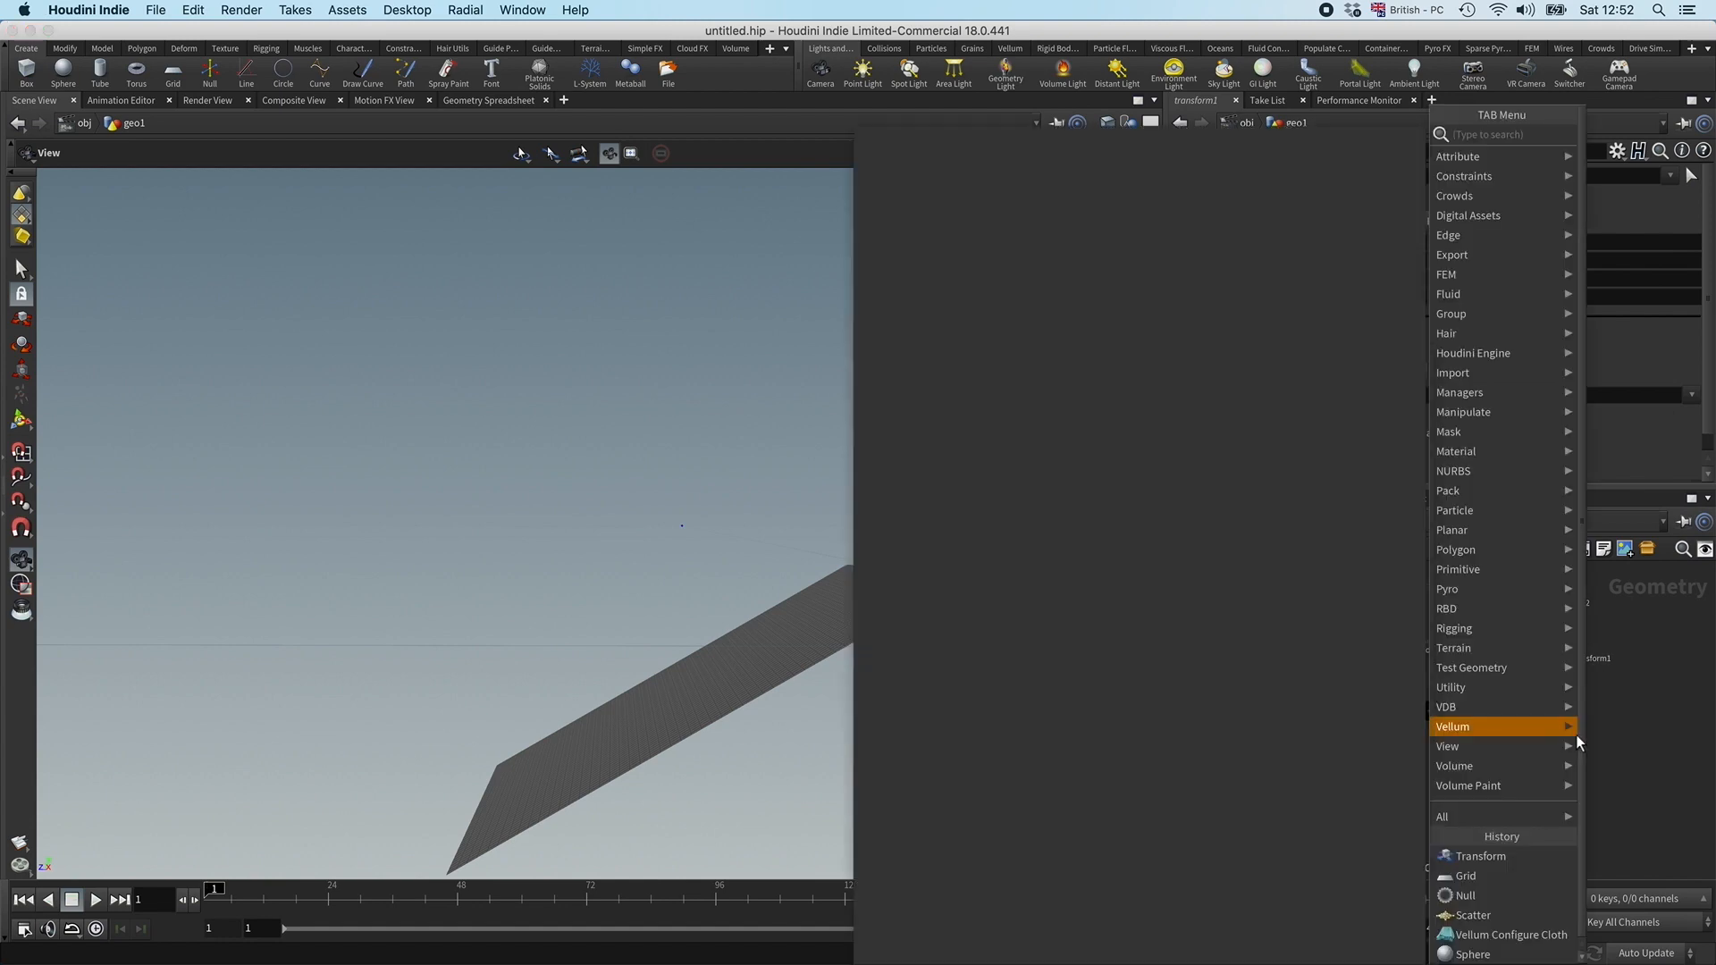
type("oth")
key("Down")
key("Down")
key("Return")
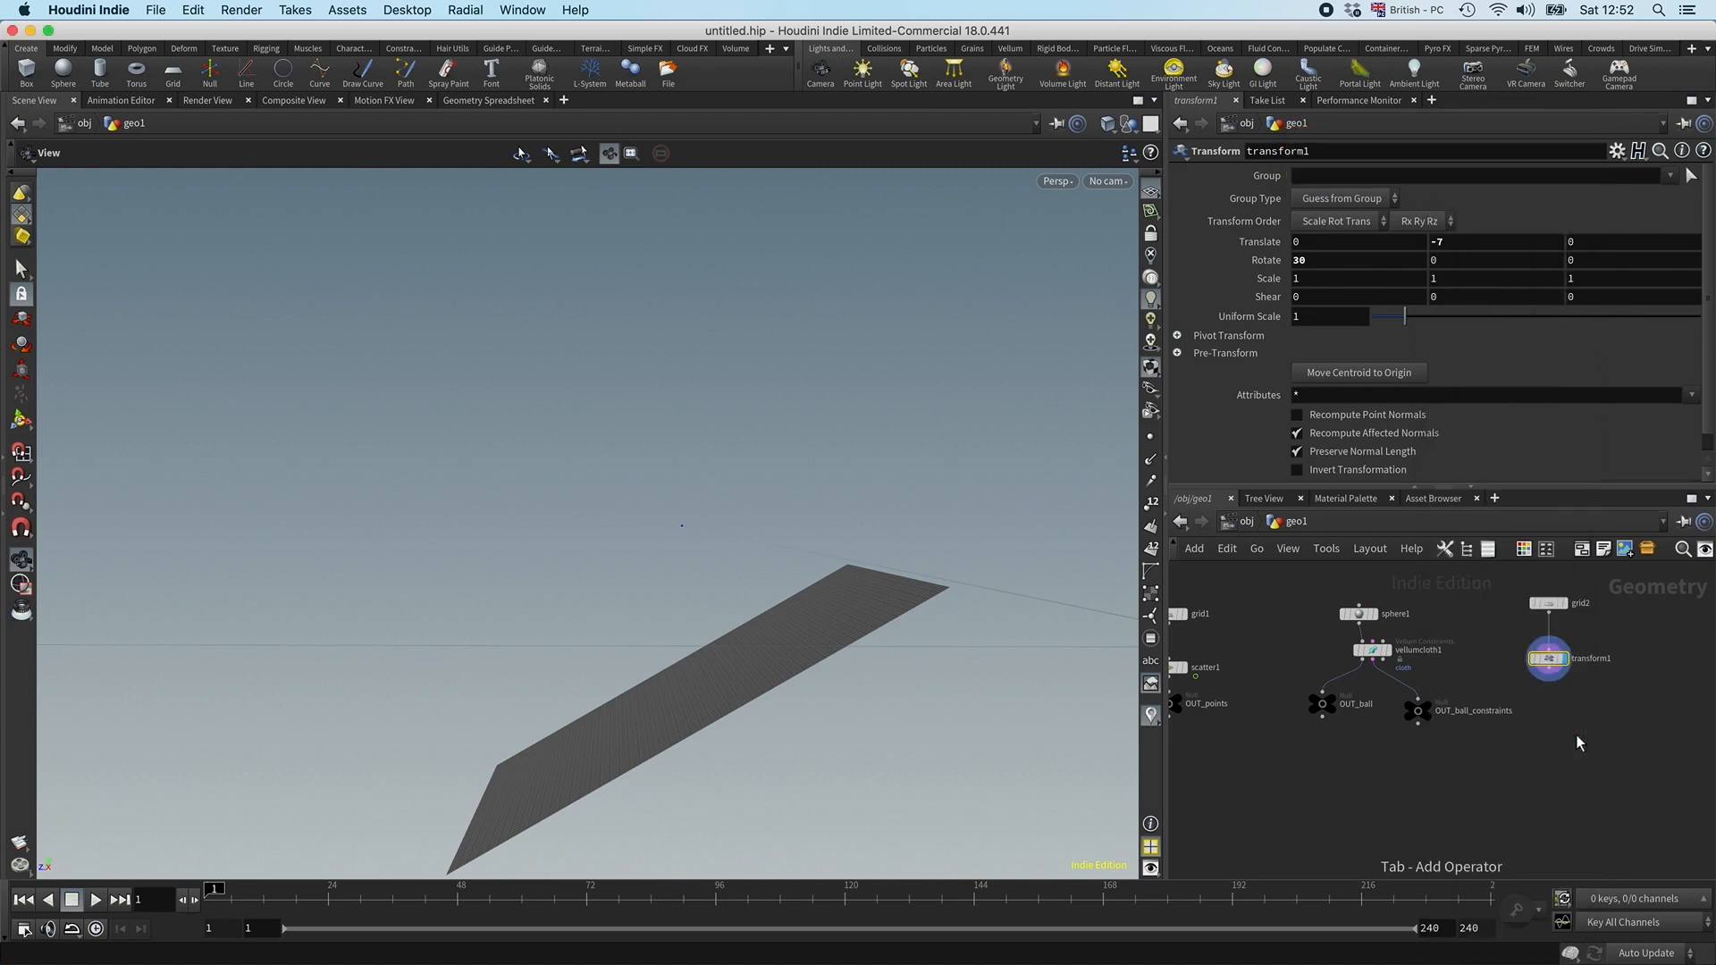
left_click(1555, 696)
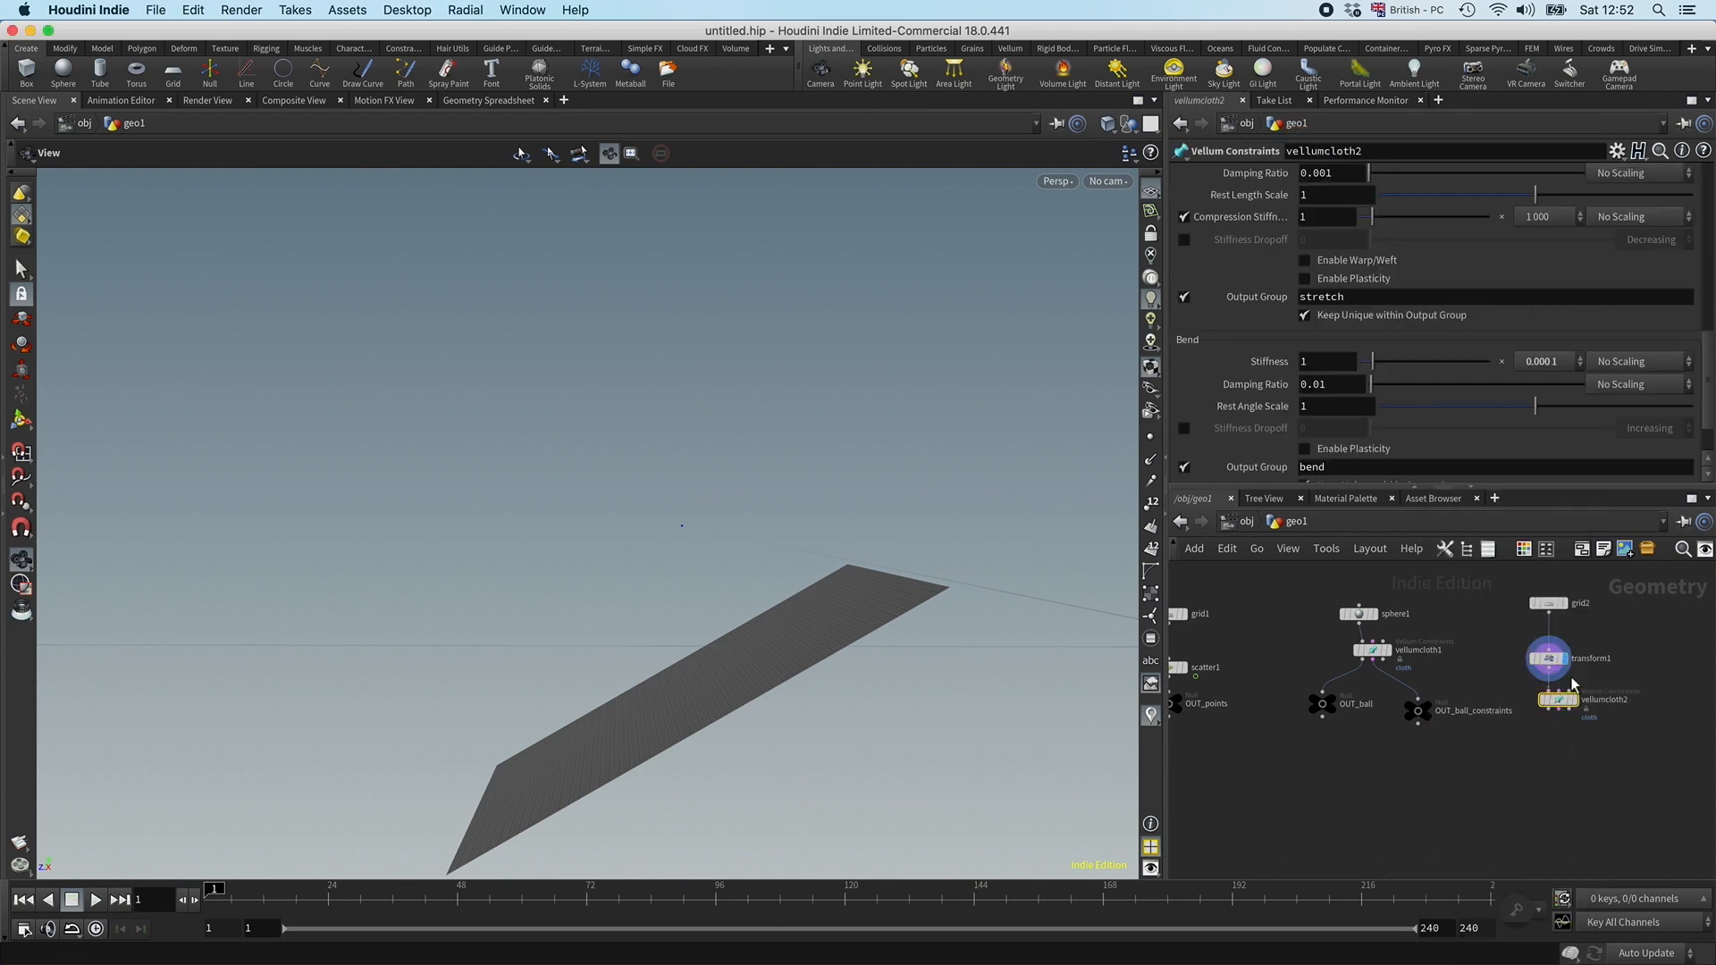
left_click(1571, 699)
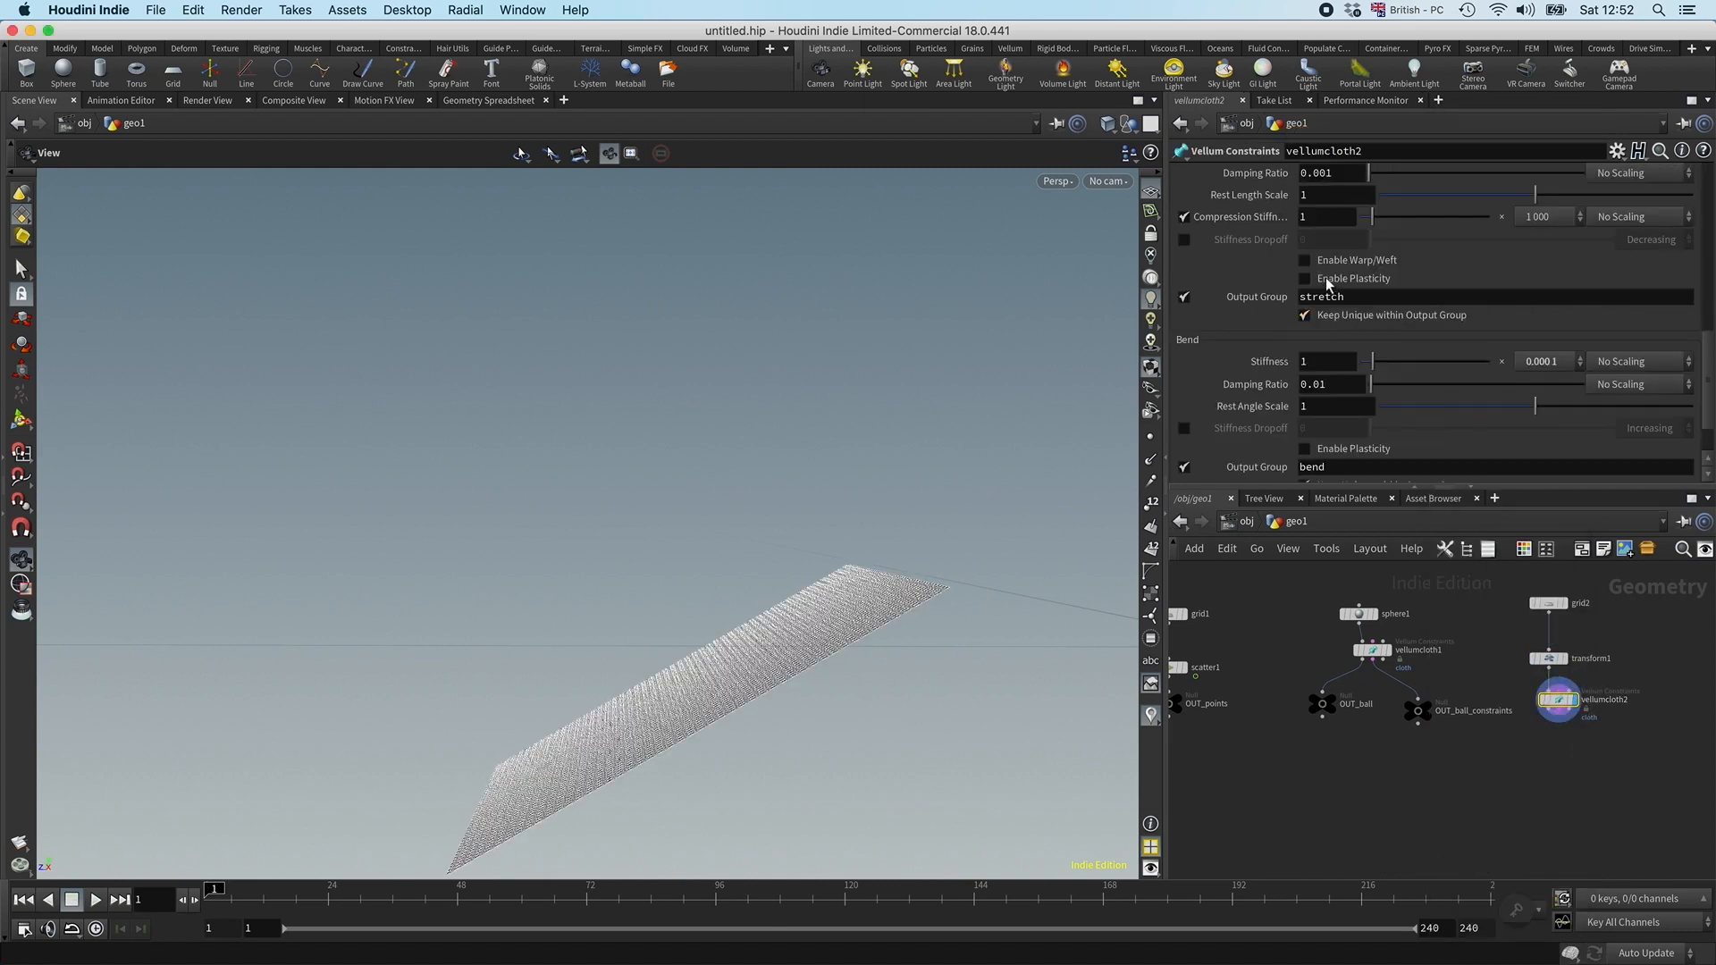
Step: Set the grid cloth's Pin Points to * and inspect the pinned points on the sloped grid
scroll(1287, 403, "up", 5)
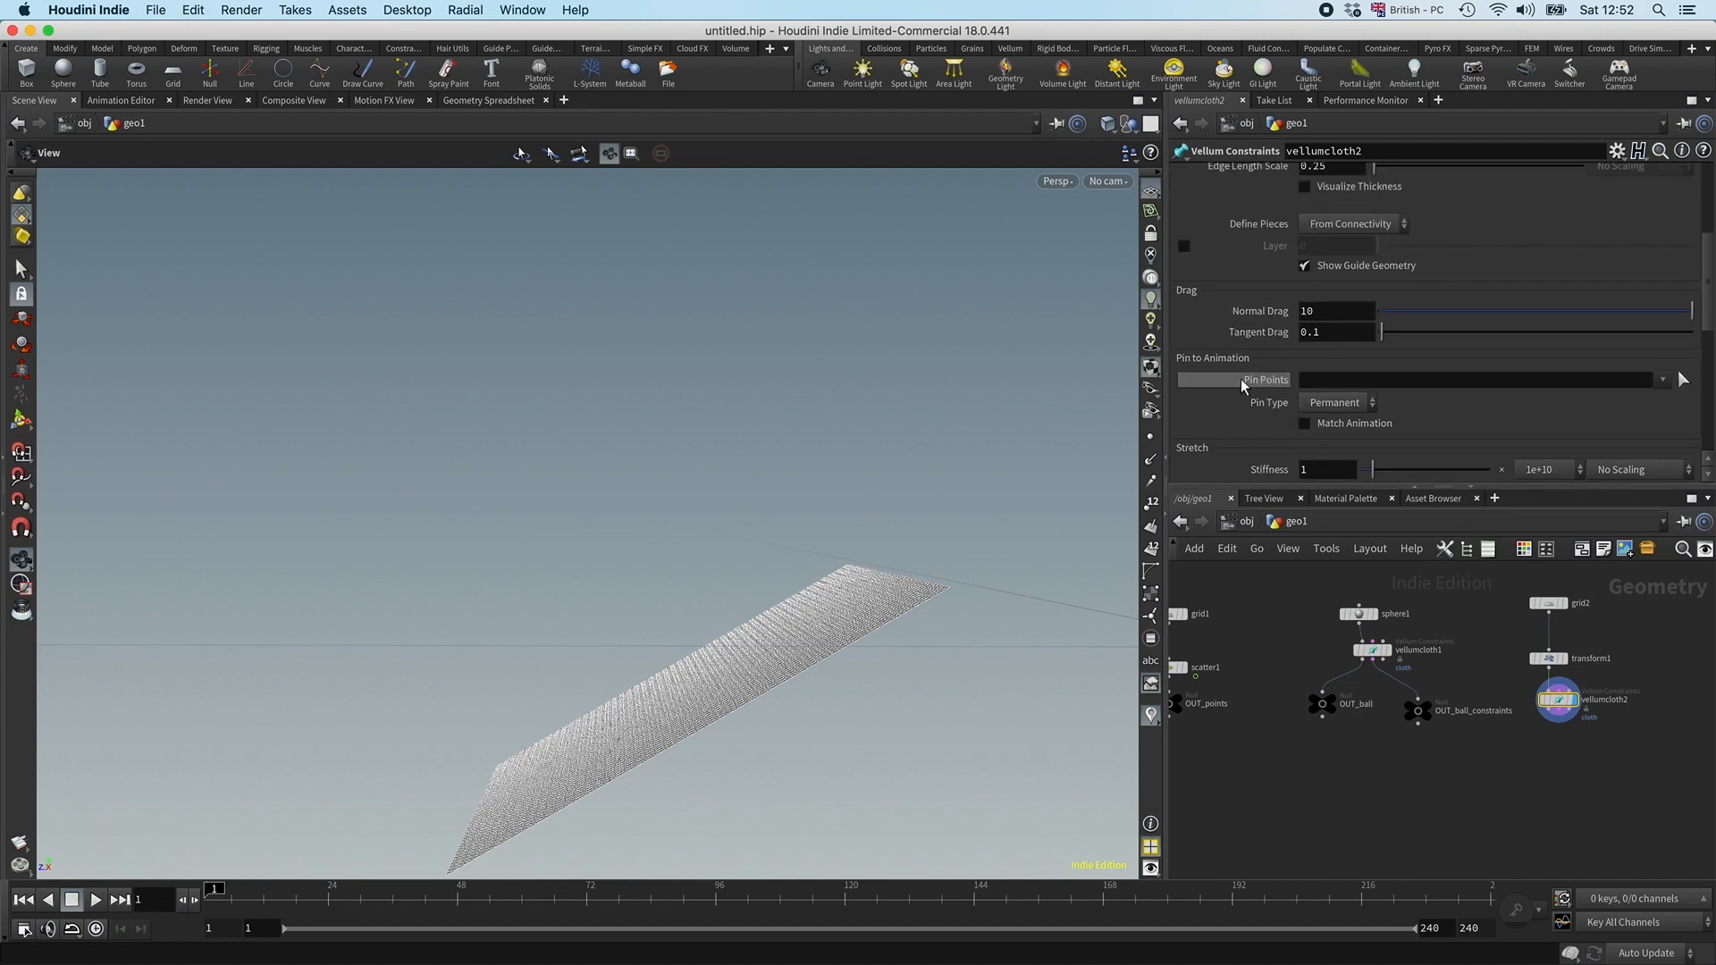
left_click(1321, 382)
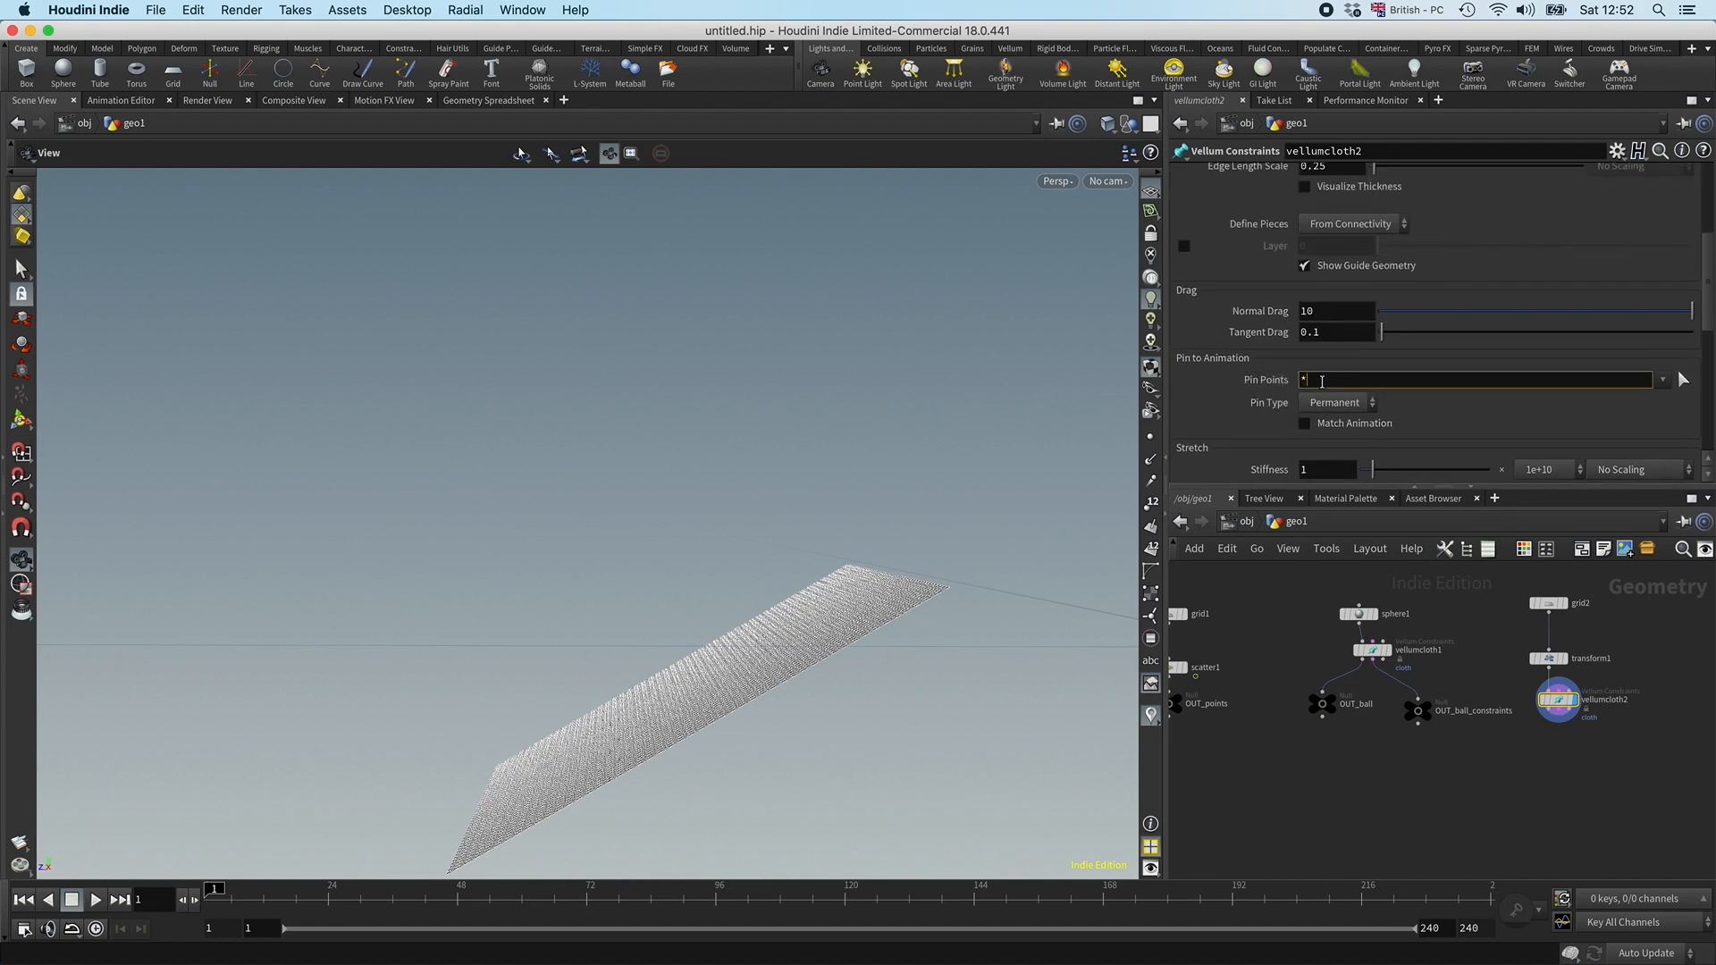
key("Return")
left_click_drag(620, 620, 746, 730)
left_click_drag(849, 551, 808, 554)
Step: Add a Null node named OUT_grid and connect it to the grid cloth node's geometry output
key("Tab")
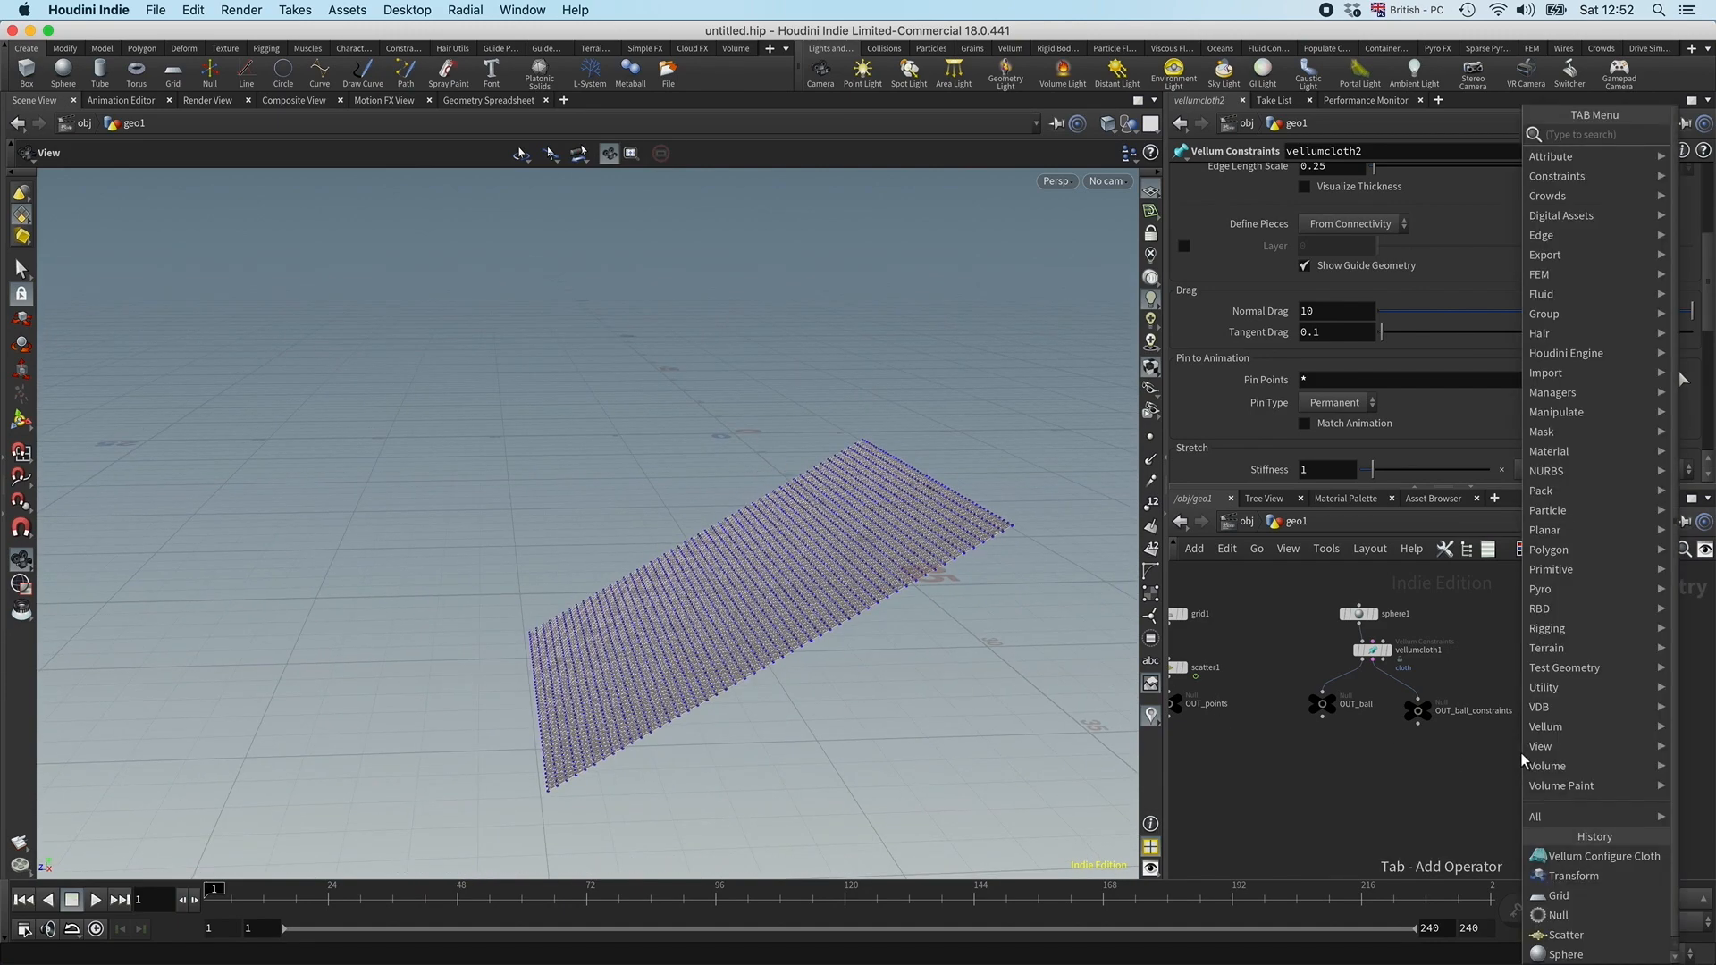
type("null")
key("Return")
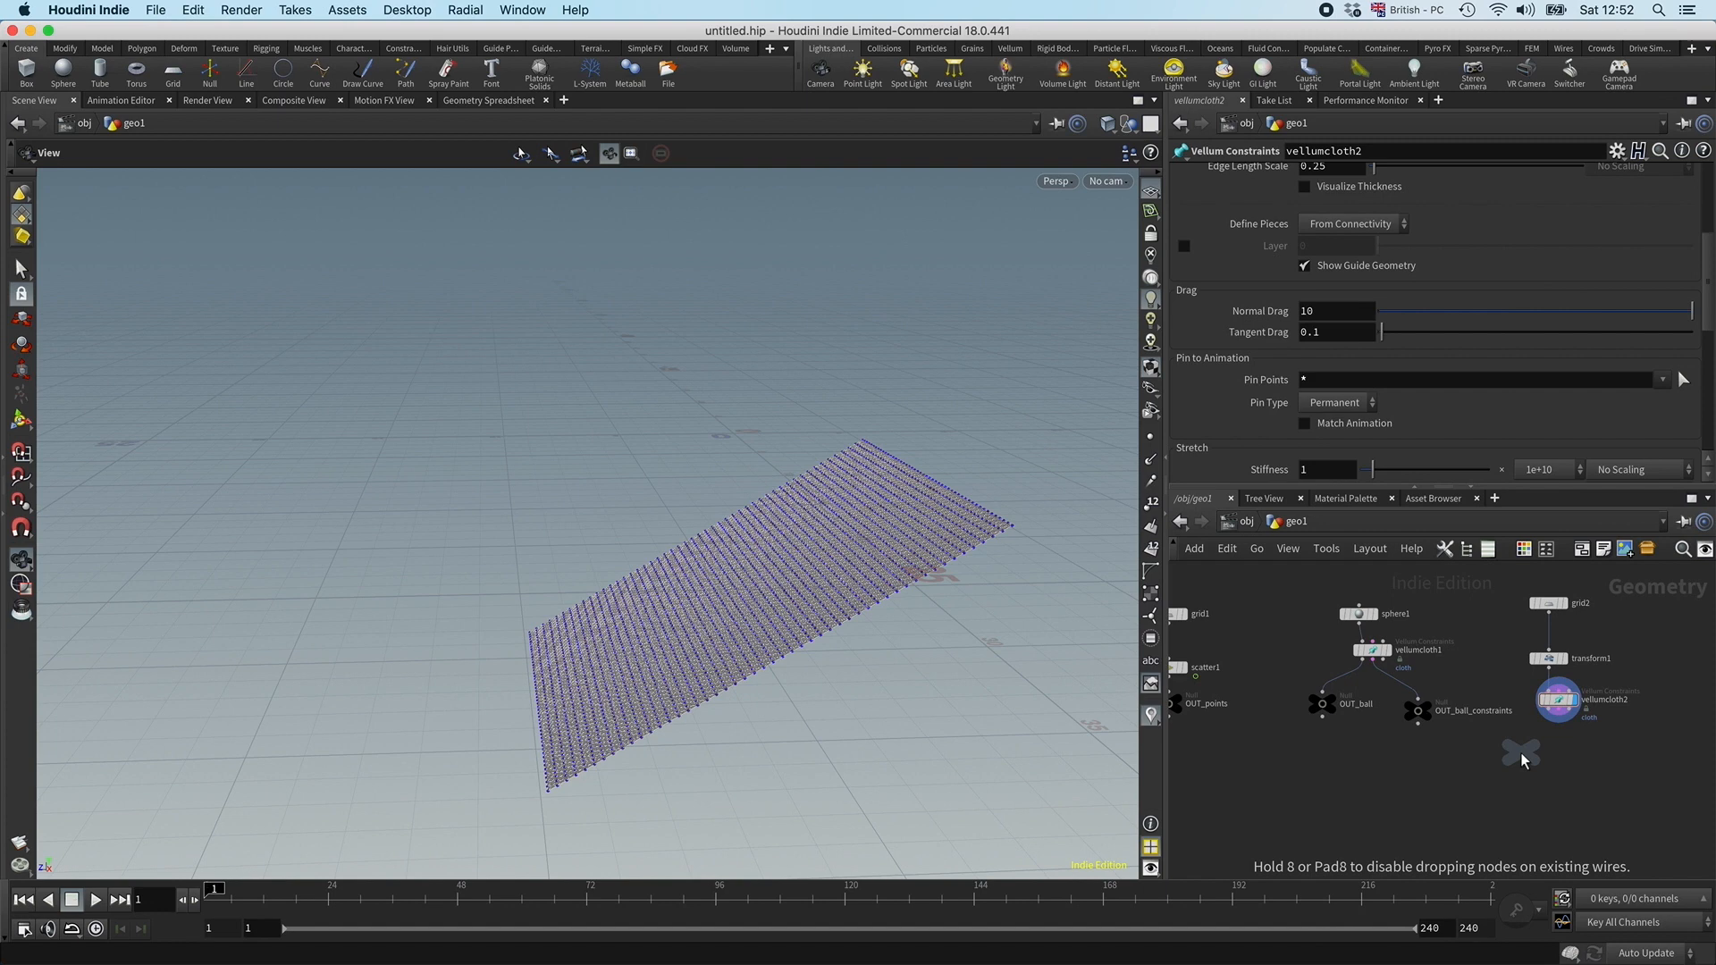
left_click(1520, 753)
left_click(1520, 741)
left_click(1553, 716)
double_click(1547, 753)
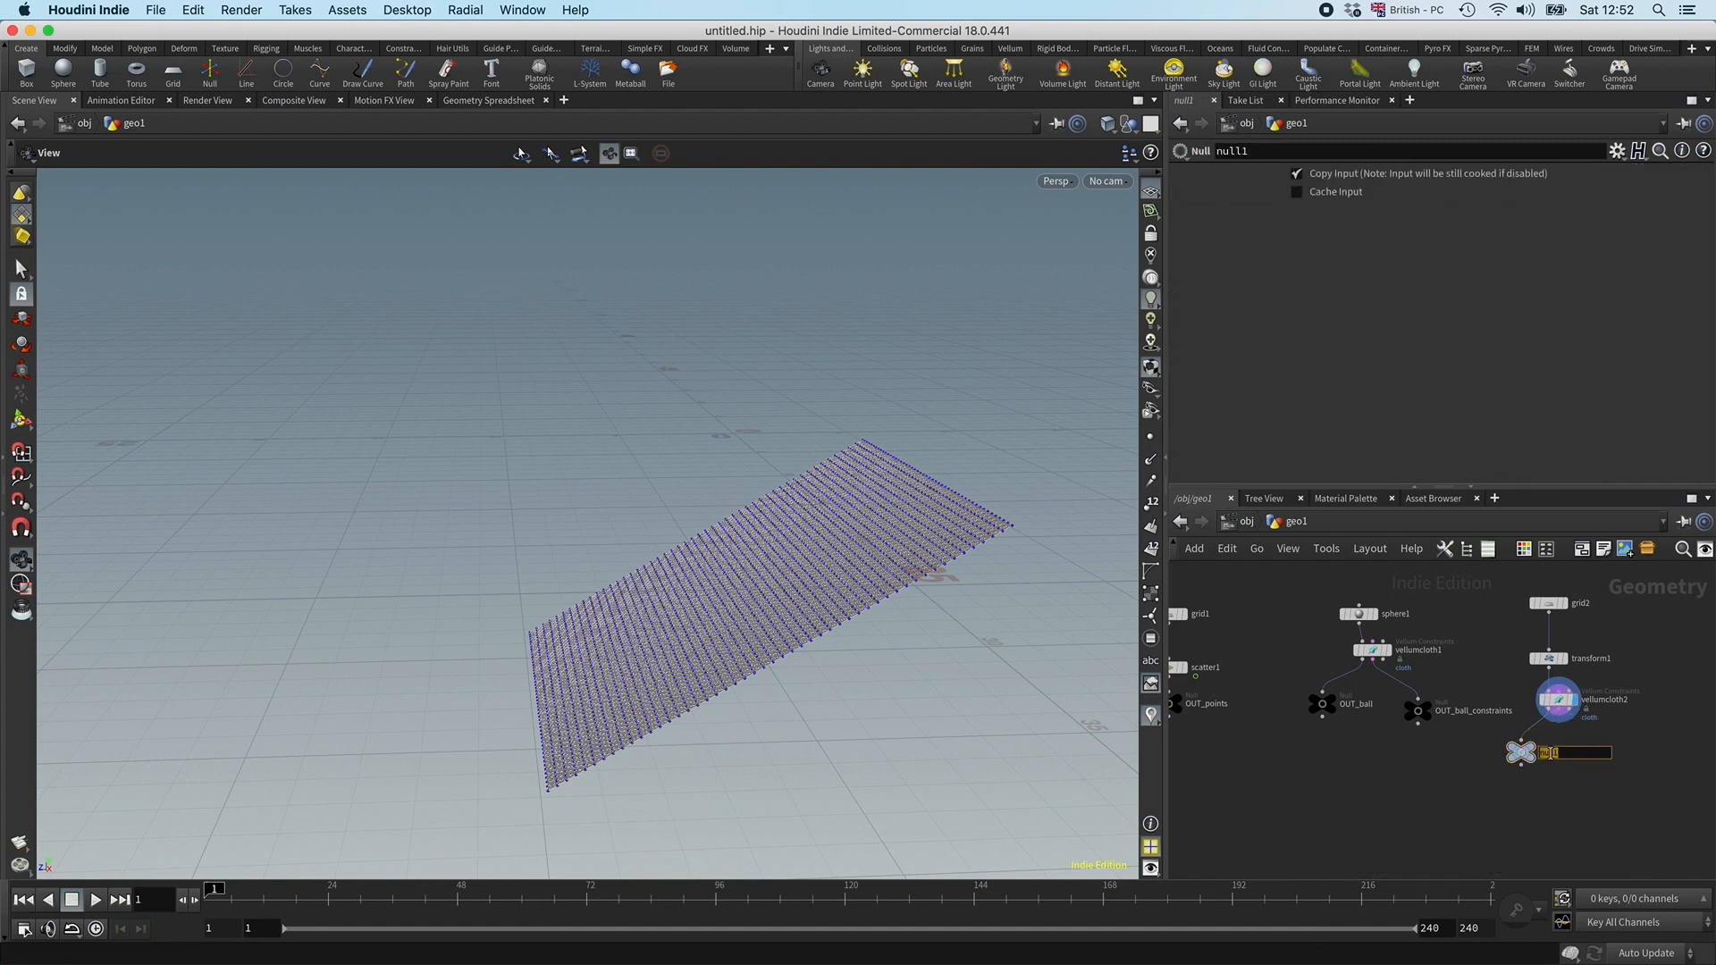
key("Return")
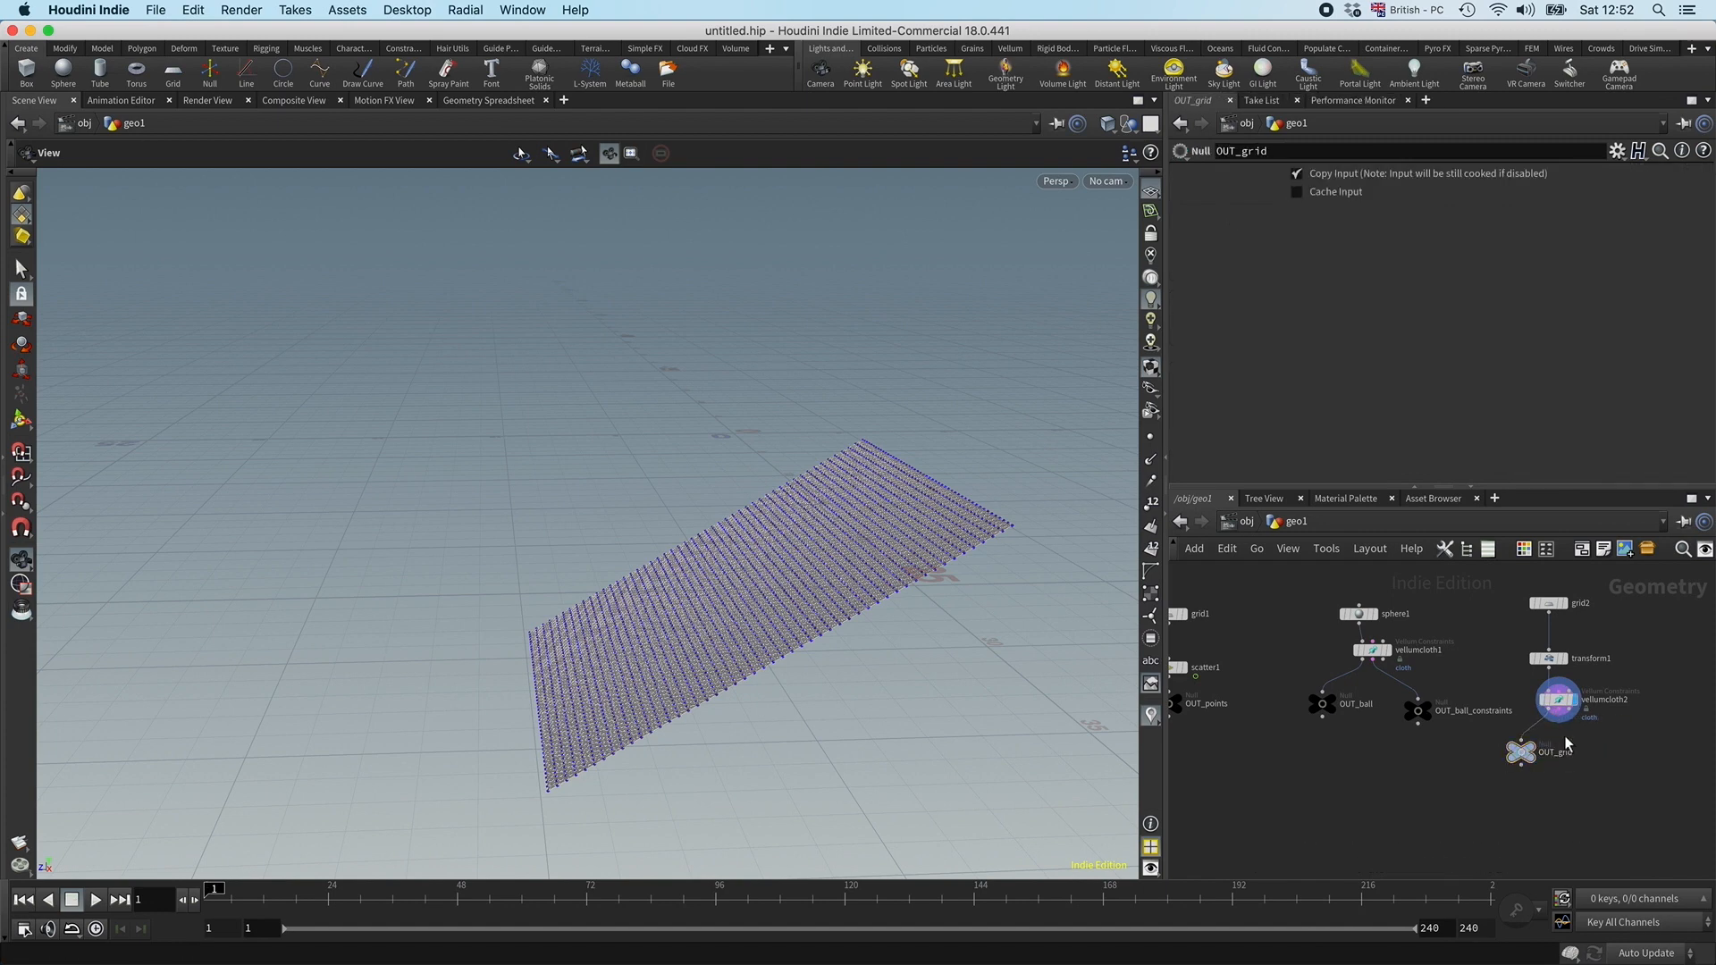
Step: Duplicate the OUT_grid null, connect the copy to the grid cloth's constraints output and rename it OUT_grid_constraints
key("super+c")
key("super+v")
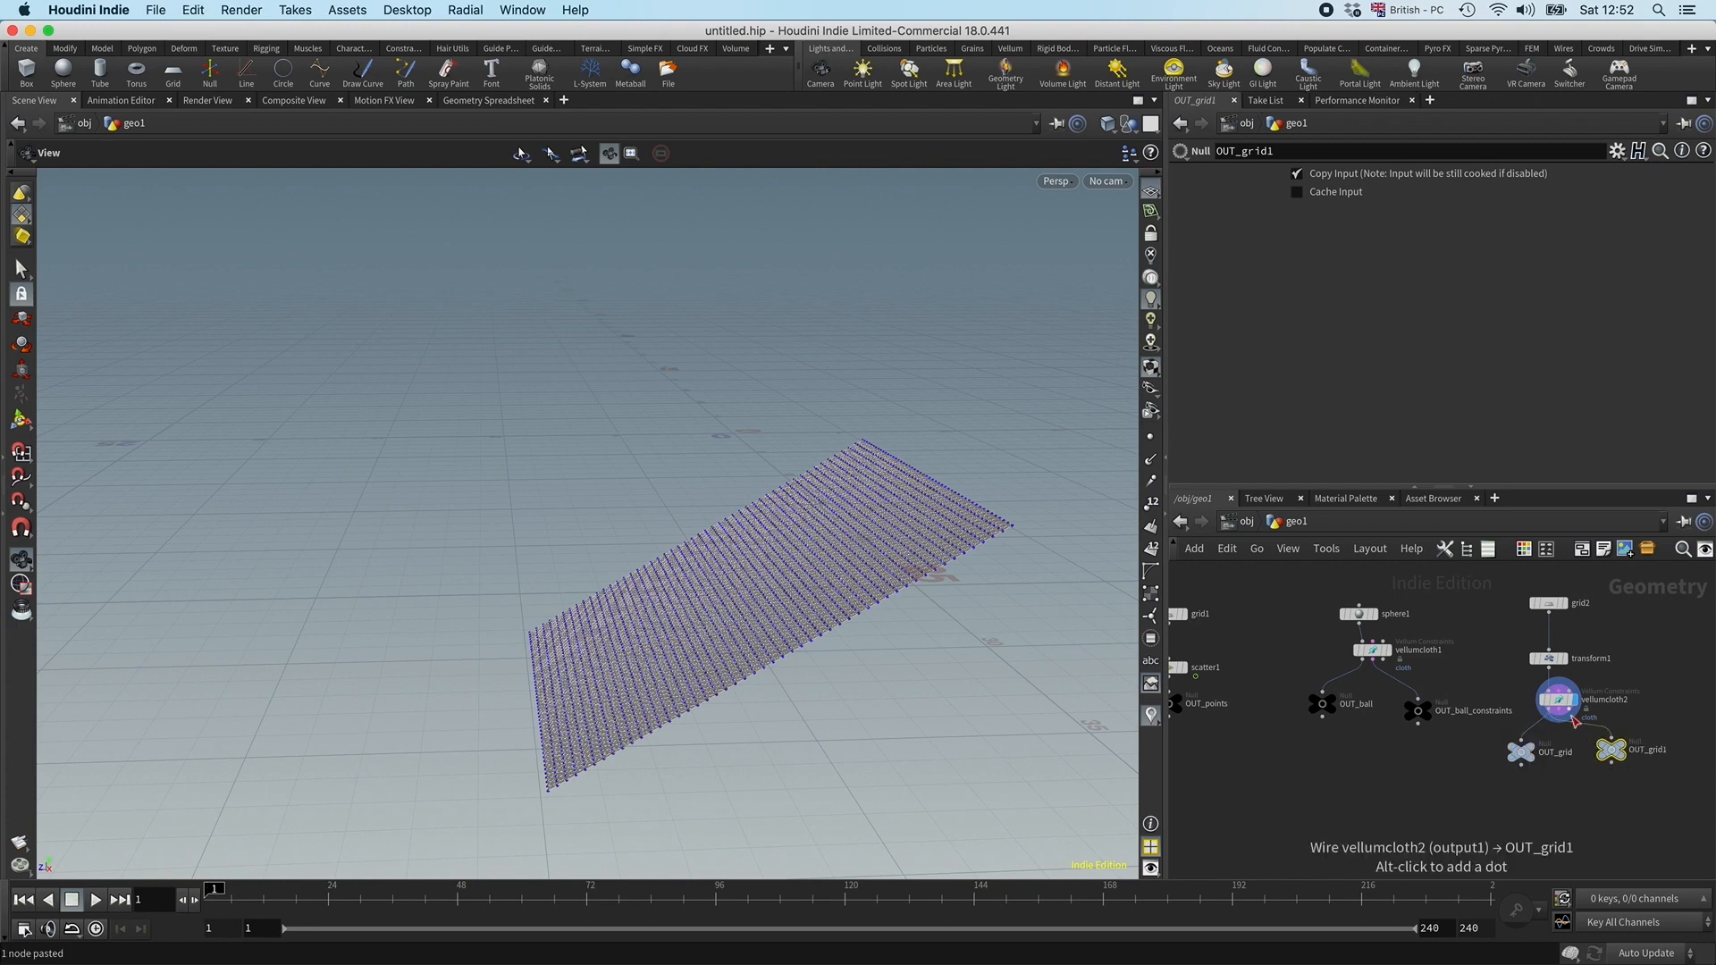
left_click_drag(1585, 721, 1559, 712)
double_click(1663, 752)
key("Return")
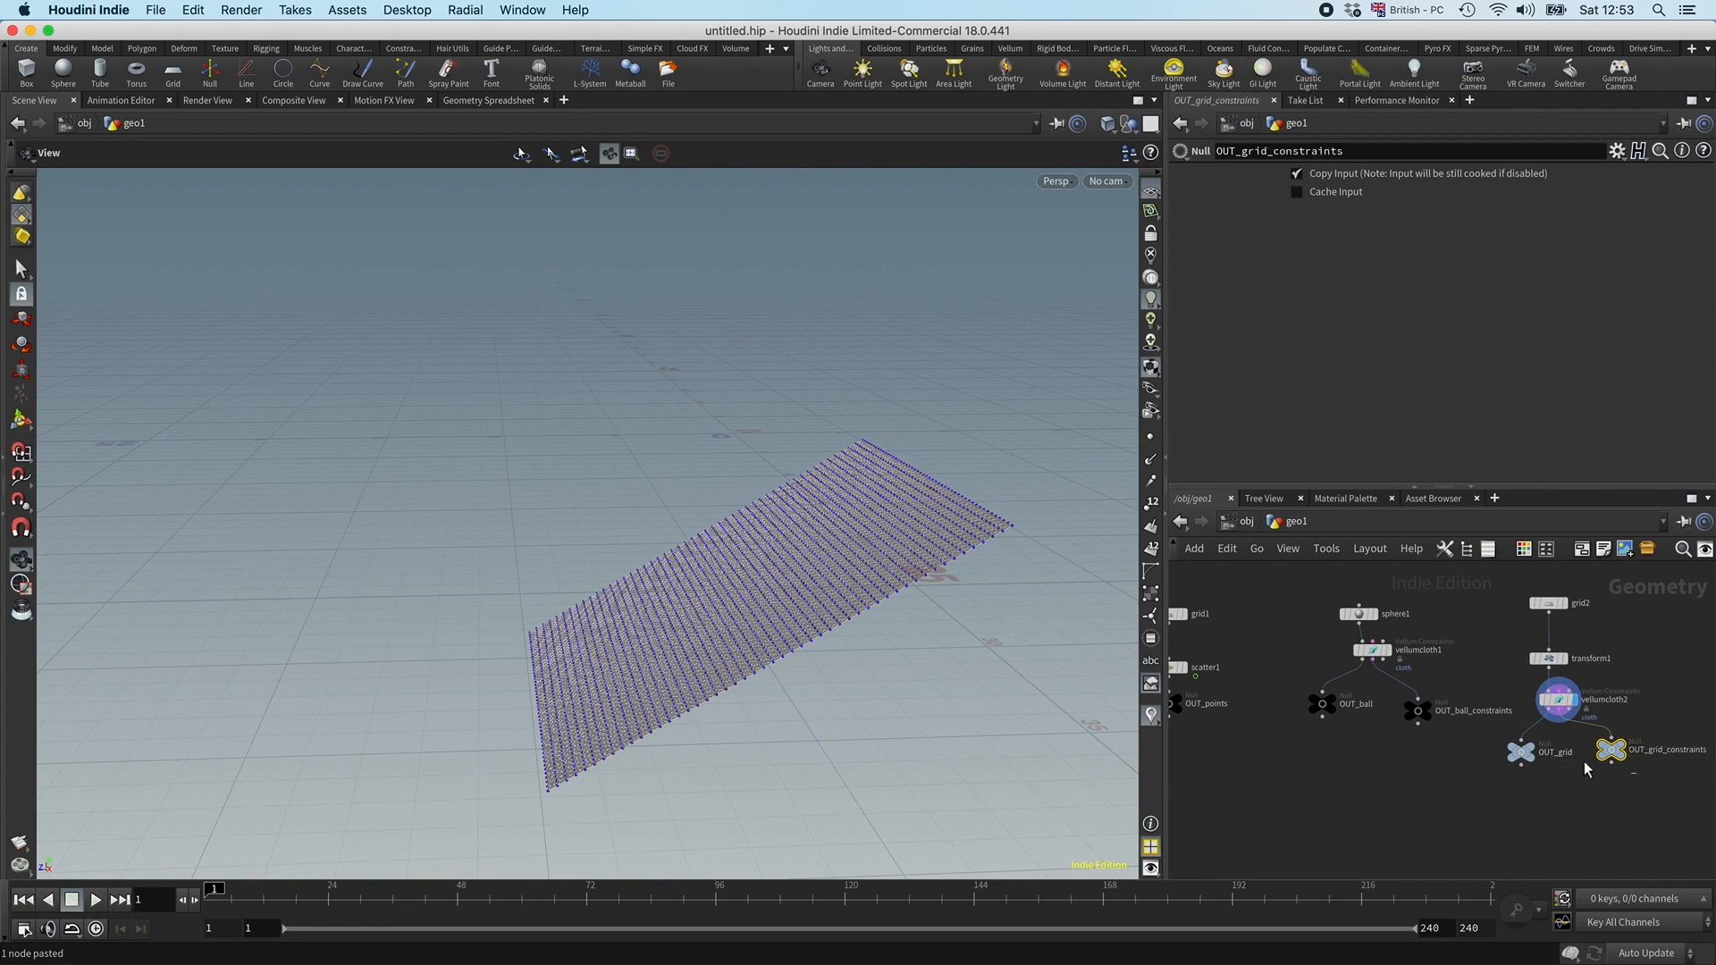
Step: Colour both the OUT_grid and OUT_grid_constraints nulls black
left_click(1510, 751, "shift")
key("c")
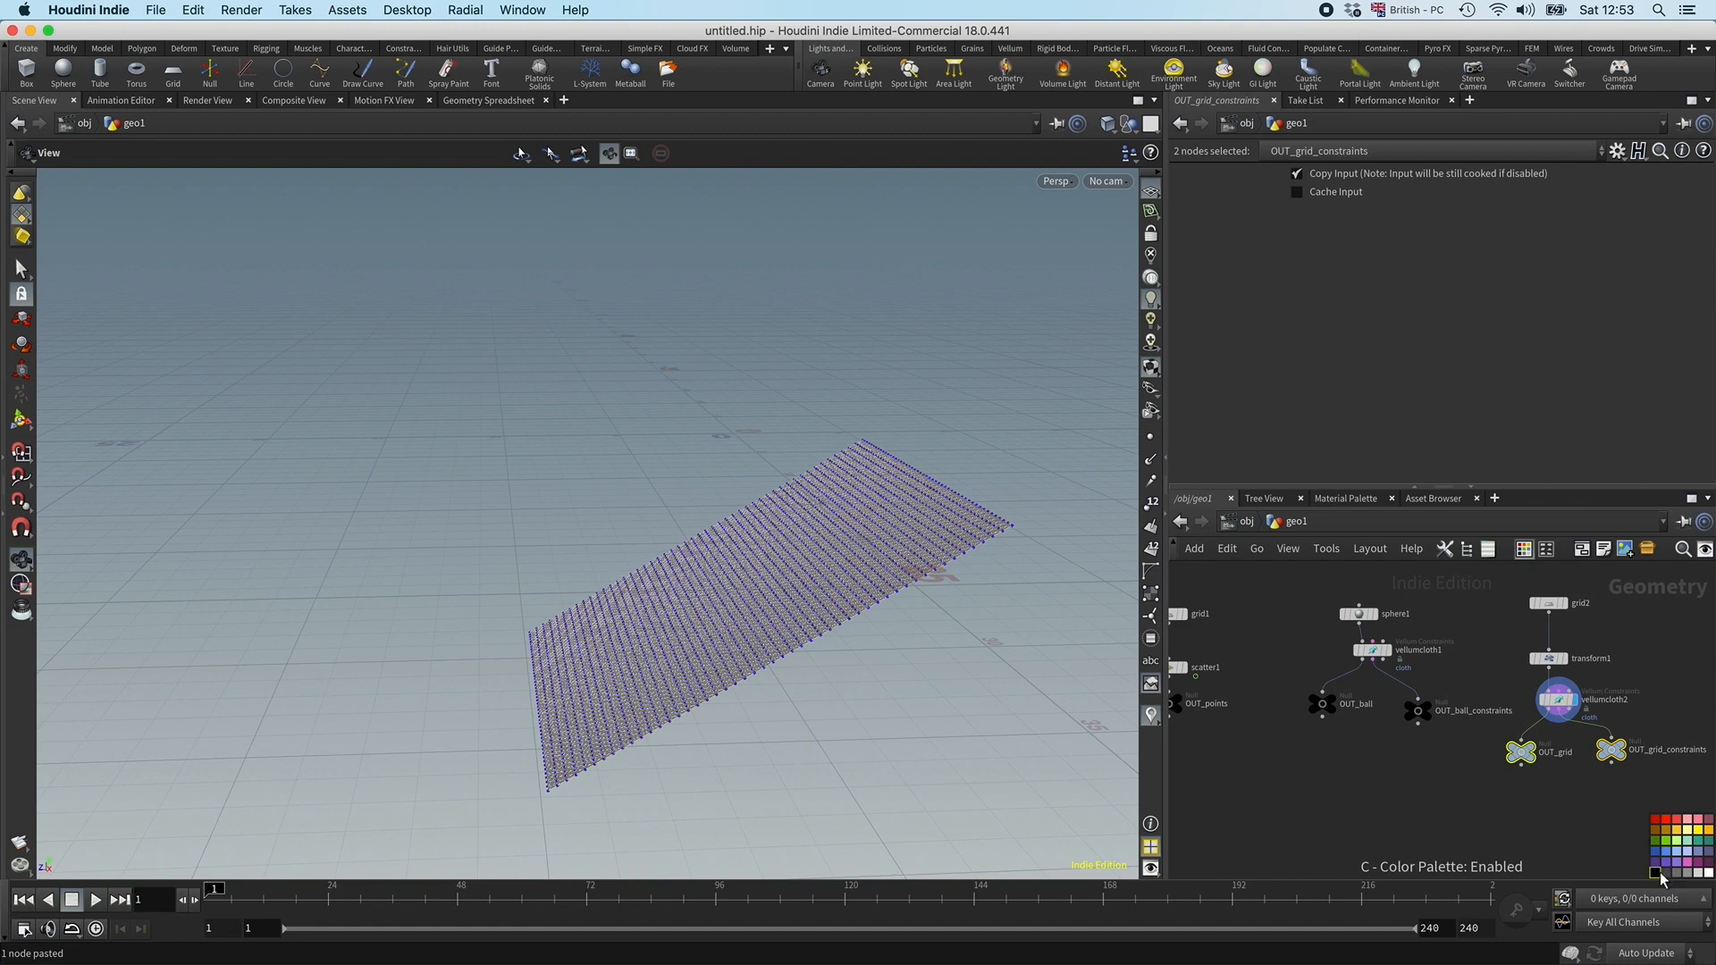
key("c")
scroll(1535, 804, "down", 2)
middle_click_drag(1570, 787, 1540, 788)
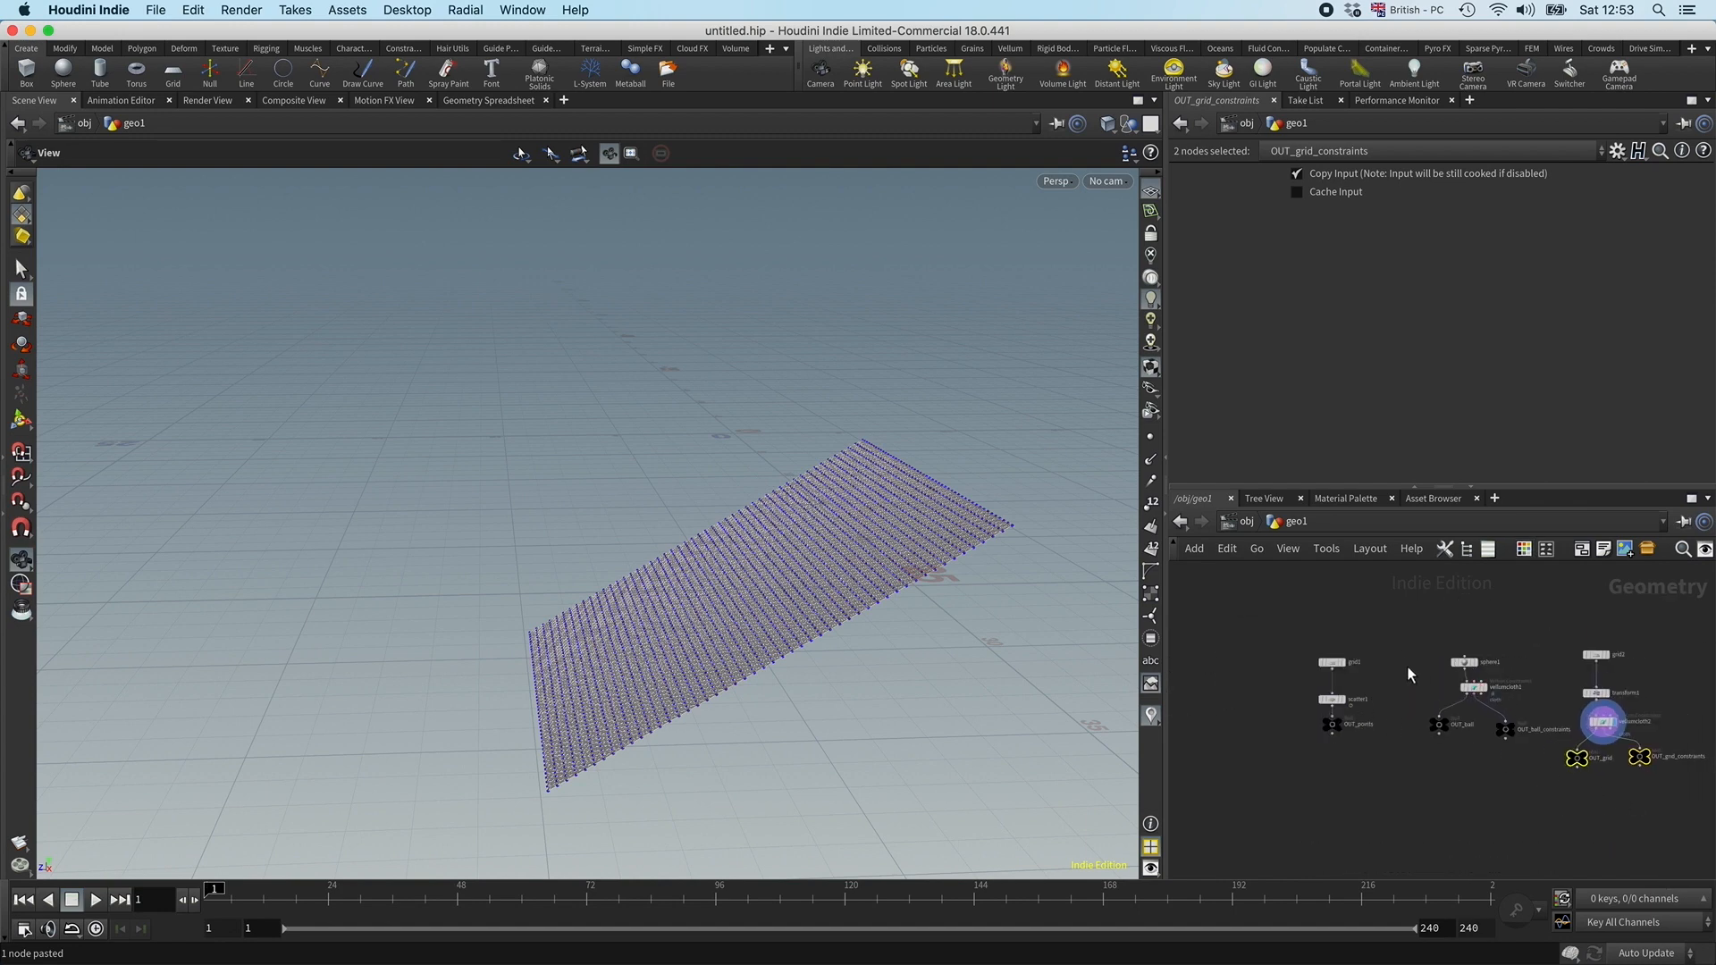
Step: Add a DOP Network node below the existing node chains and go inside it
key("Tab")
type("dopn")
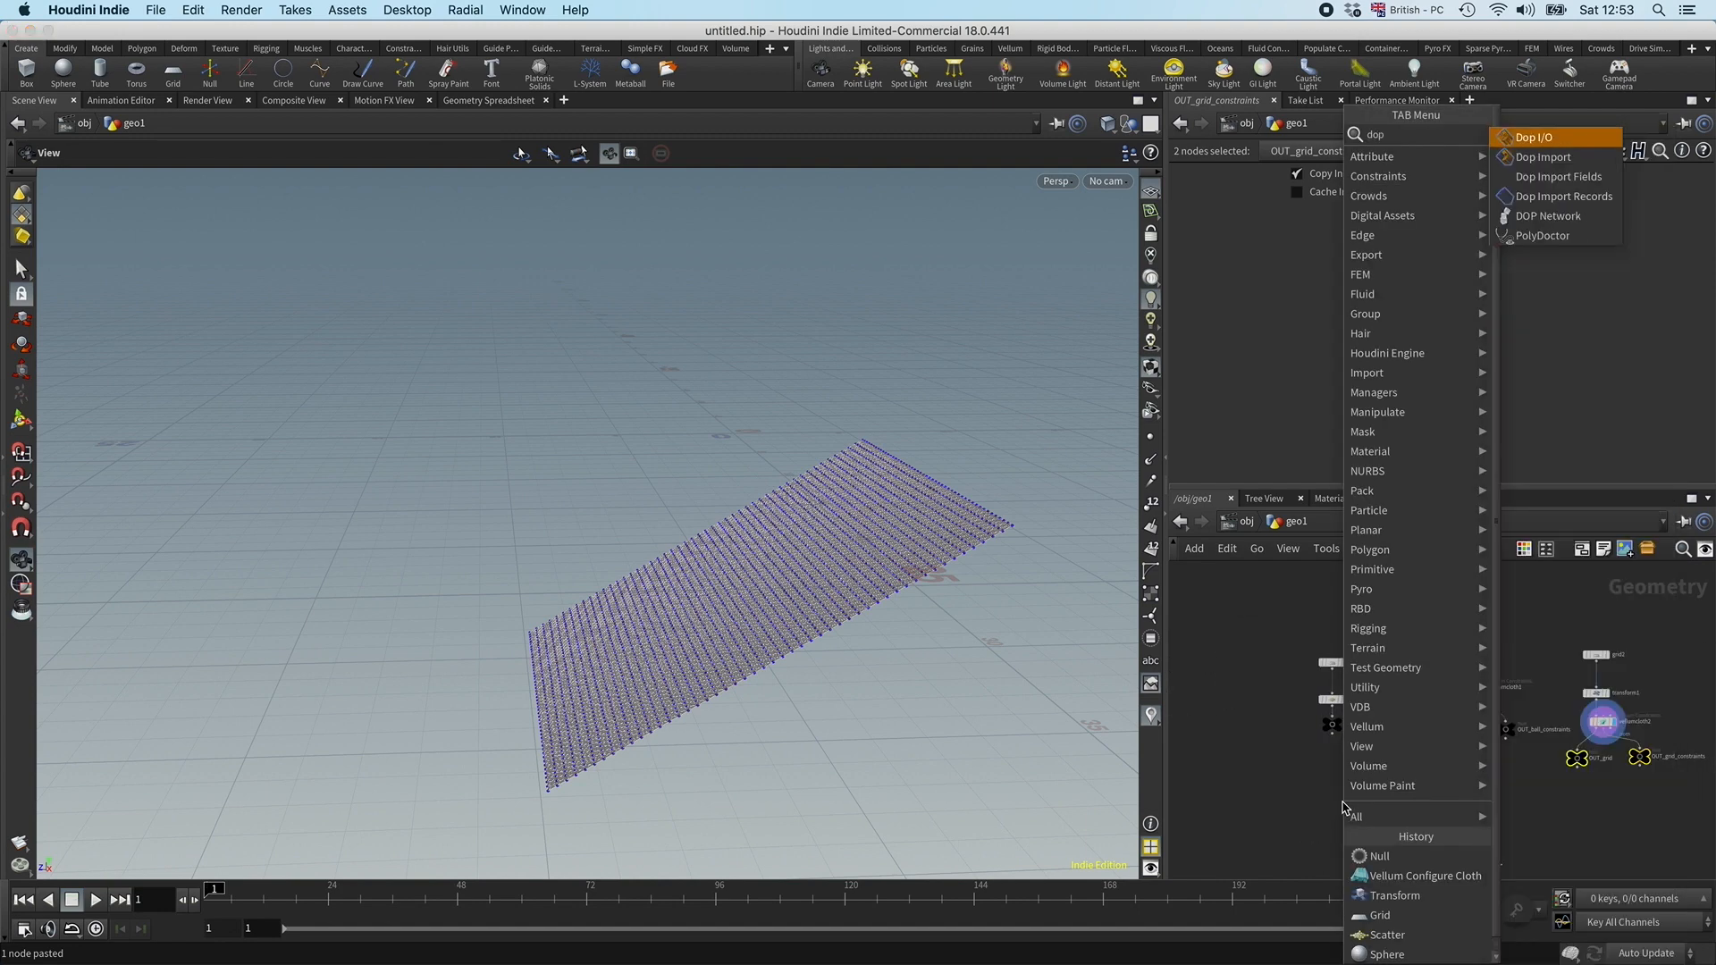
key("Return")
left_click(1343, 805)
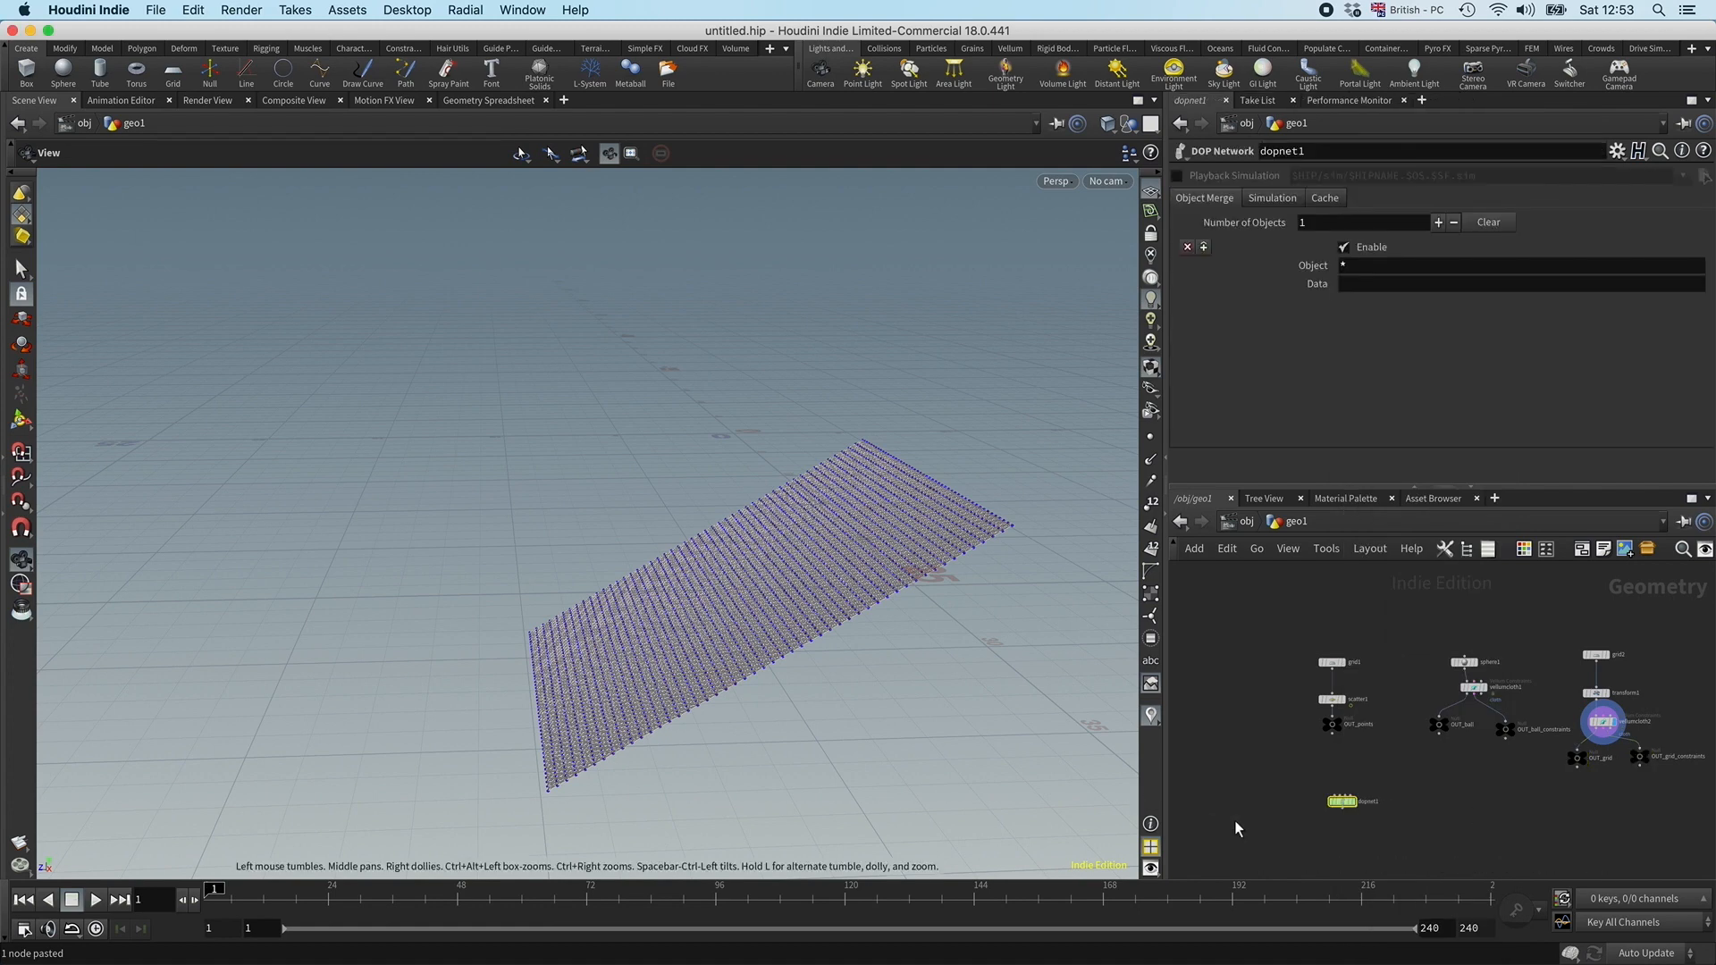
scroll(1409, 797, "up", 3)
left_click_drag(1312, 803, 1315, 771)
double_click(1313, 770)
Step: Add a Vellum Solver node above the output node and connect it to the output
key("Tab")
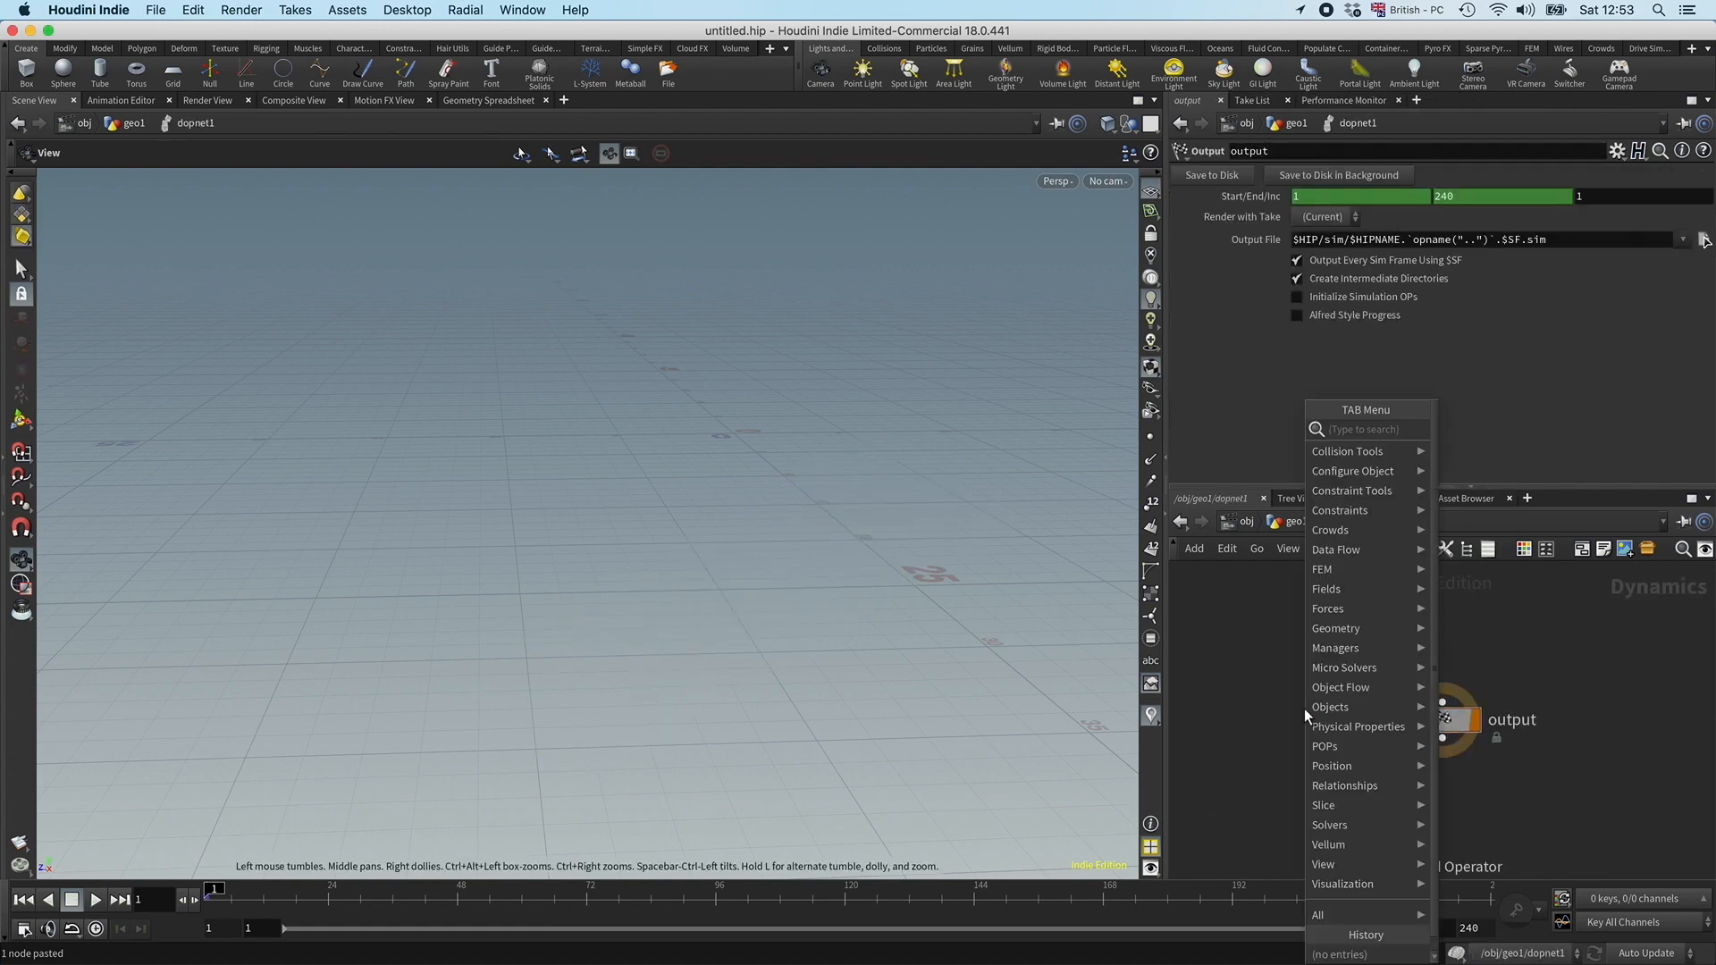
type("vellum")
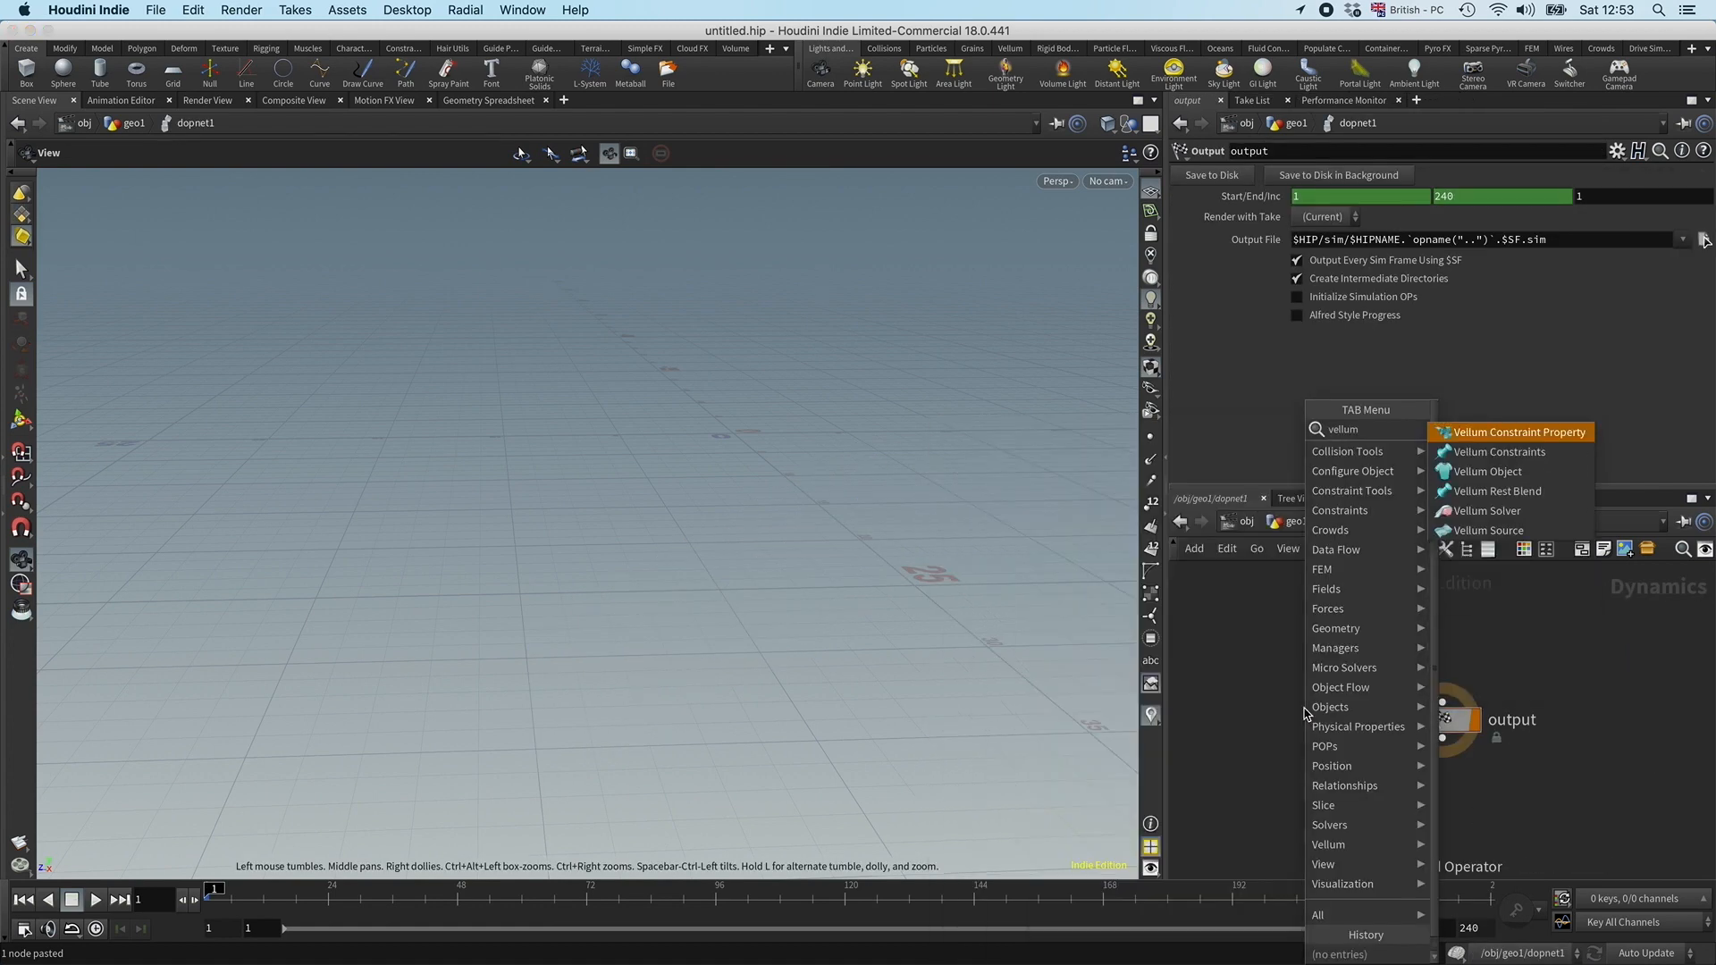
type("s")
key("Return")
left_click(1305, 709)
left_click_drag(1305, 709, 1425, 633)
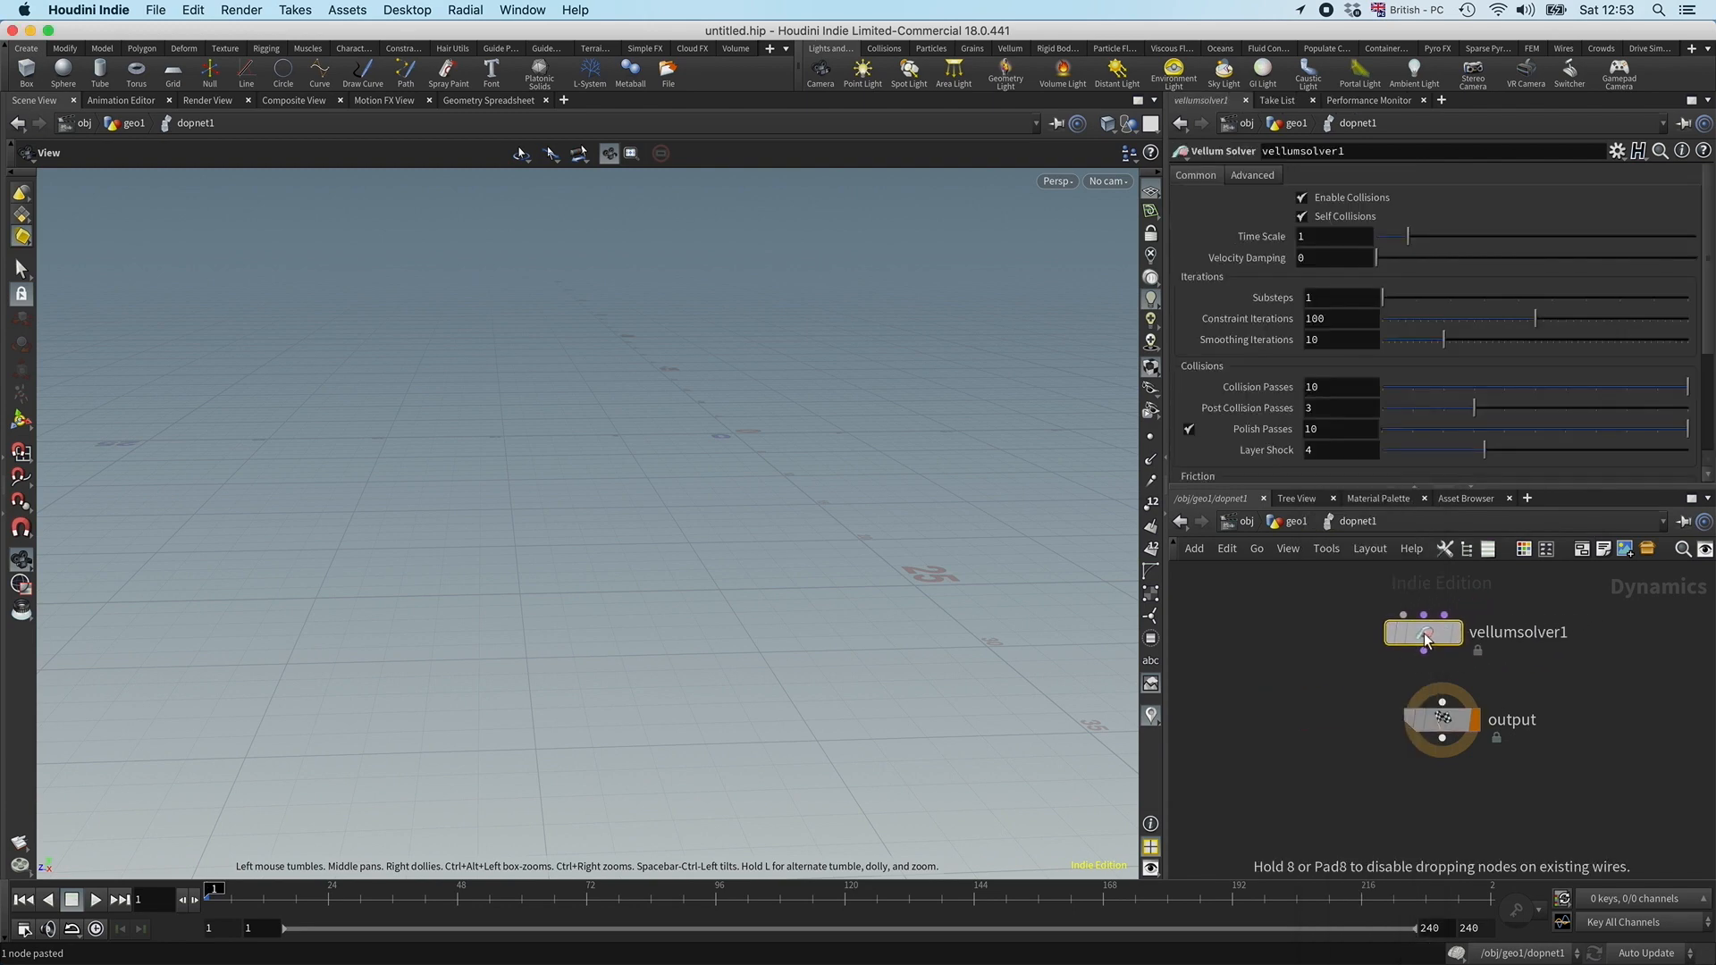
Step: Add a Vellum Object node and connect it to the Vellum Solver's first input
middle_click_drag(1326, 605, 1323, 721)
key("Tab")
type("vel")
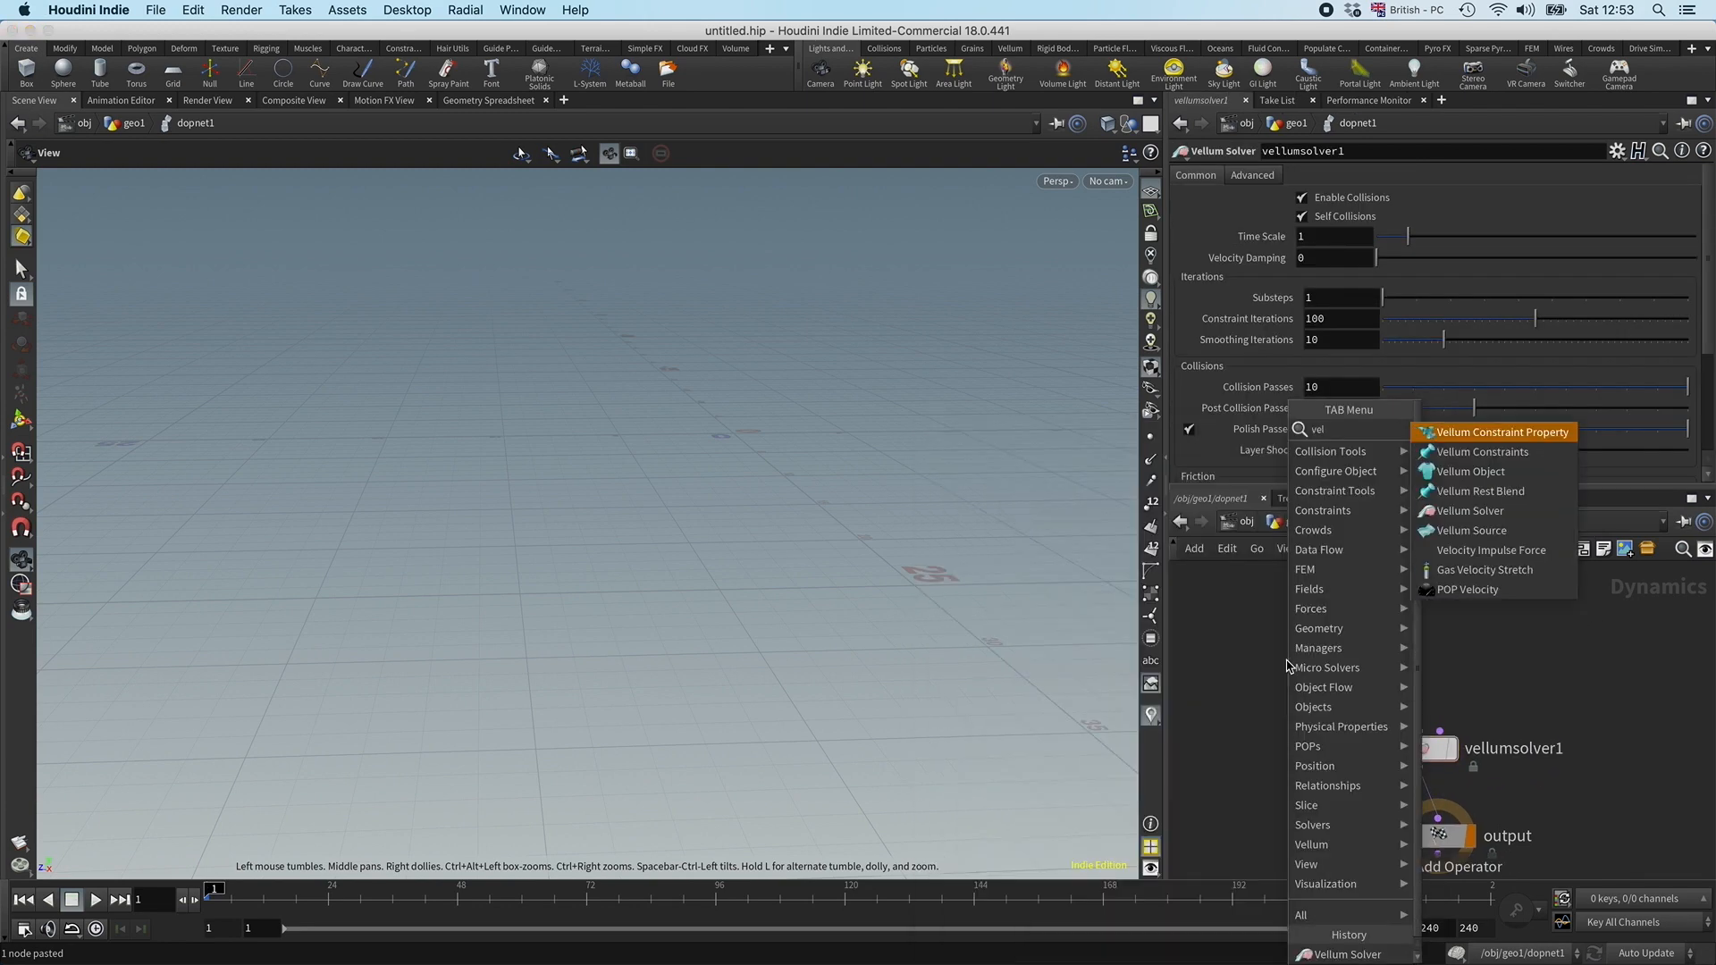
key("Down")
key("Down")
key("Return")
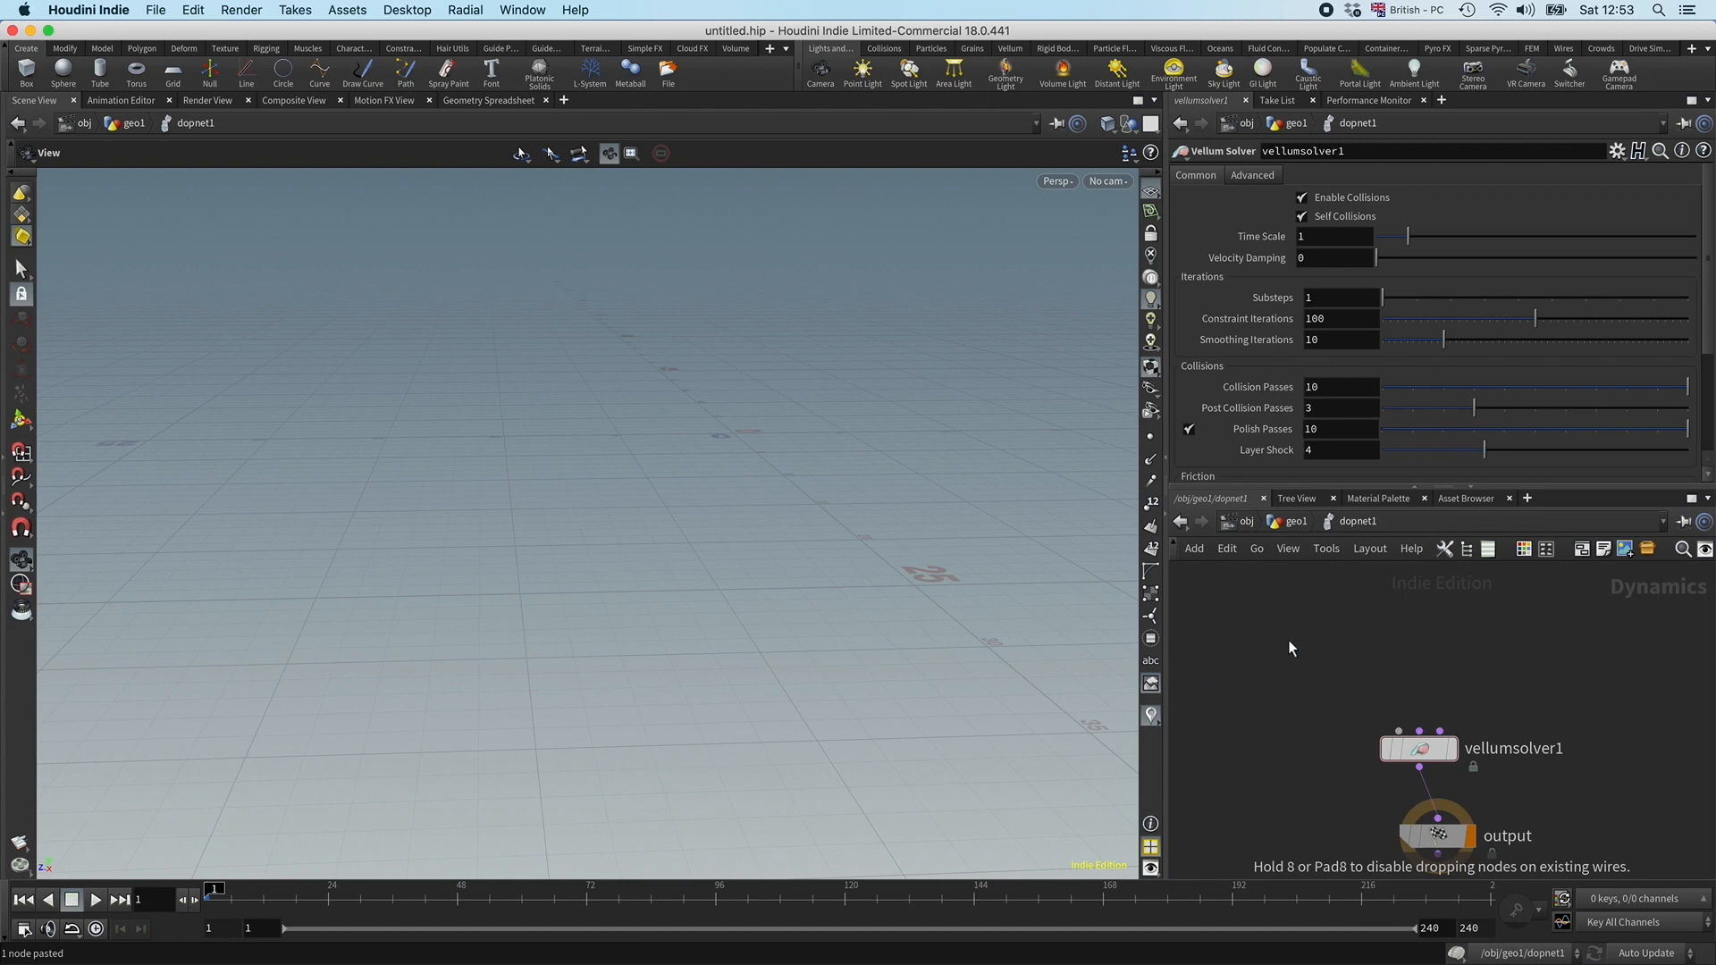
left_click_drag(1288, 640, 1375, 710)
middle_click_drag(1302, 722, 1310, 789)
middle_click_drag(1409, 686, 1389, 656)
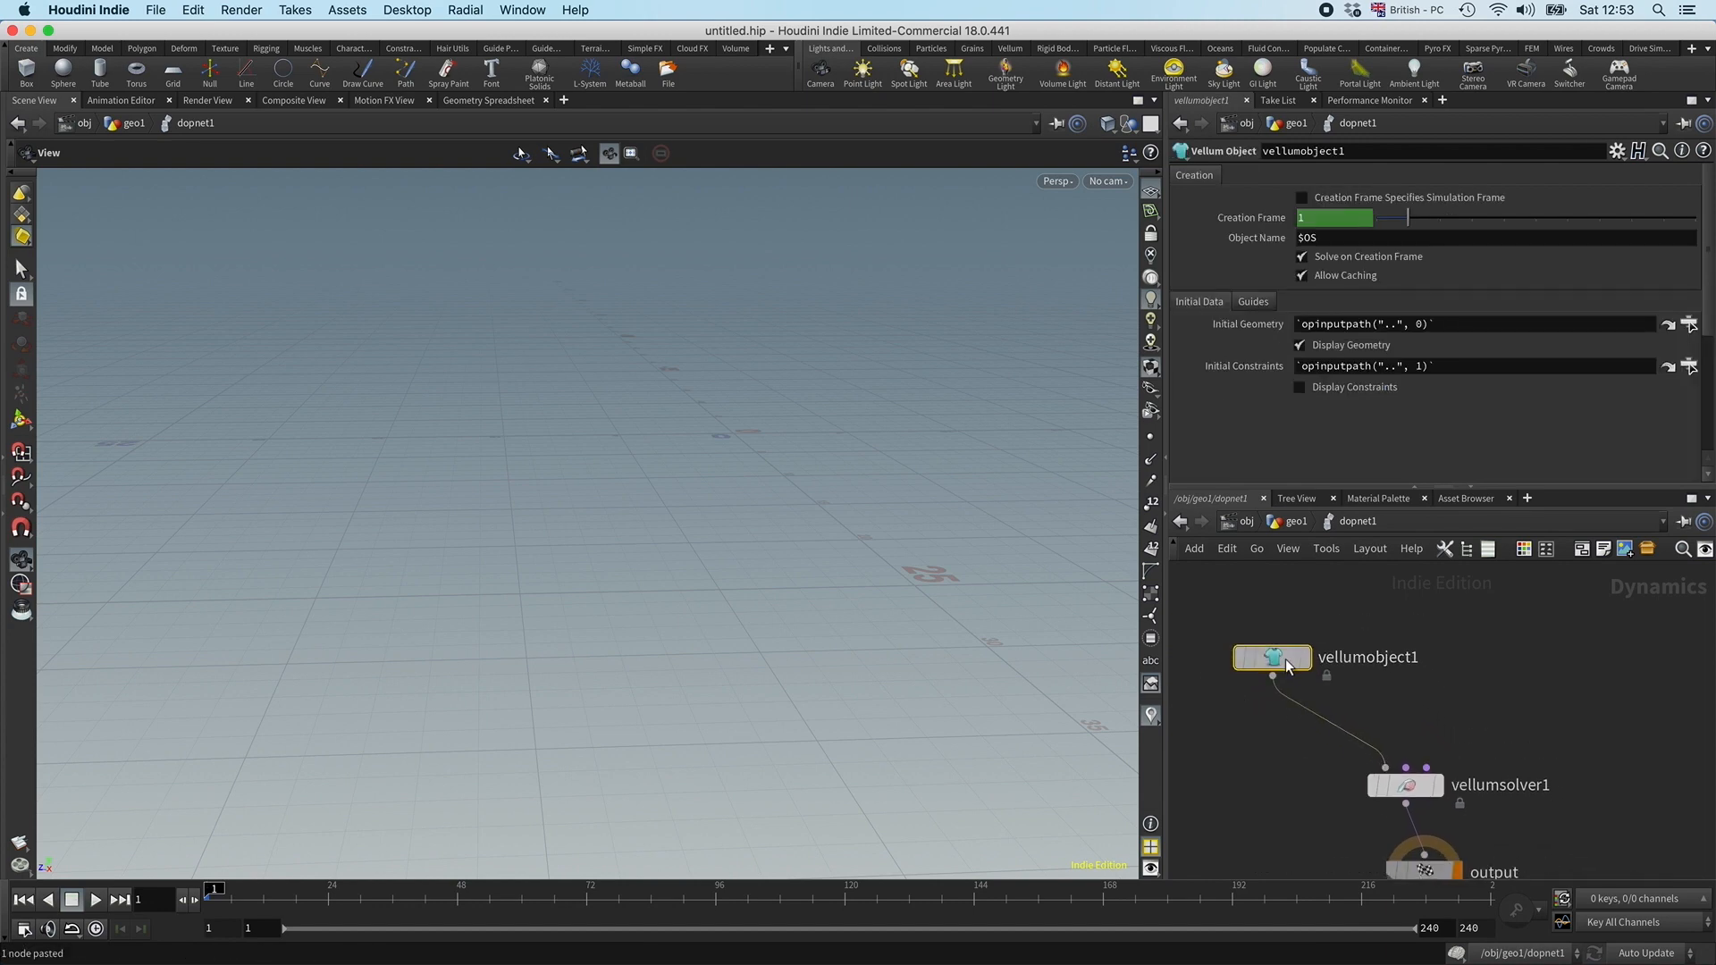
left_click_drag(1276, 664, 1245, 689)
middle_click_drag(1243, 689, 1260, 664)
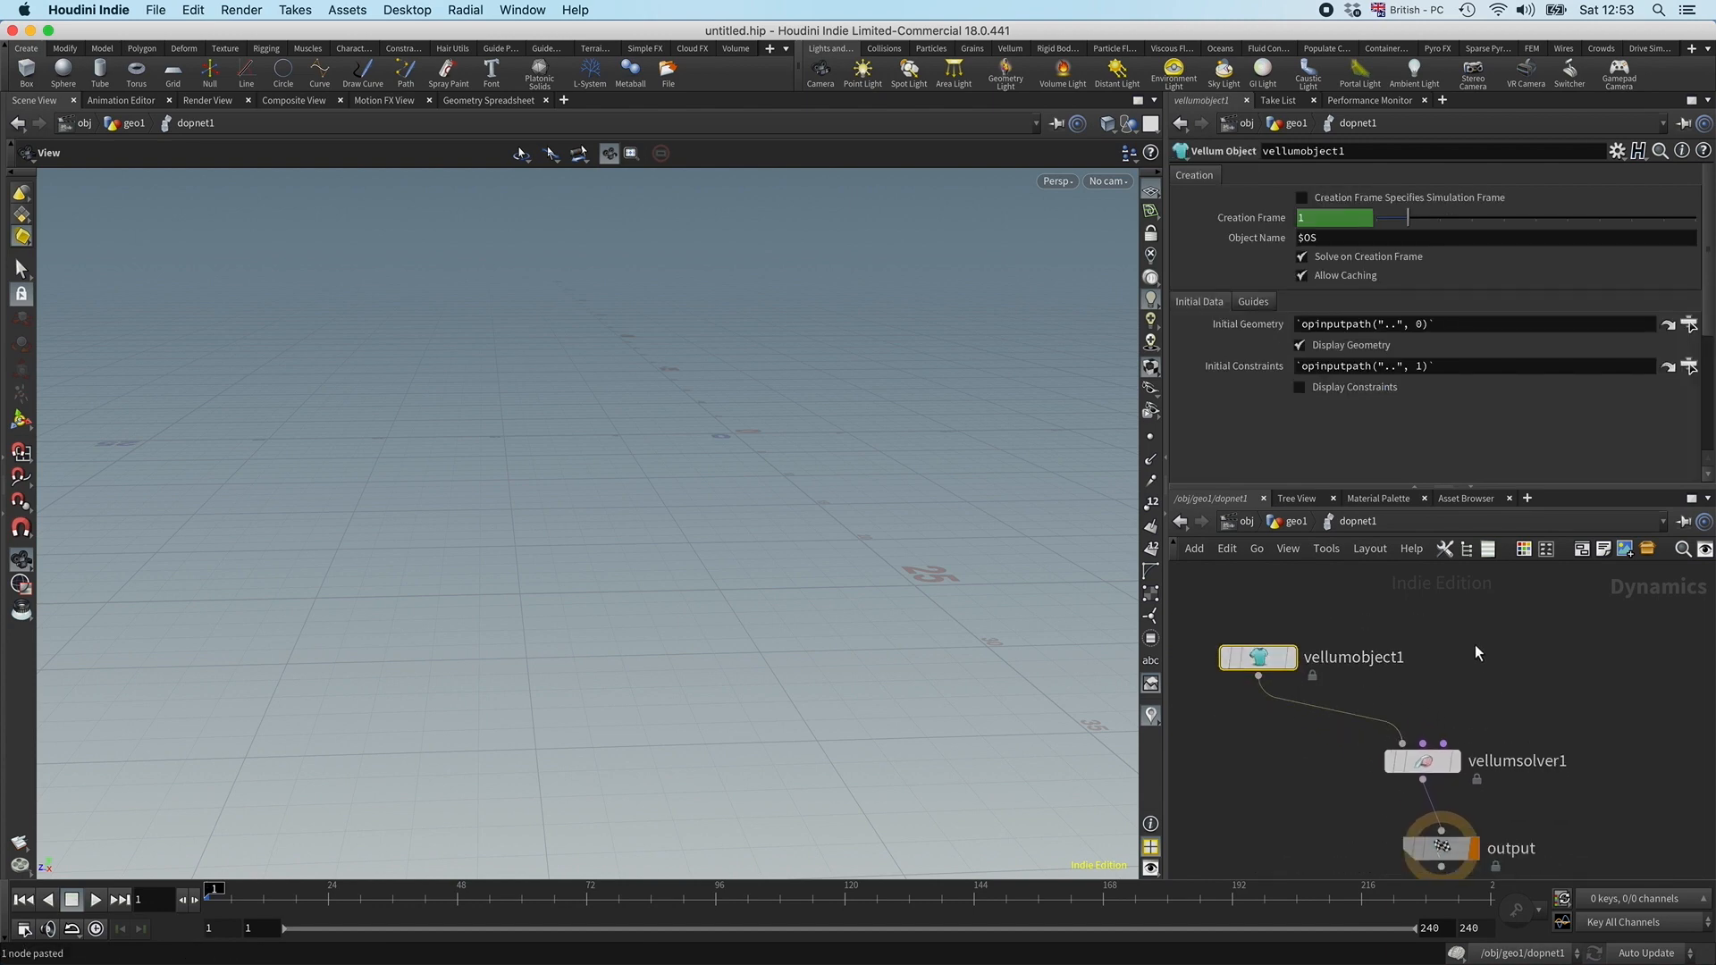
Step: Add a Vellum Source node above the solver and connect it to the Vellum Solver's second input
key("Tab")
type("vellum")
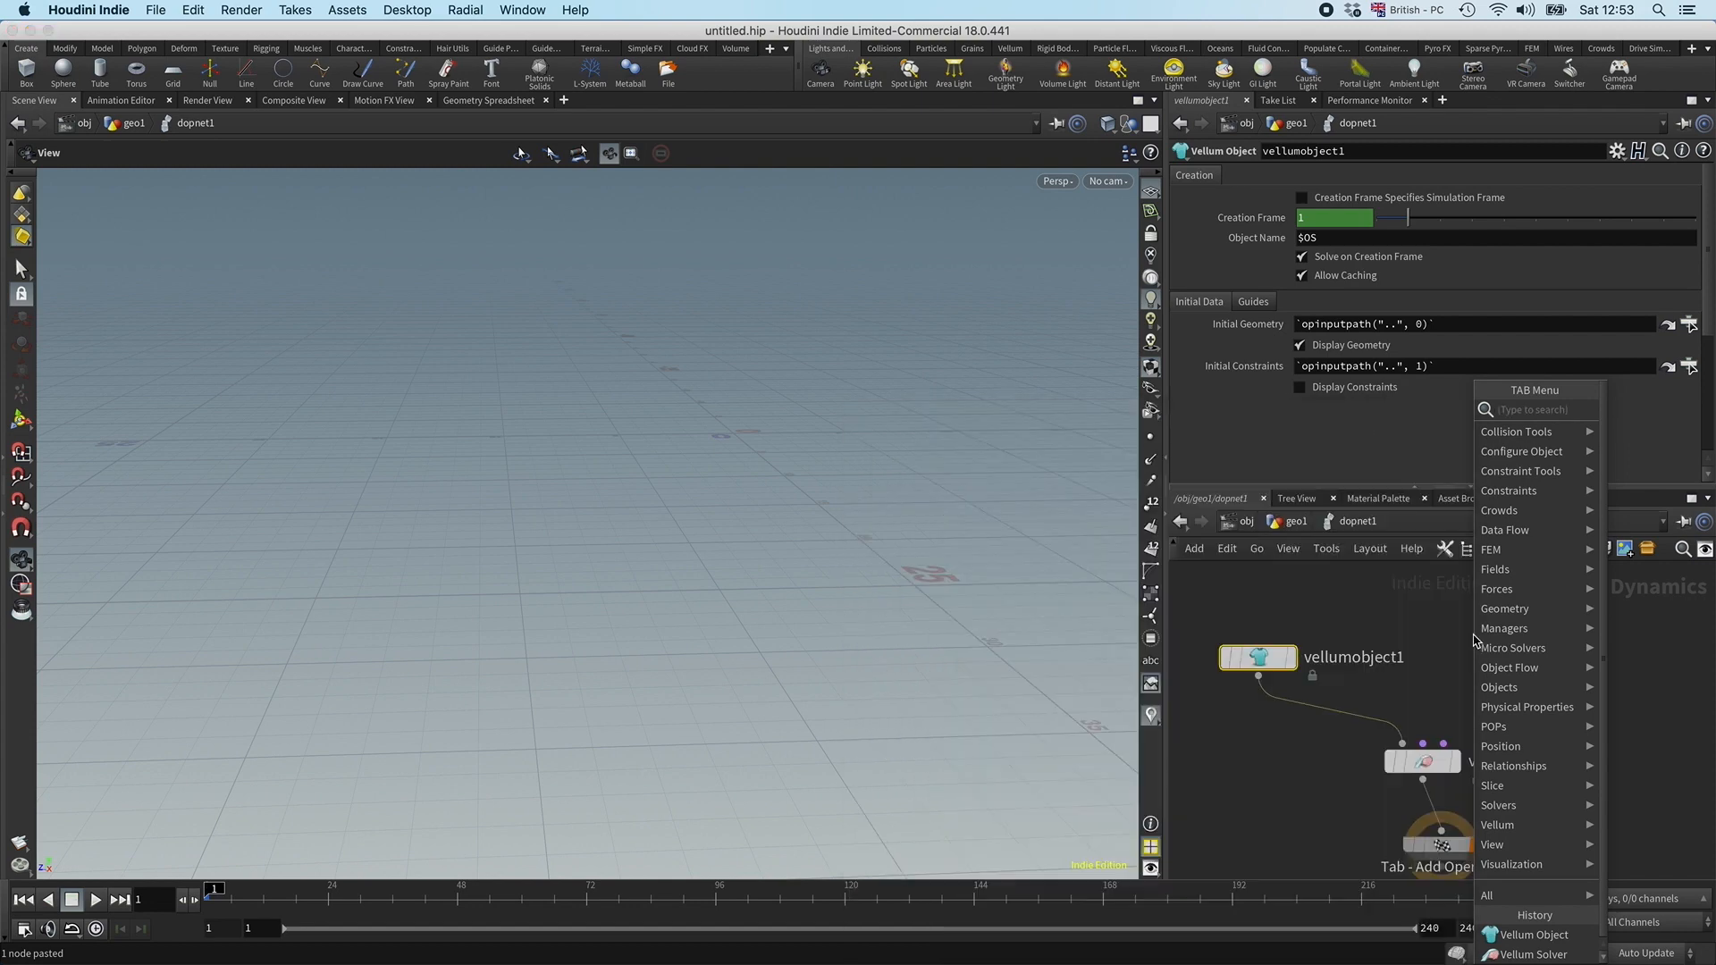
type(" so")
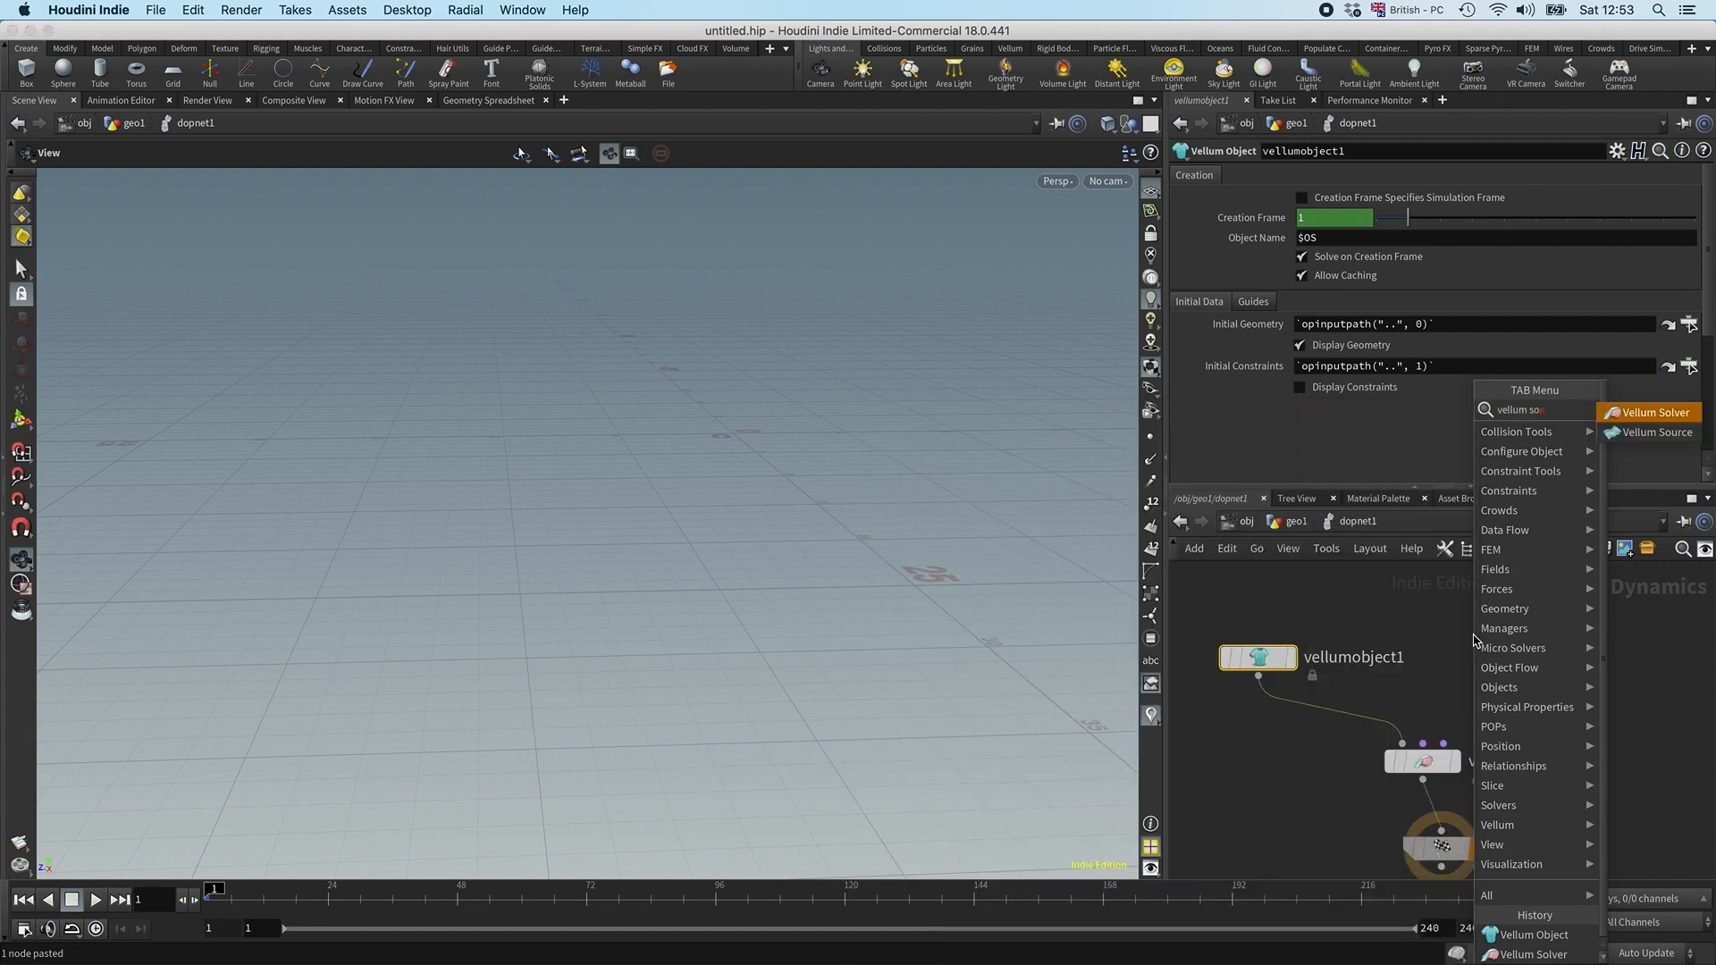
key("Down")
key("Return")
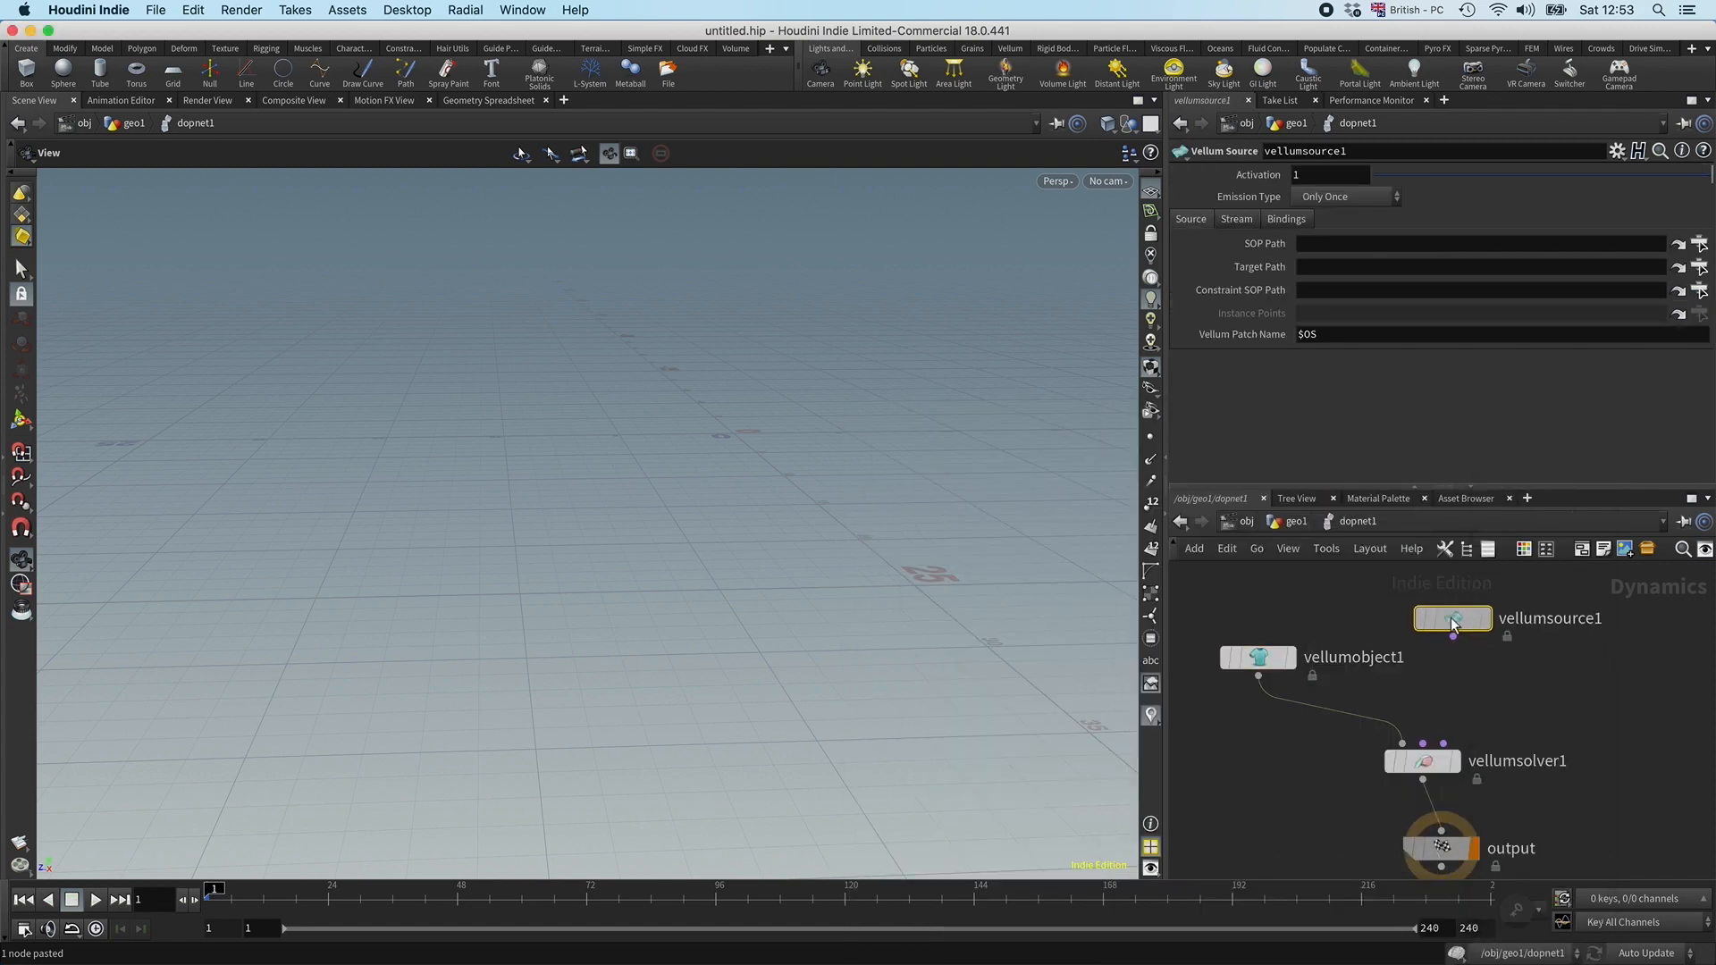
left_click(1419, 652)
left_click_drag(1415, 644, 1423, 742)
middle_click_drag(1473, 707, 1462, 739)
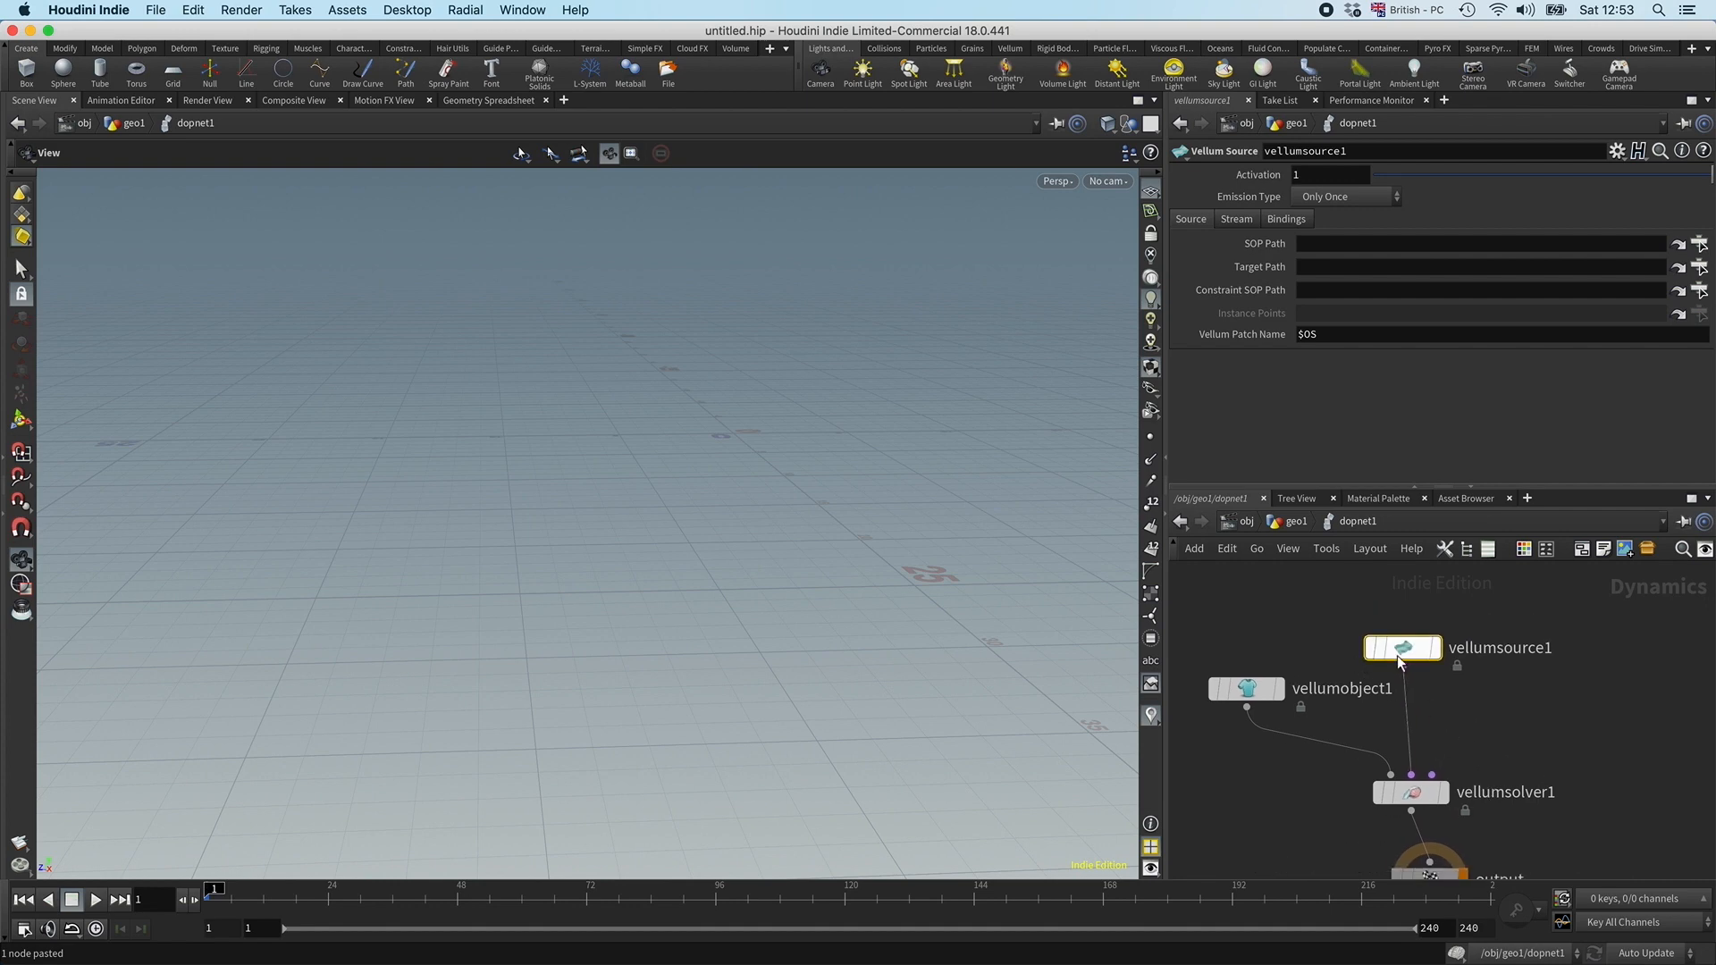
left_click_drag(1401, 656, 1392, 623)
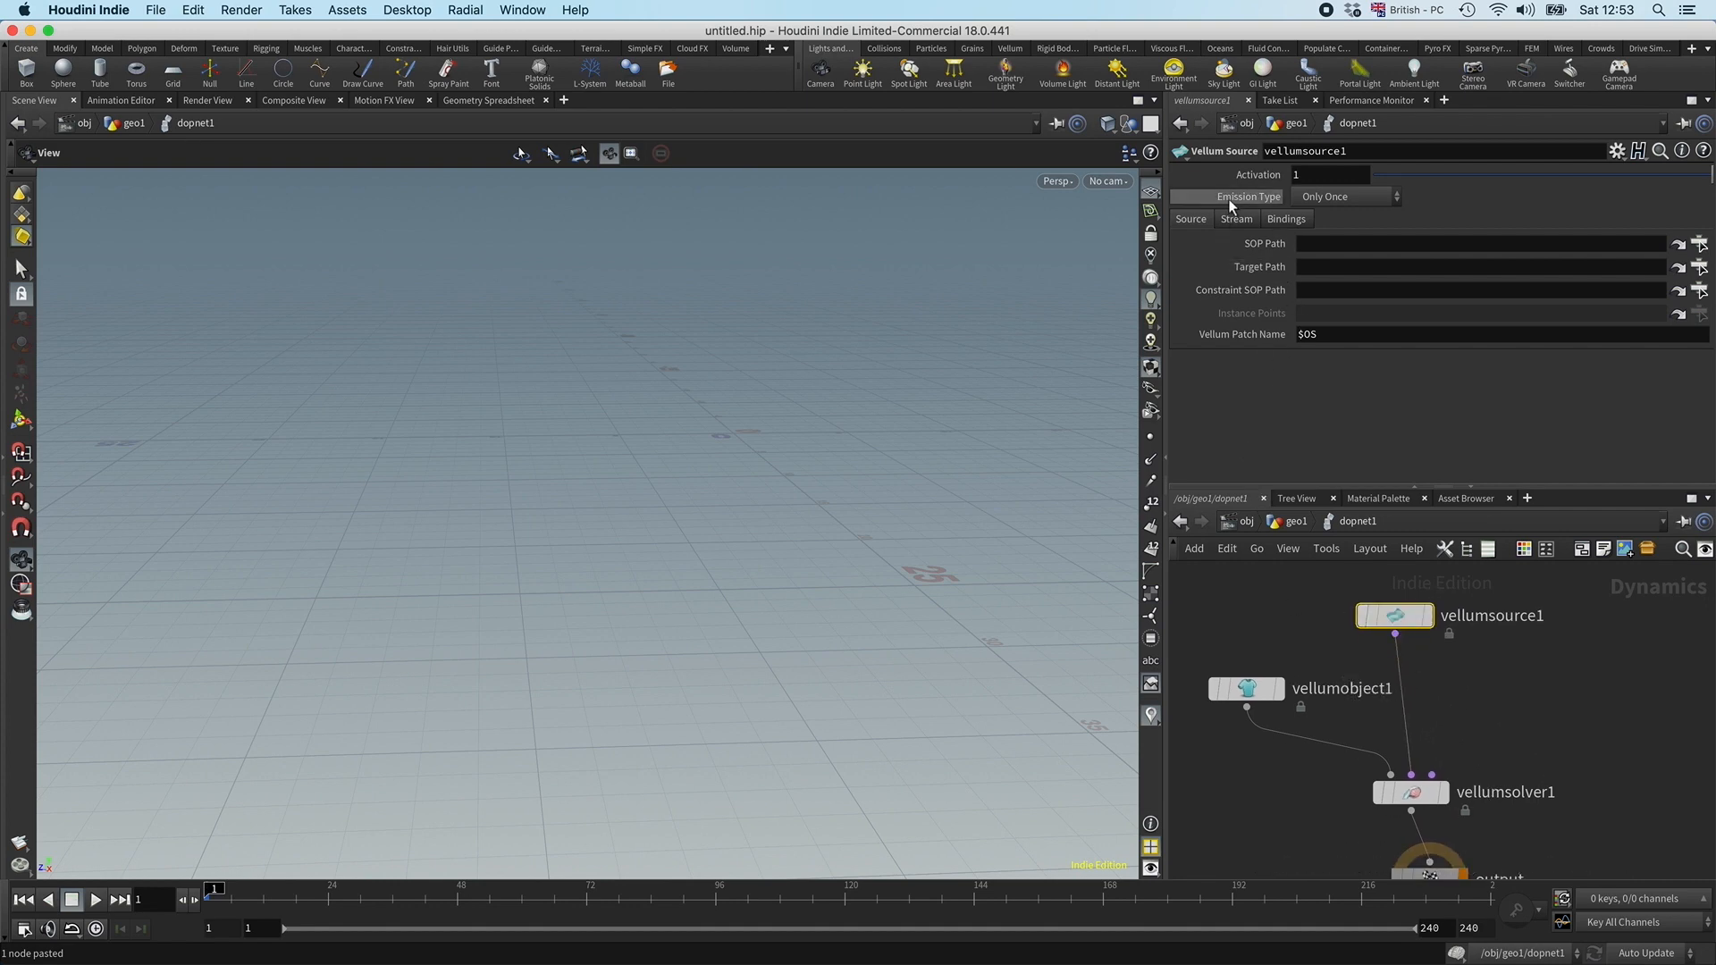
Step: Set the Vellum Source's Emission Type to Instance on Points and its SOP Path to /obj/geo1/OUT_ball
left_click(1335, 195)
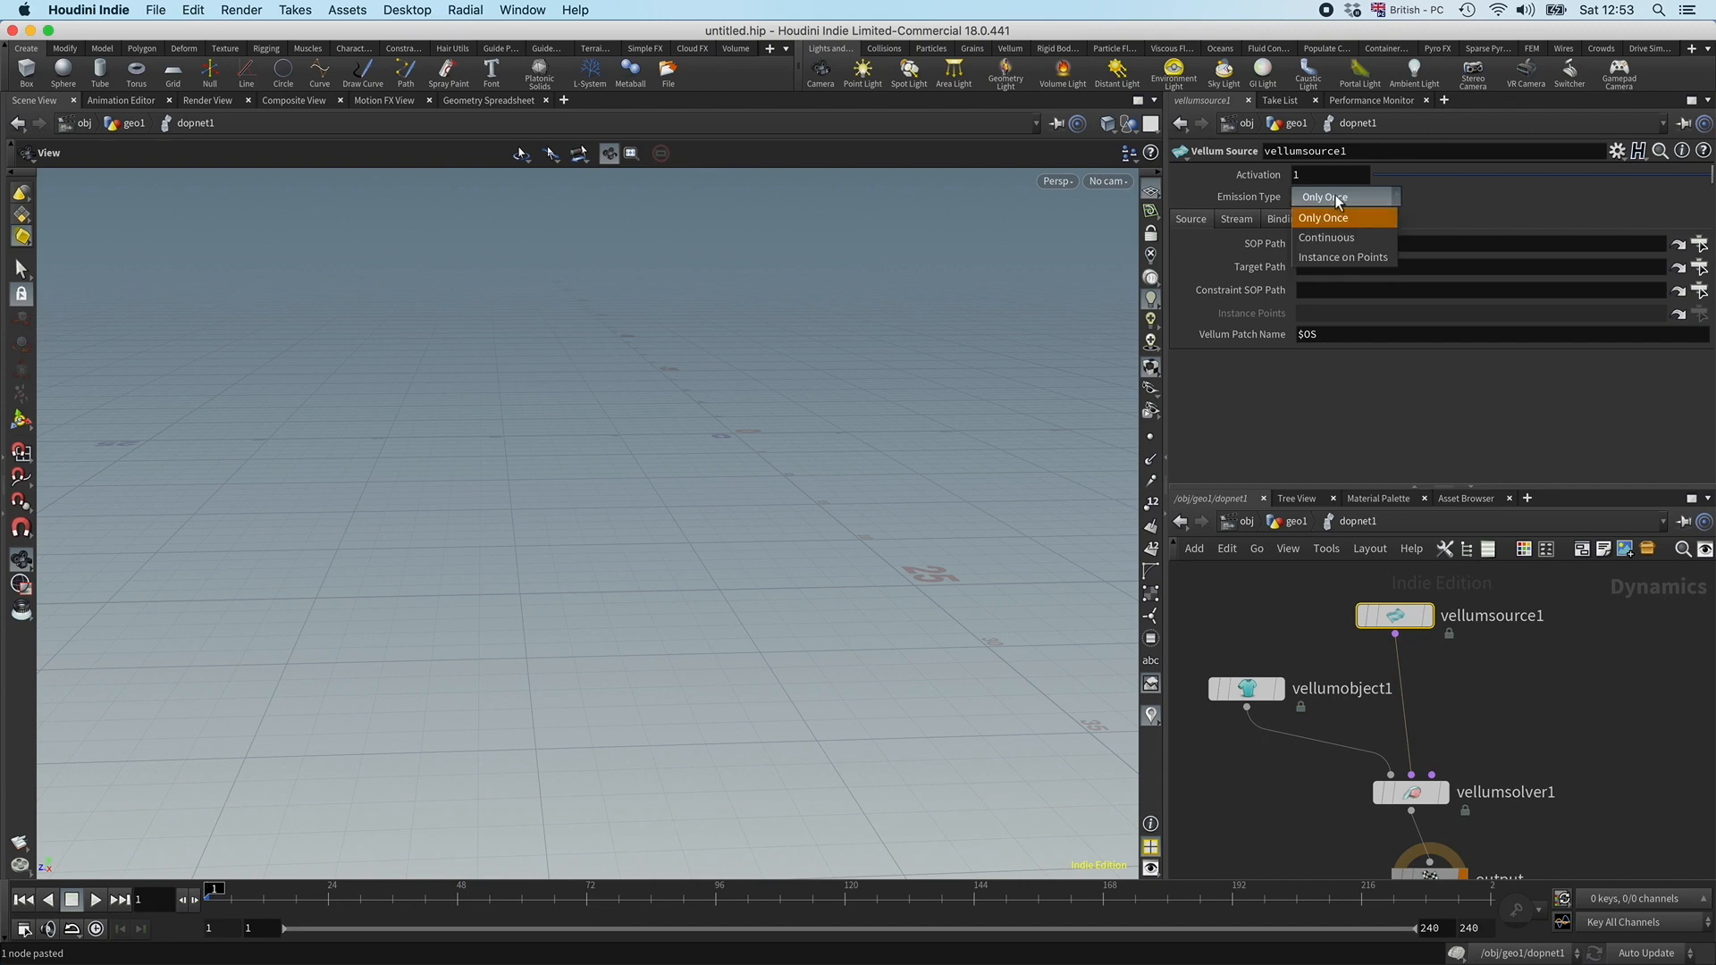
left_click(1339, 258)
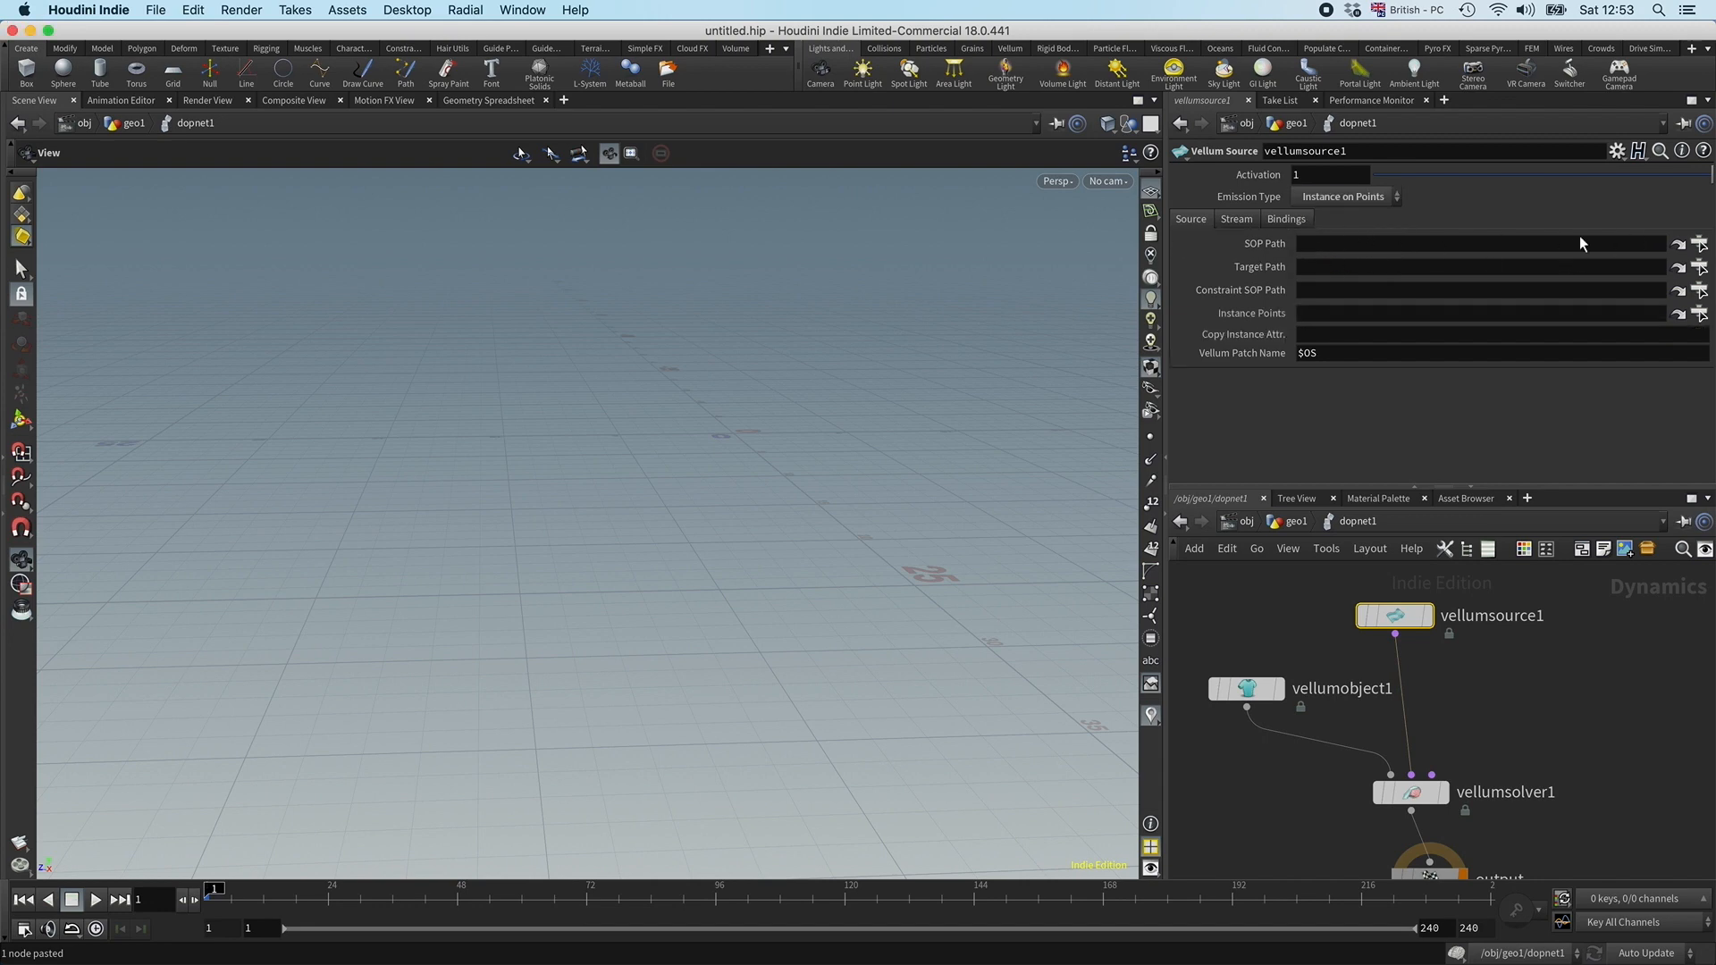
left_click(1692, 245)
left_click(1510, 163)
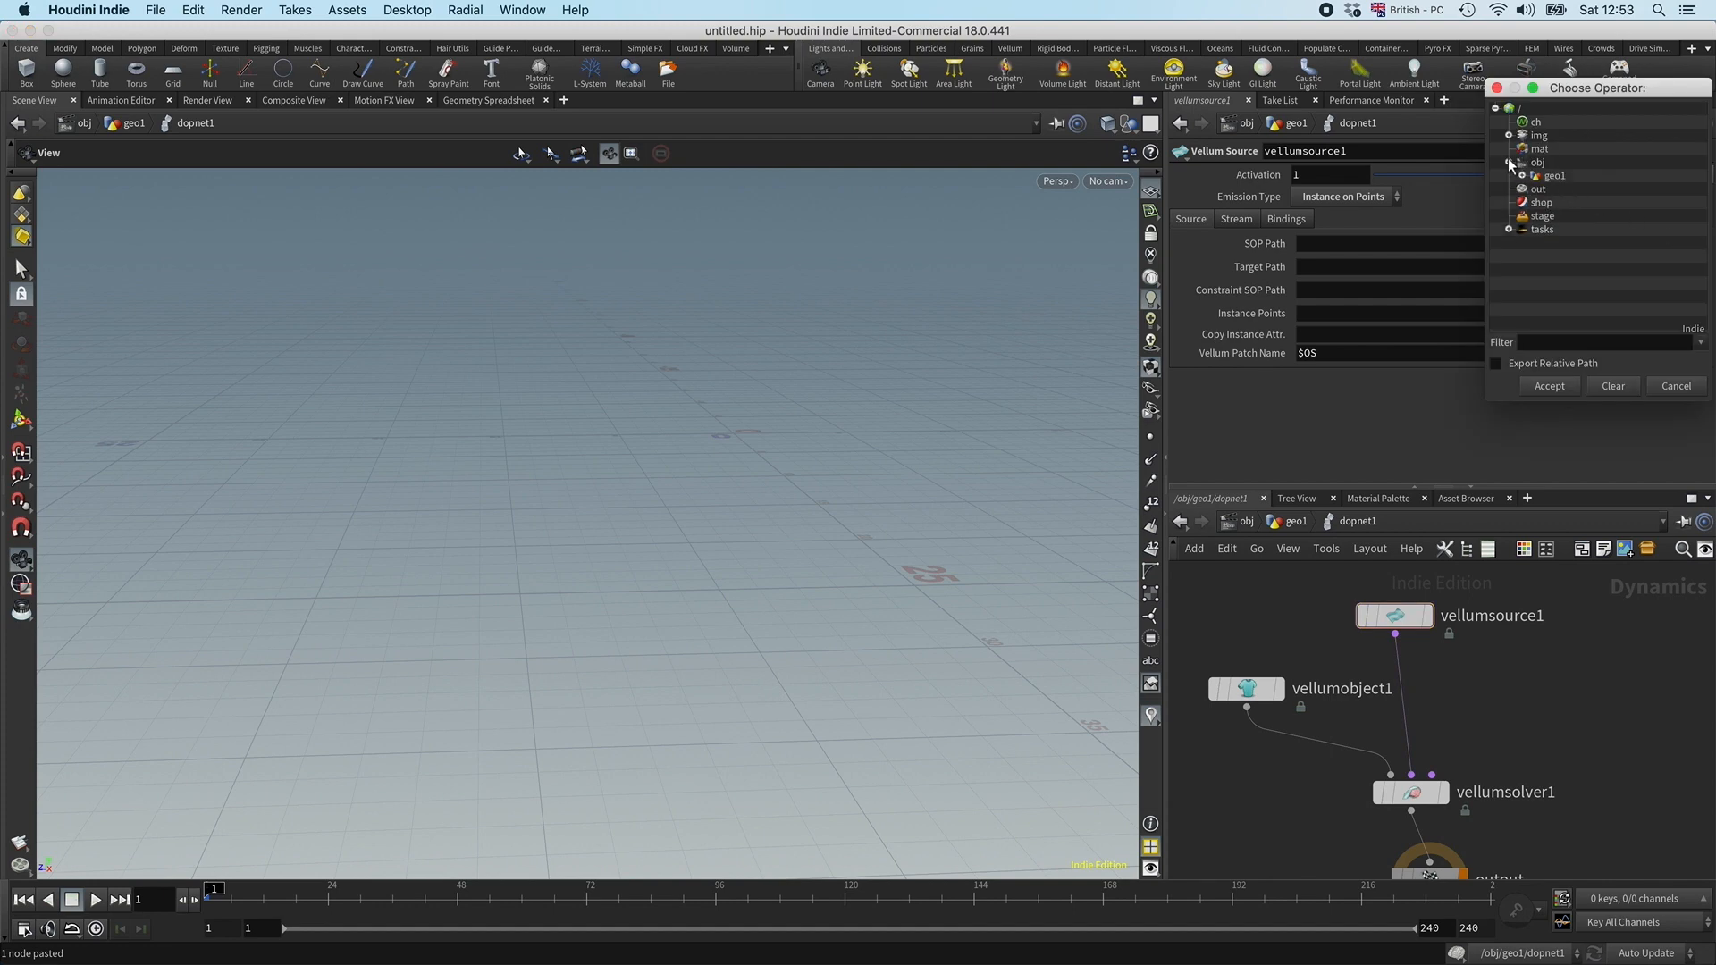
left_click(1522, 176)
double_click(1579, 190)
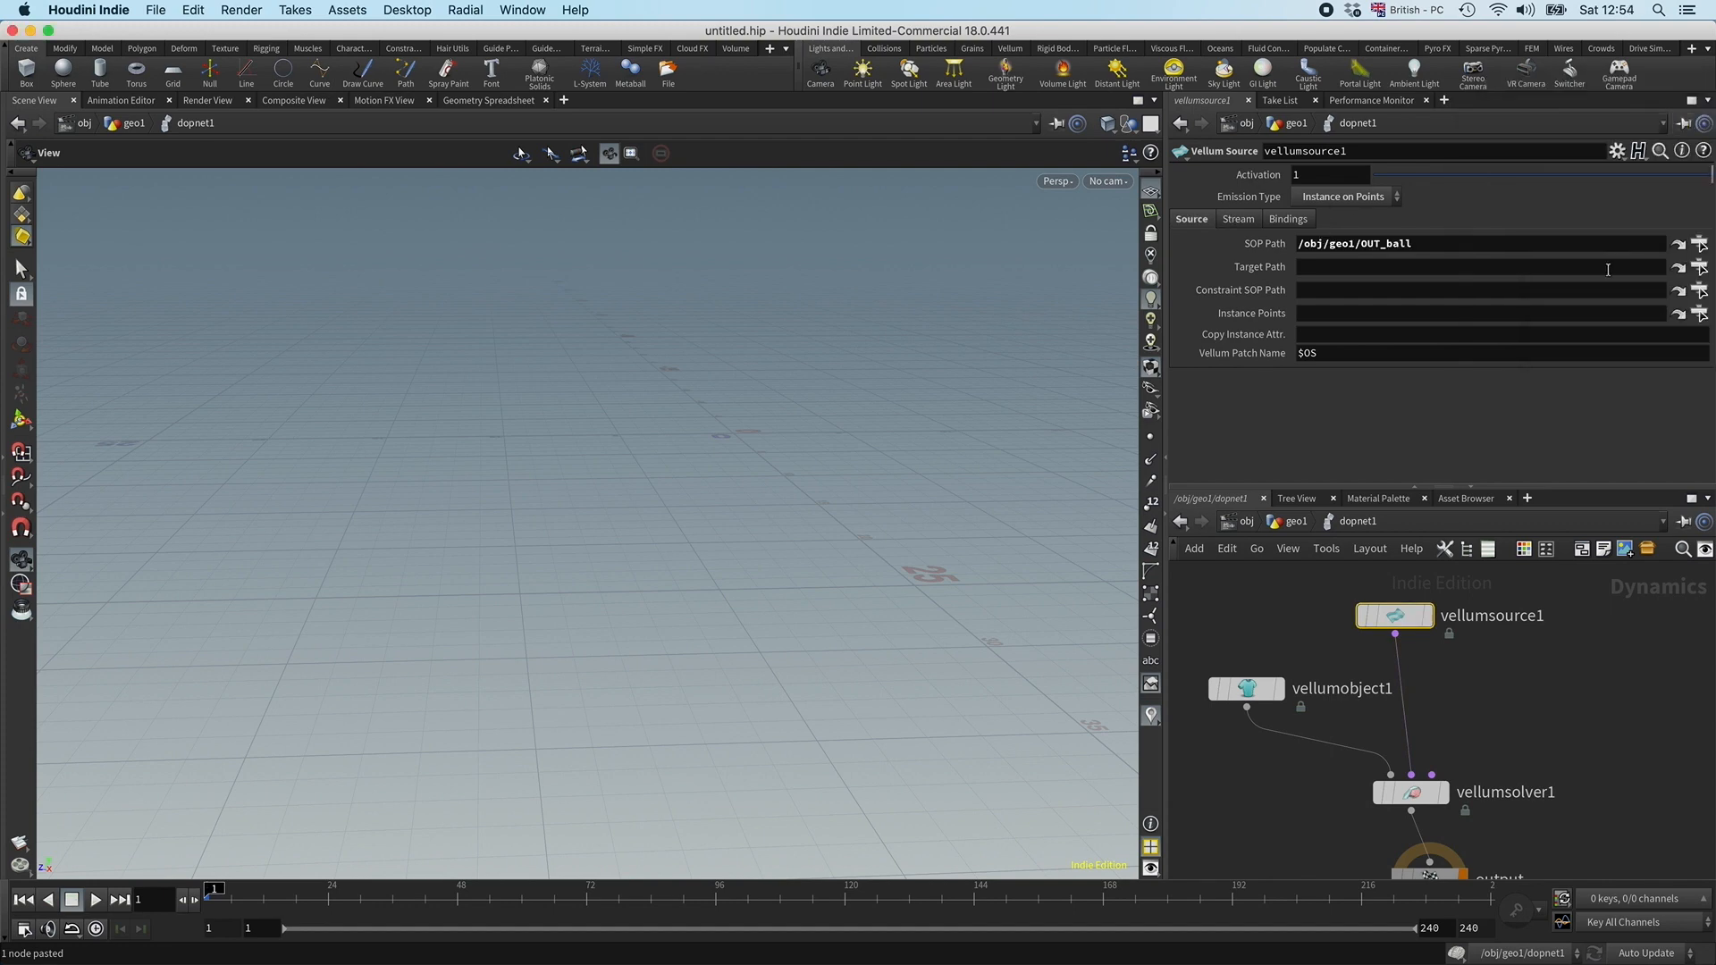
Step: Set the Vellum Source's Constraint SOP Path to /obj/geo1/OUT_ball_constraints and Instance Points to /obj/geo1/OUT_points
left_click(1698, 290)
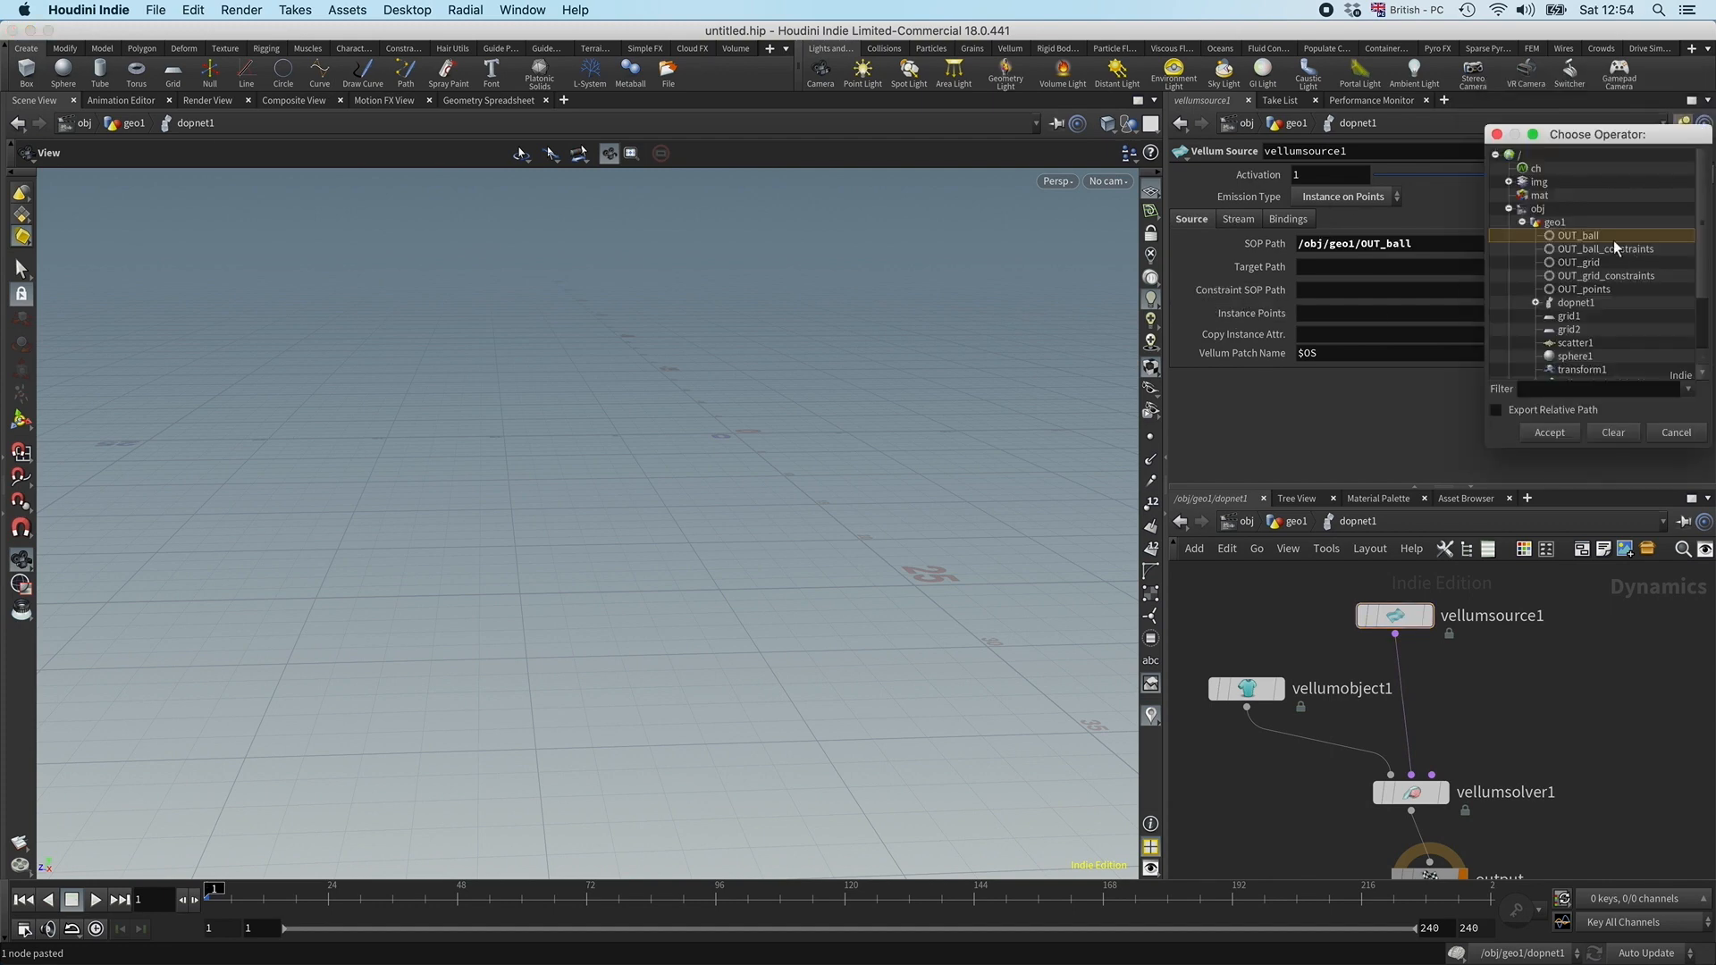
double_click(1592, 250)
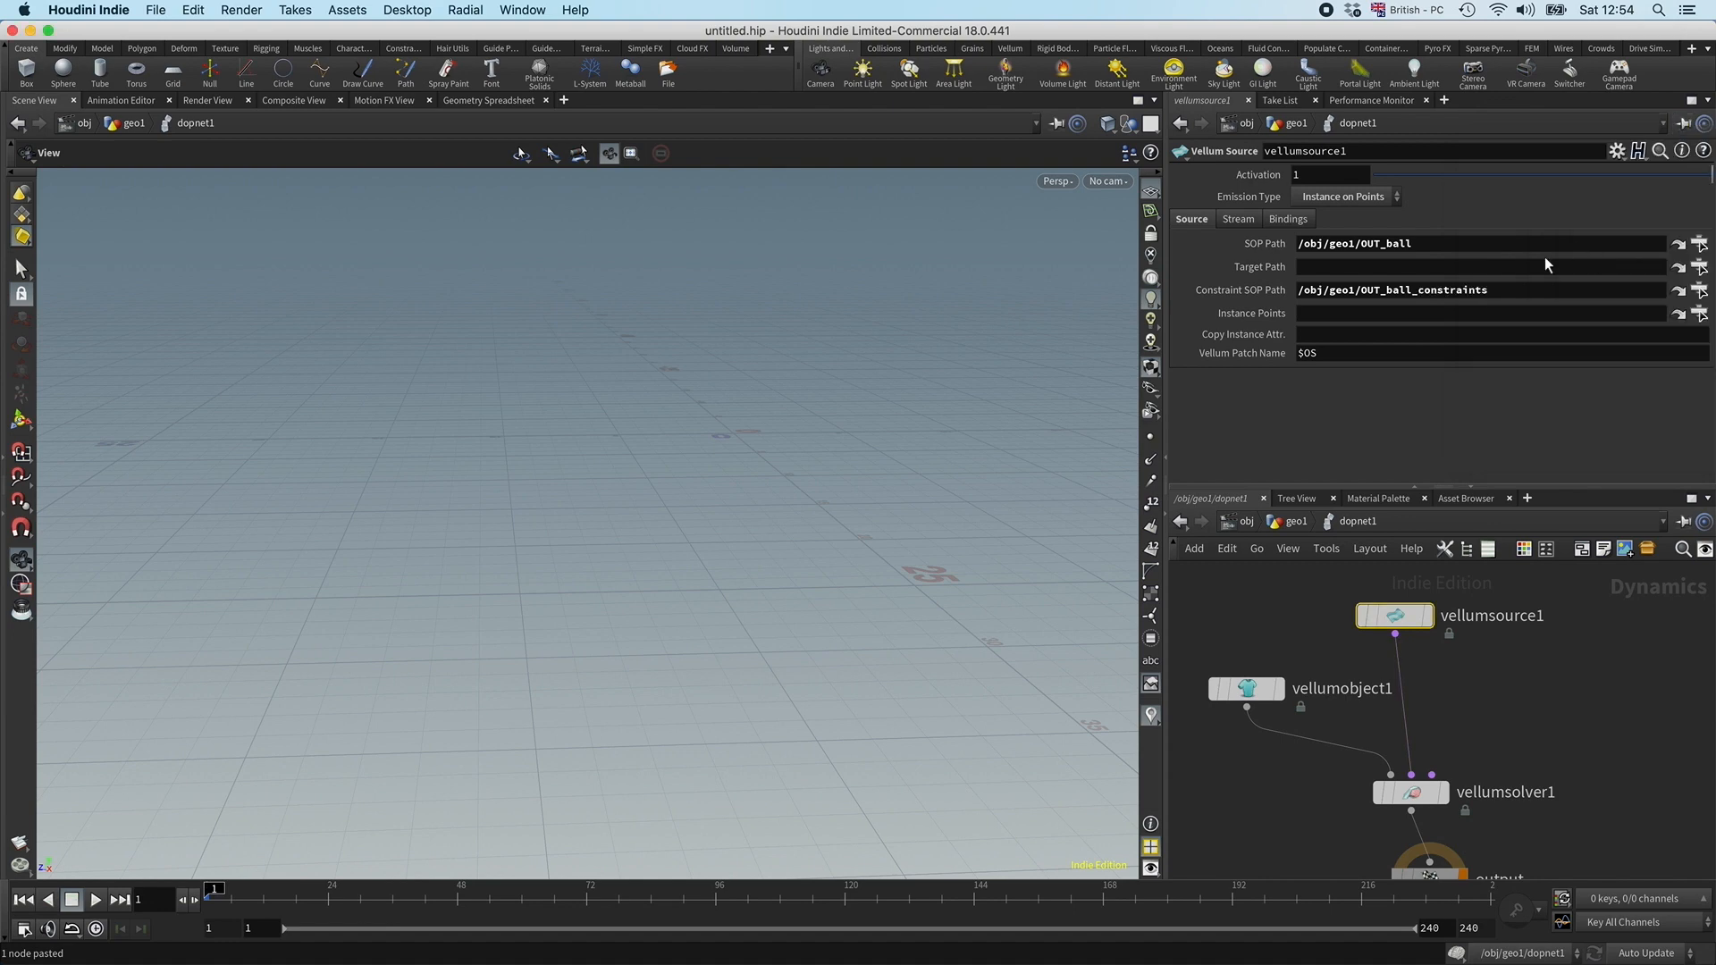
left_click(1697, 314)
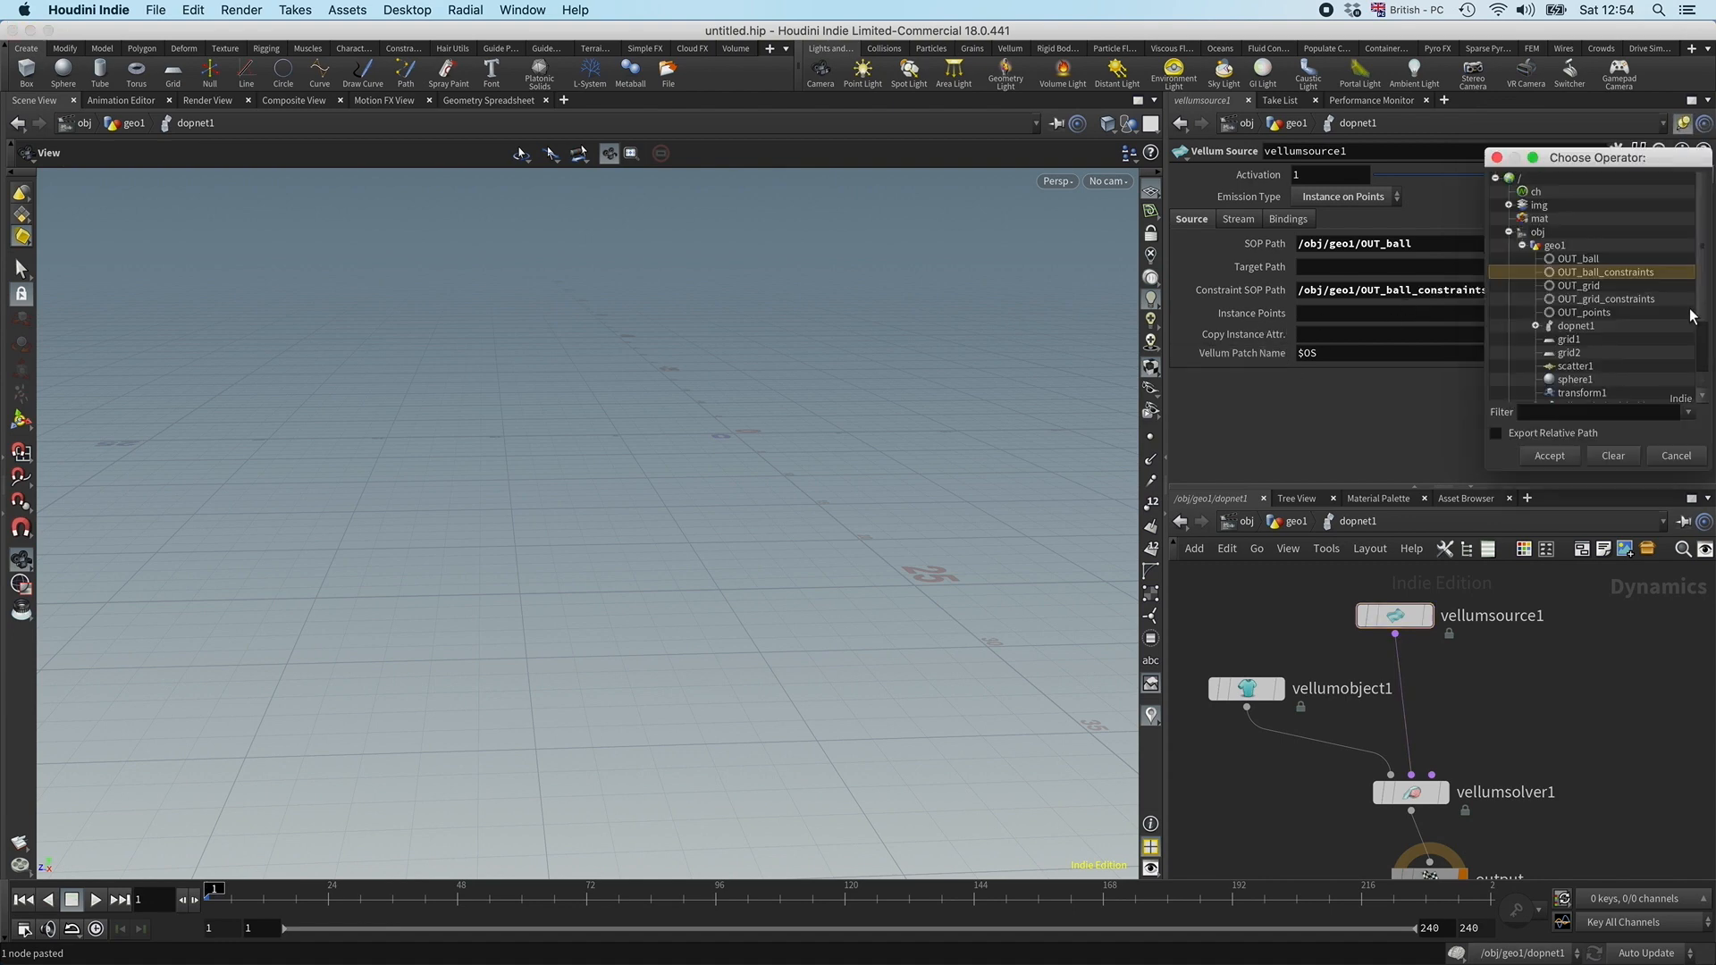
double_click(1578, 312)
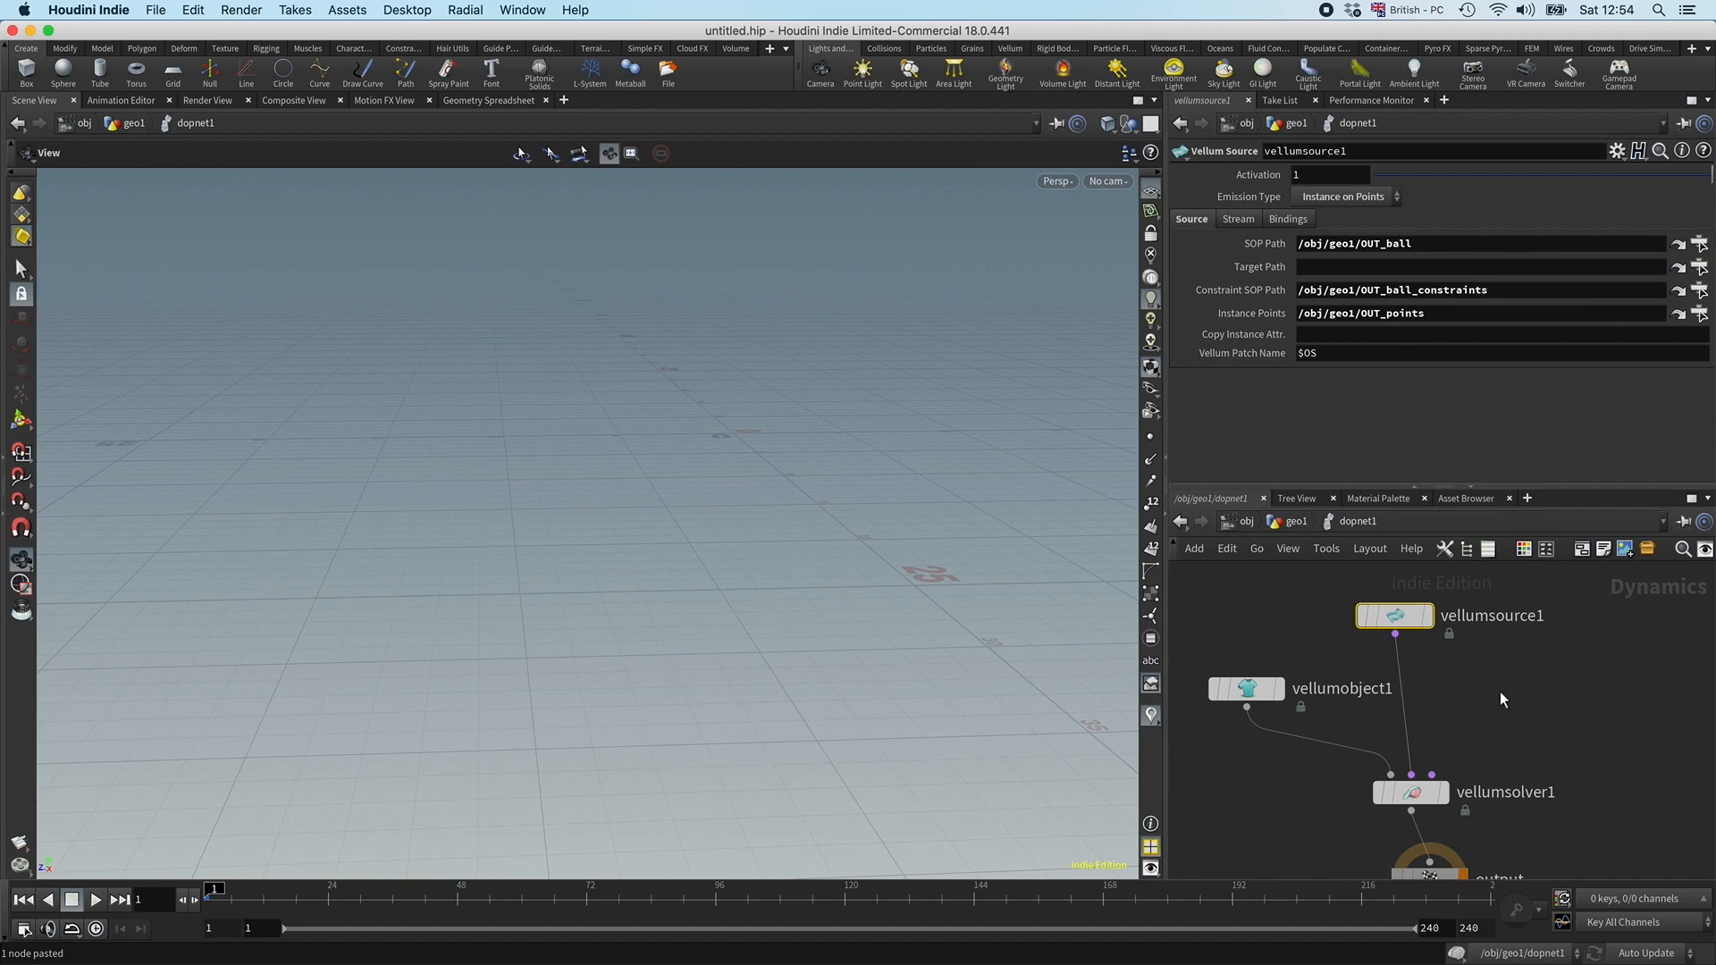
Step: Play the simulation to check the ball emission, and return to the first frame
left_click_drag(822, 581, 683, 604)
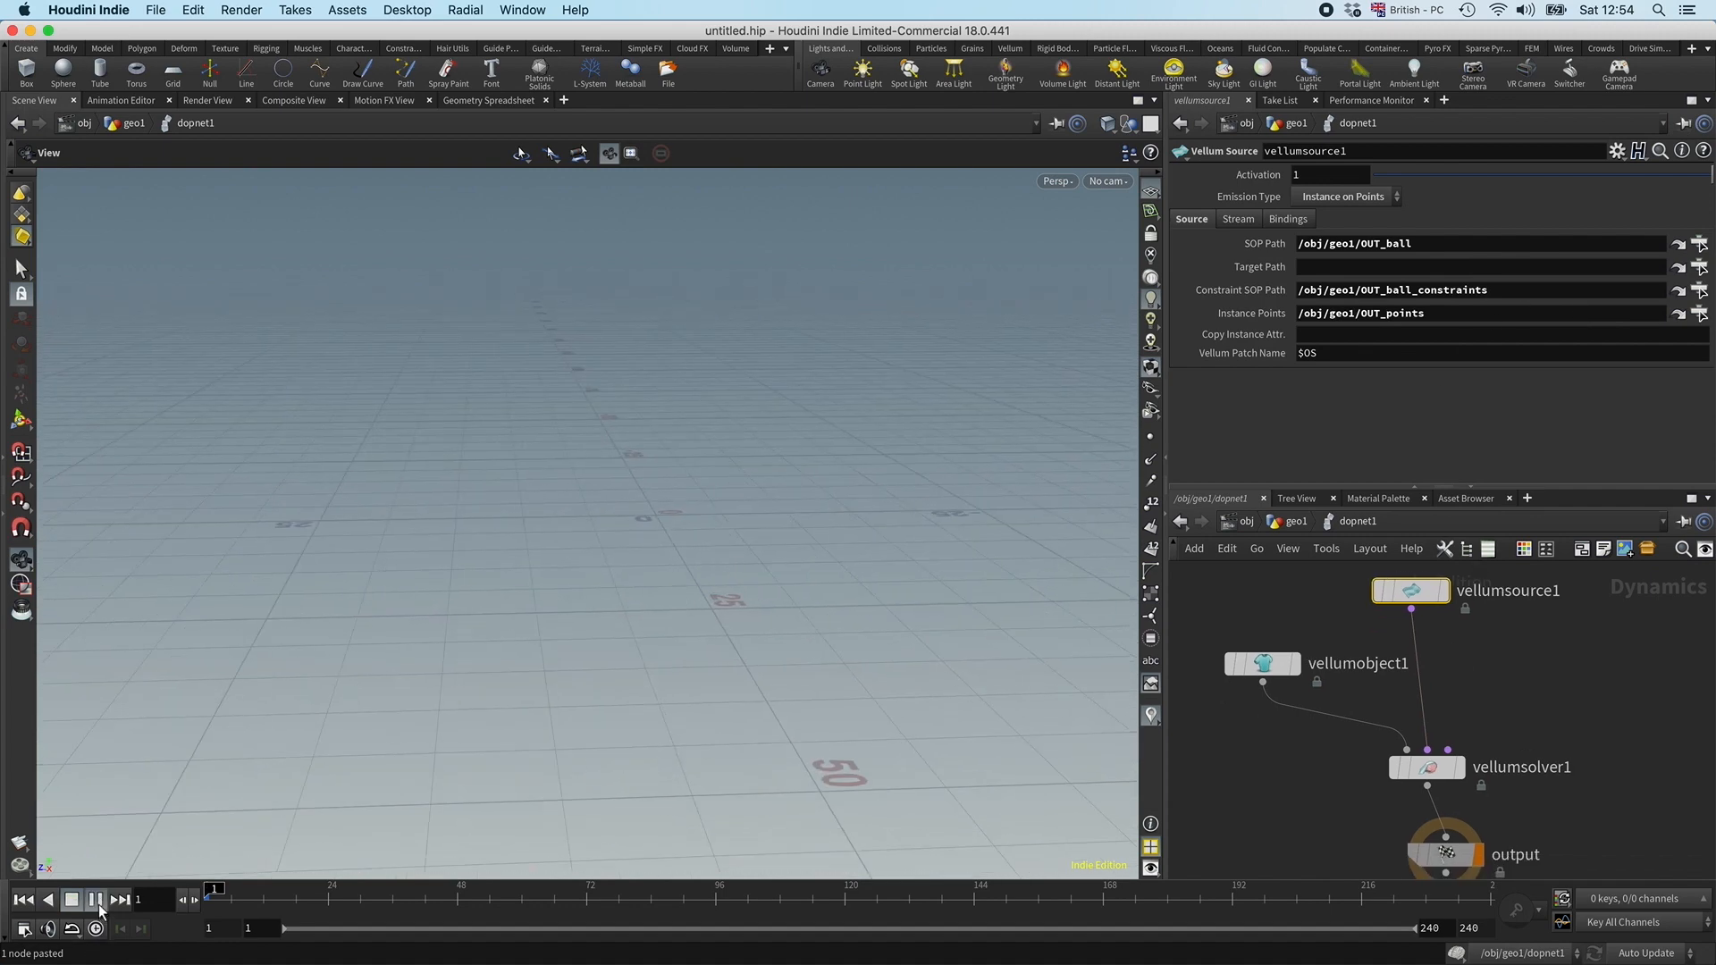
left_click(97, 901)
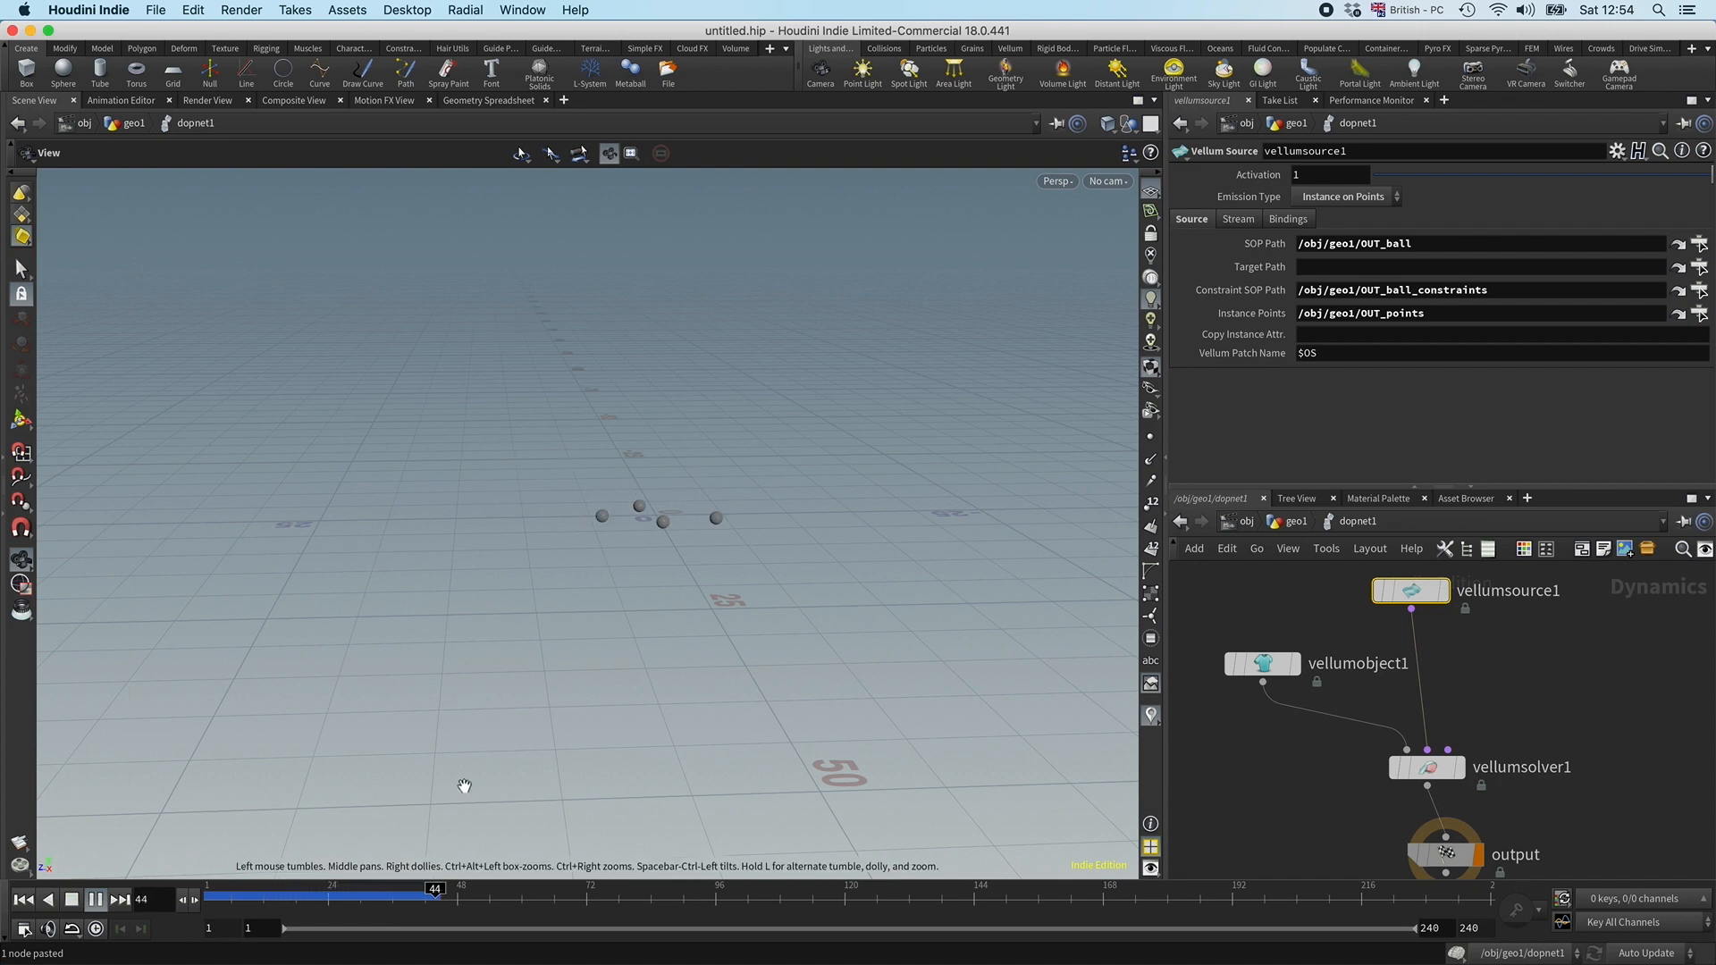
left_click(23, 900)
Step: Add a Gravity Force node between the Vellum Solver and the output node
mouse_move(1452, 691)
middle_mouse_down()
mouse_move(1423, 677)
mouse_move(1423, 700)
middle_mouse_up()
left_click_drag(1388, 617, 1394, 605)
key("Tab")
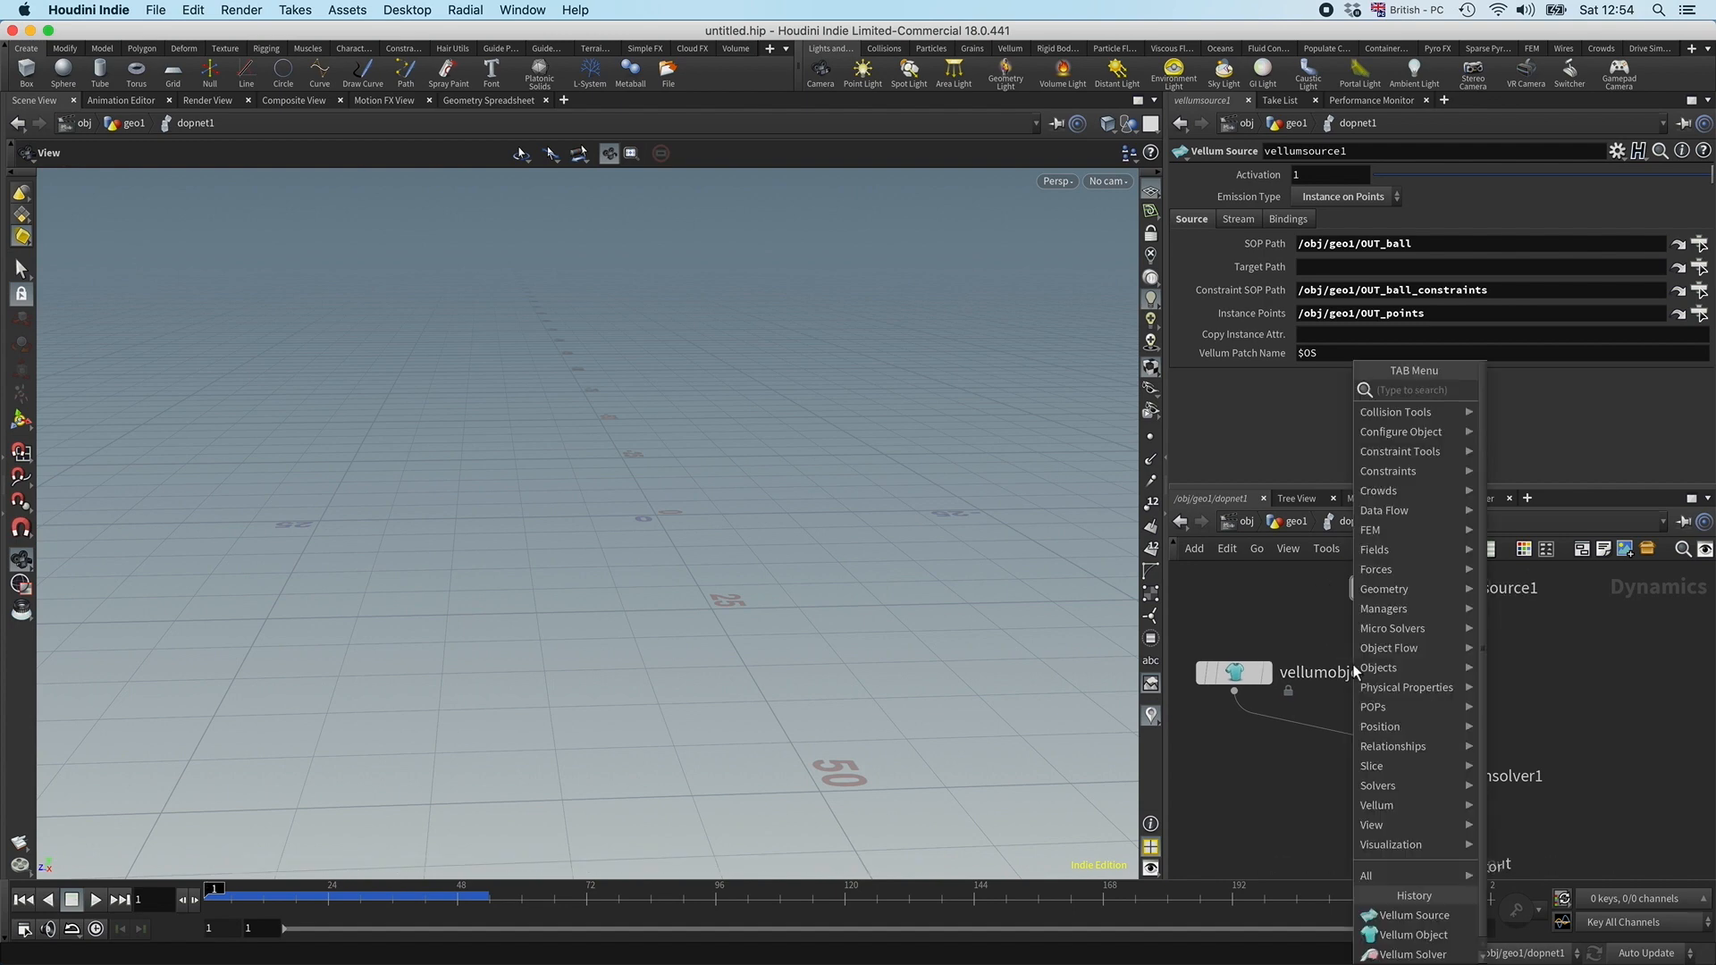
type("gravity")
key("Return")
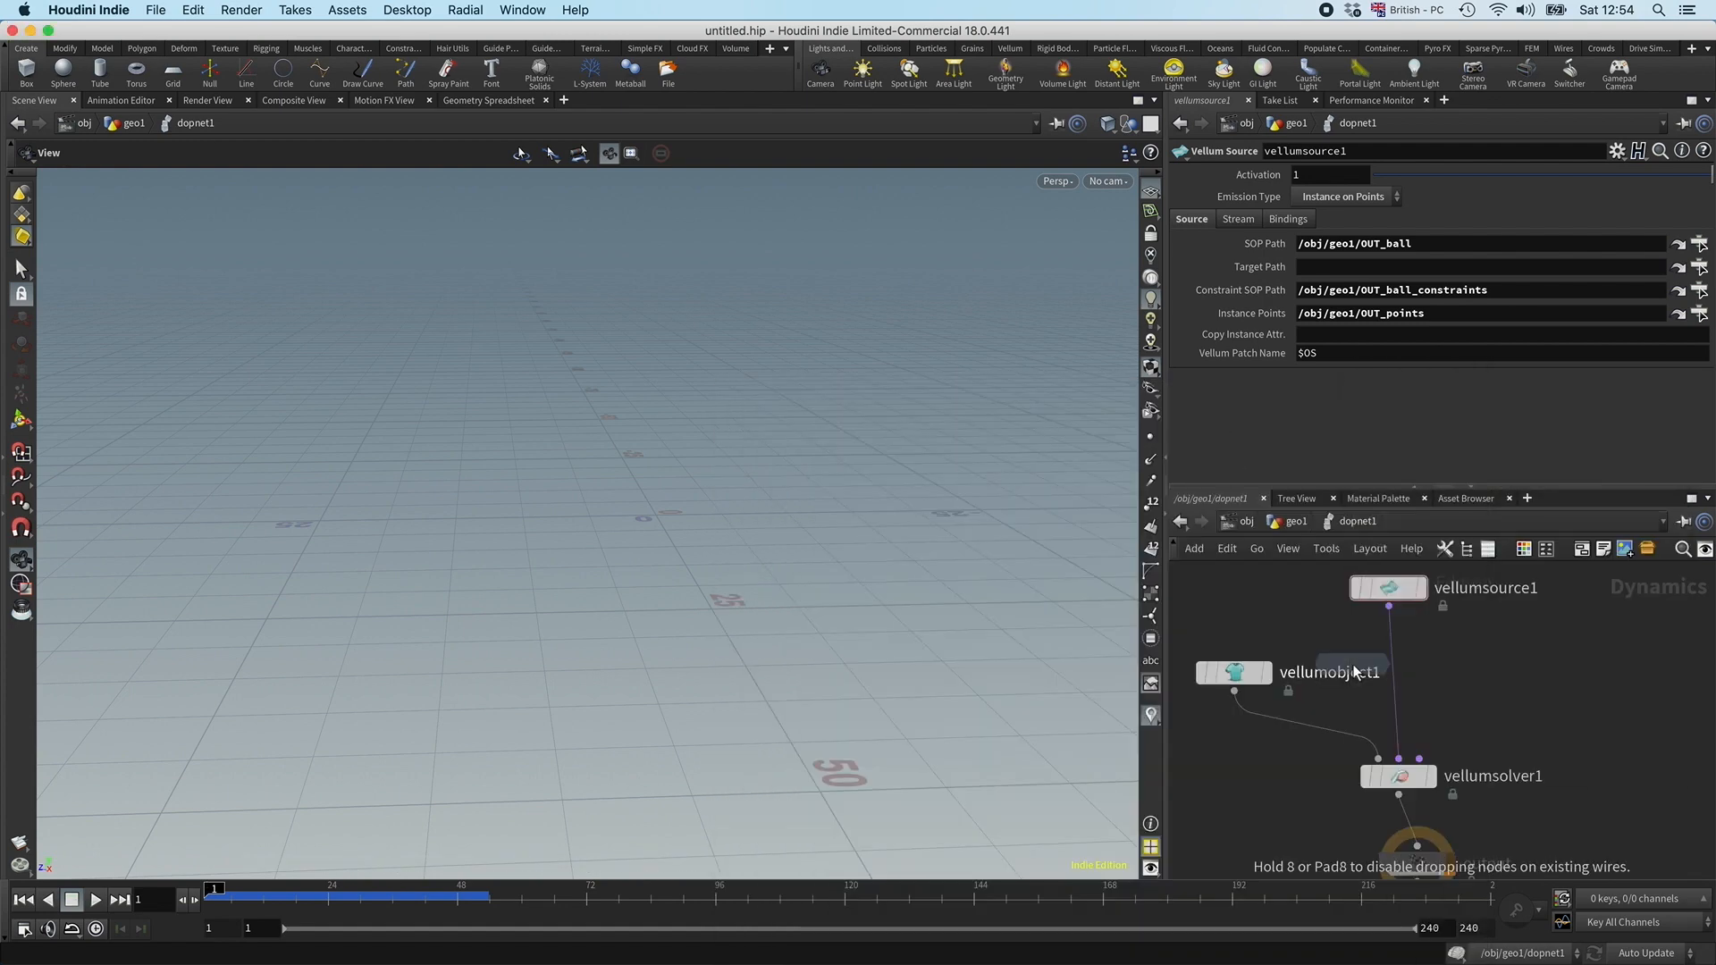
left_click(1415, 826)
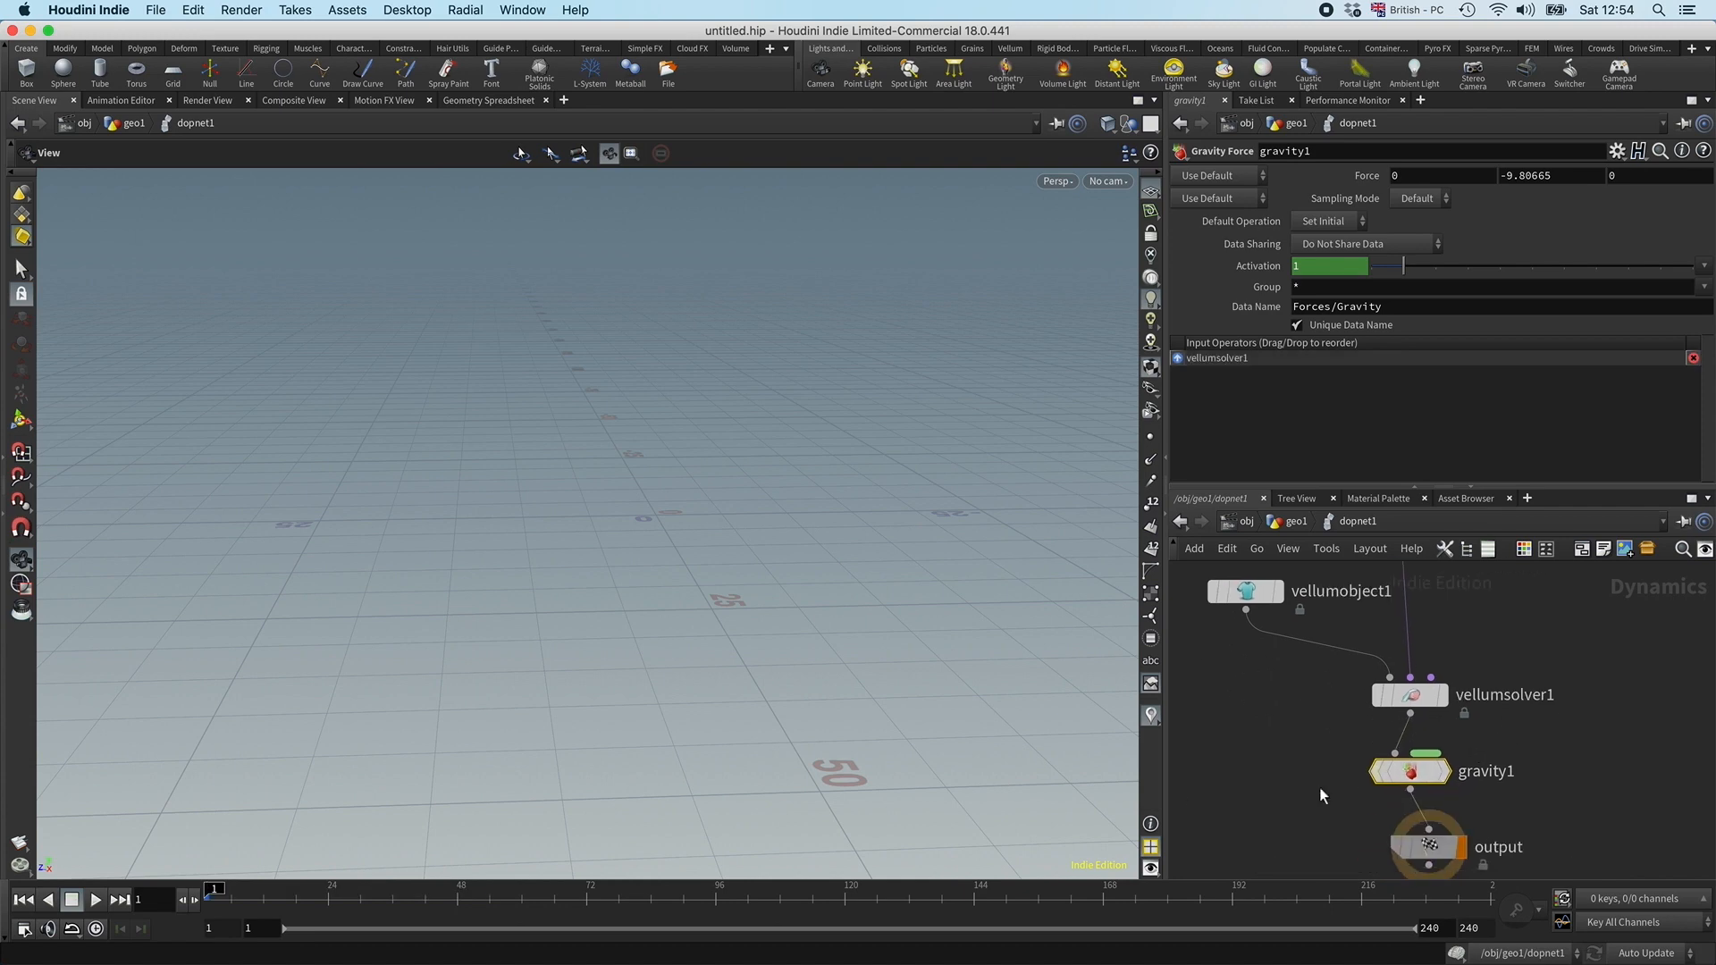
Step: Play the simulation to check how the balls fall under gravity, and return to frame 1
left_click(100, 906)
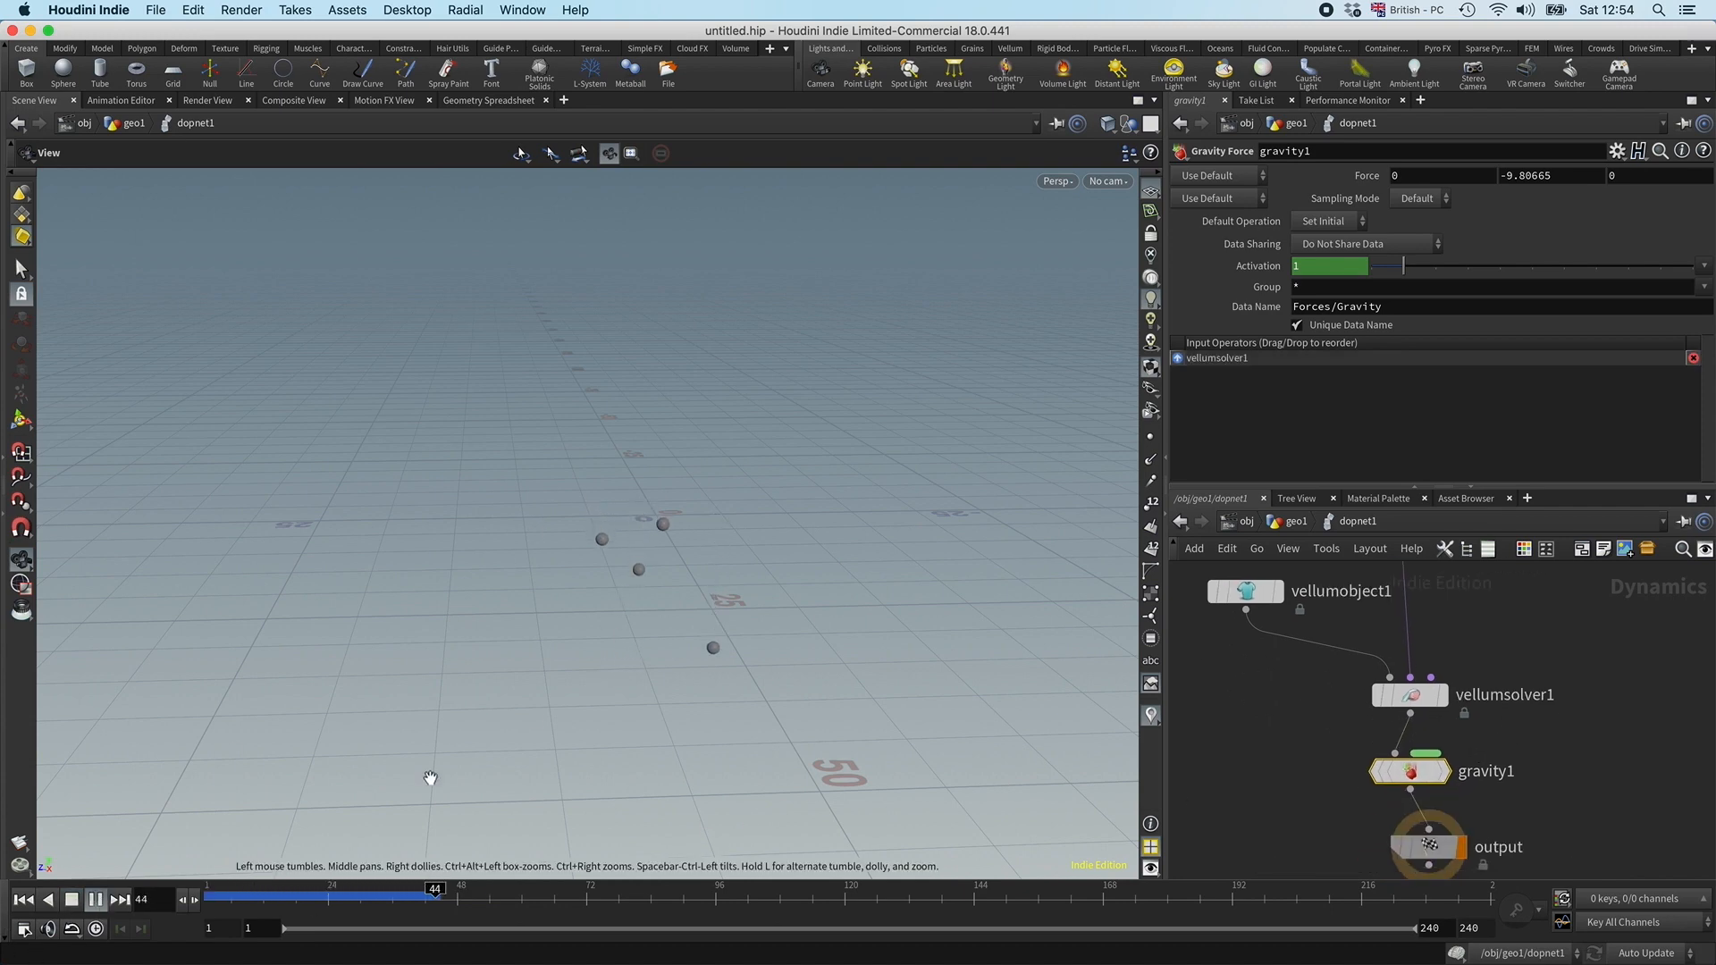
left_click(349, 892)
left_click_drag(350, 893, 208, 893)
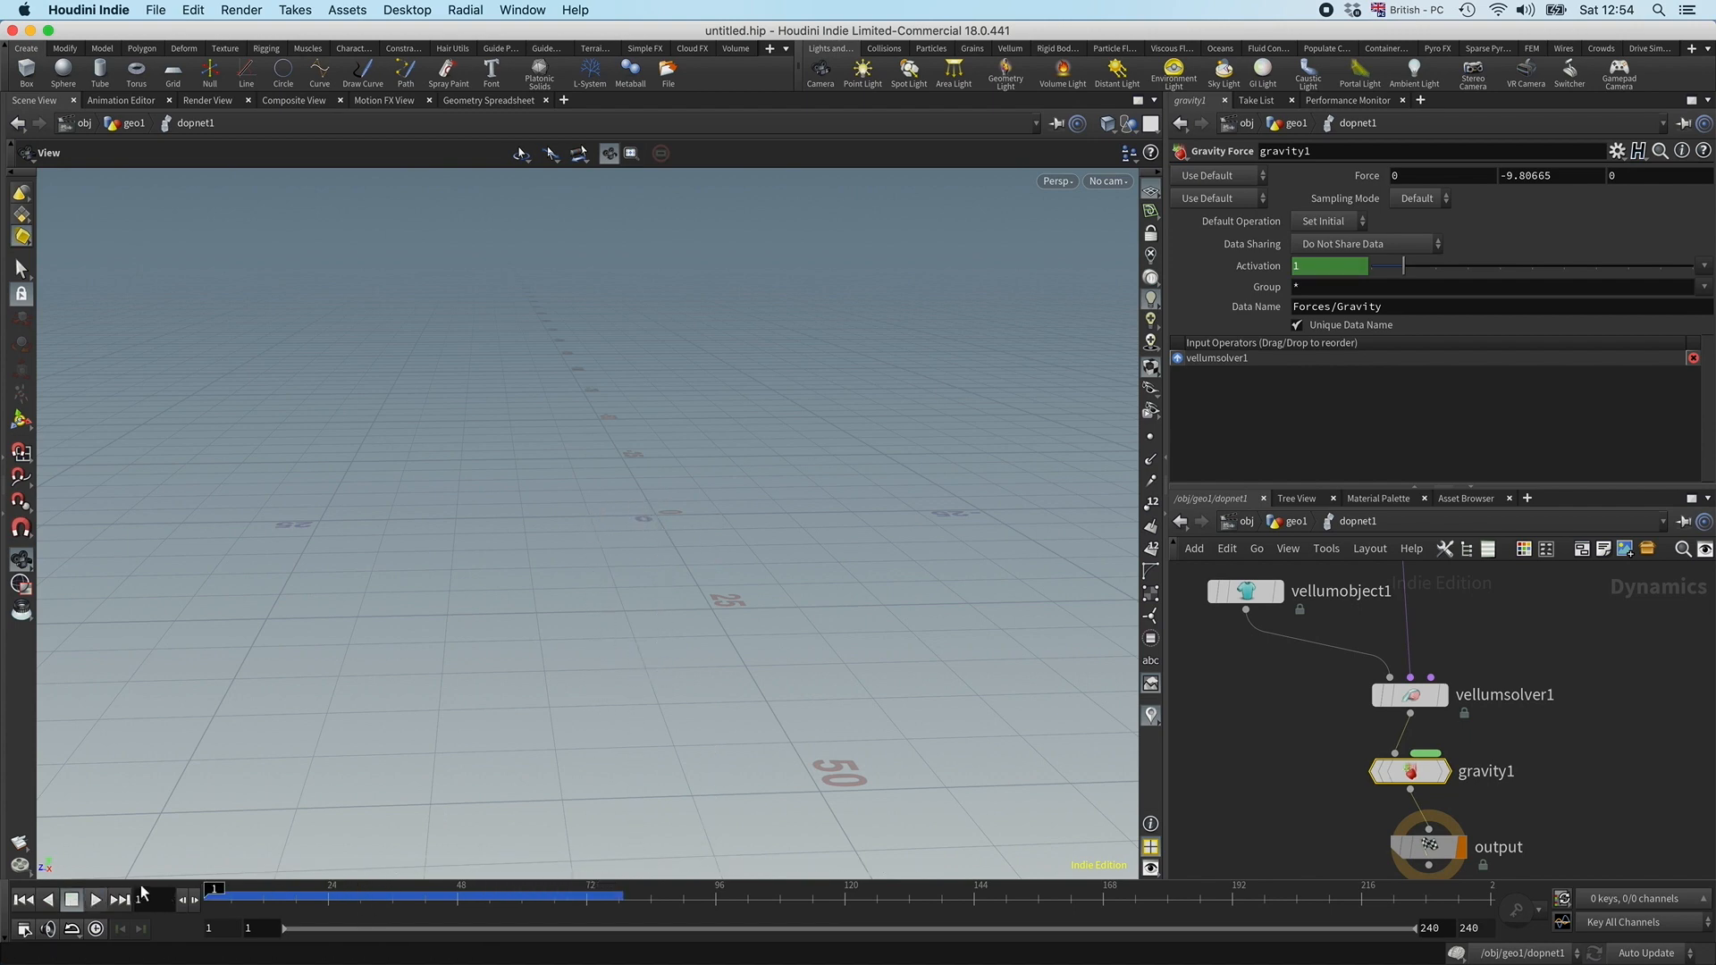
Step: Add a second Vellum Source node and place it beside the first one
key("h")
key("Tab")
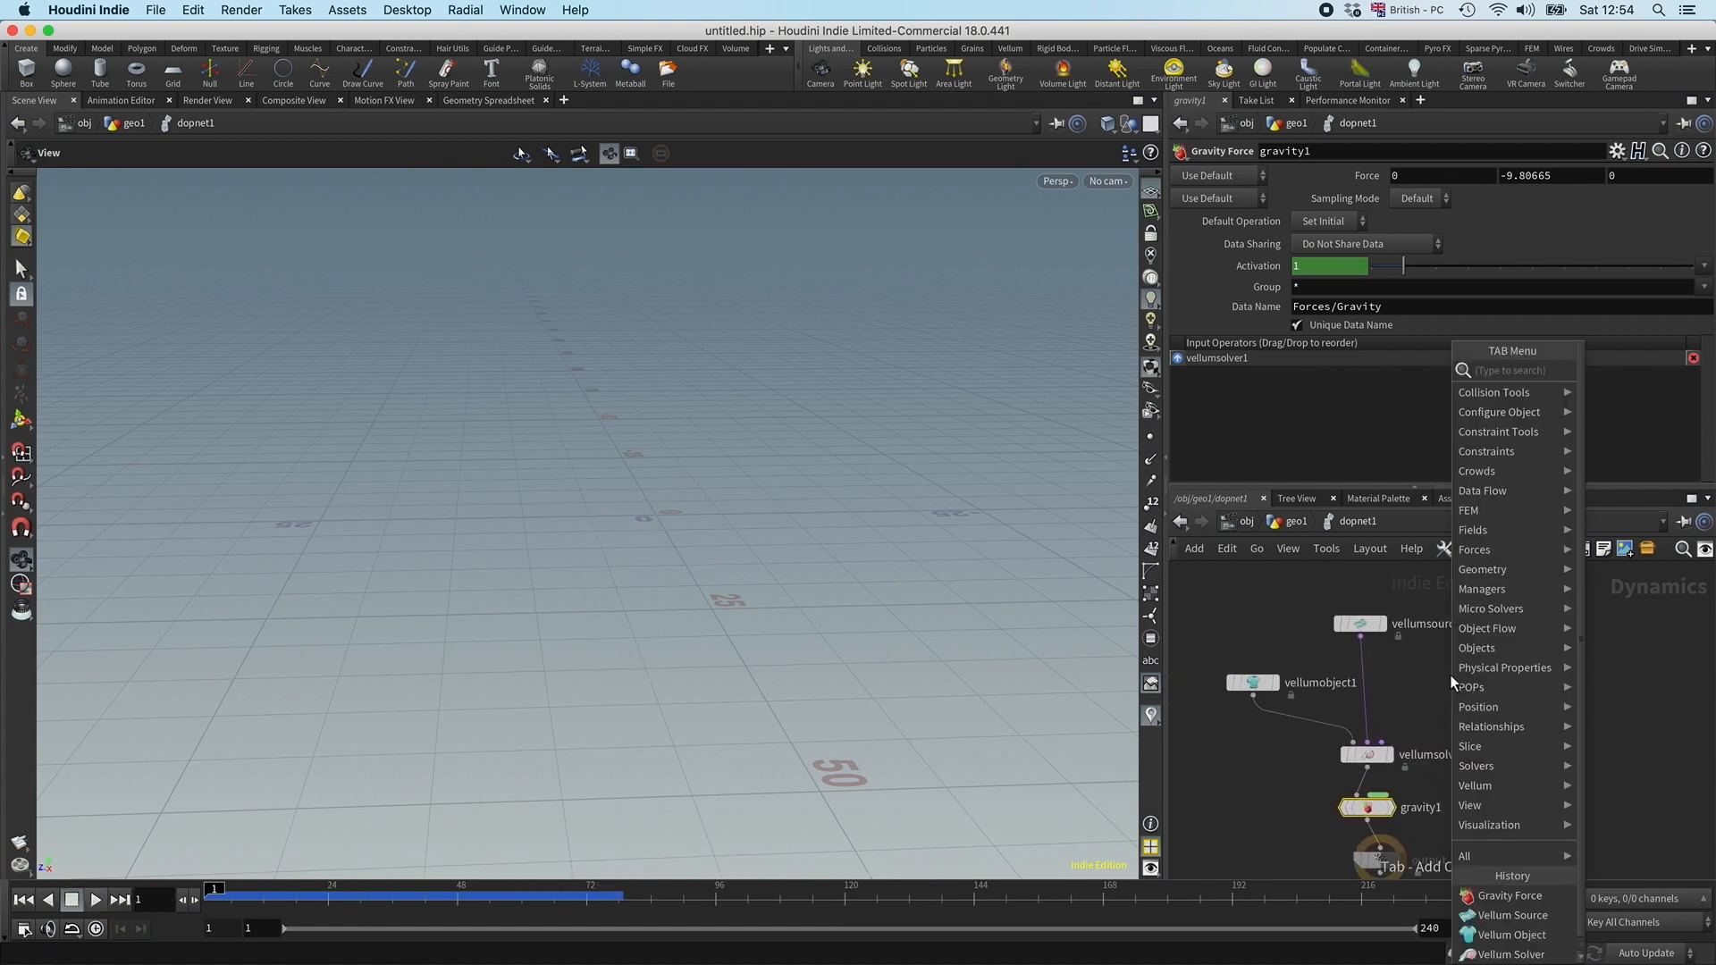
type("vellum sou")
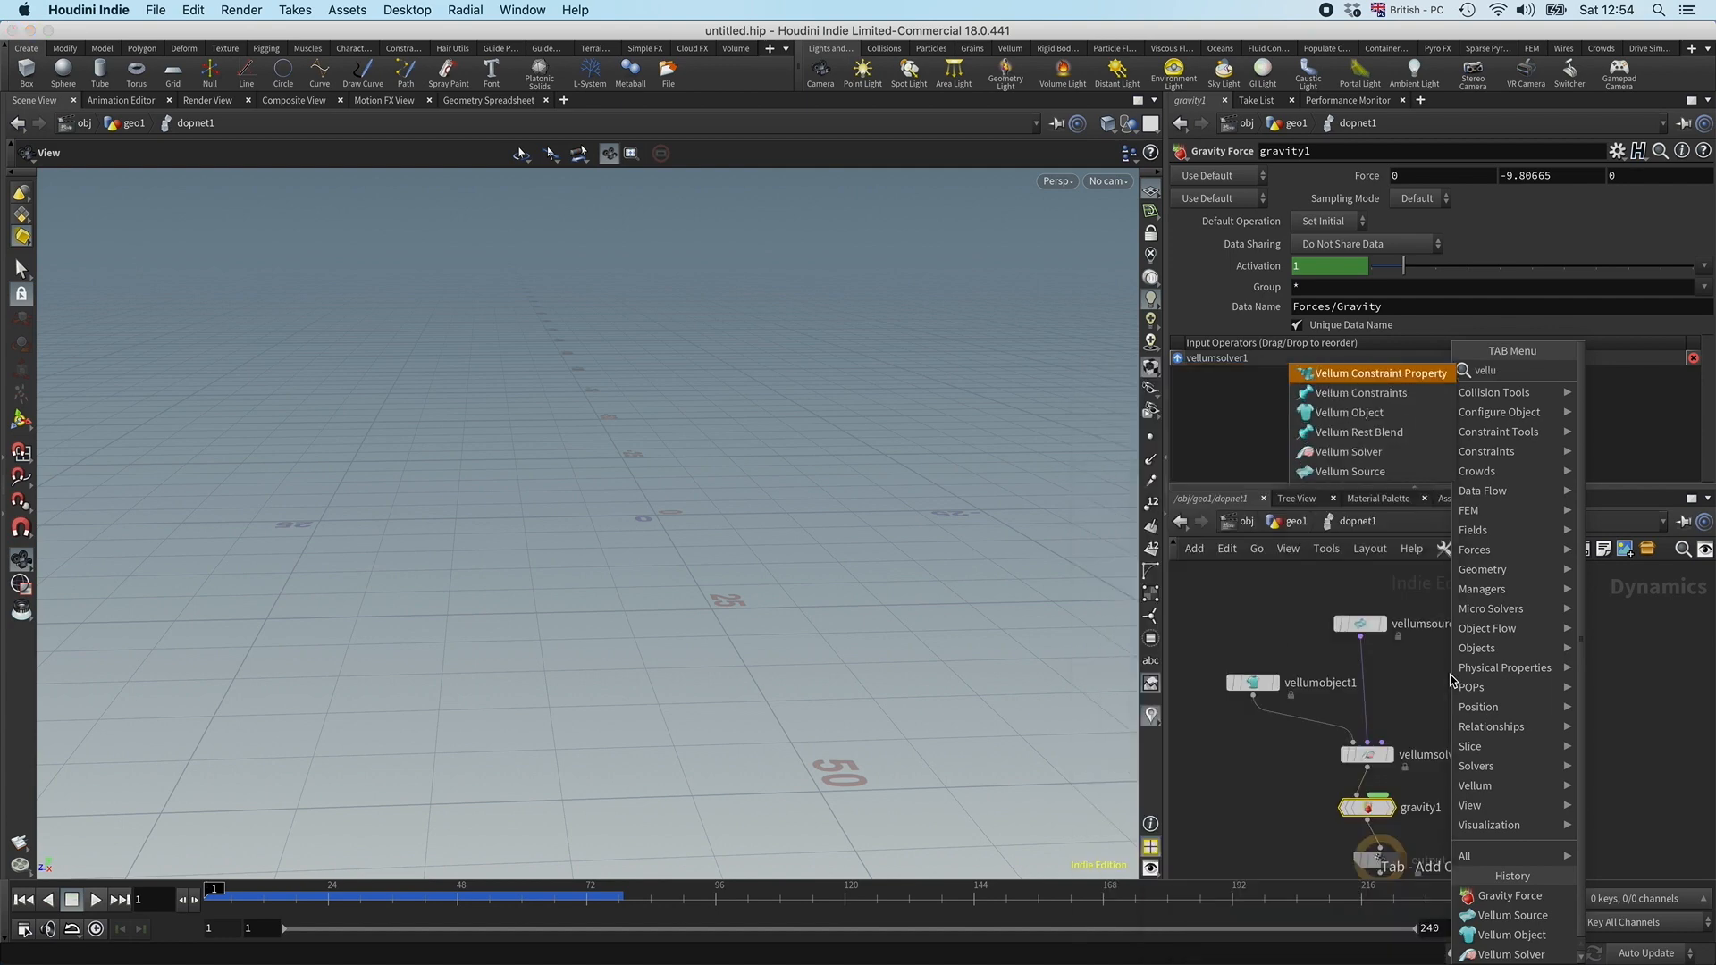
key("Return")
key("Return")
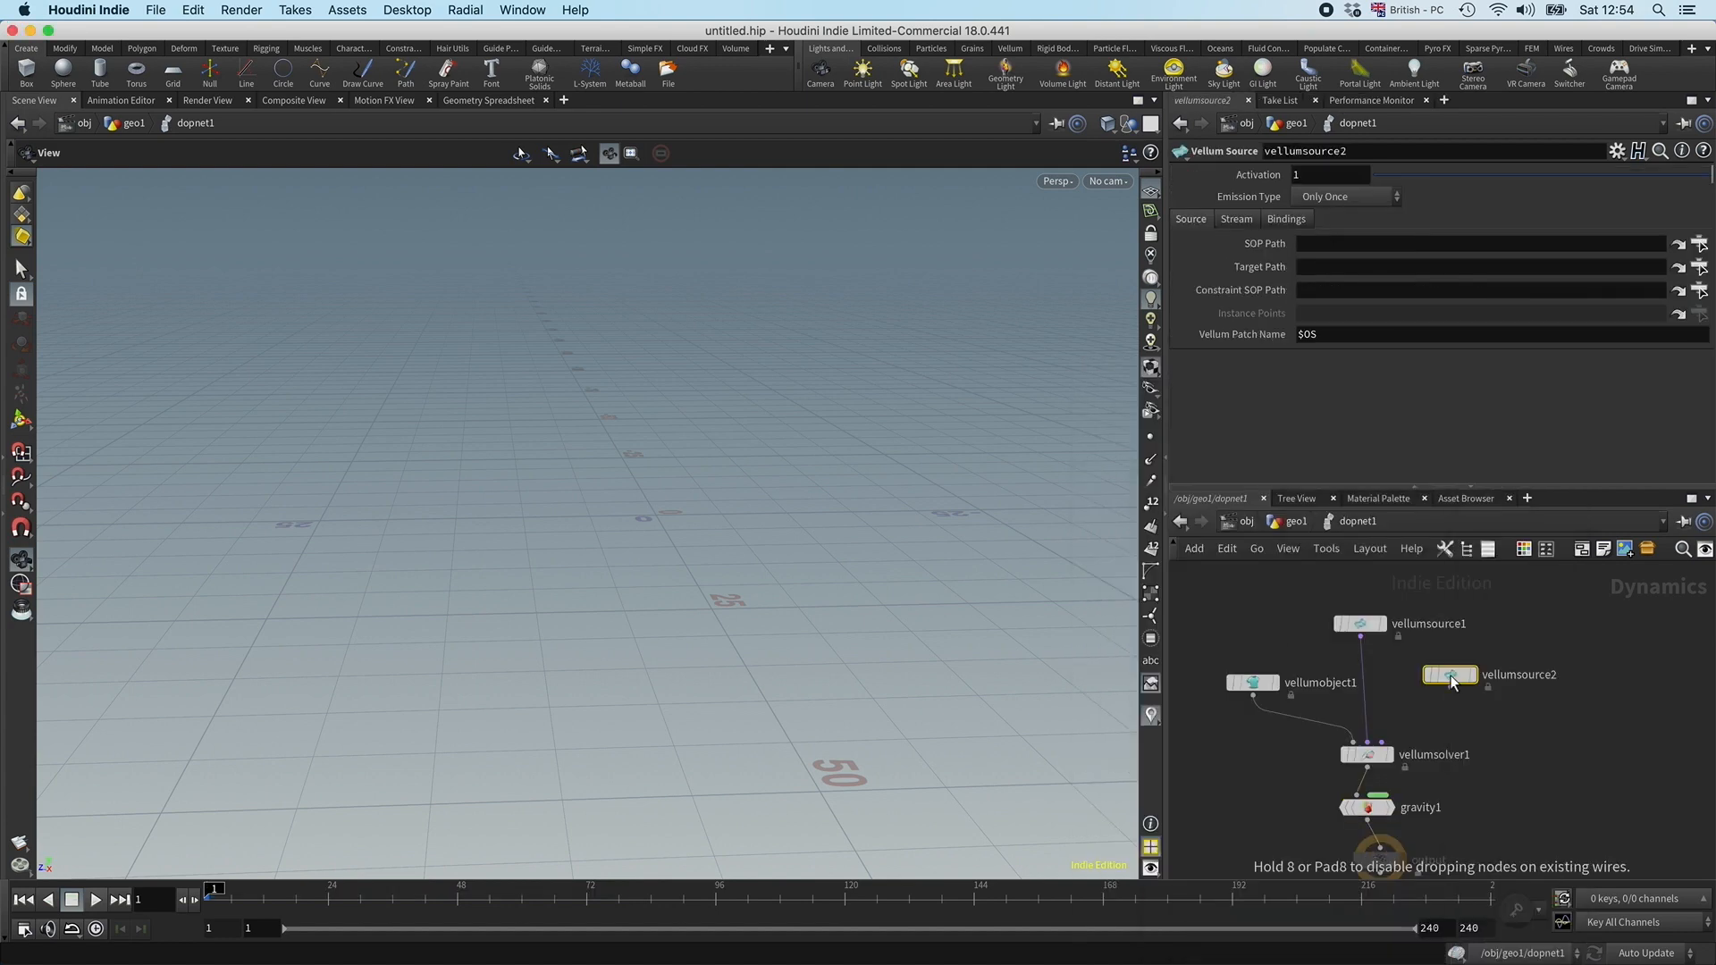
left_click_drag(1451, 676, 1460, 638)
Step: Rename the first Vellum Source node to balls and move it further away from the second source
left_click(1408, 625)
double_click(1407, 626)
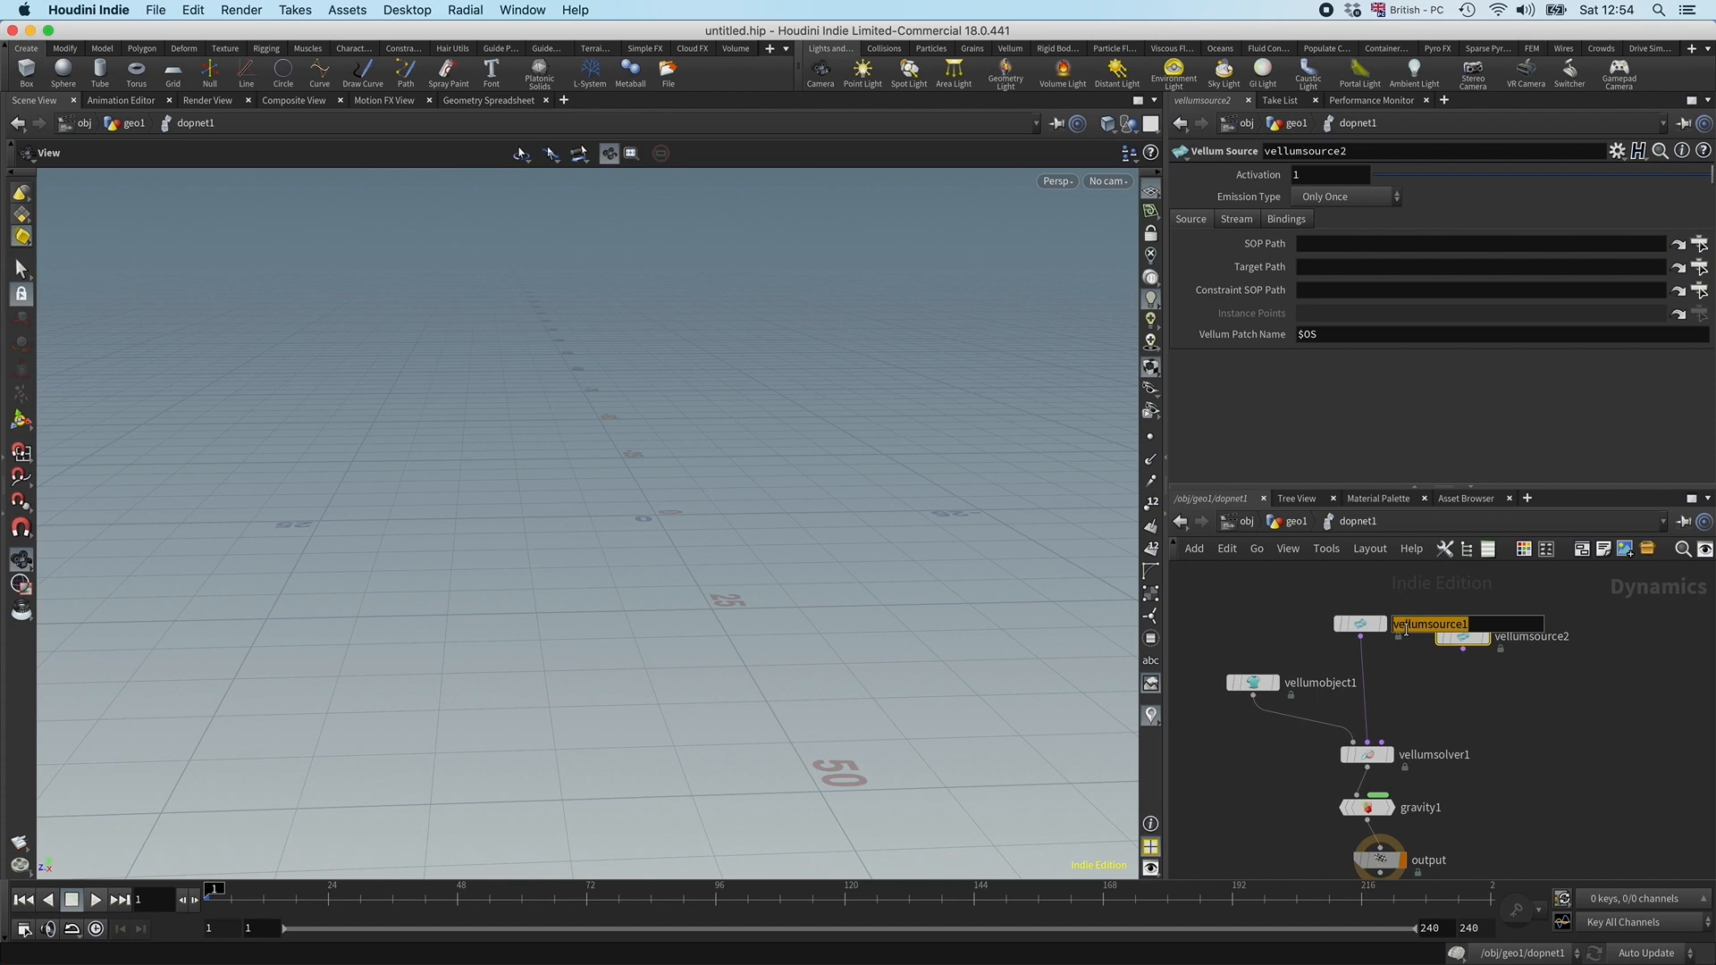
type("balls")
key("Return")
left_click_drag(1359, 623, 1330, 616)
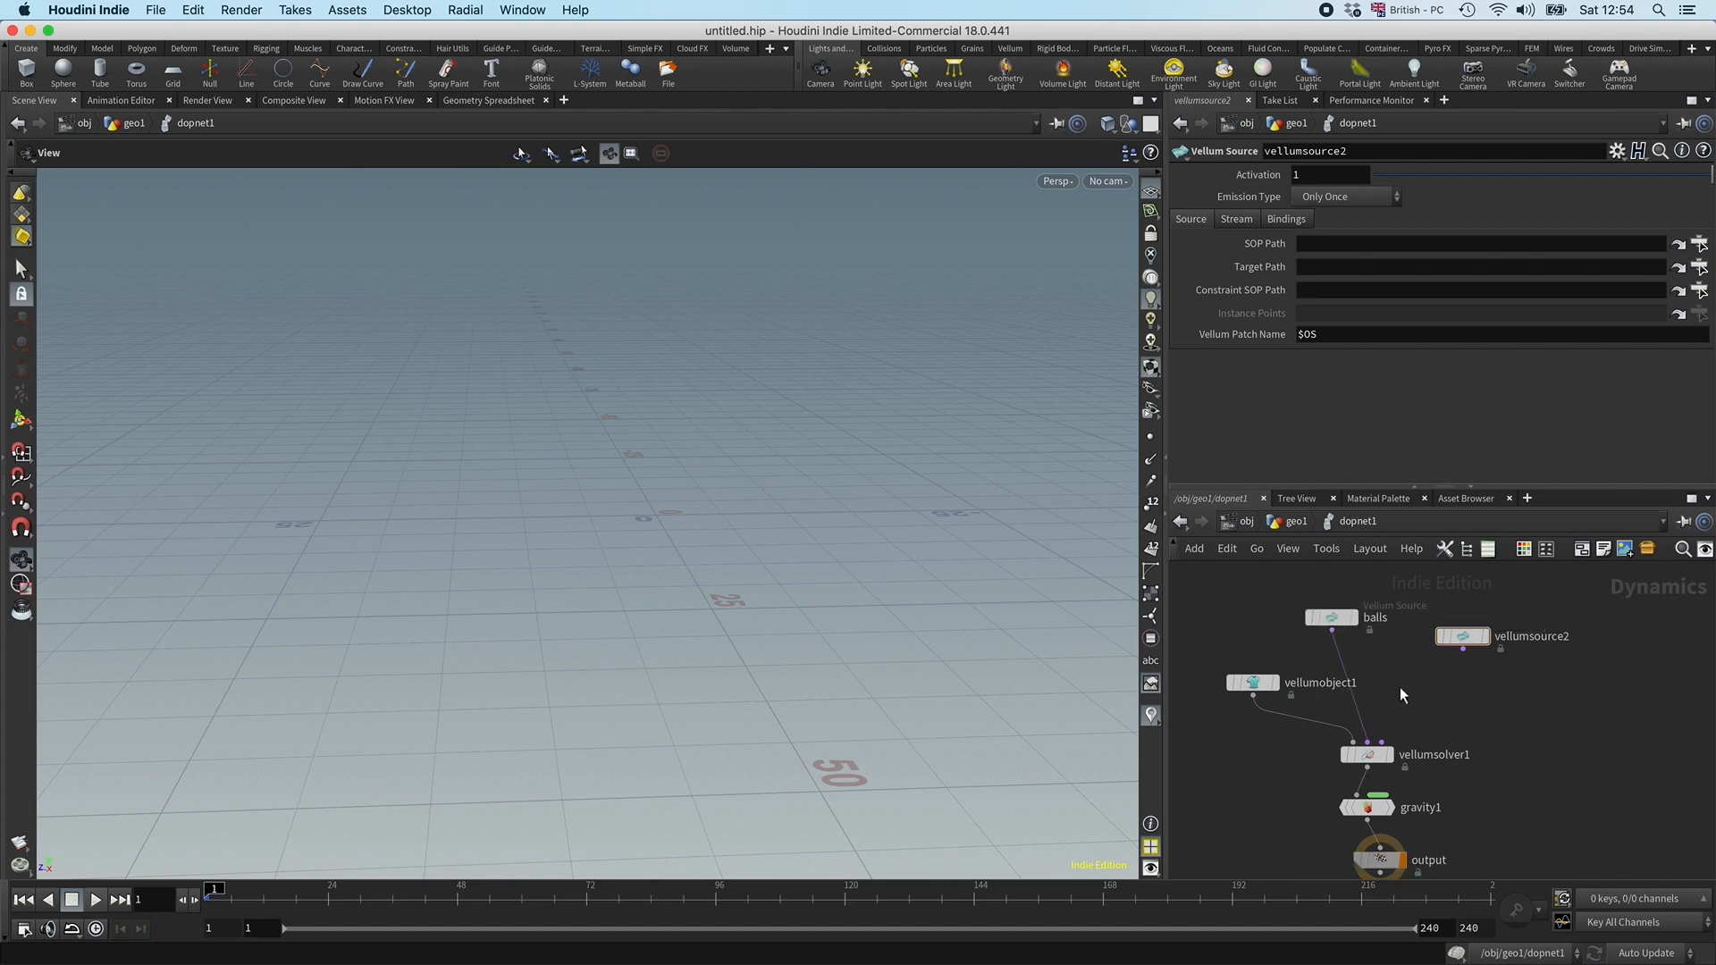
Step: Insert a Merge node between the balls source and the Vellum Solver and connect the second Vellum Source to it
key("Tab")
type("merg")
key("Return")
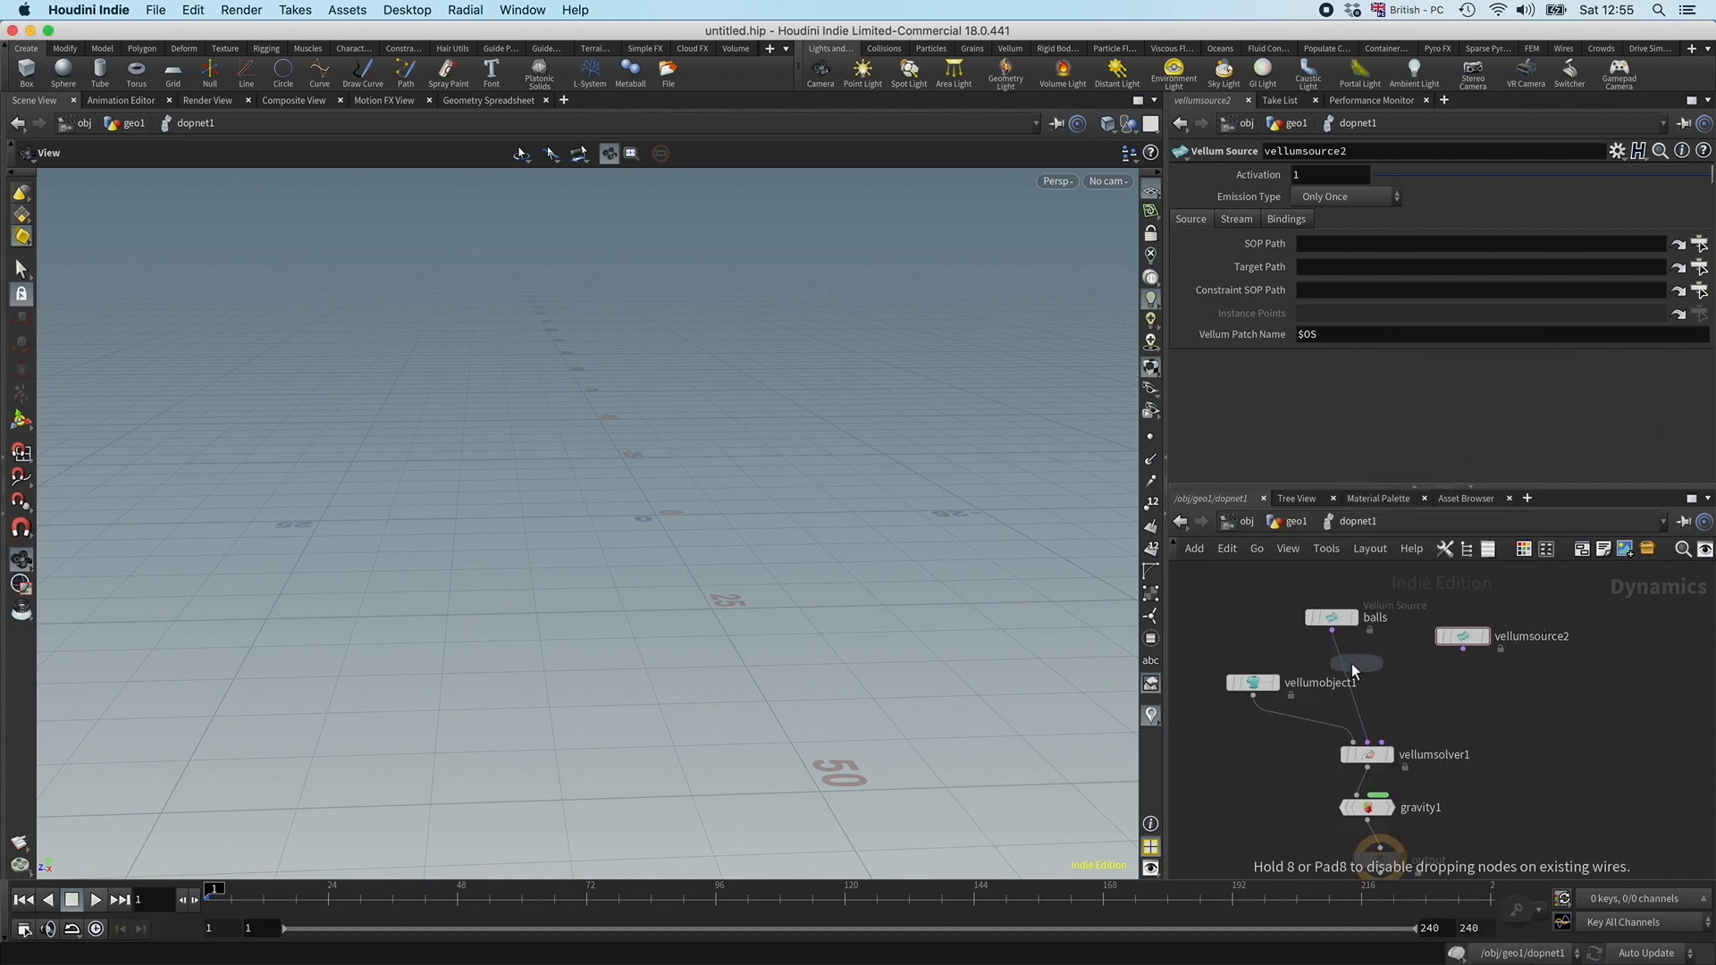
left_click(1346, 671)
left_click_drag(1347, 659, 1438, 628)
Step: Rename the second Vellum Source node to grid
double_click(1516, 618)
type("grid")
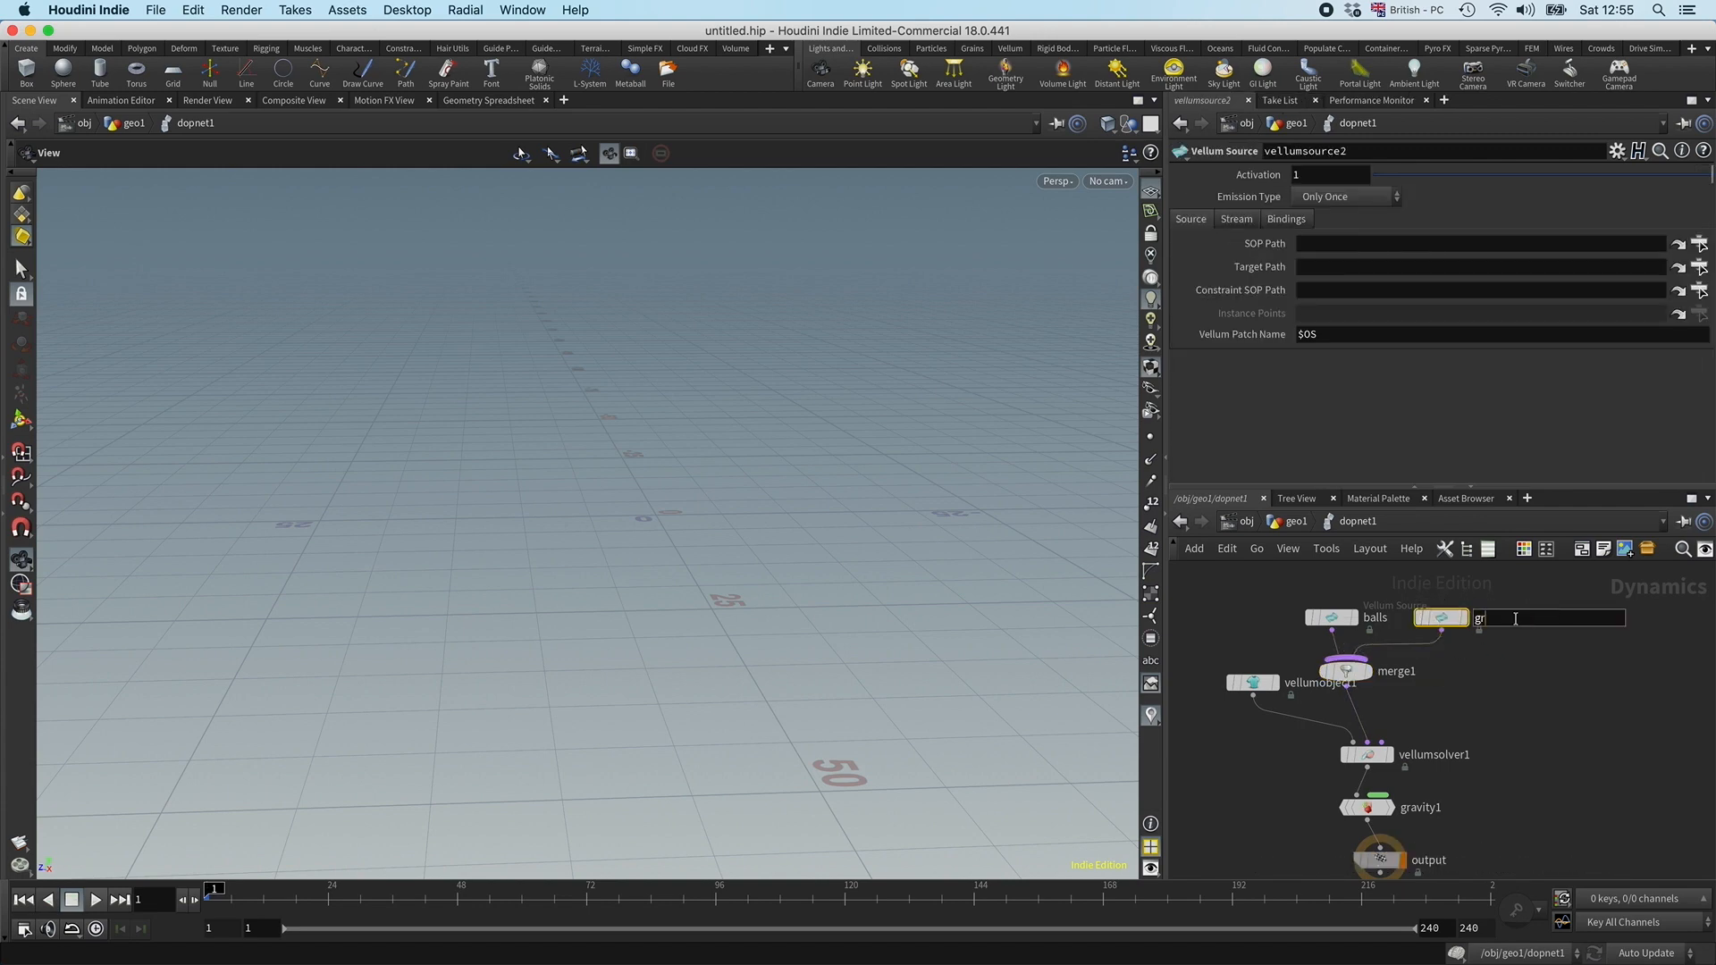
key("Return")
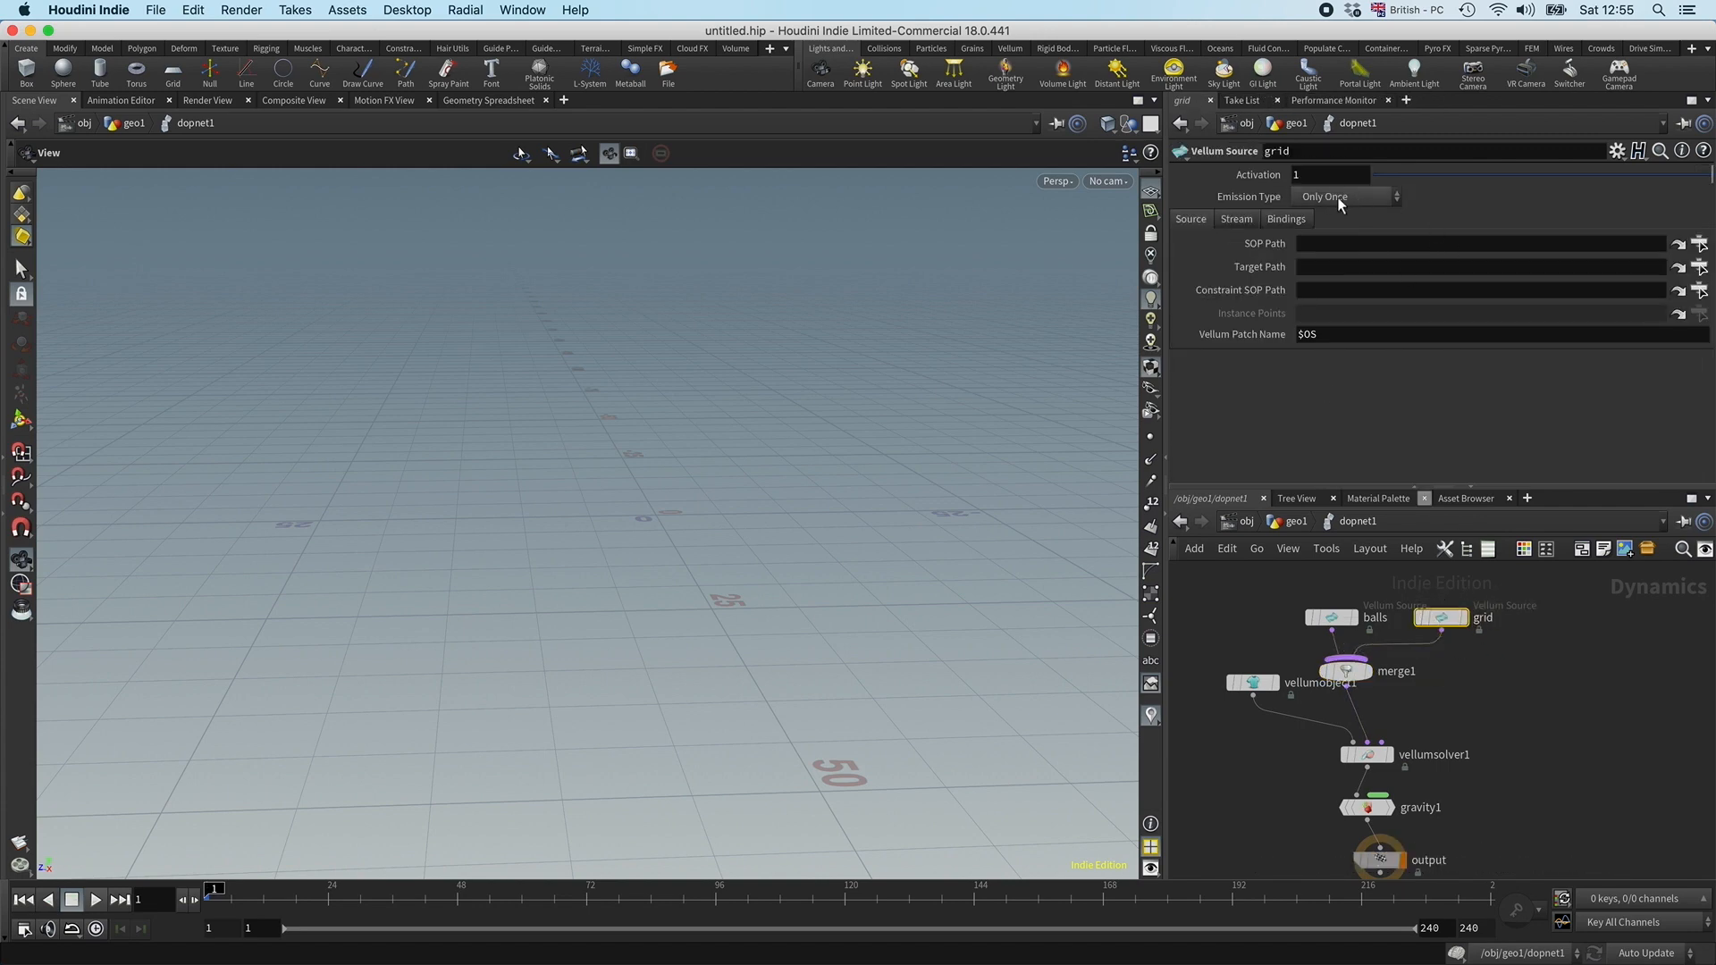
Step: Set the grid source's SOP Path to /obj/geo1/OUT_grid and its Constraint SOP Path to /obj/geo1/OUT_grid_constraints
left_click(1698, 243)
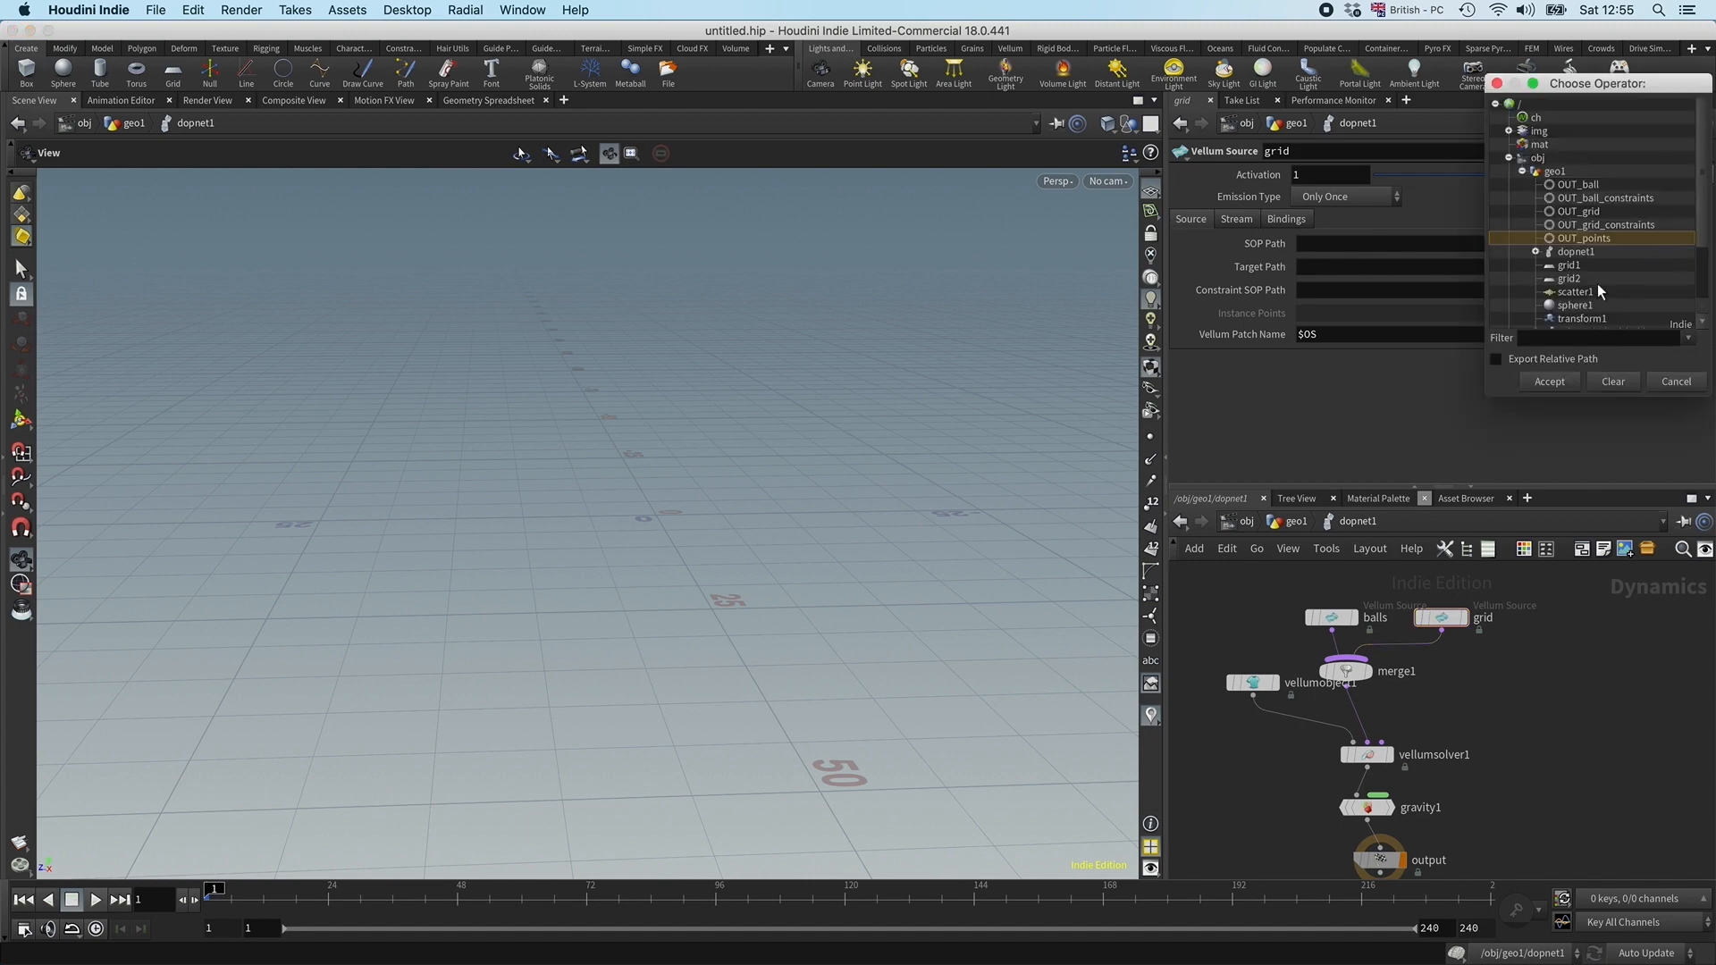
double_click(1577, 211)
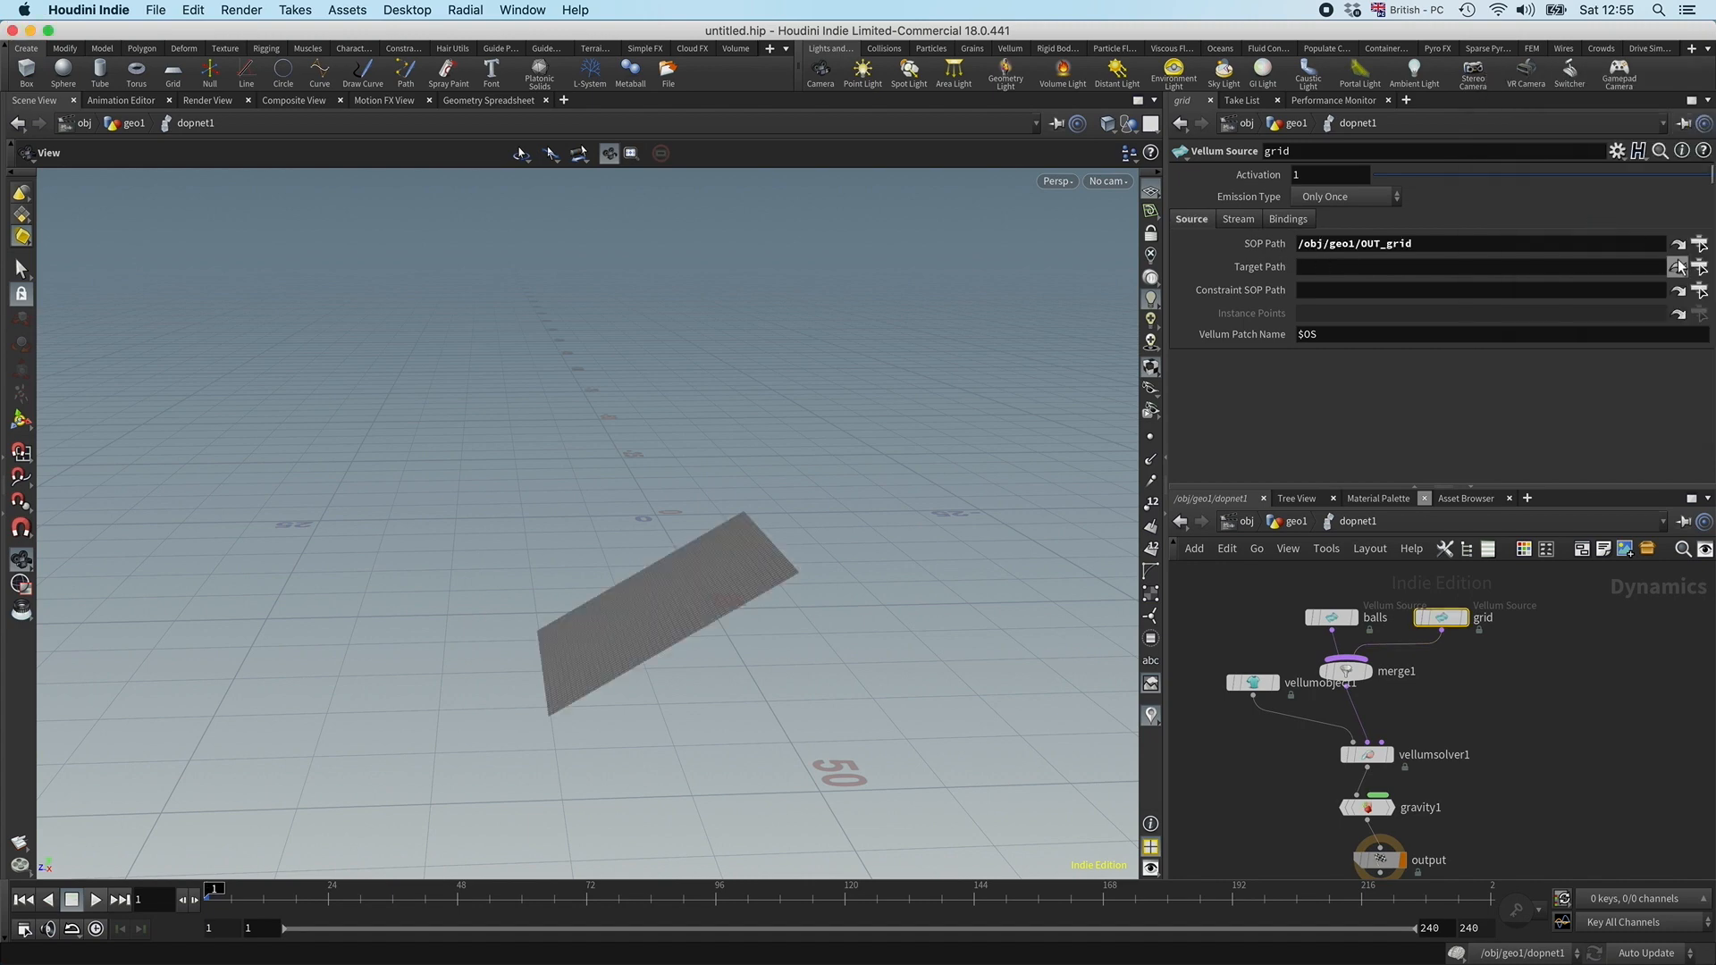
left_click(1699, 291)
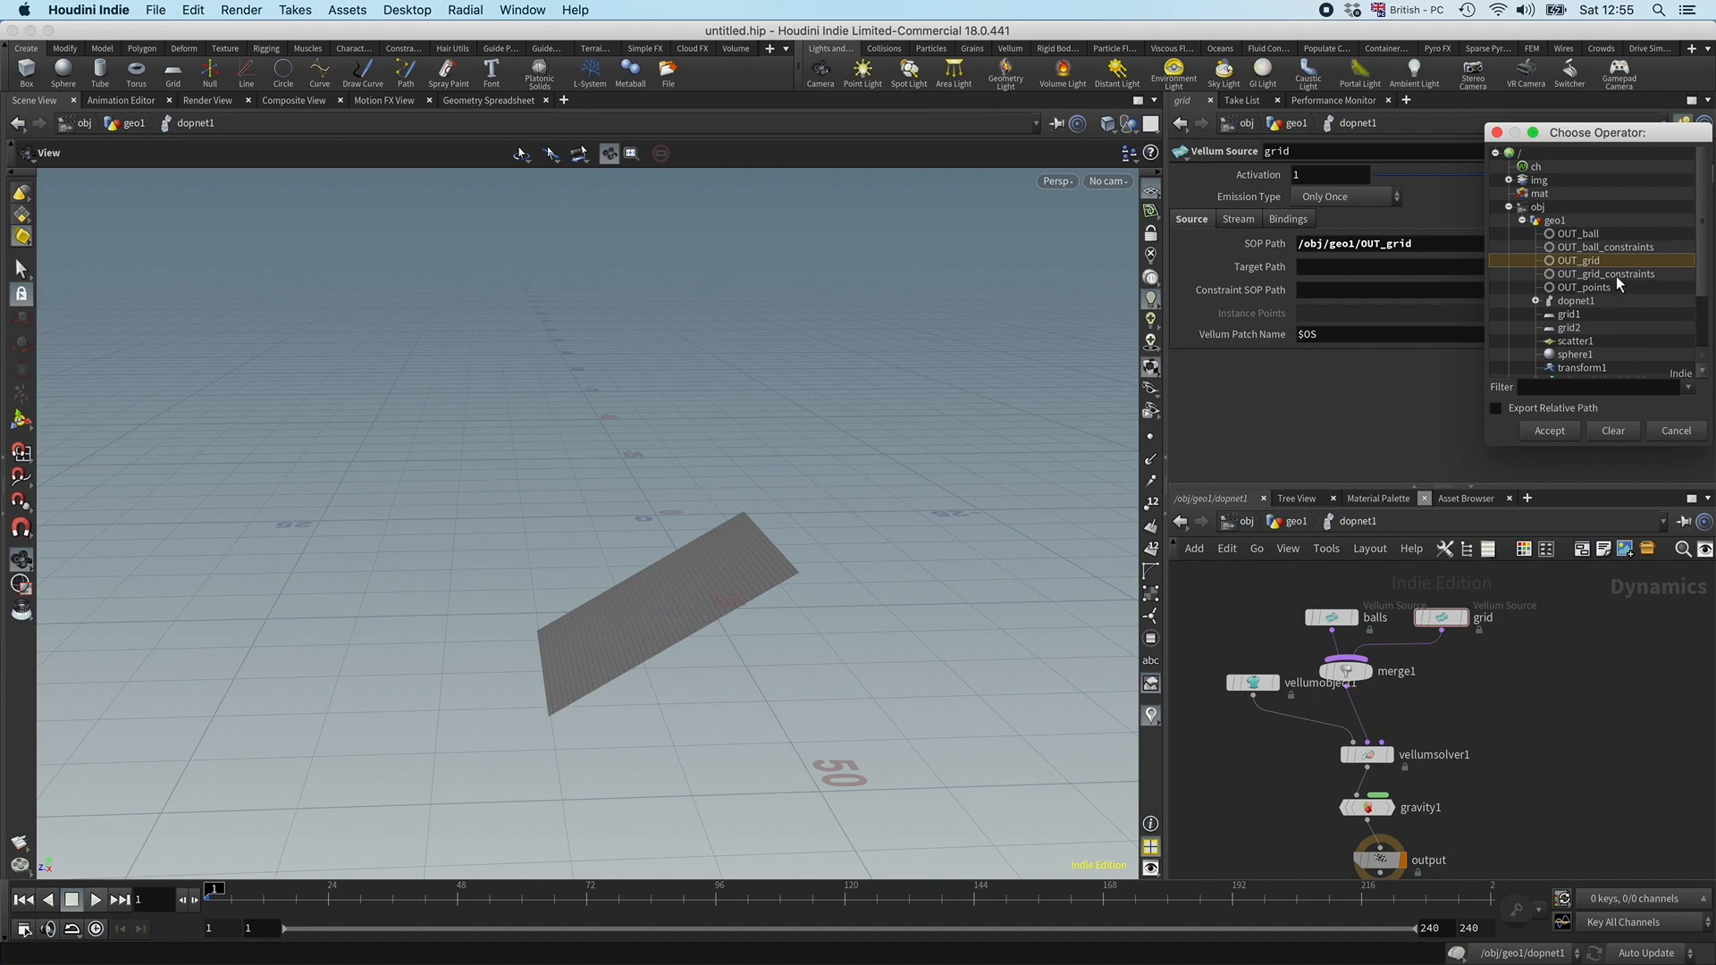
double_click(1614, 275)
Step: Play the simulation and examine from the side, around frames 46 to 49, how closely the balls touch the sloped grid
left_click_drag(858, 597, 819, 577)
left_click(95, 900)
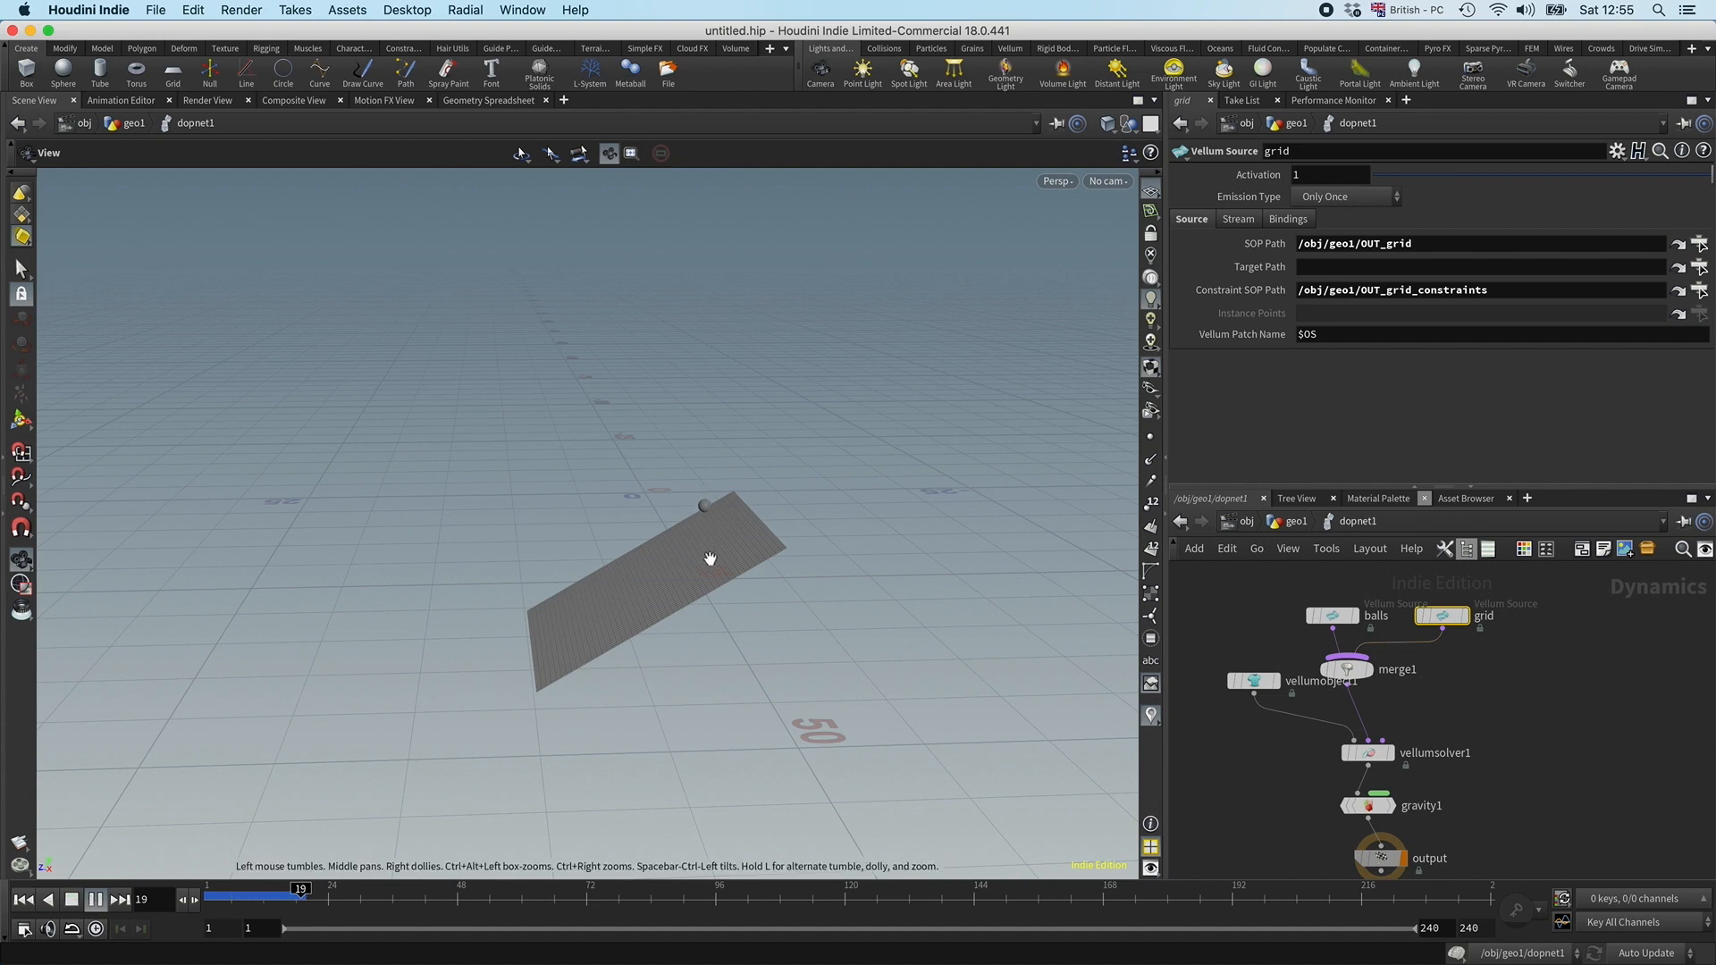
left_click_drag(720, 572, 658, 632)
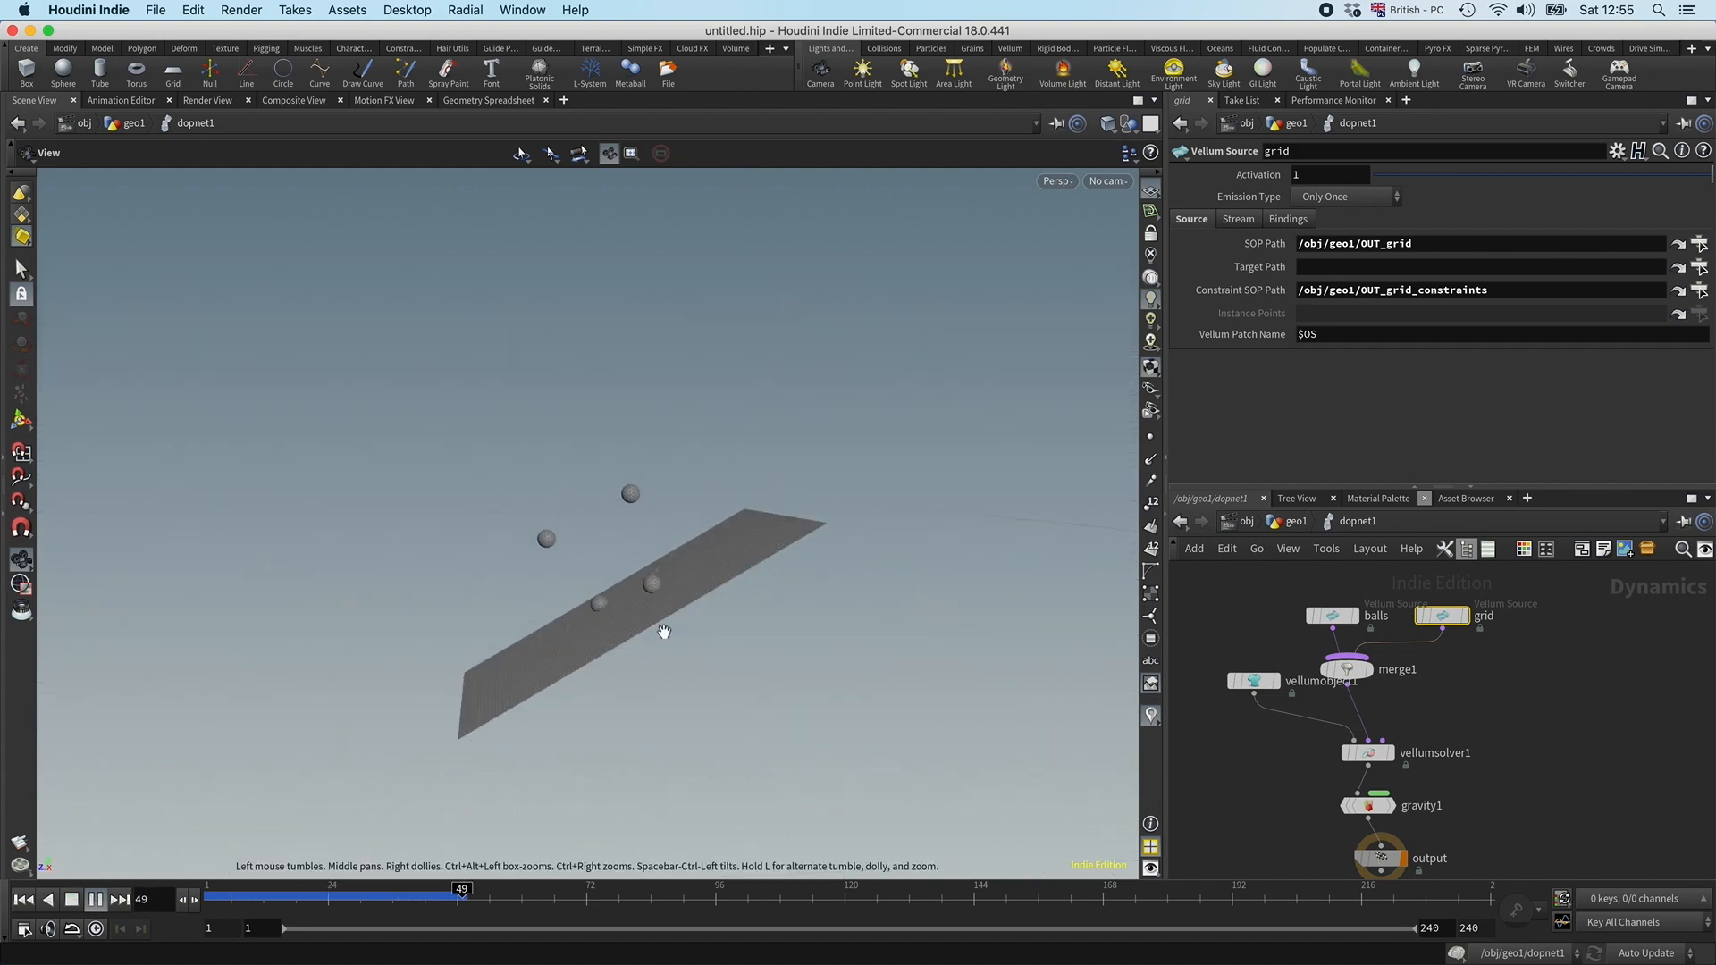
left_click(441, 896)
left_click_drag(628, 652, 586, 543)
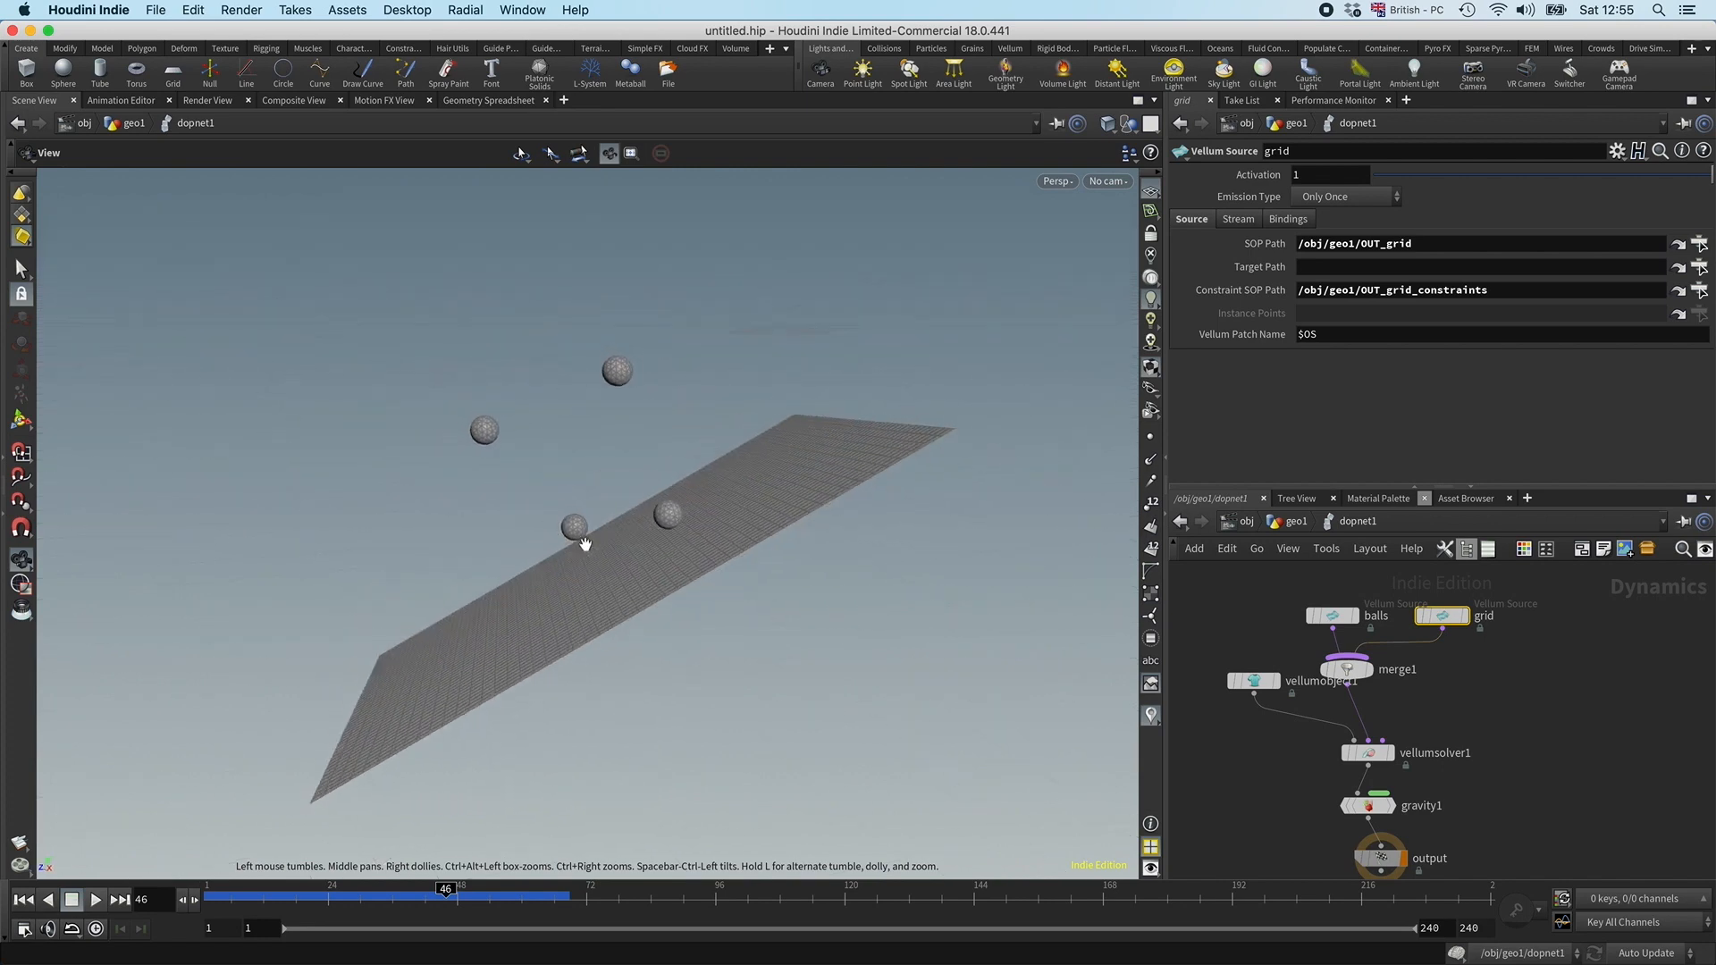
right_click_drag(586, 543, 766, 521)
left_click_drag(766, 521, 762, 491)
right_click_drag(762, 491, 830, 489)
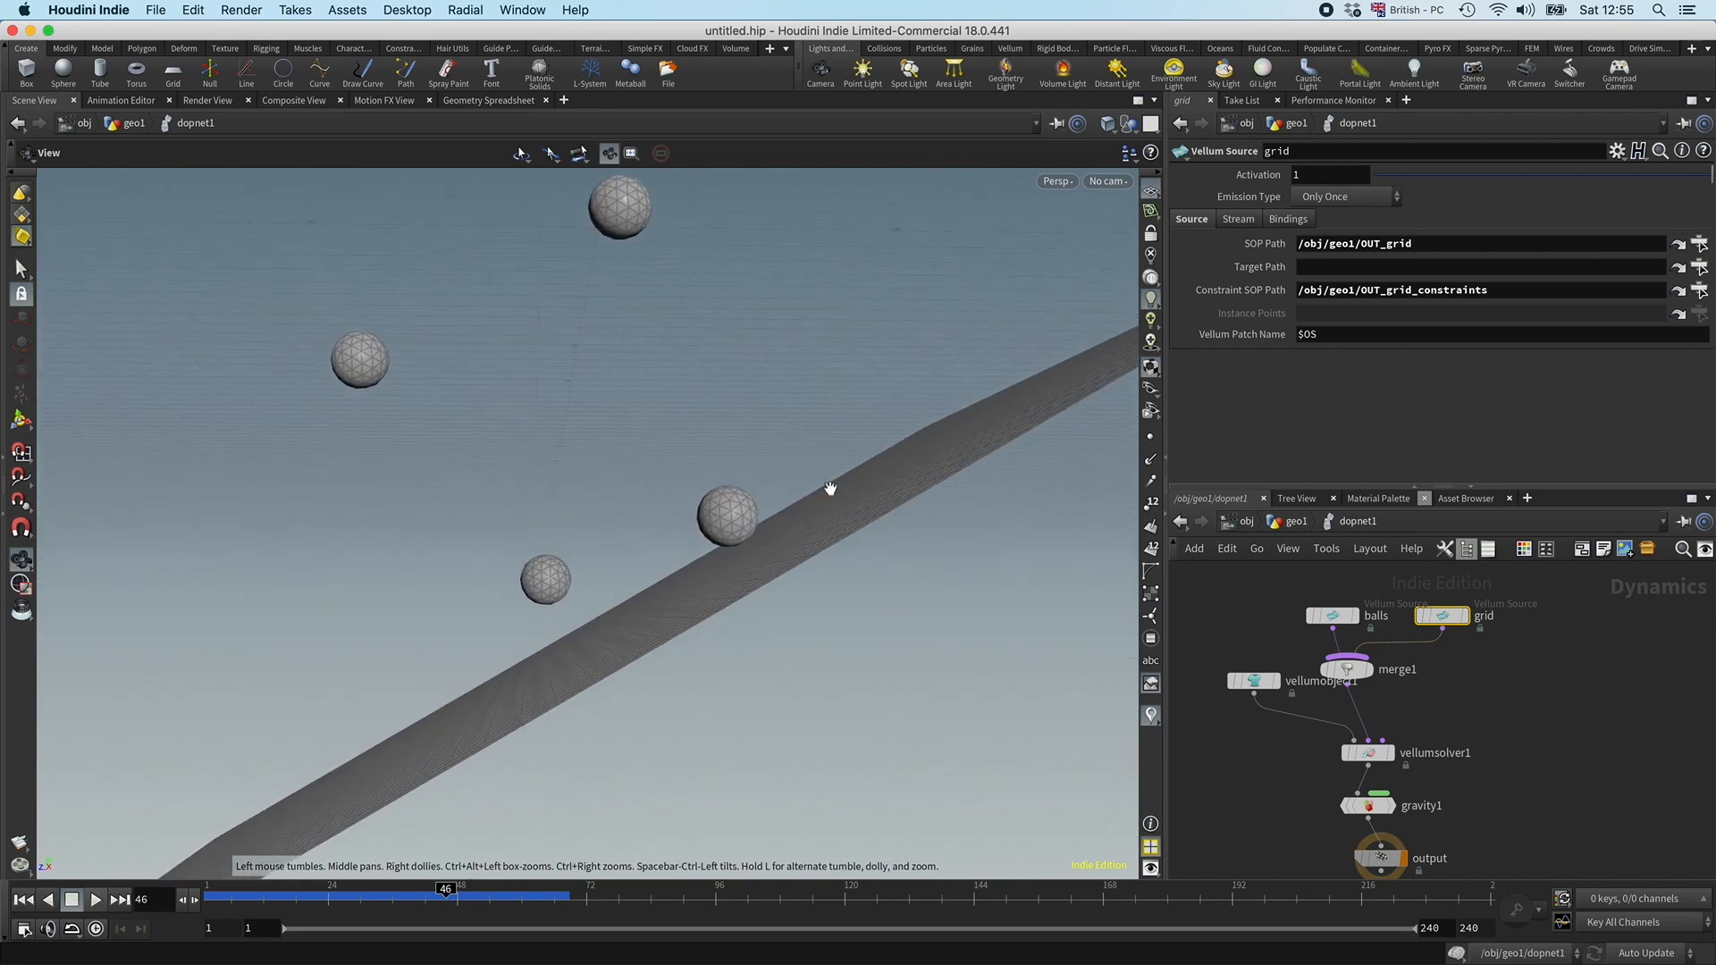
left_click_drag(831, 488, 778, 502)
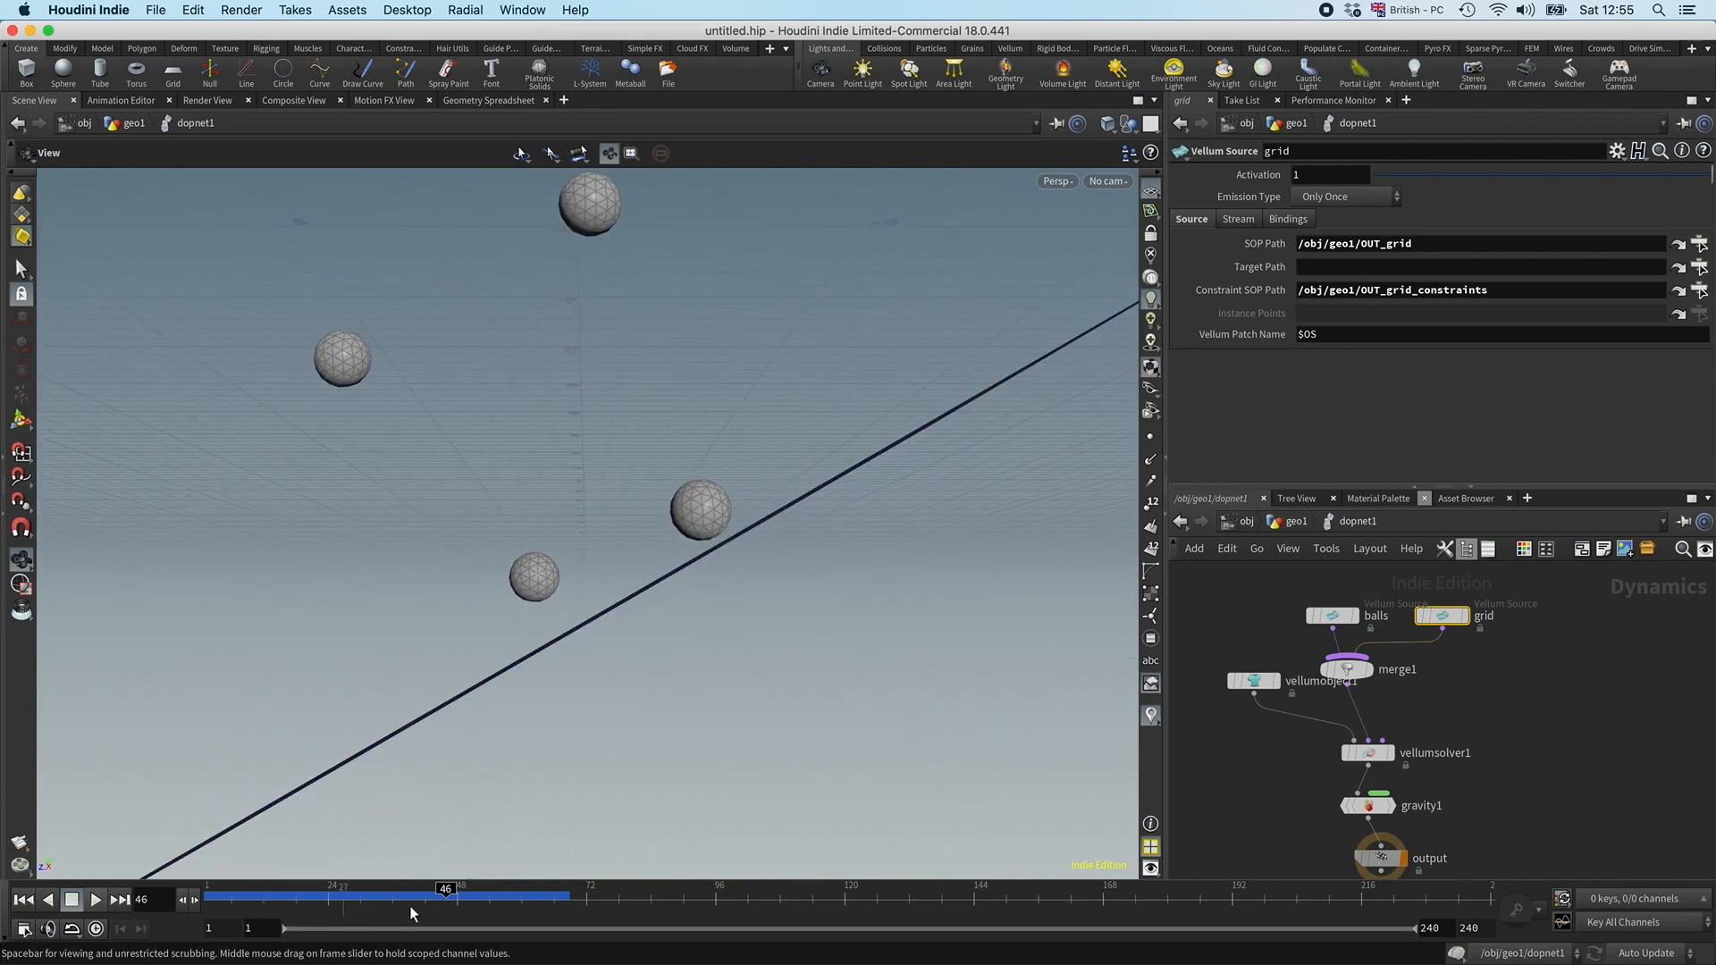
left_click_drag(452, 891, 466, 892)
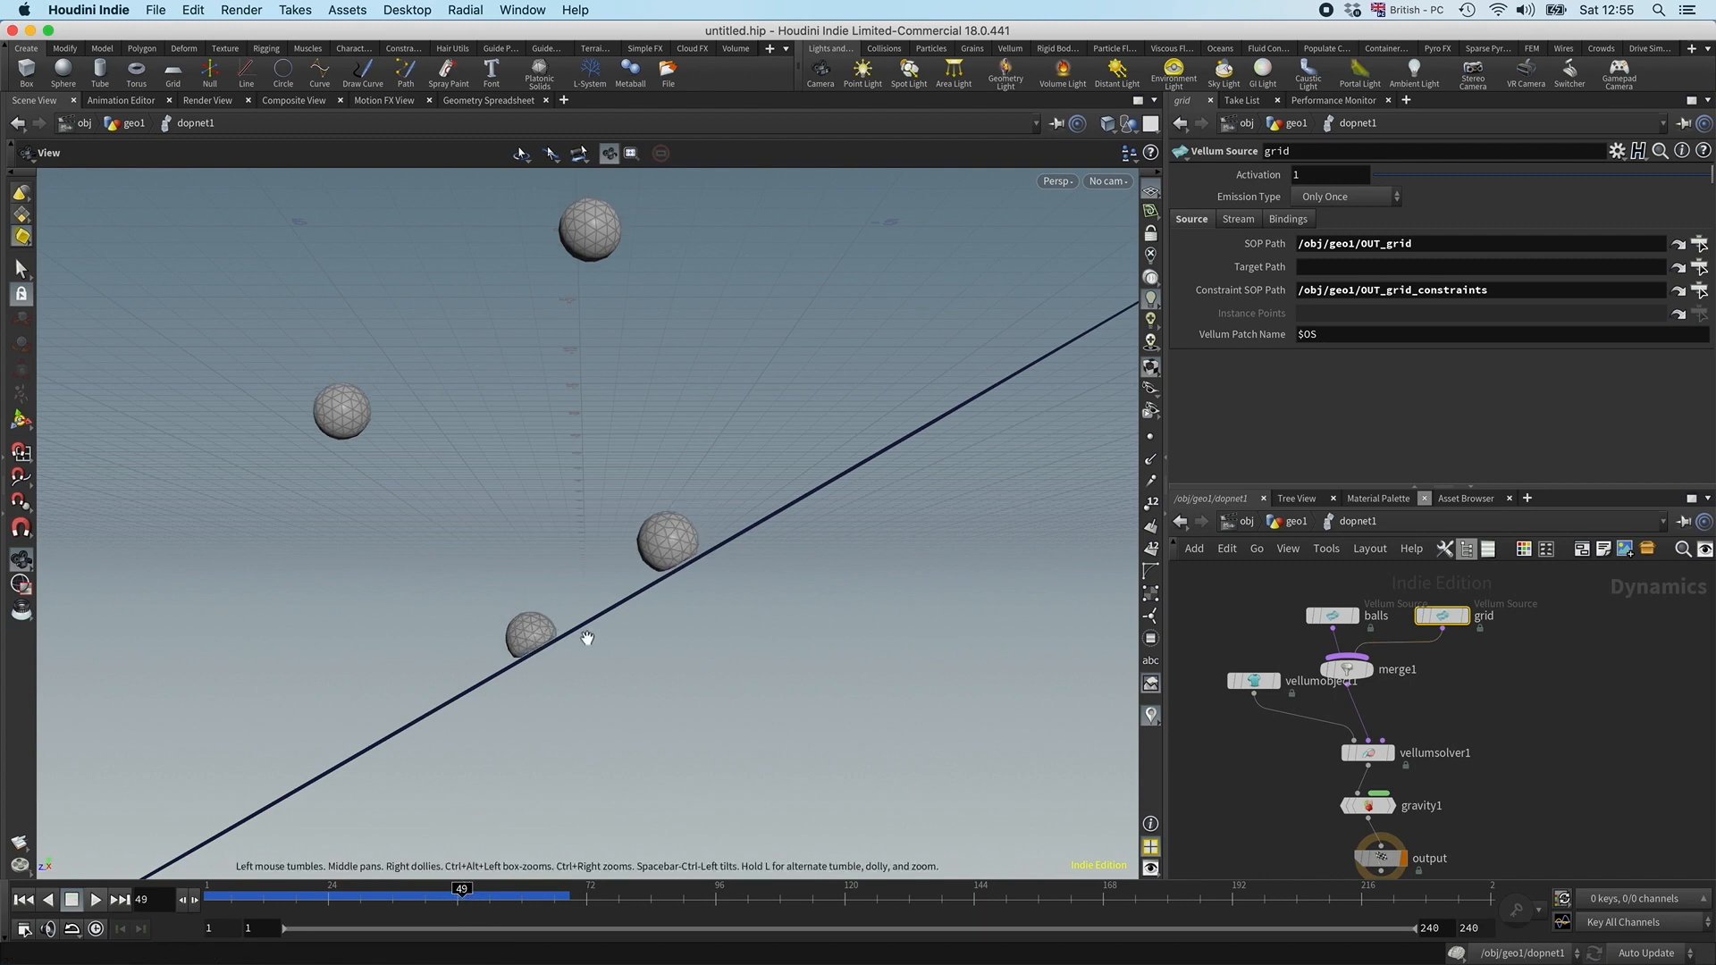
left_click_drag(678, 575, 683, 597)
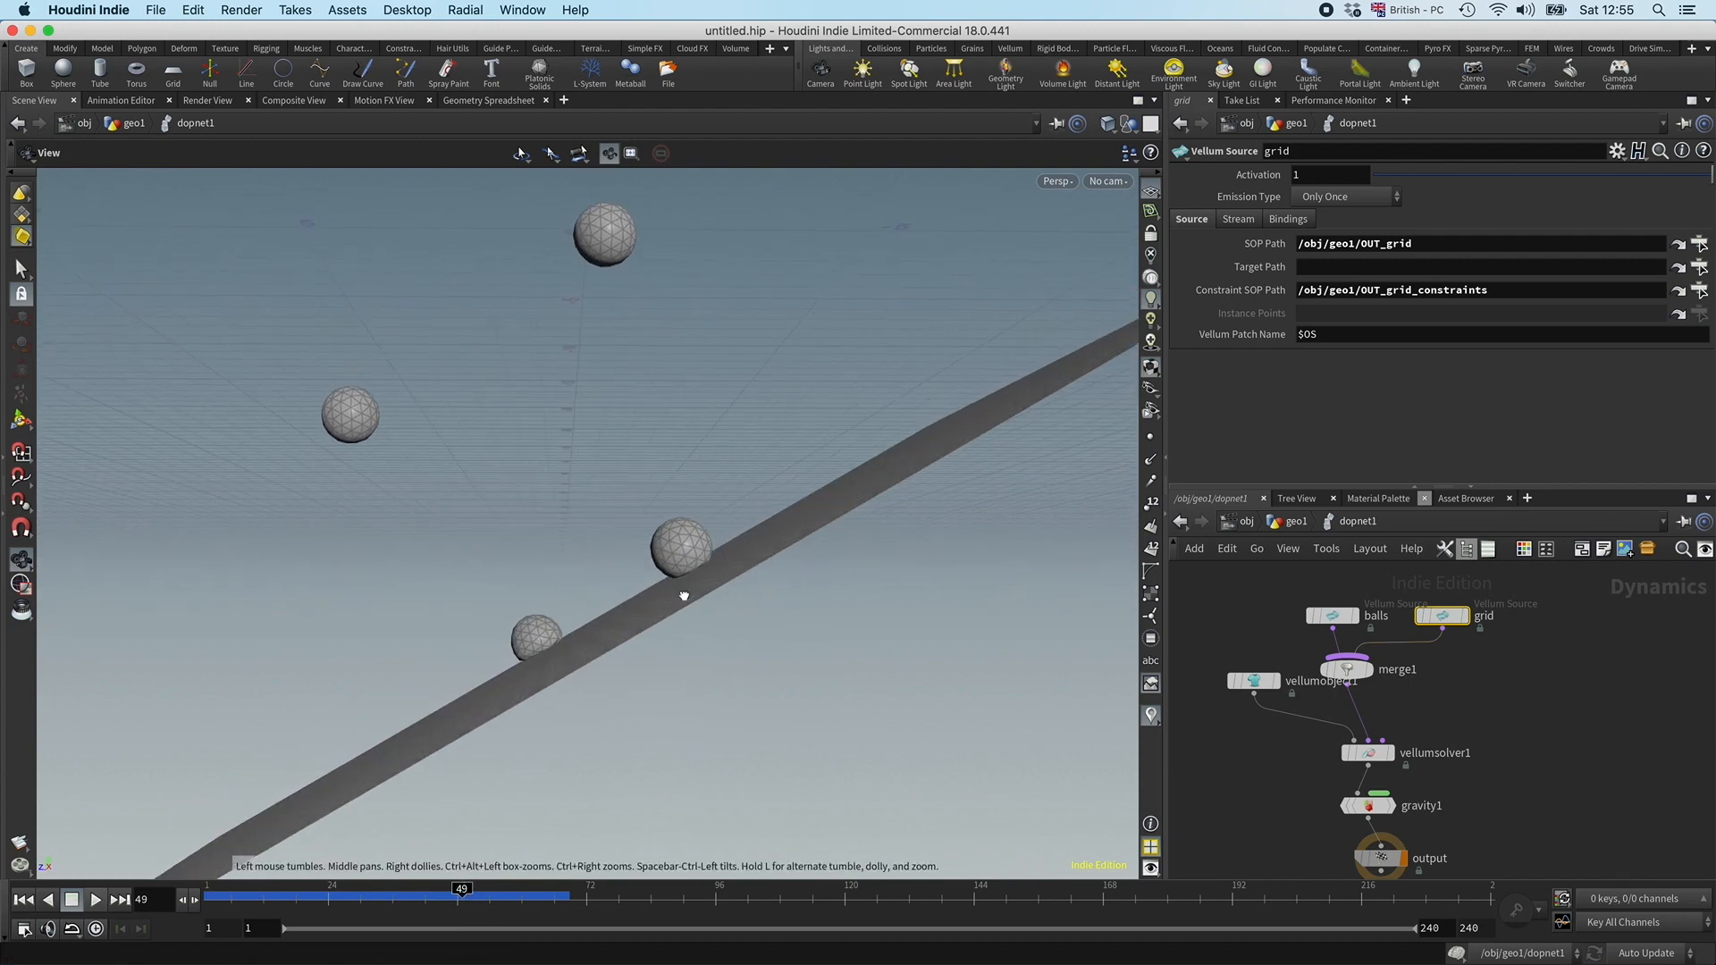
Step: In geo1, turn on Visualize Thickness for the ball's vellumcloth1 node and set its Edge Length Scale to 0.025
left_click(1294, 521)
middle_click_drag(1360, 658, 1228, 684)
scroll(1358, 684, "up", 5)
left_click(1400, 654)
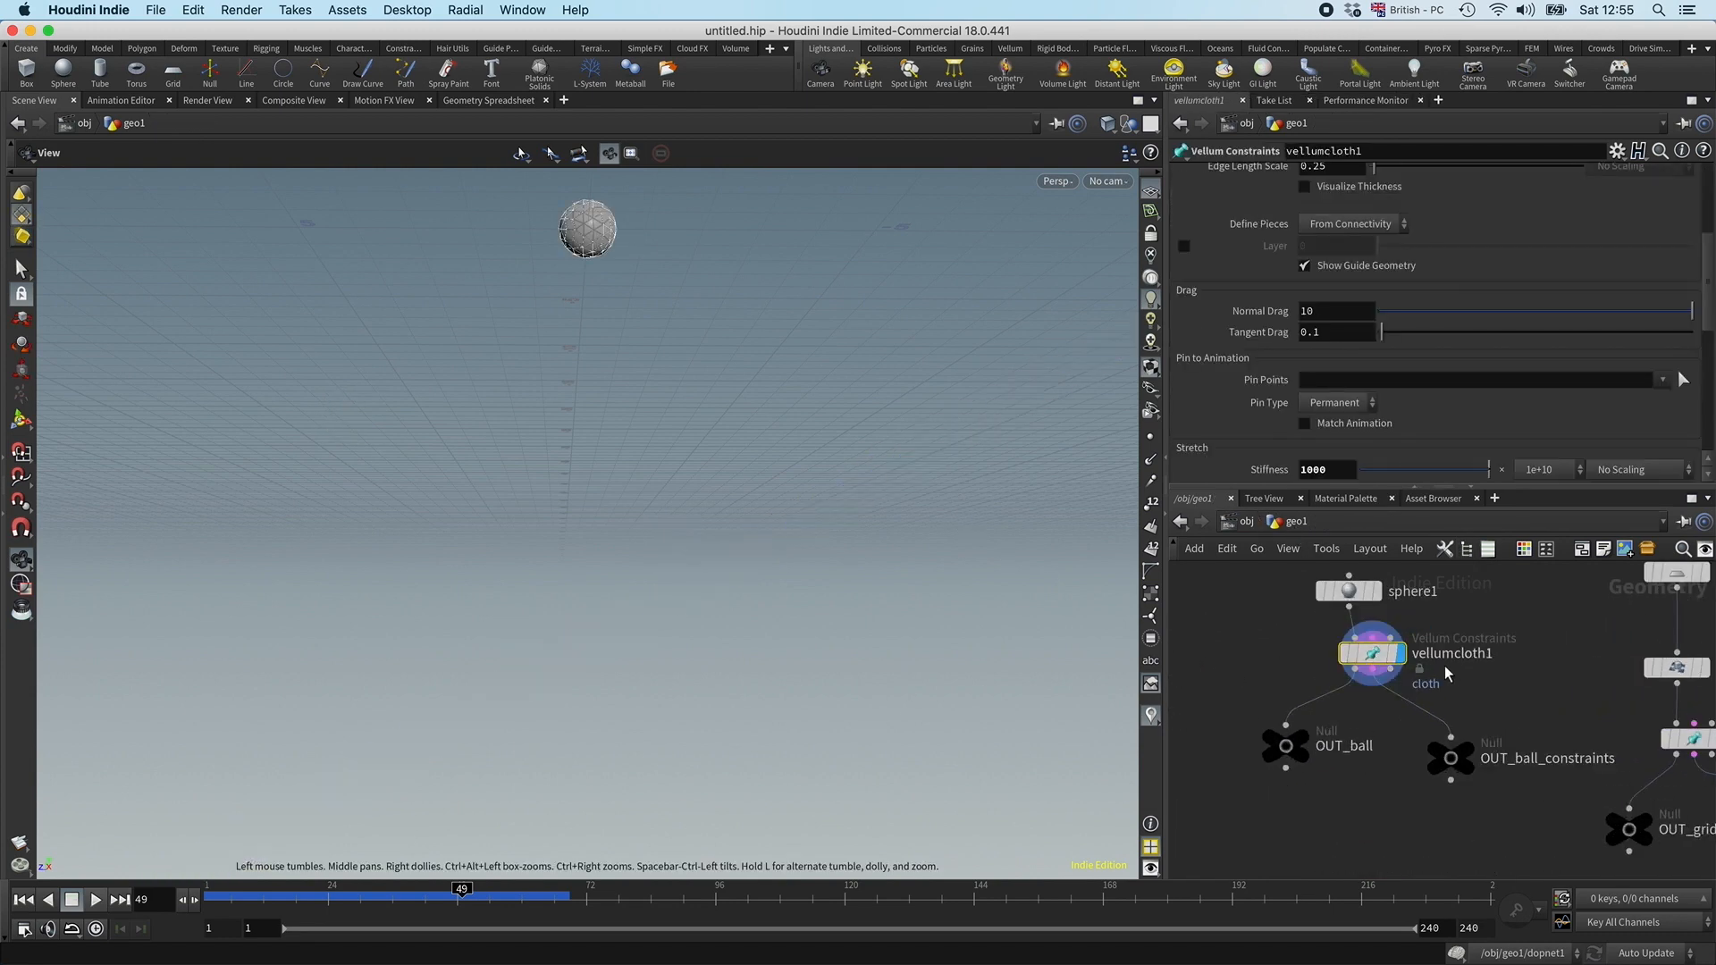
key("g")
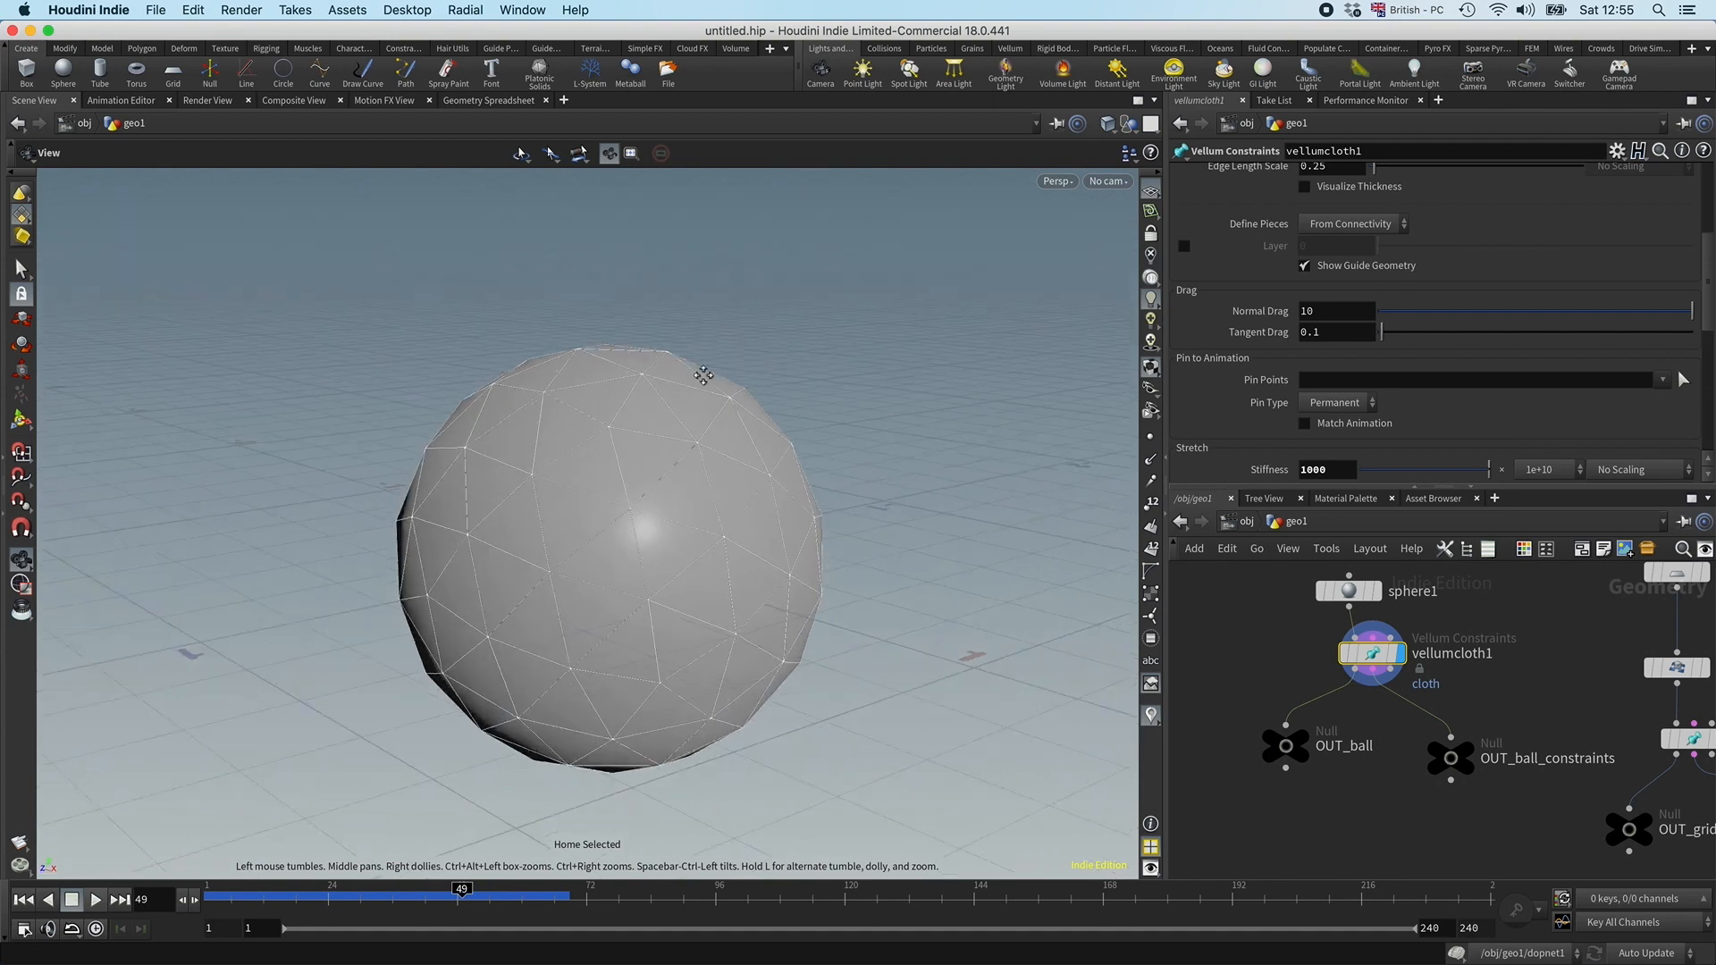
scroll(1341, 393, "up", 5)
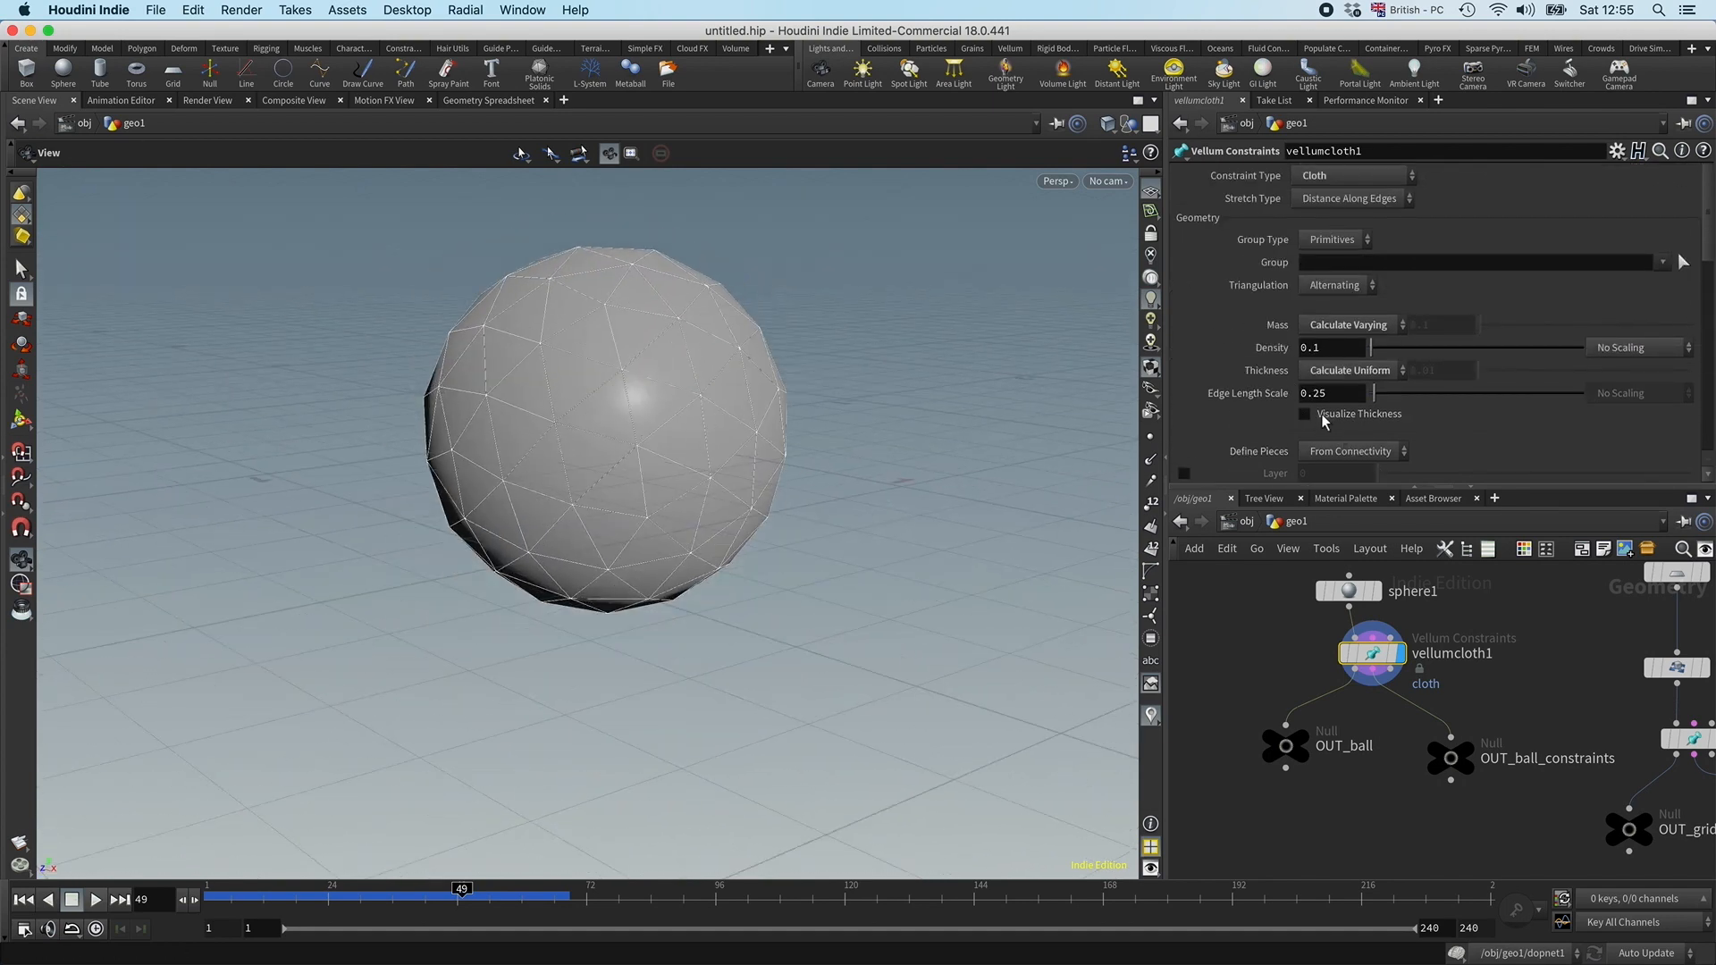
left_click(1304, 414)
left_click_drag(973, 486, 743, 484)
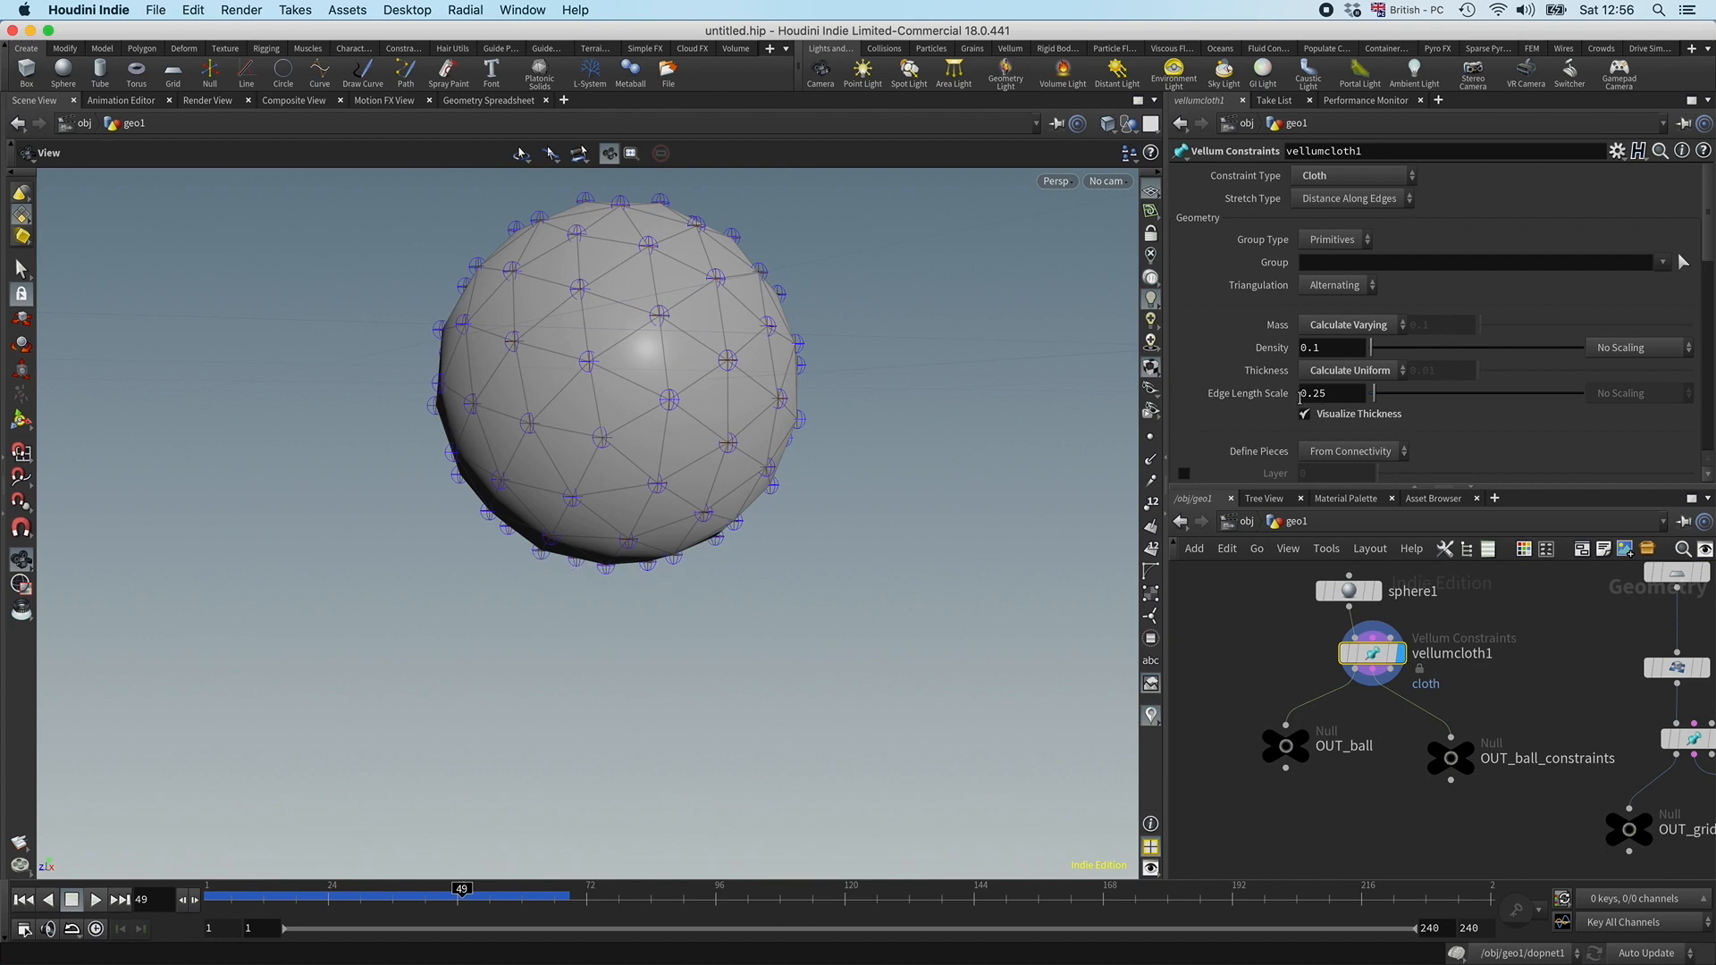
type("0")
key("Return")
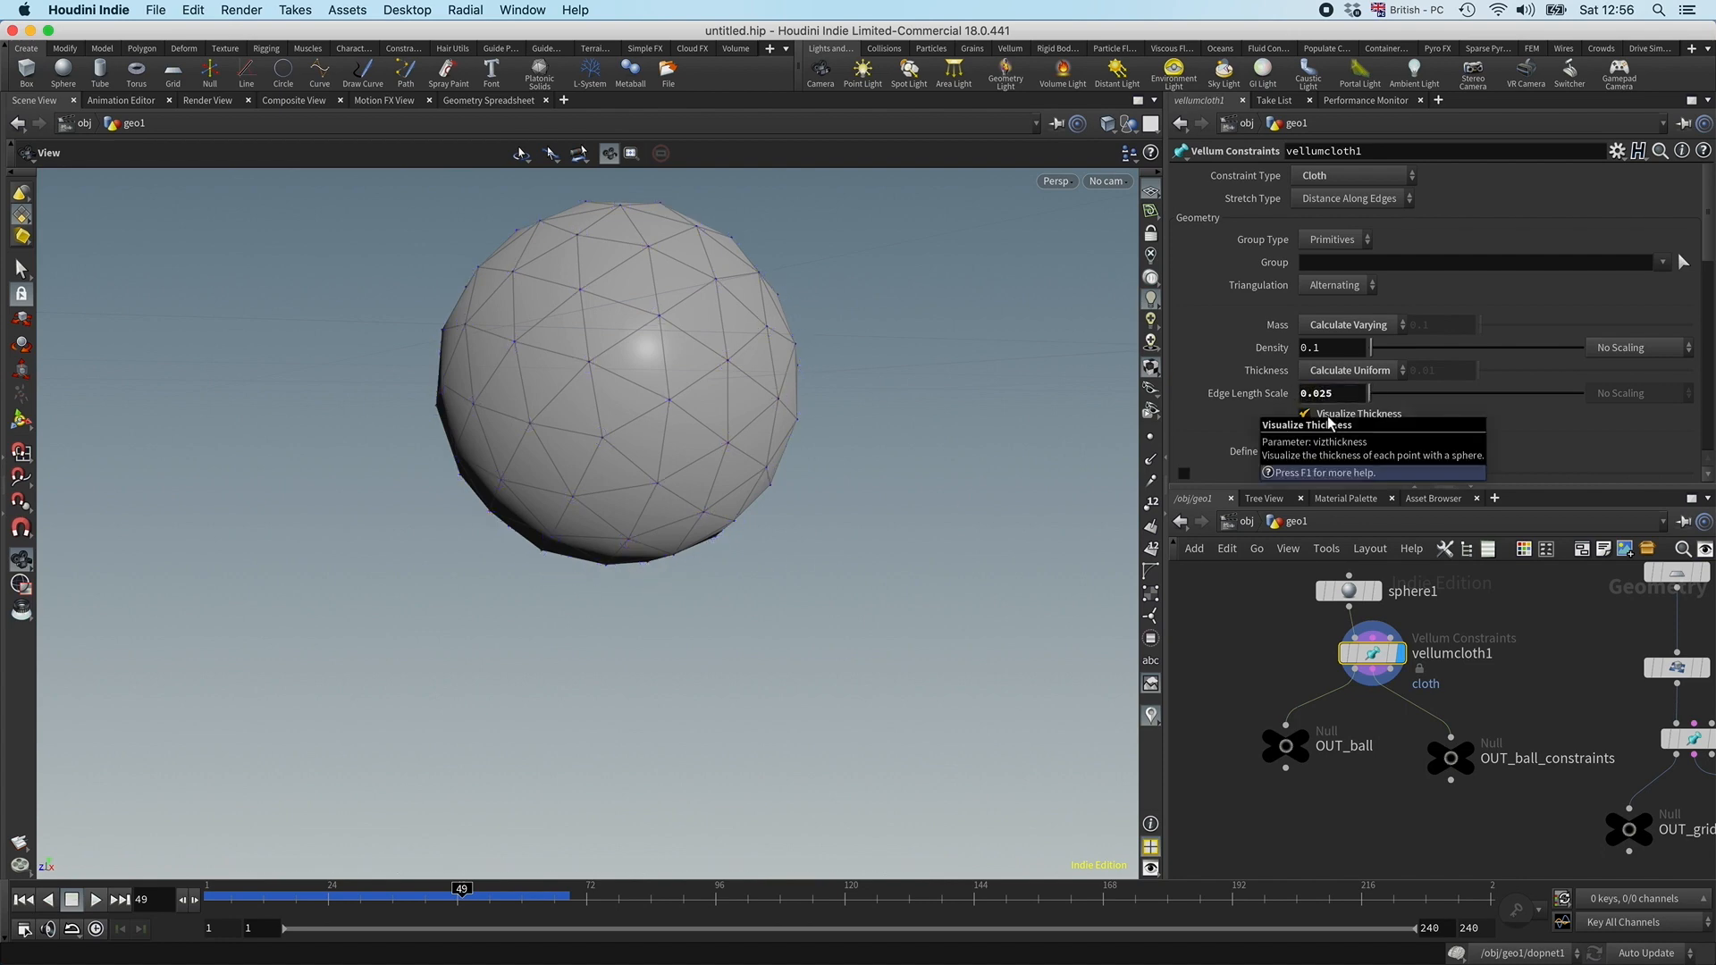
Step: Set the Edge Length Scale of the grid's vellumcloth2 node to 0.025 and turn off Visualize Thickness on vellumcloth1
middle_click_drag(1426, 818, 1288, 836)
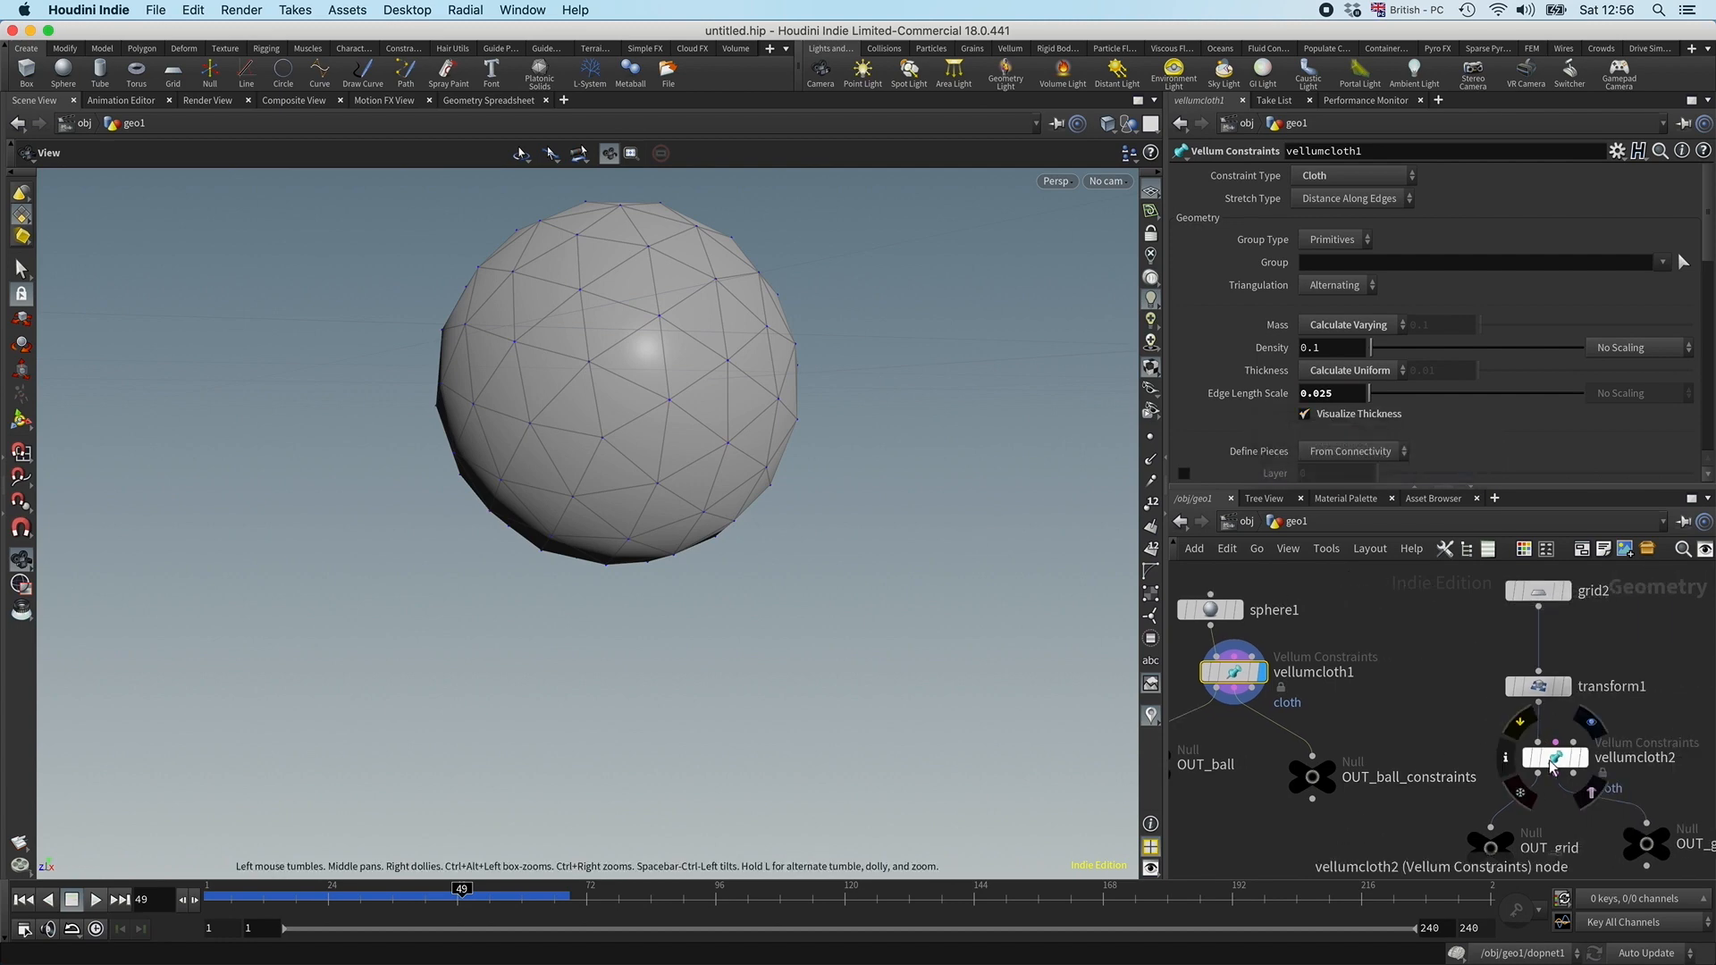
left_click(1553, 757)
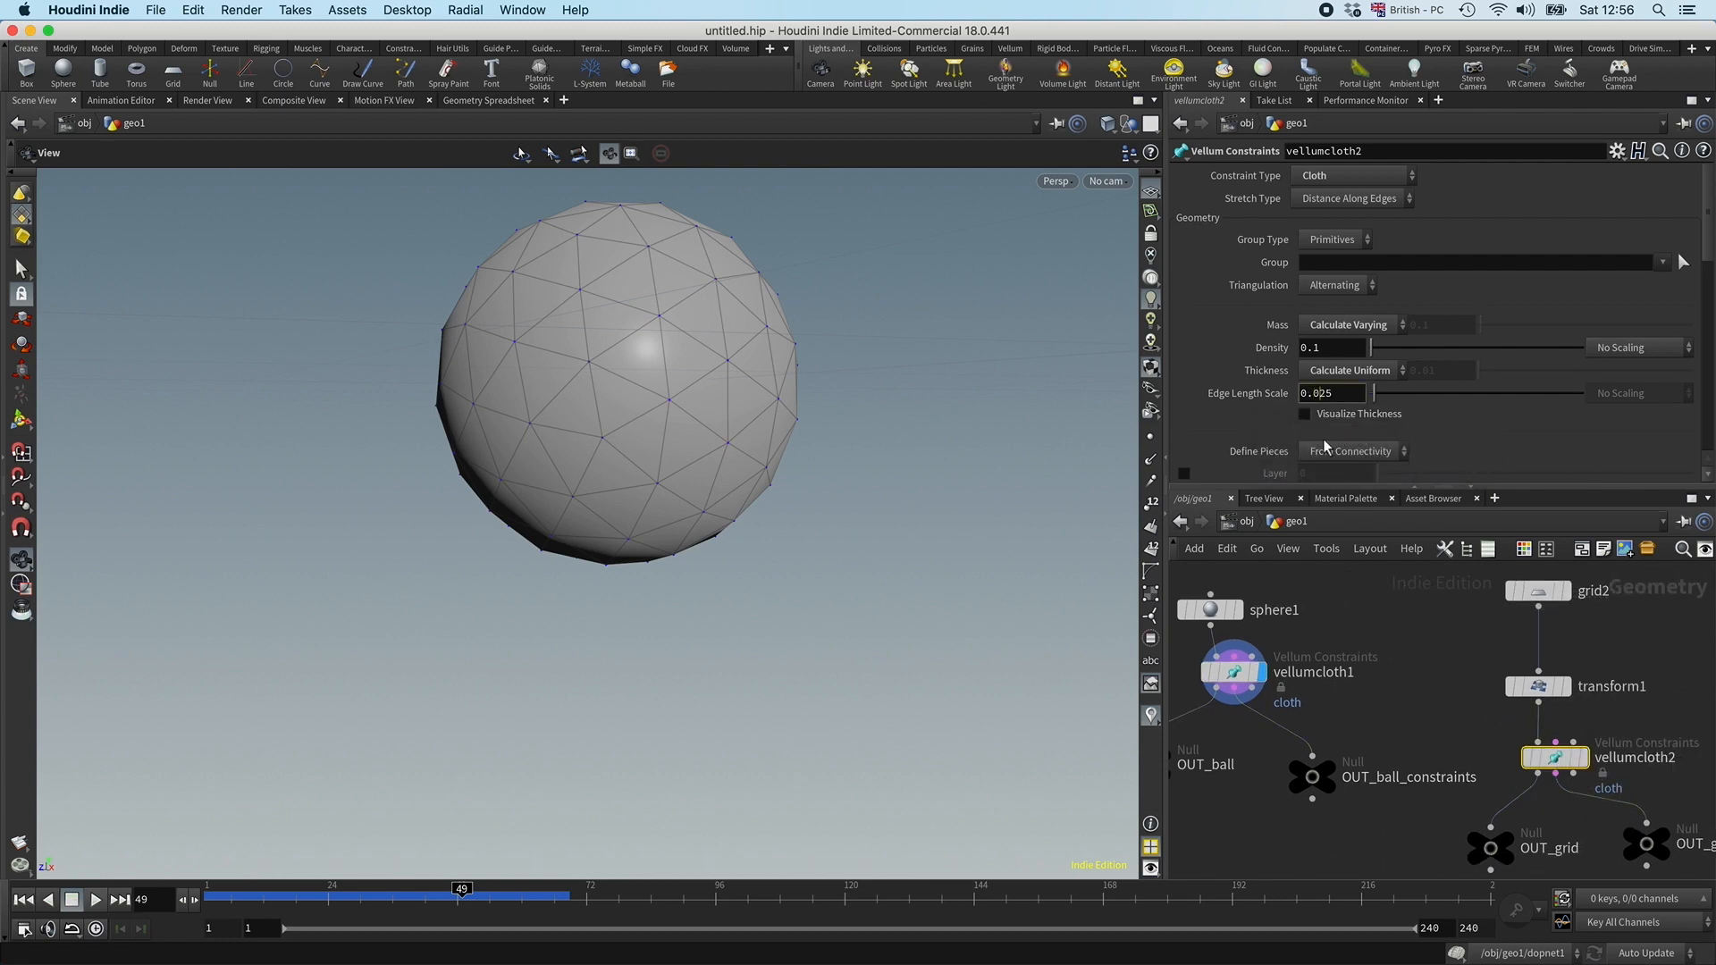
left_click(1233, 672)
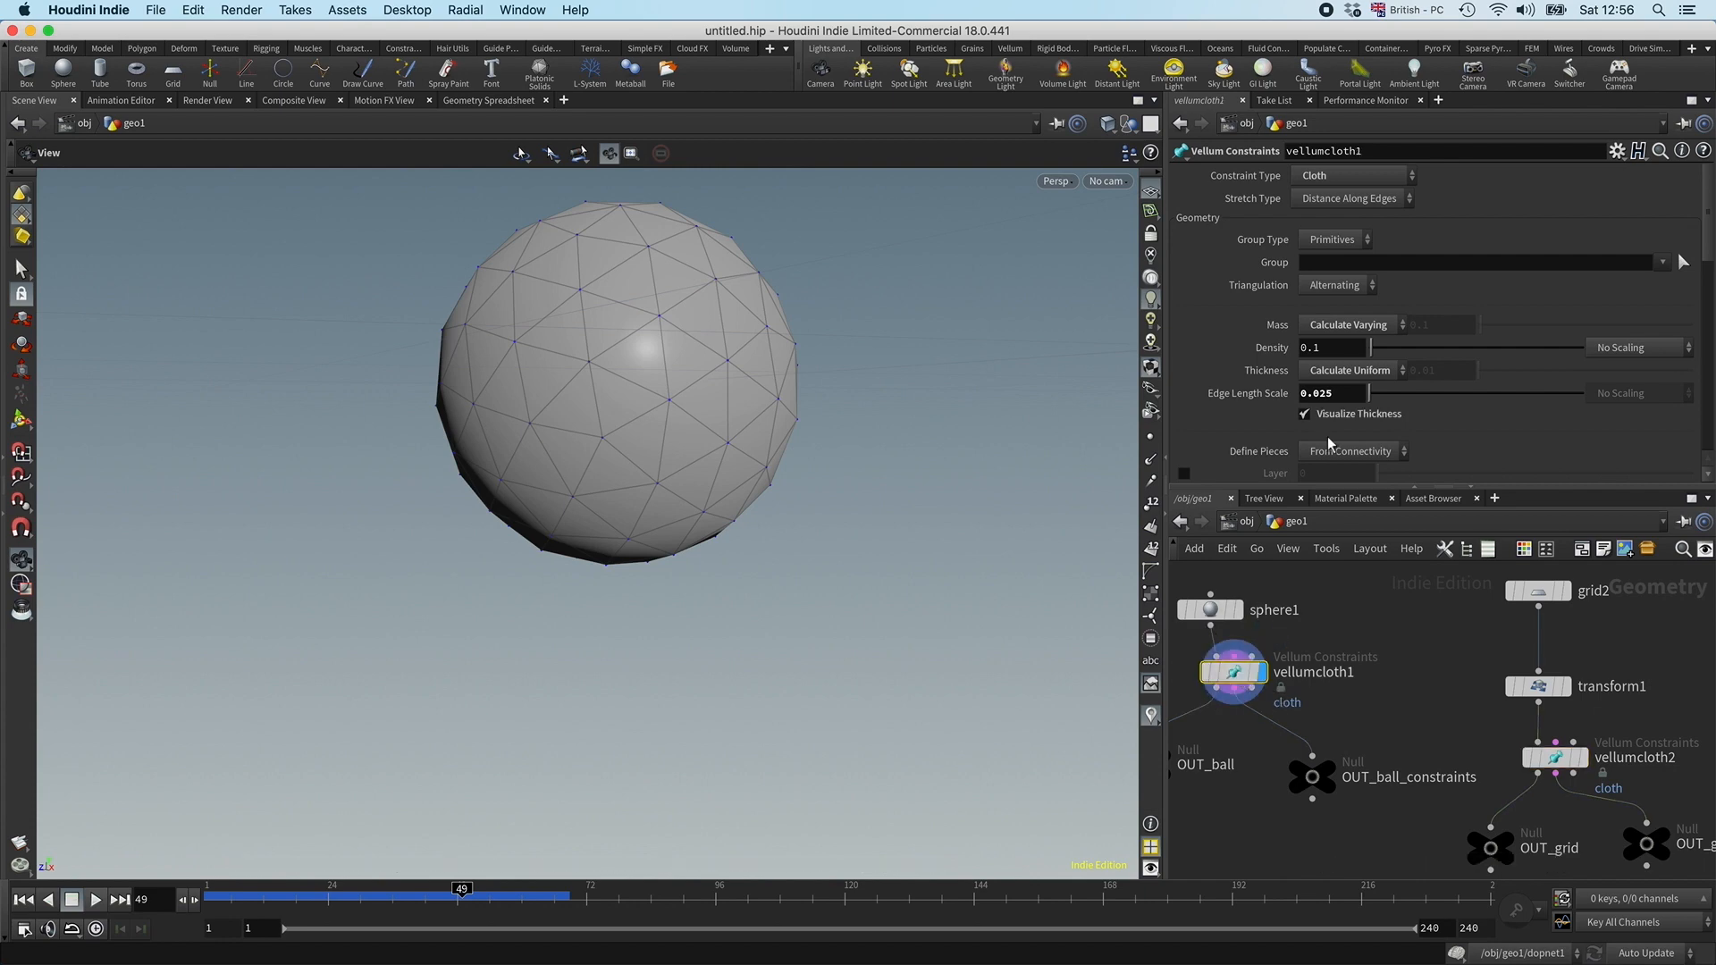
left_click(1305, 415)
Step: Go back into dopnet1, replay the simulation to check the contact between balls and grid, and return to frame 1
scroll(1337, 744, "down", 6)
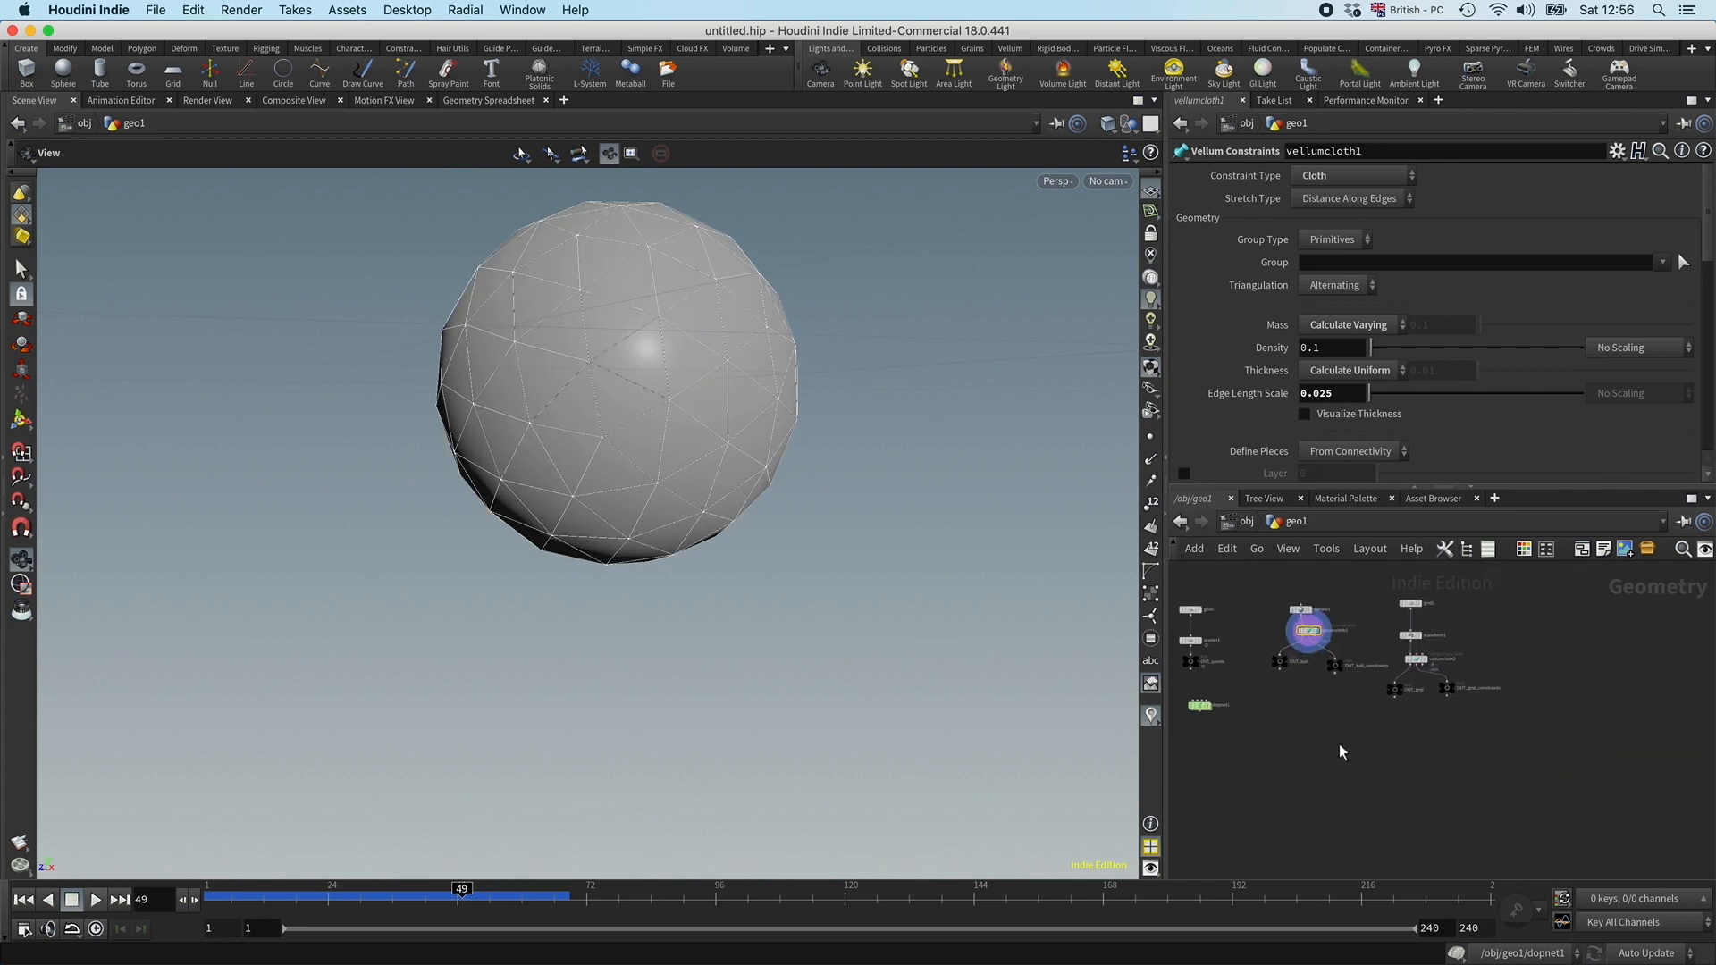
double_click(1200, 706)
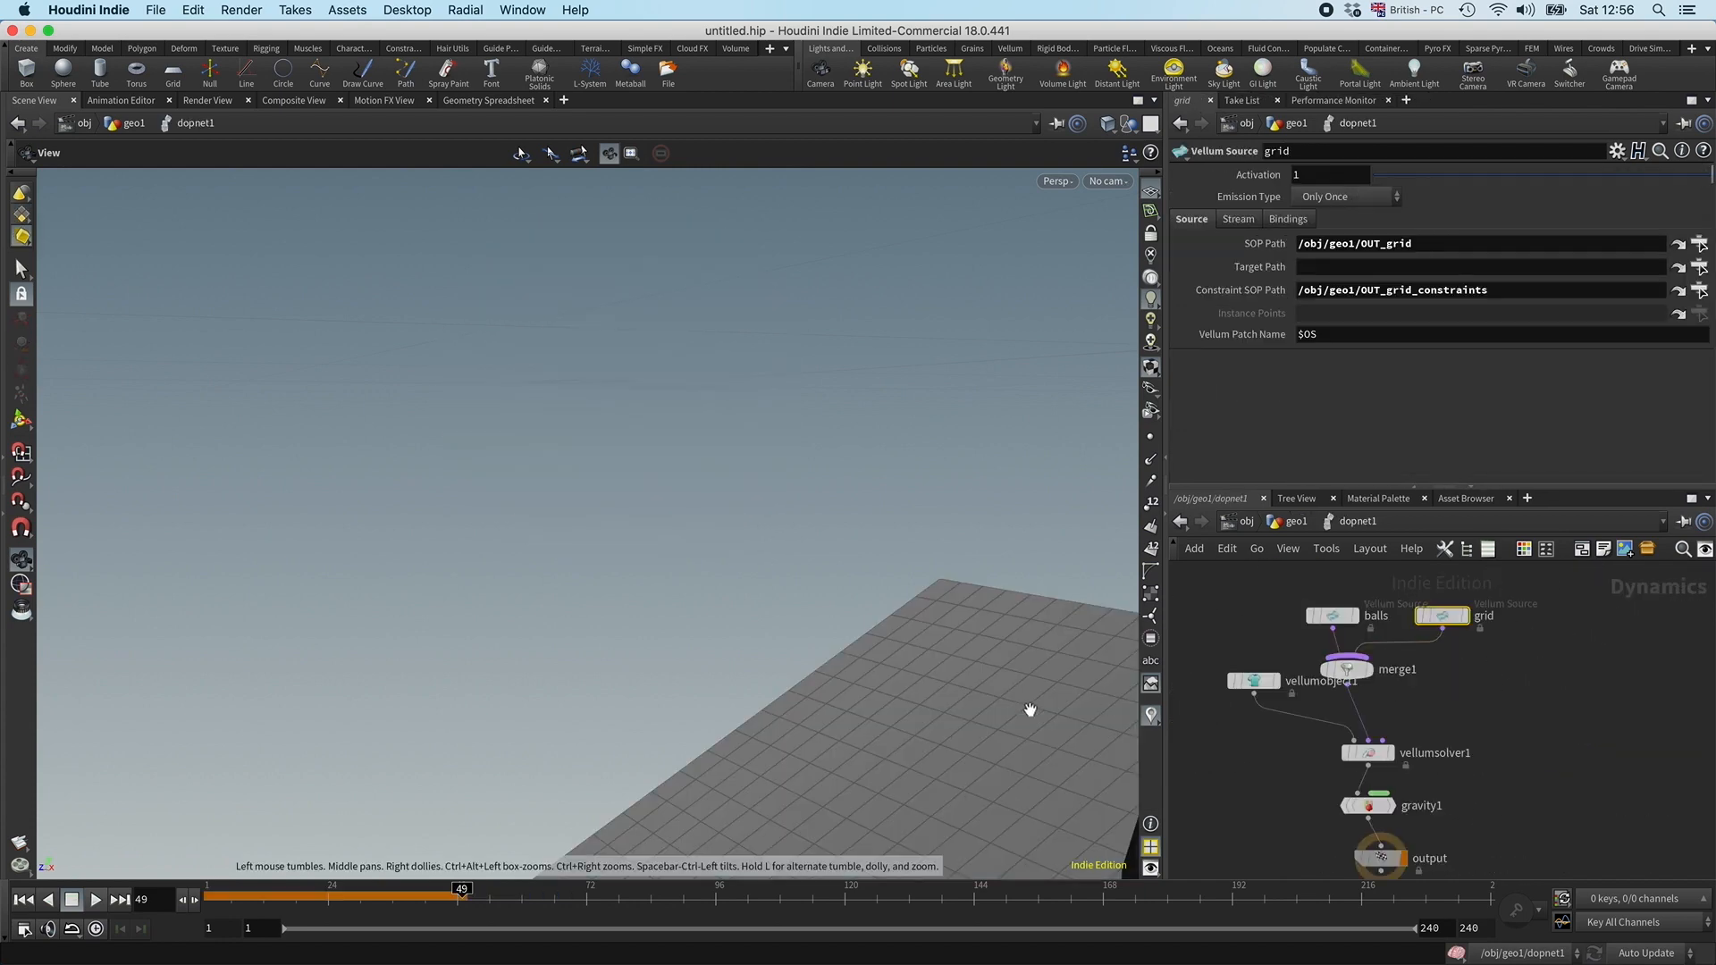
left_click_drag(250, 766, 428, 688)
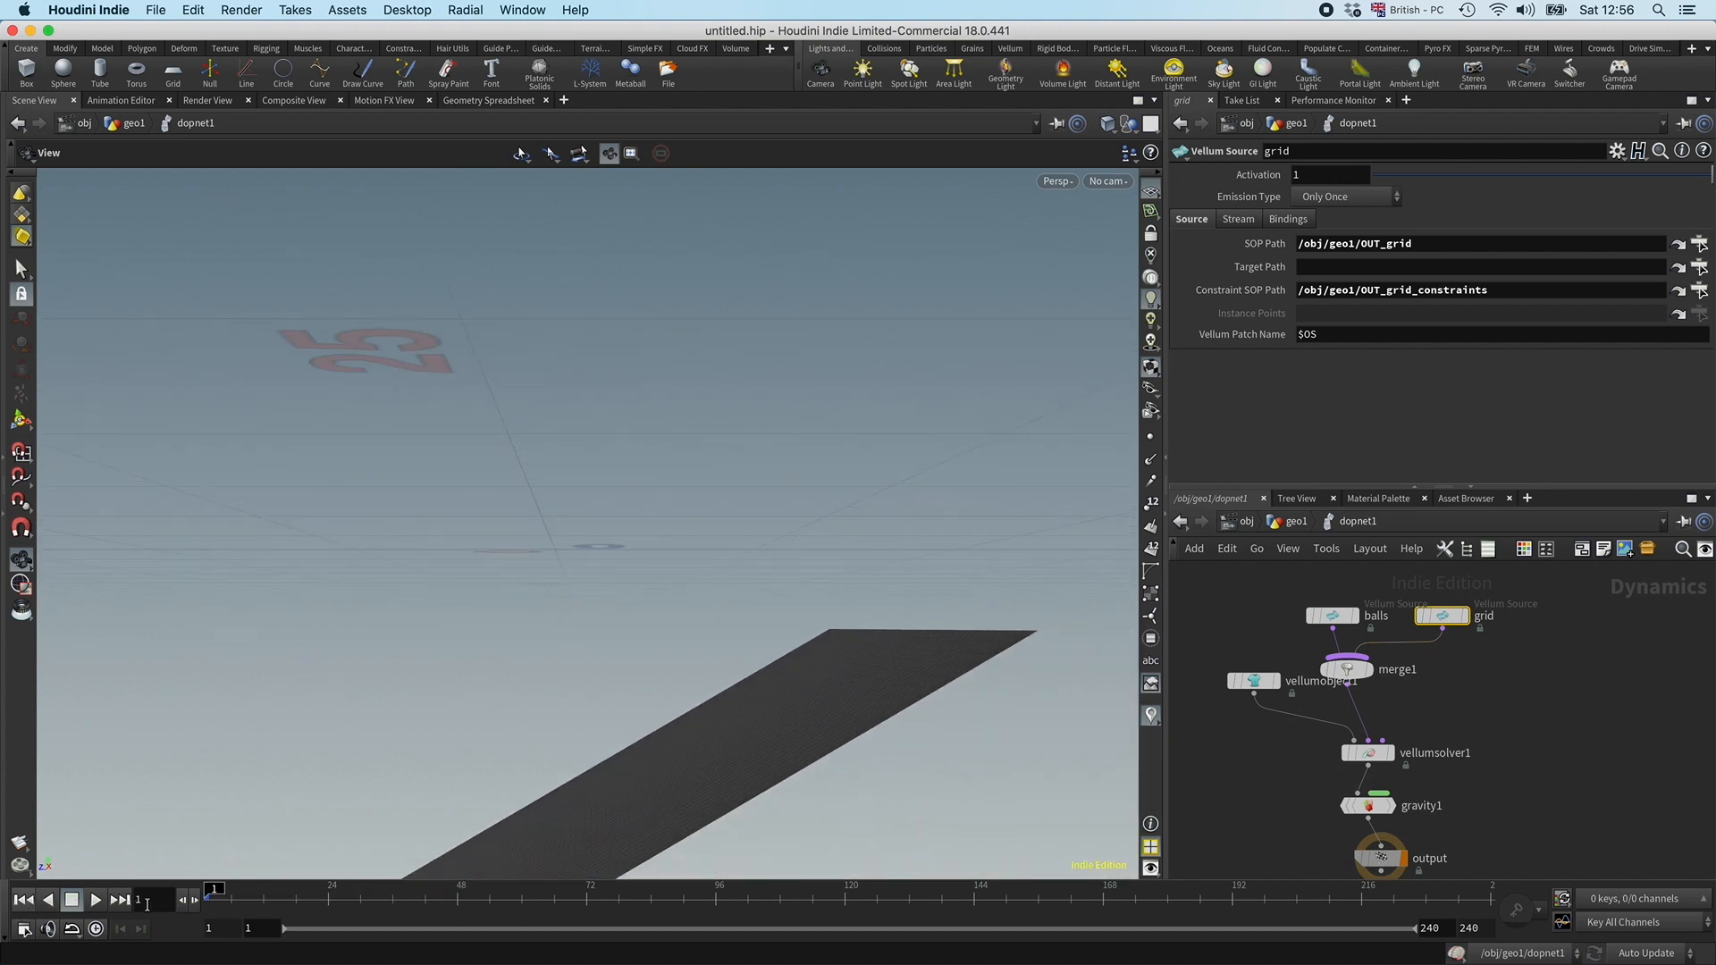
left_click(95, 900)
left_click_drag(413, 747, 464, 715)
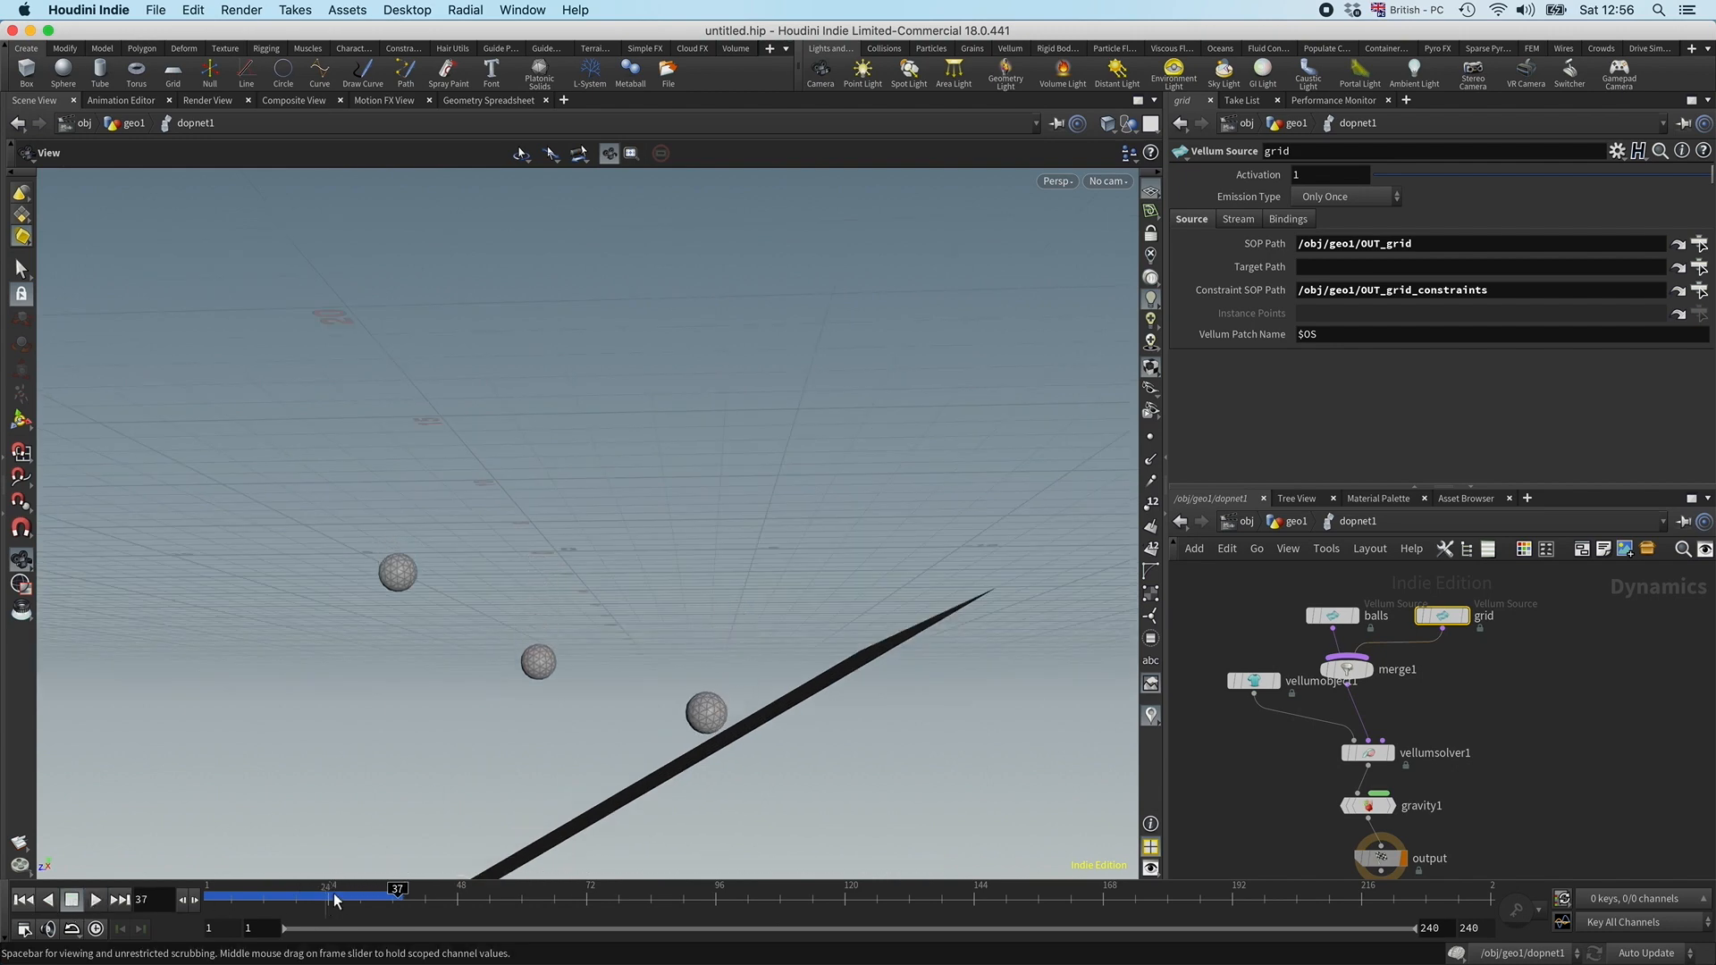
left_click_drag(345, 889, 376, 888)
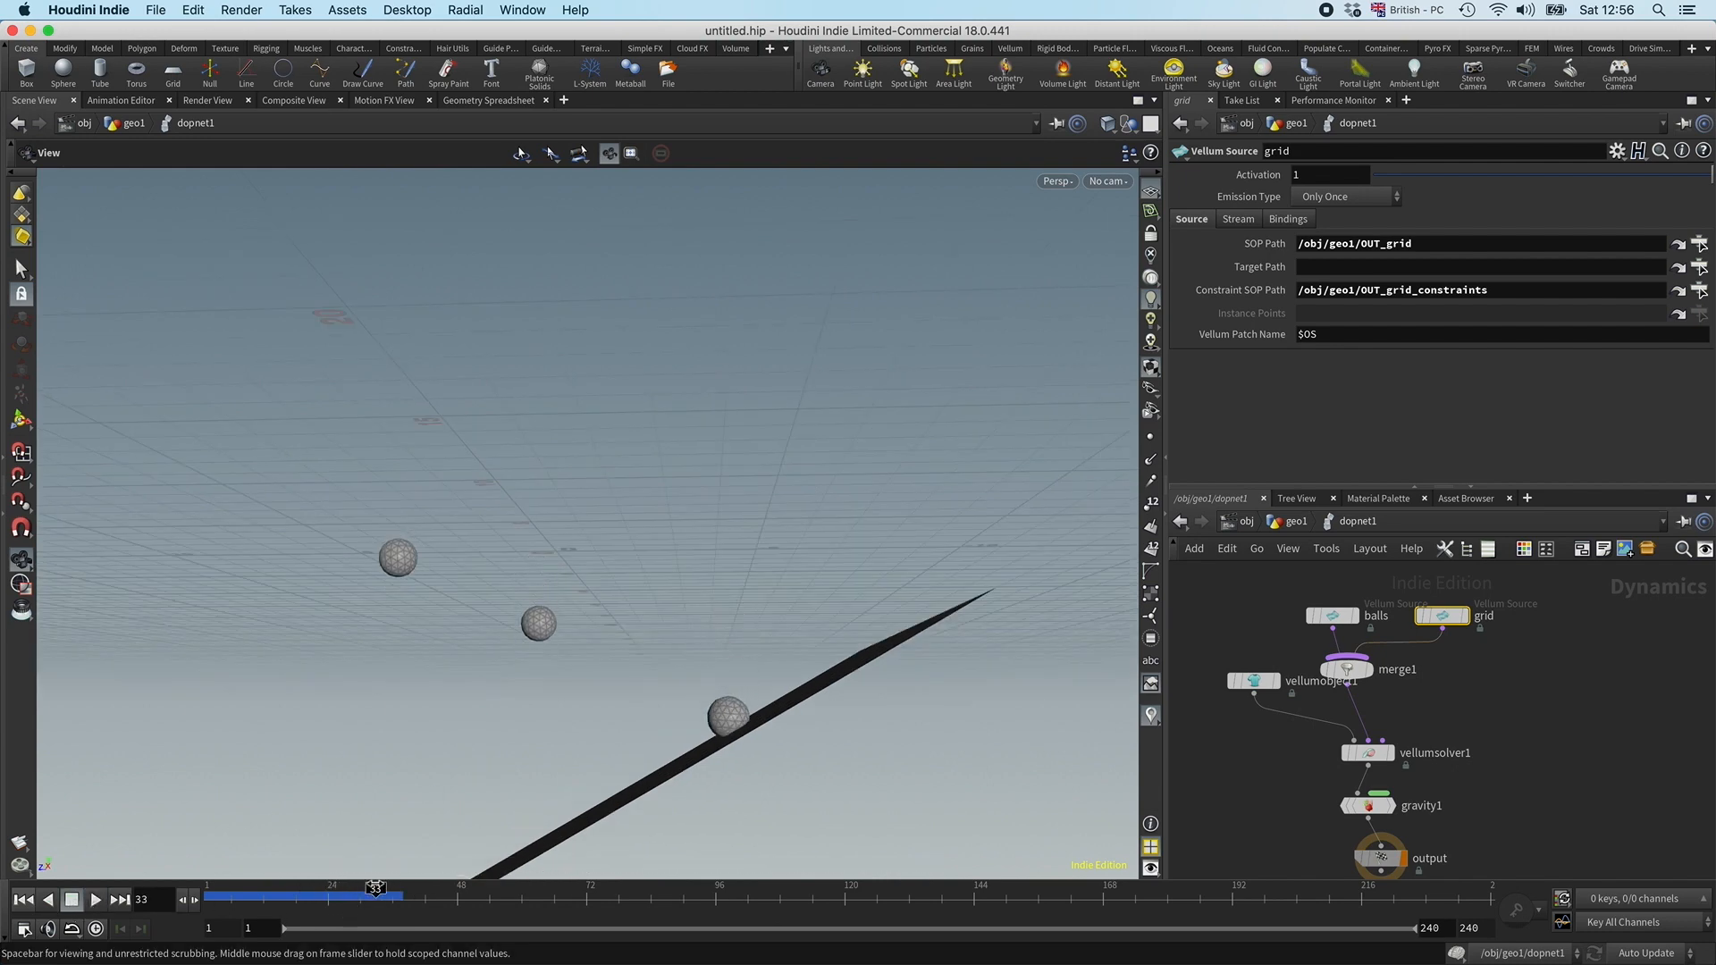
mouse_move(639, 742)
left_mouse_down()
mouse_move(946, 697)
mouse_move(785, 705)
mouse_move(707, 754)
mouse_move(467, 786)
mouse_move(625, 762)
mouse_move(670, 709)
mouse_move(618, 658)
mouse_move(616, 727)
left_mouse_up()
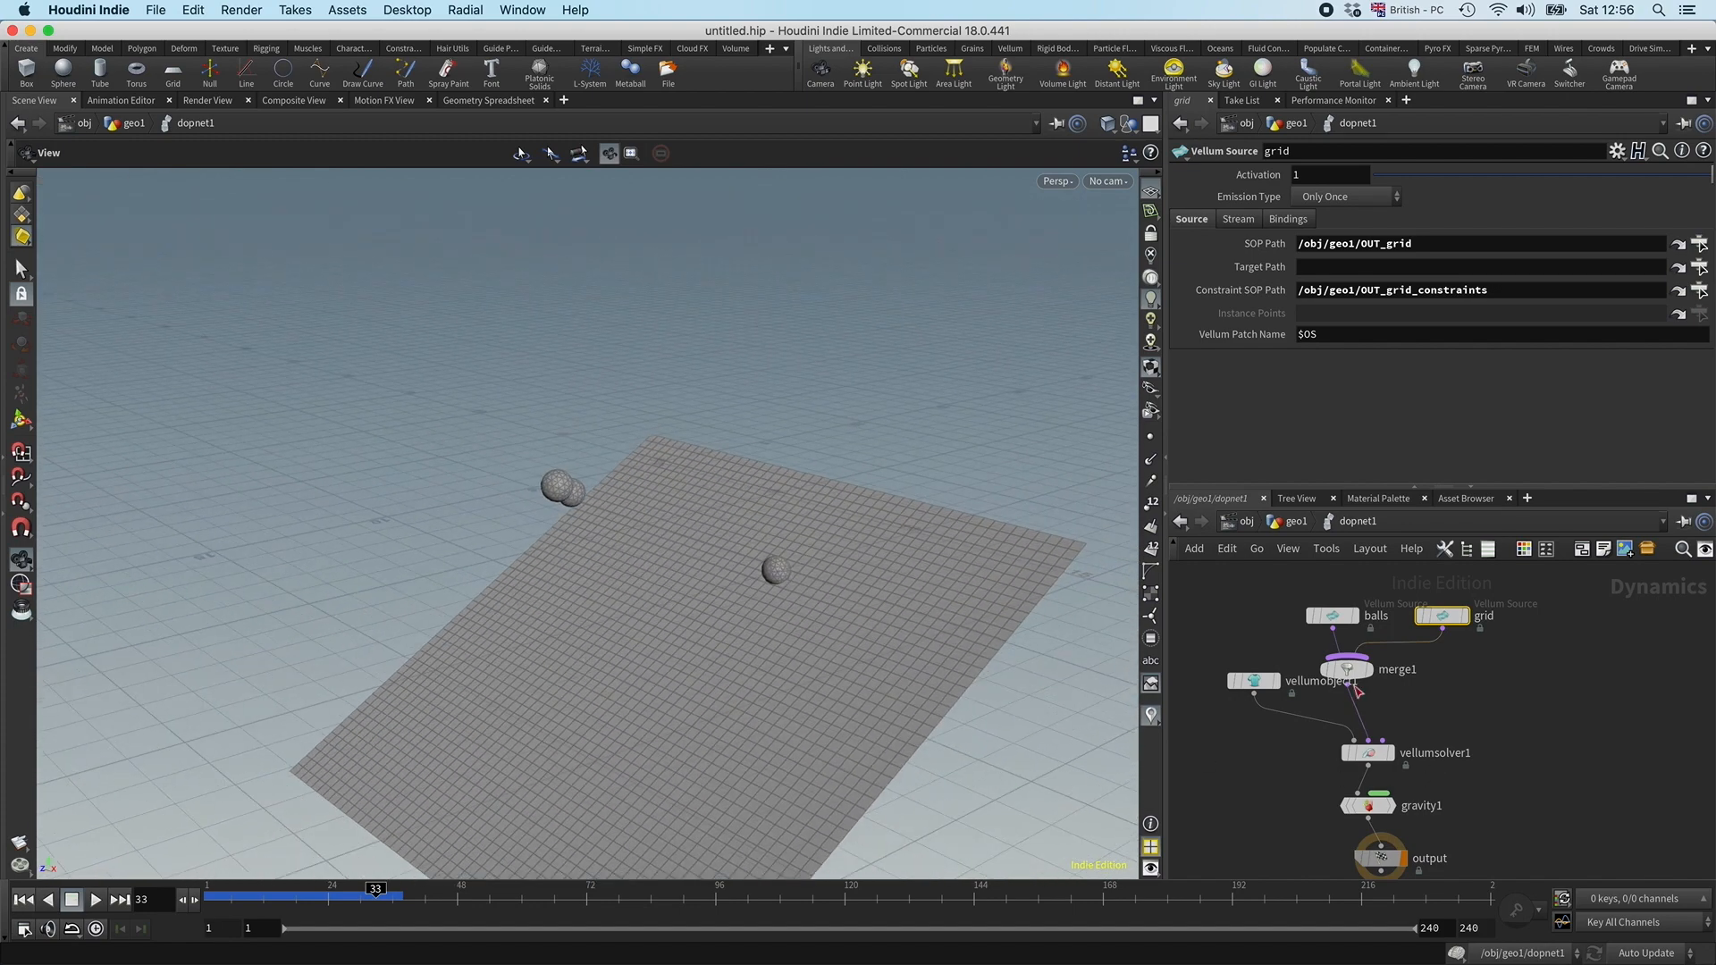
left_click_drag(785, 625, 711, 606)
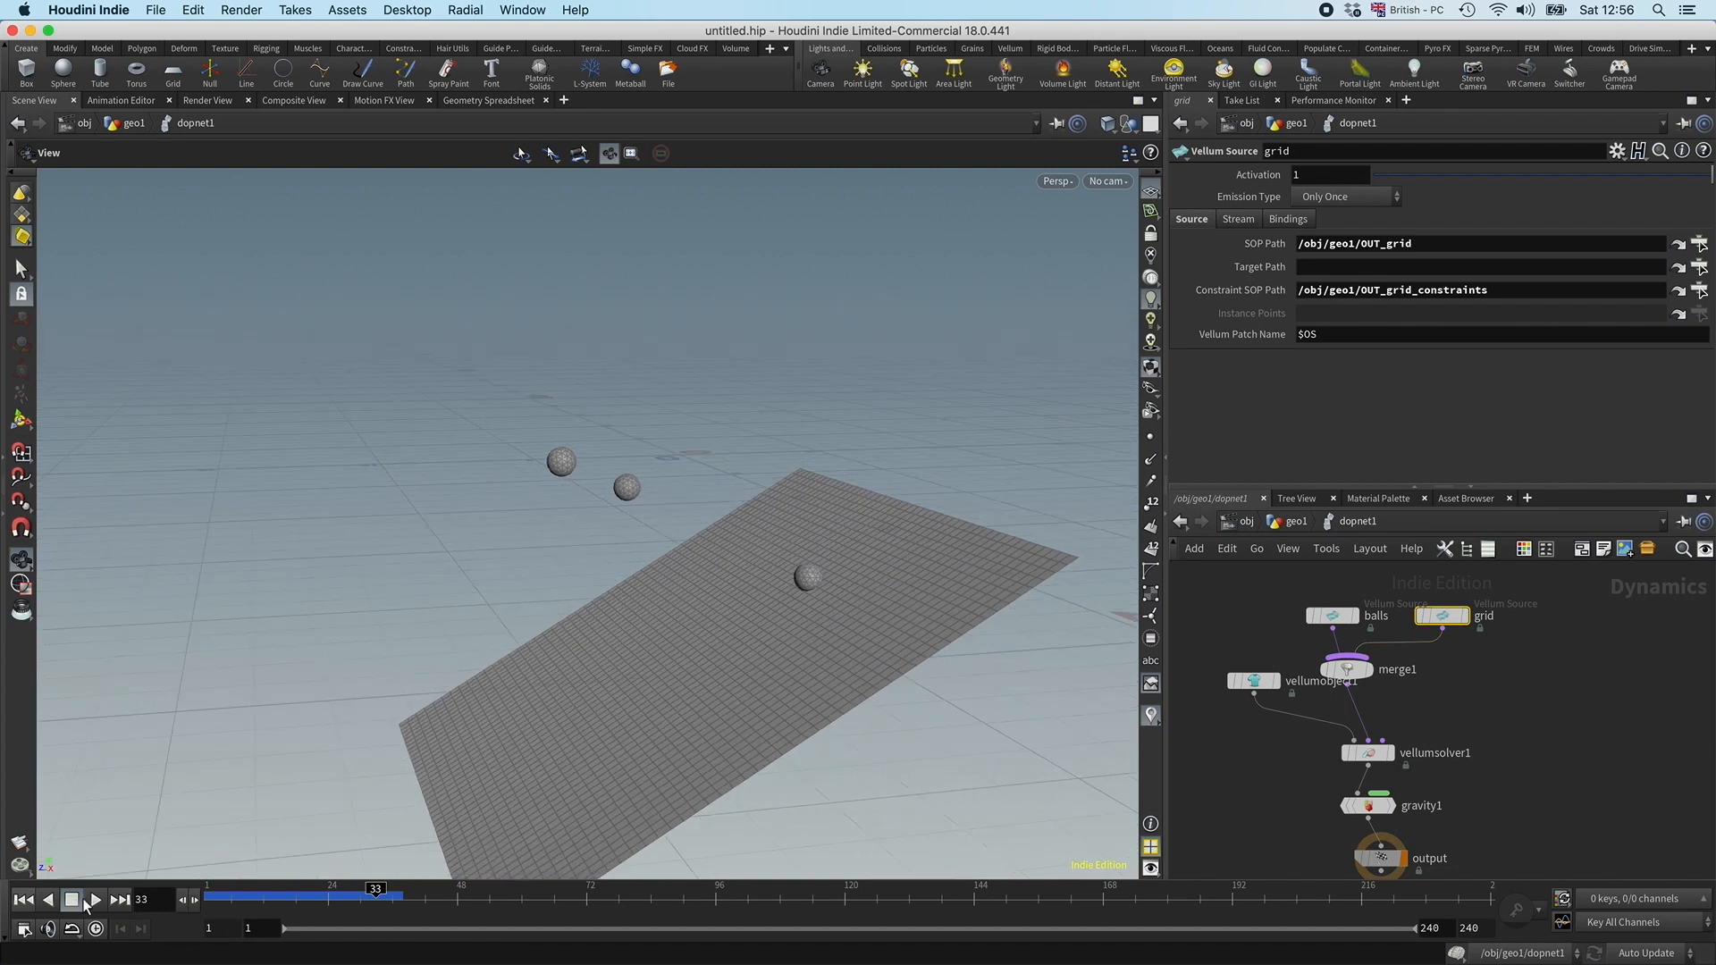
left_click(96, 900)
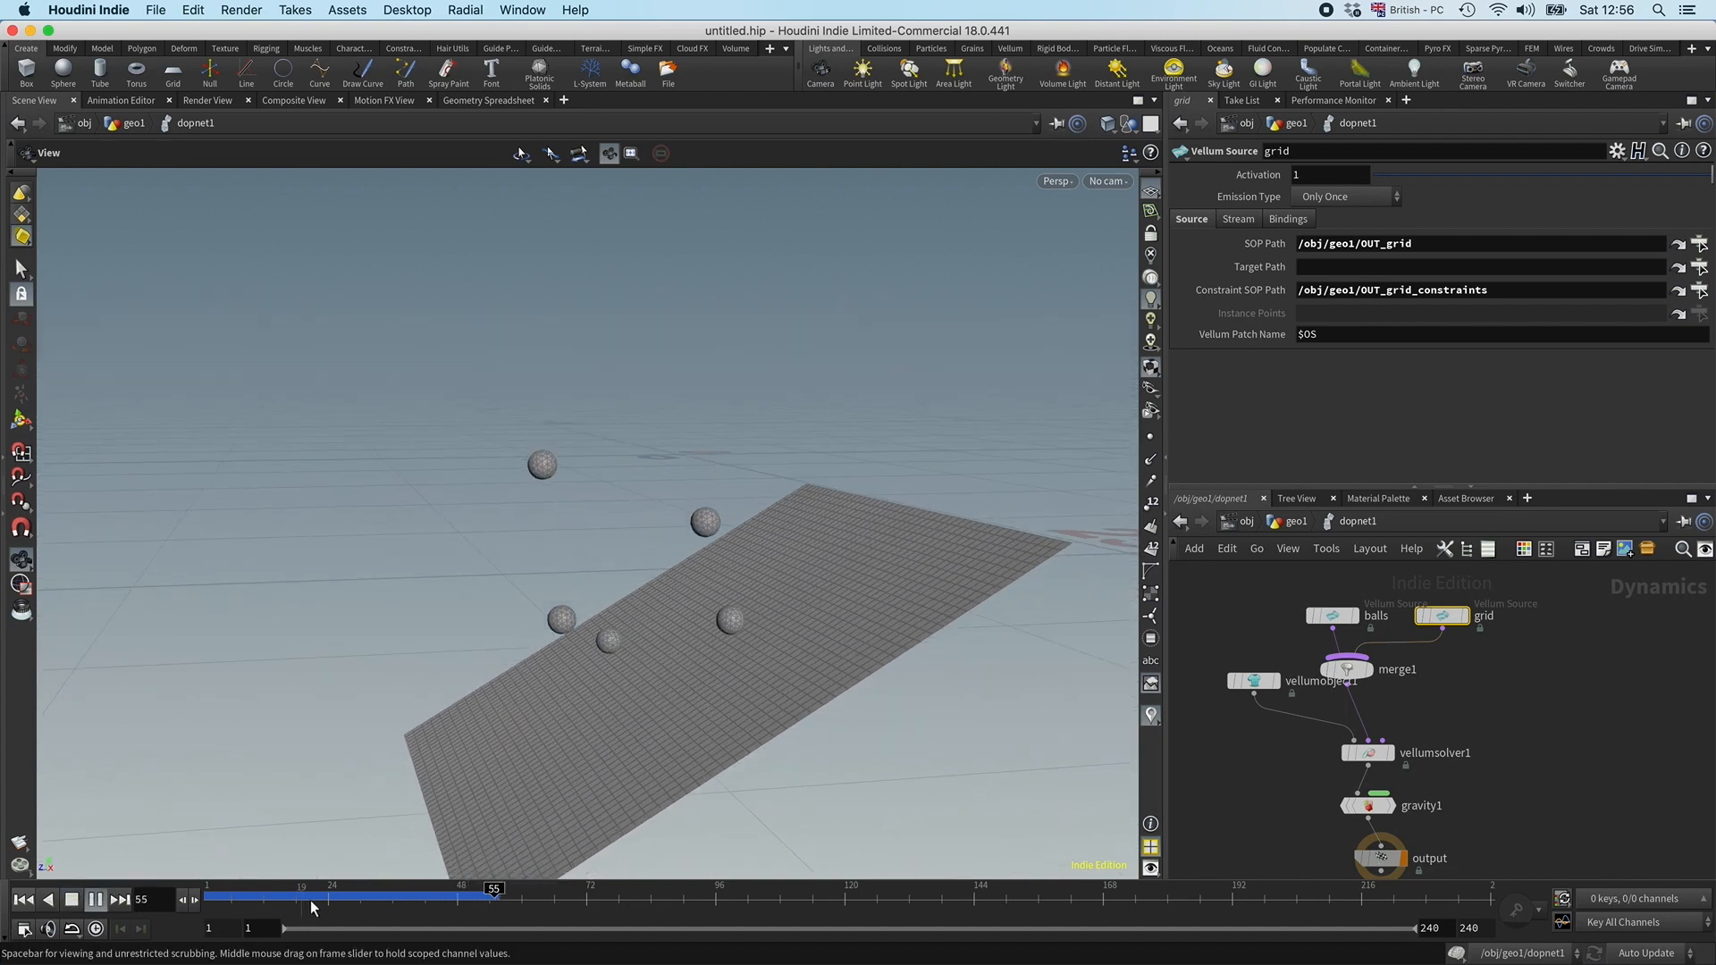
left_click(72, 900)
Step: Tidy the DOP network layout, aligning the nodes and leaving room between the Merge node and the Vellum Solver
scroll(1521, 700, "down", 3)
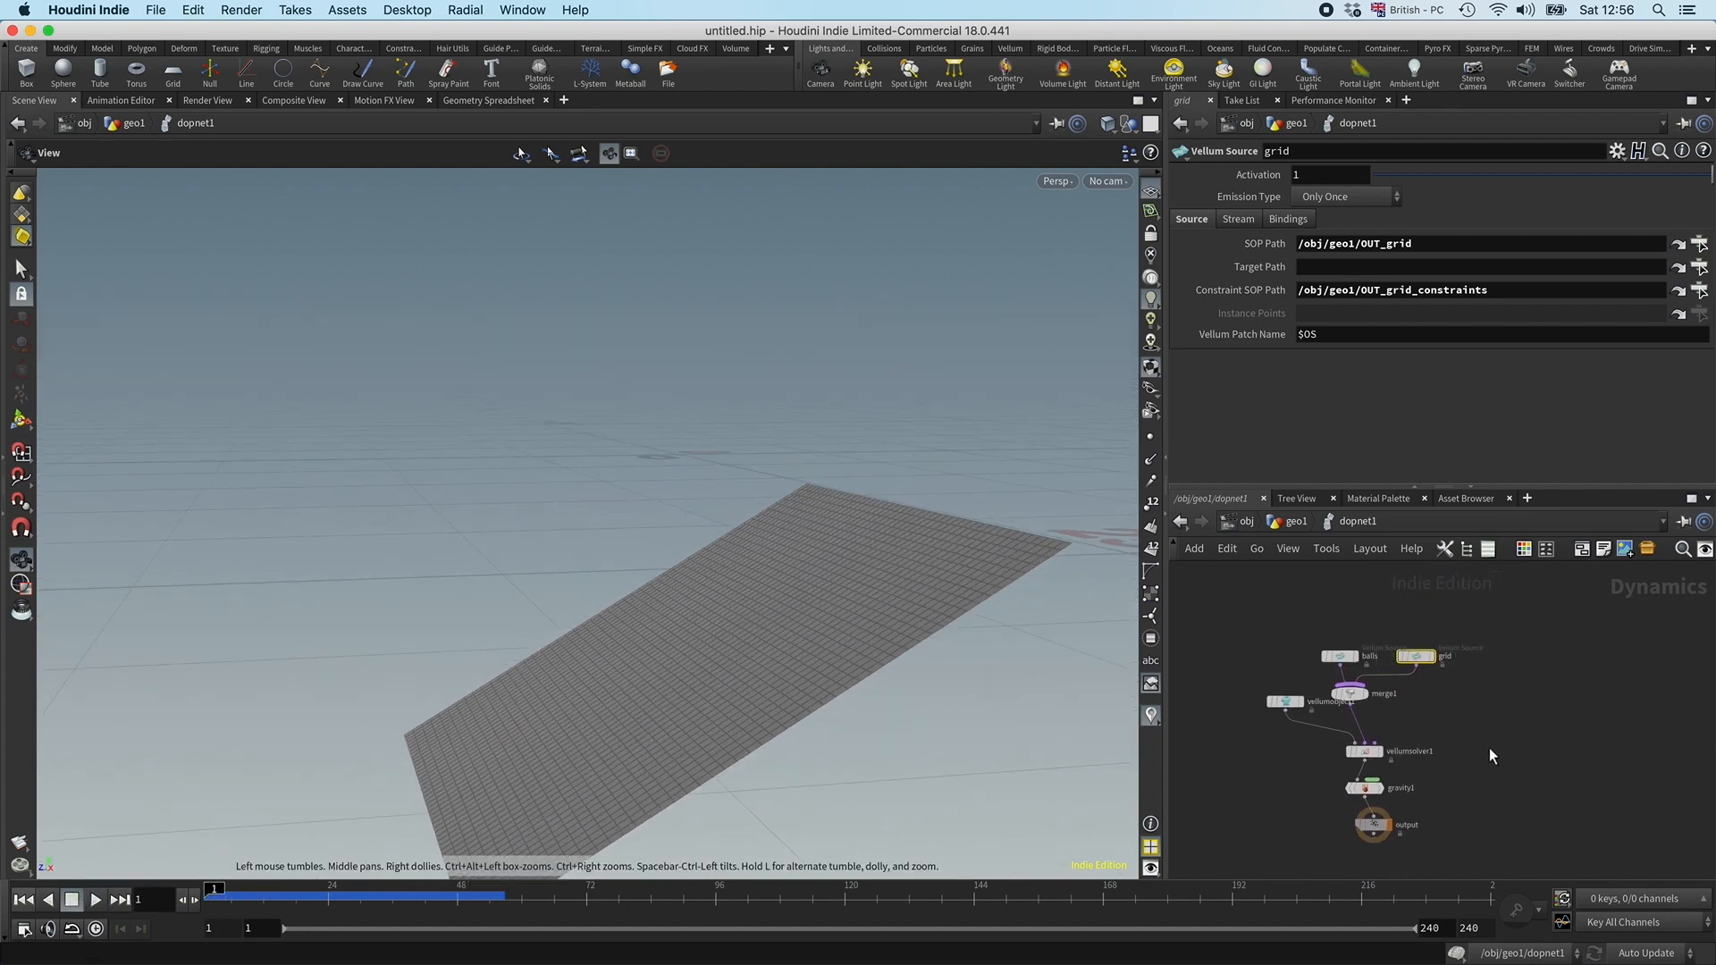
left_click_drag(1405, 657, 1323, 627)
key("shift+l")
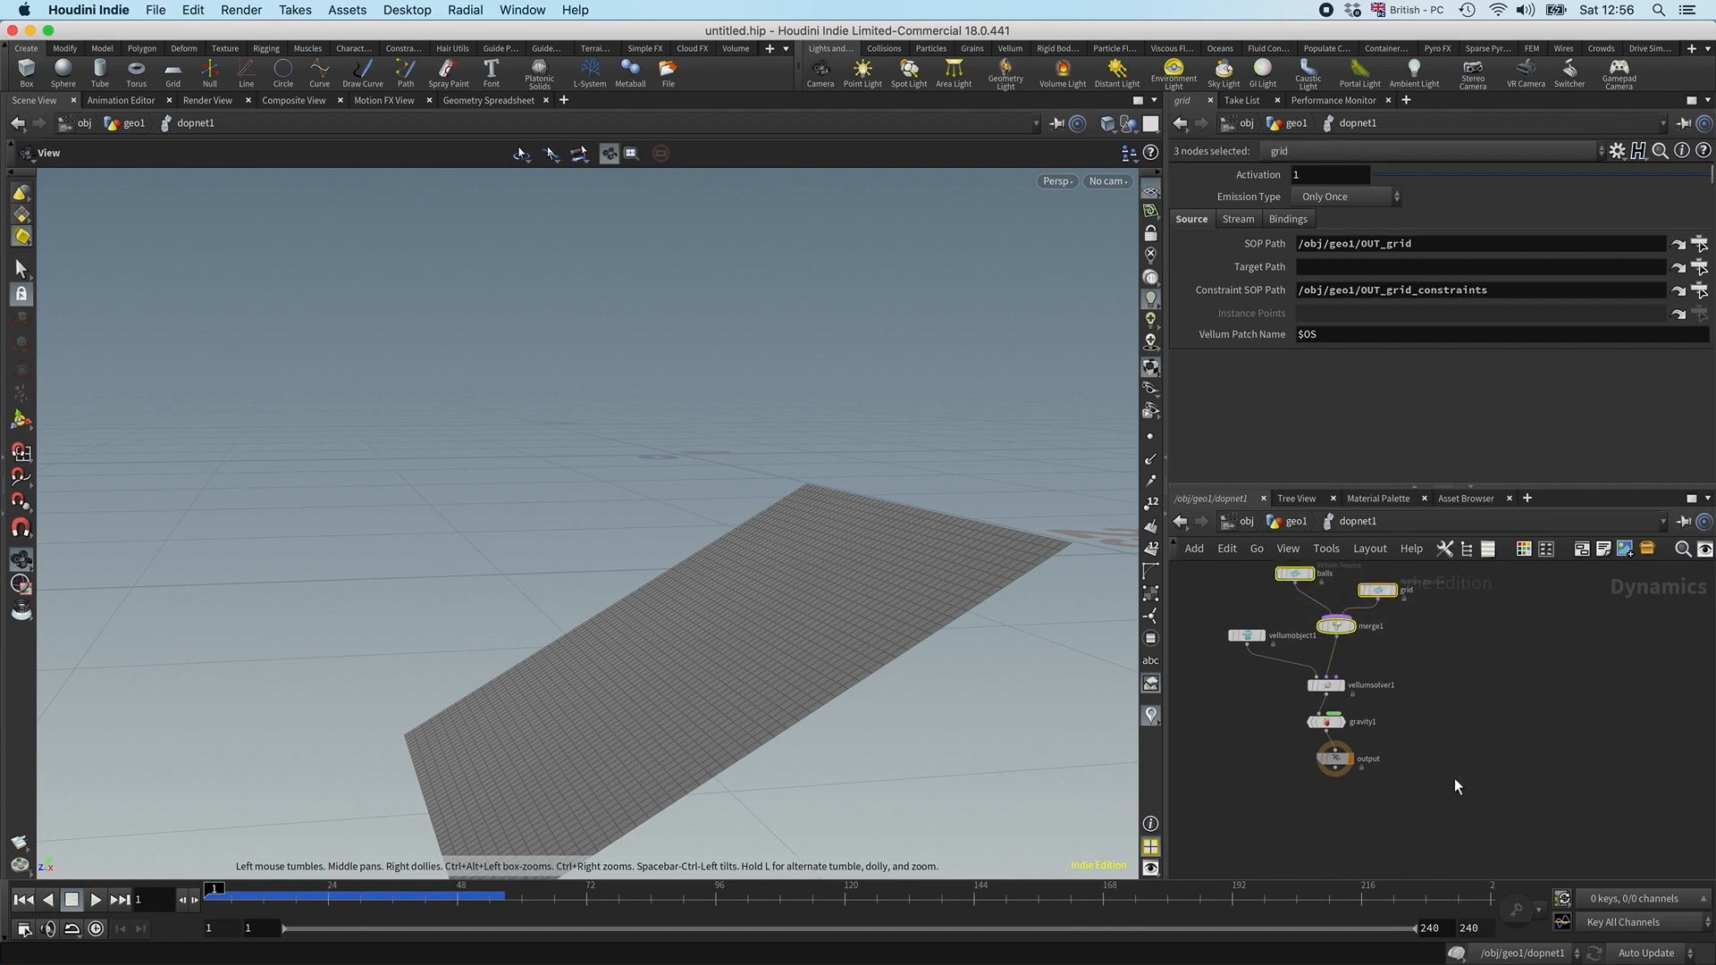
left_click_drag(1347, 774, 1344, 728)
key("shift+l")
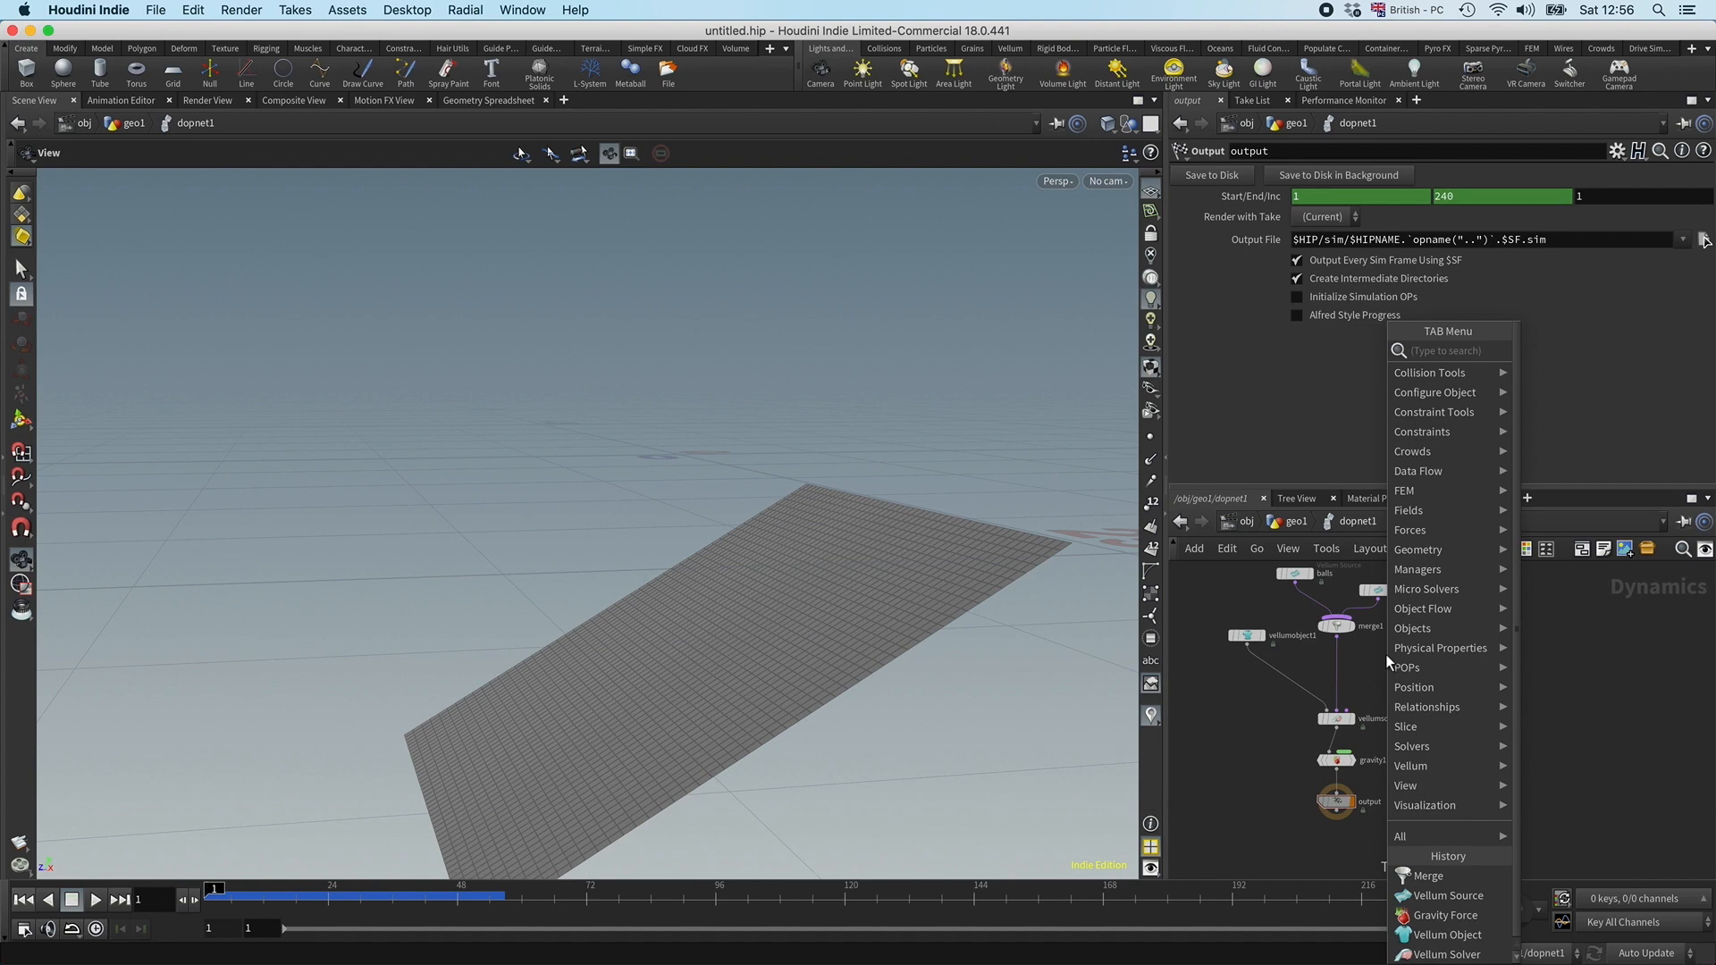
Step: Insert a Vellum Constraints node between the Merge node and the Vellum Solver
type("constrain")
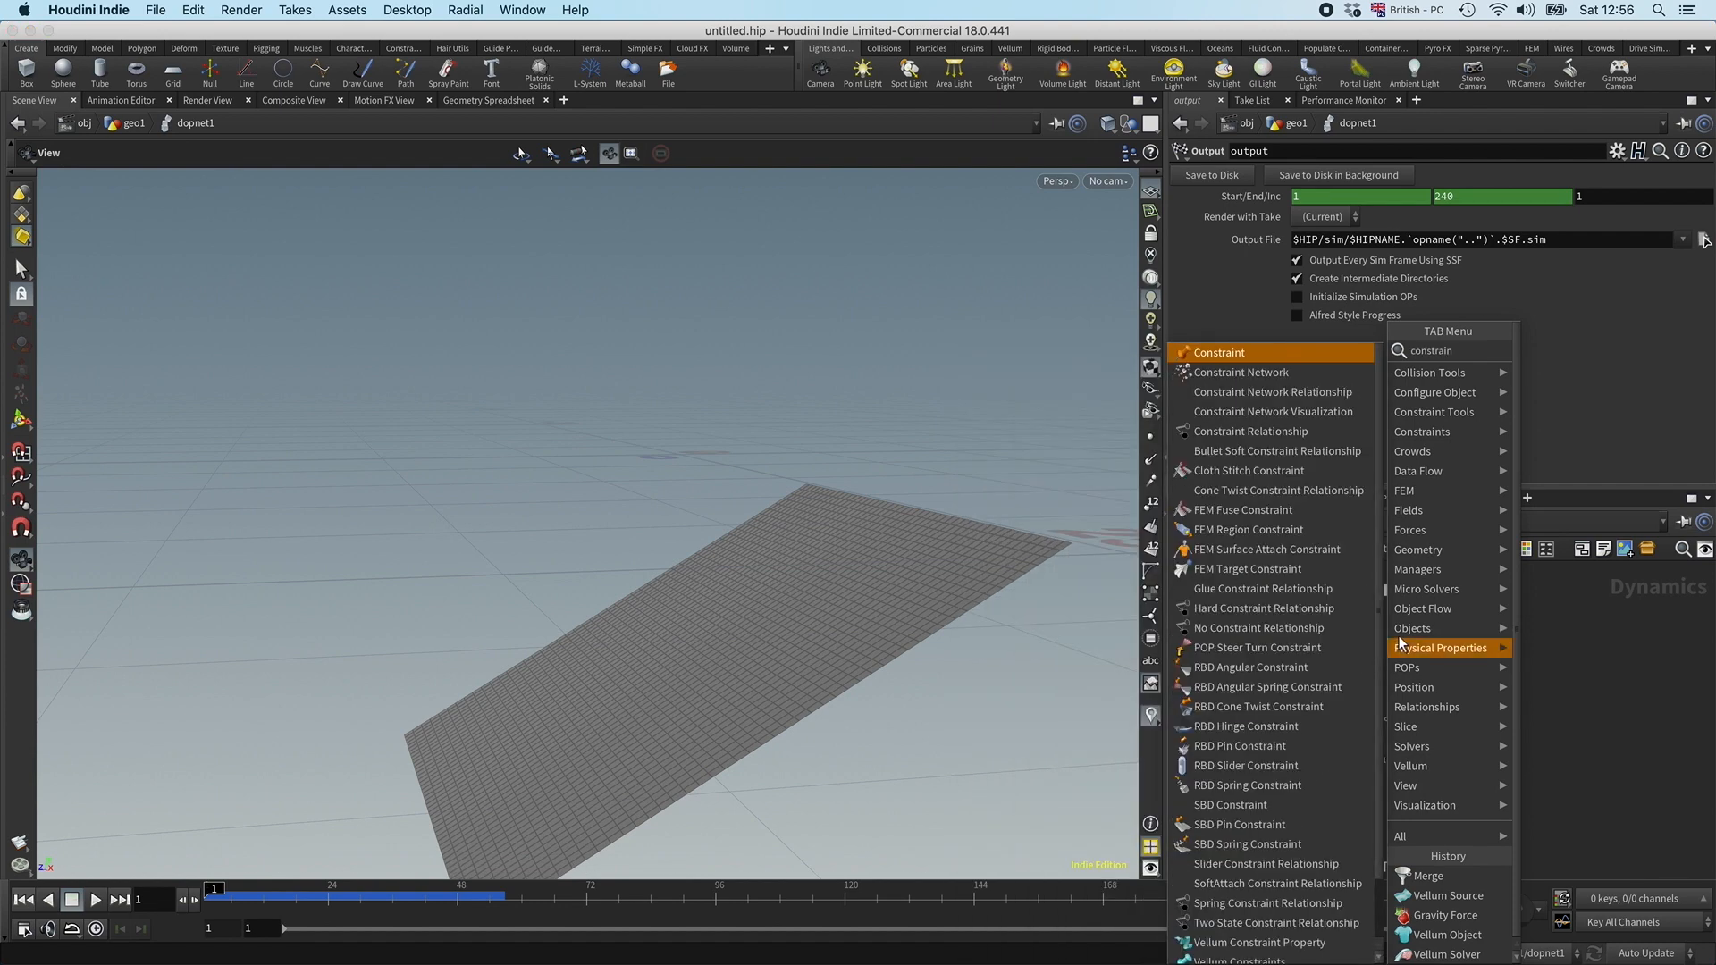
left_click(1321, 961)
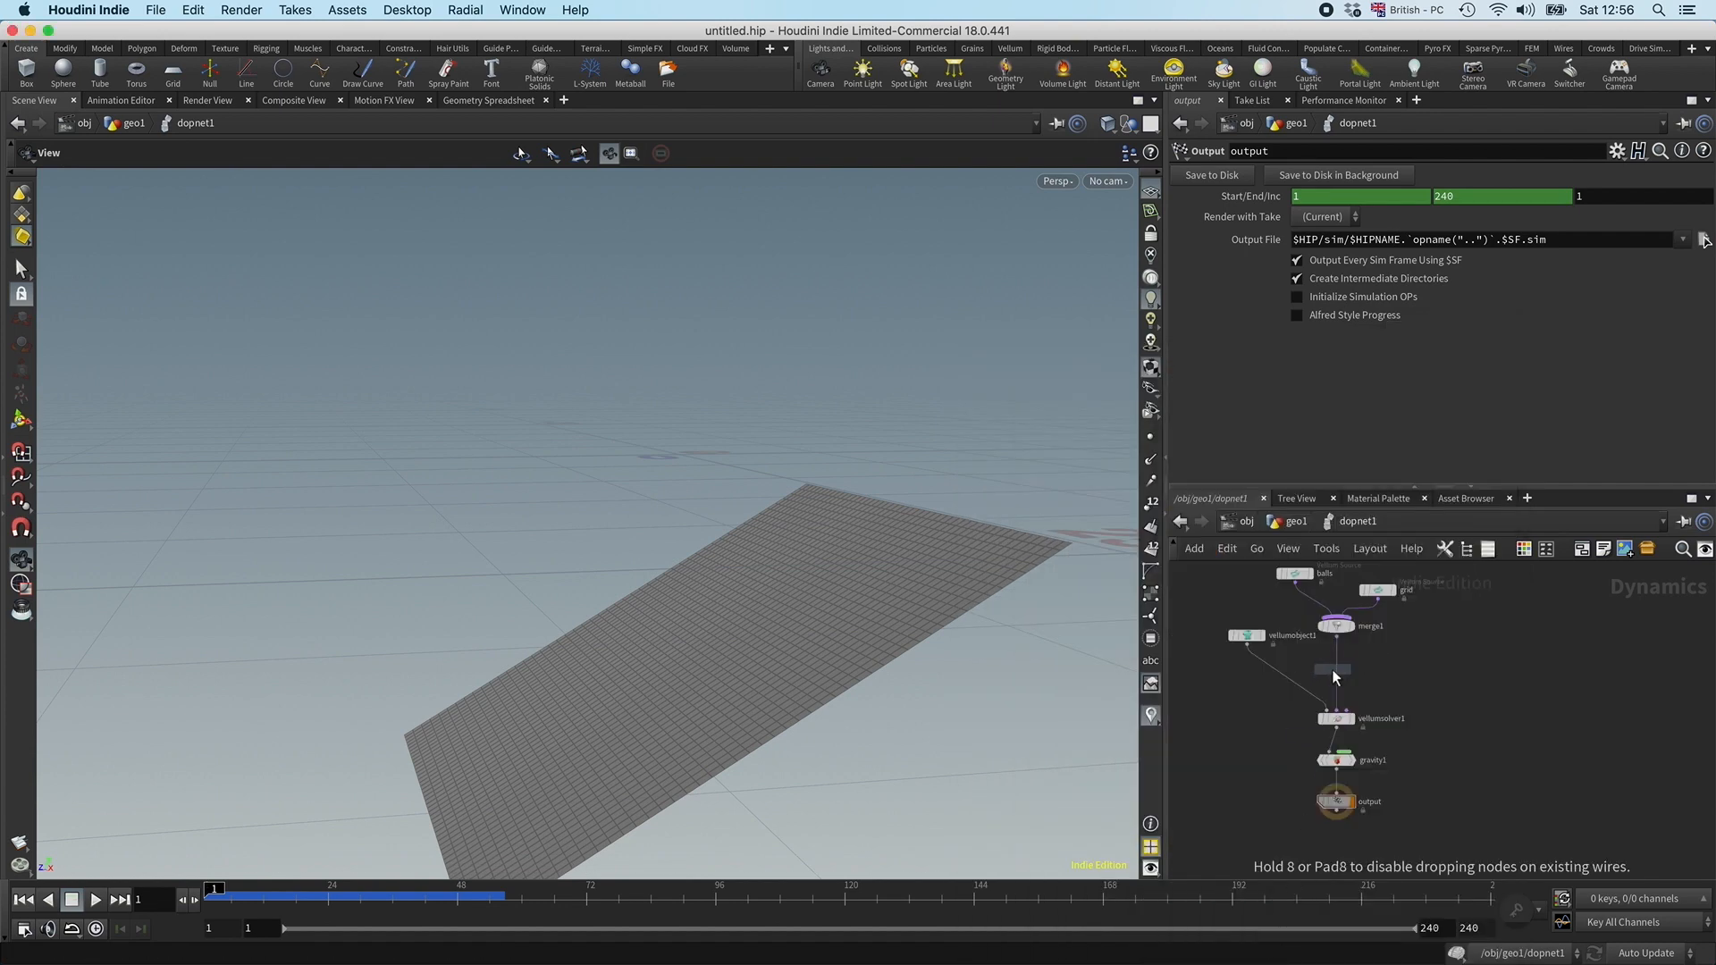
left_click(1331, 669)
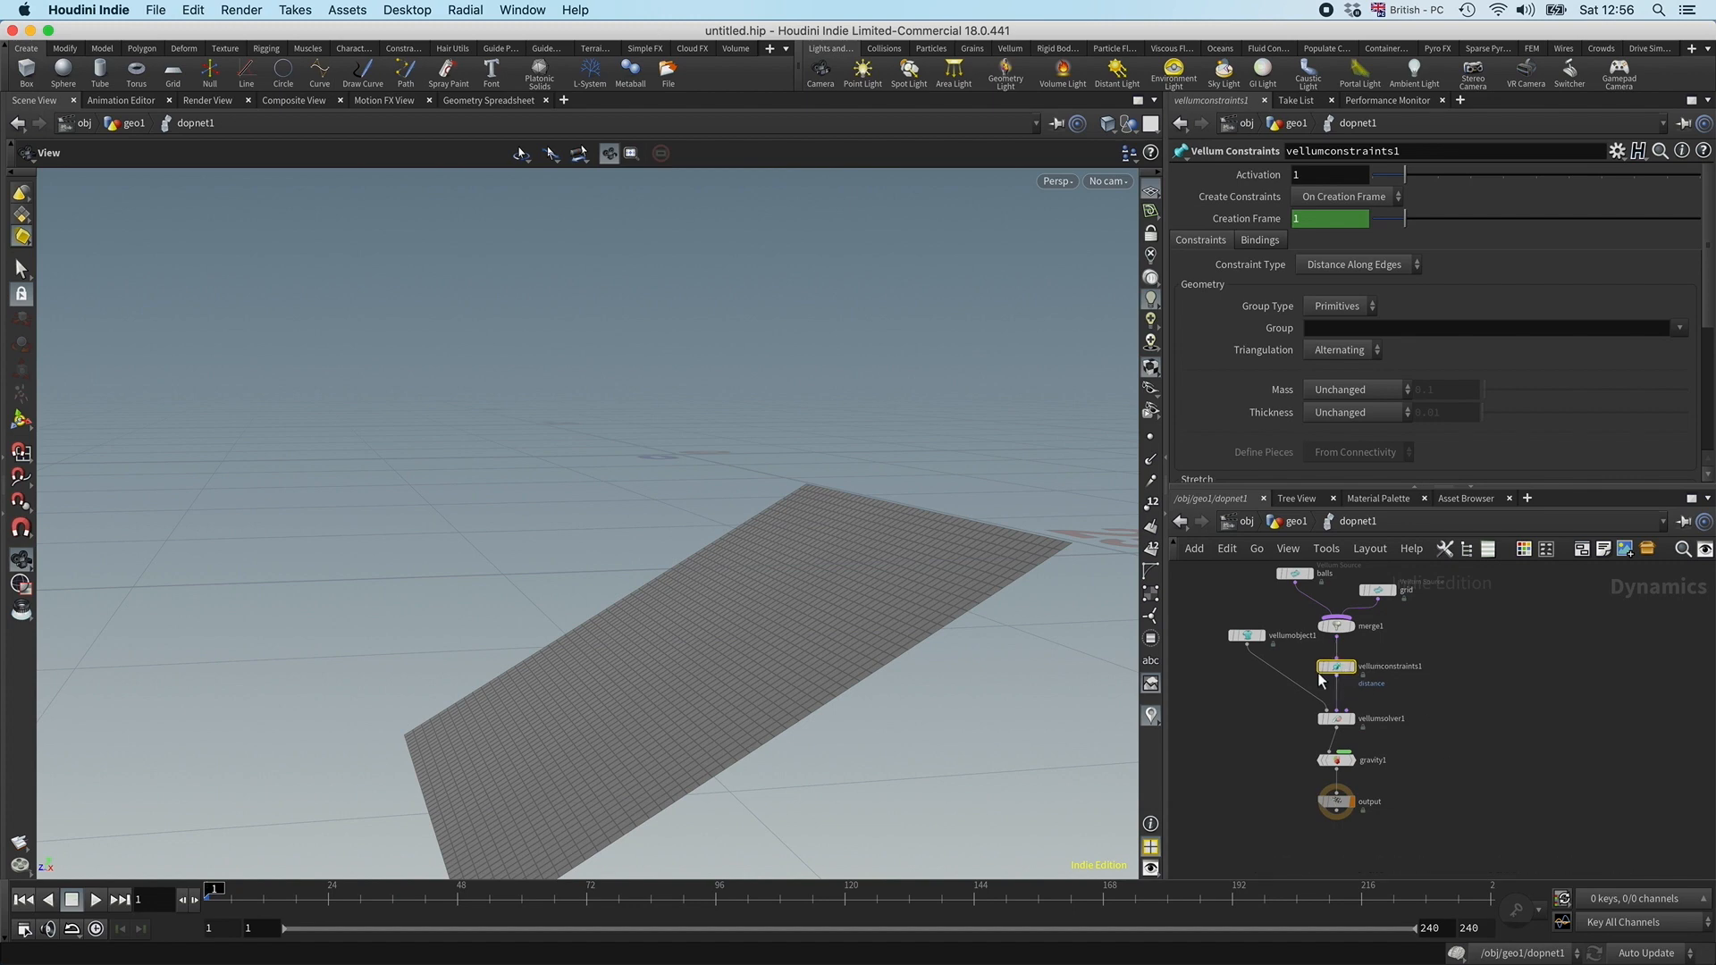
Step: Set the Vellum Constraints node to the Glue constraint type and have it create constraints Each Frame
middle_click_drag(1469, 615, 1470, 693)
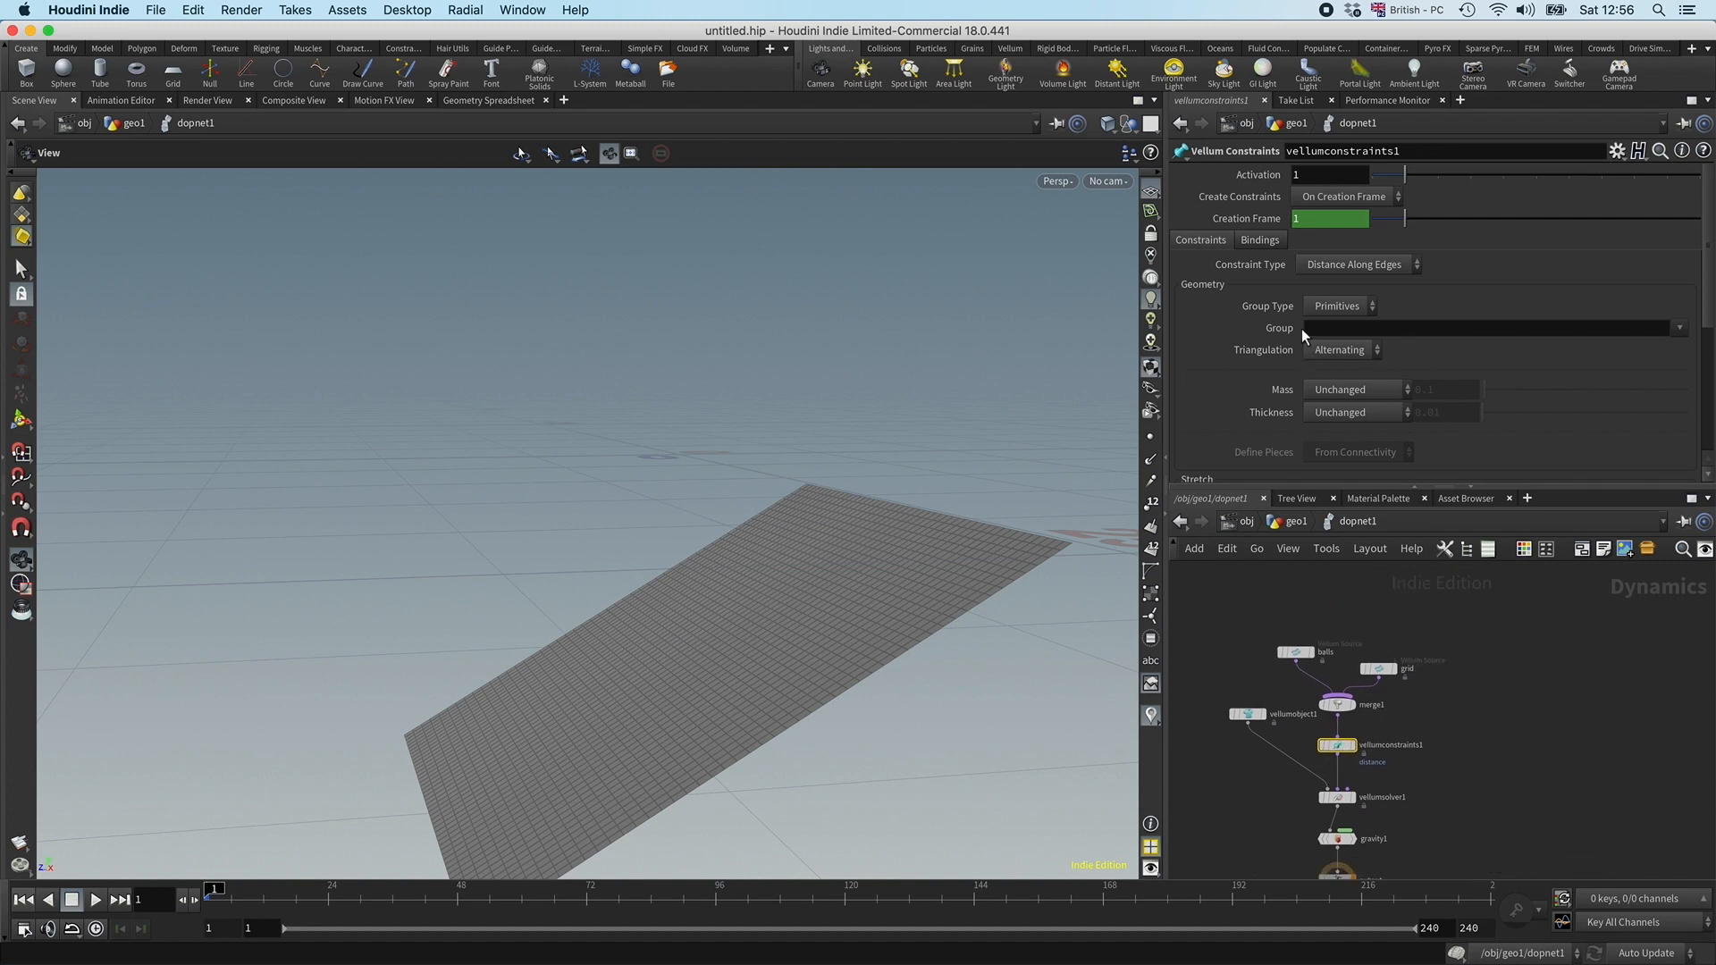
left_click(1340, 265)
left_click(1323, 526)
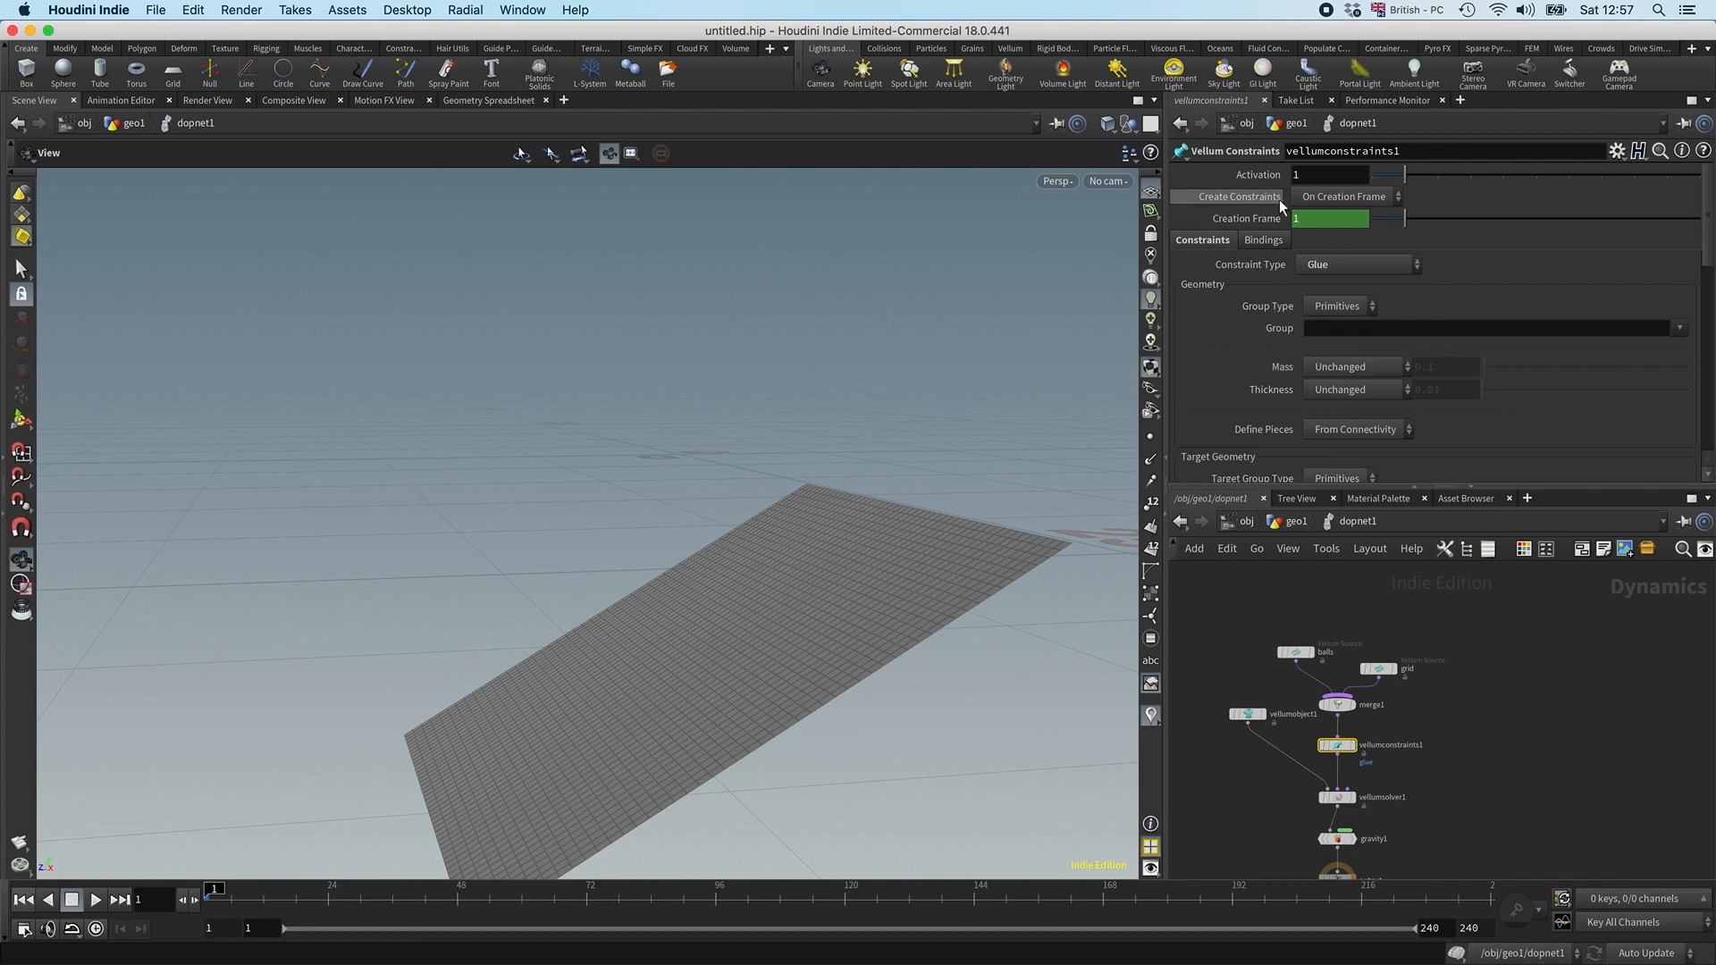
left_click(1335, 194)
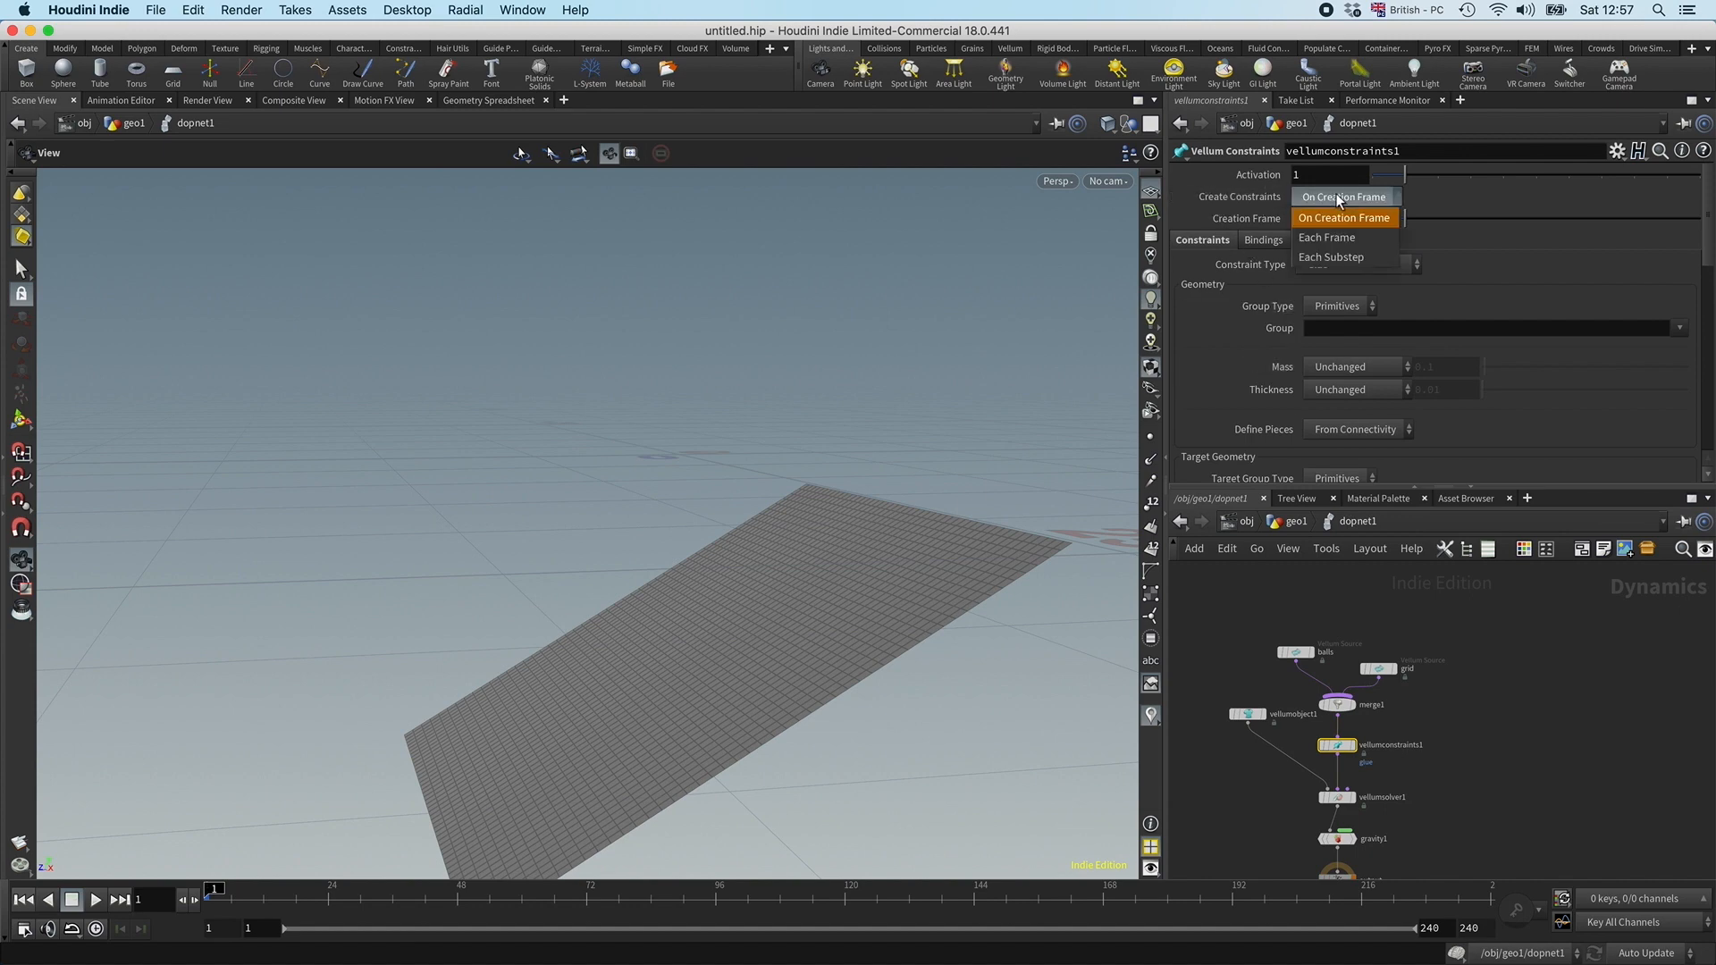
left_click(1332, 239)
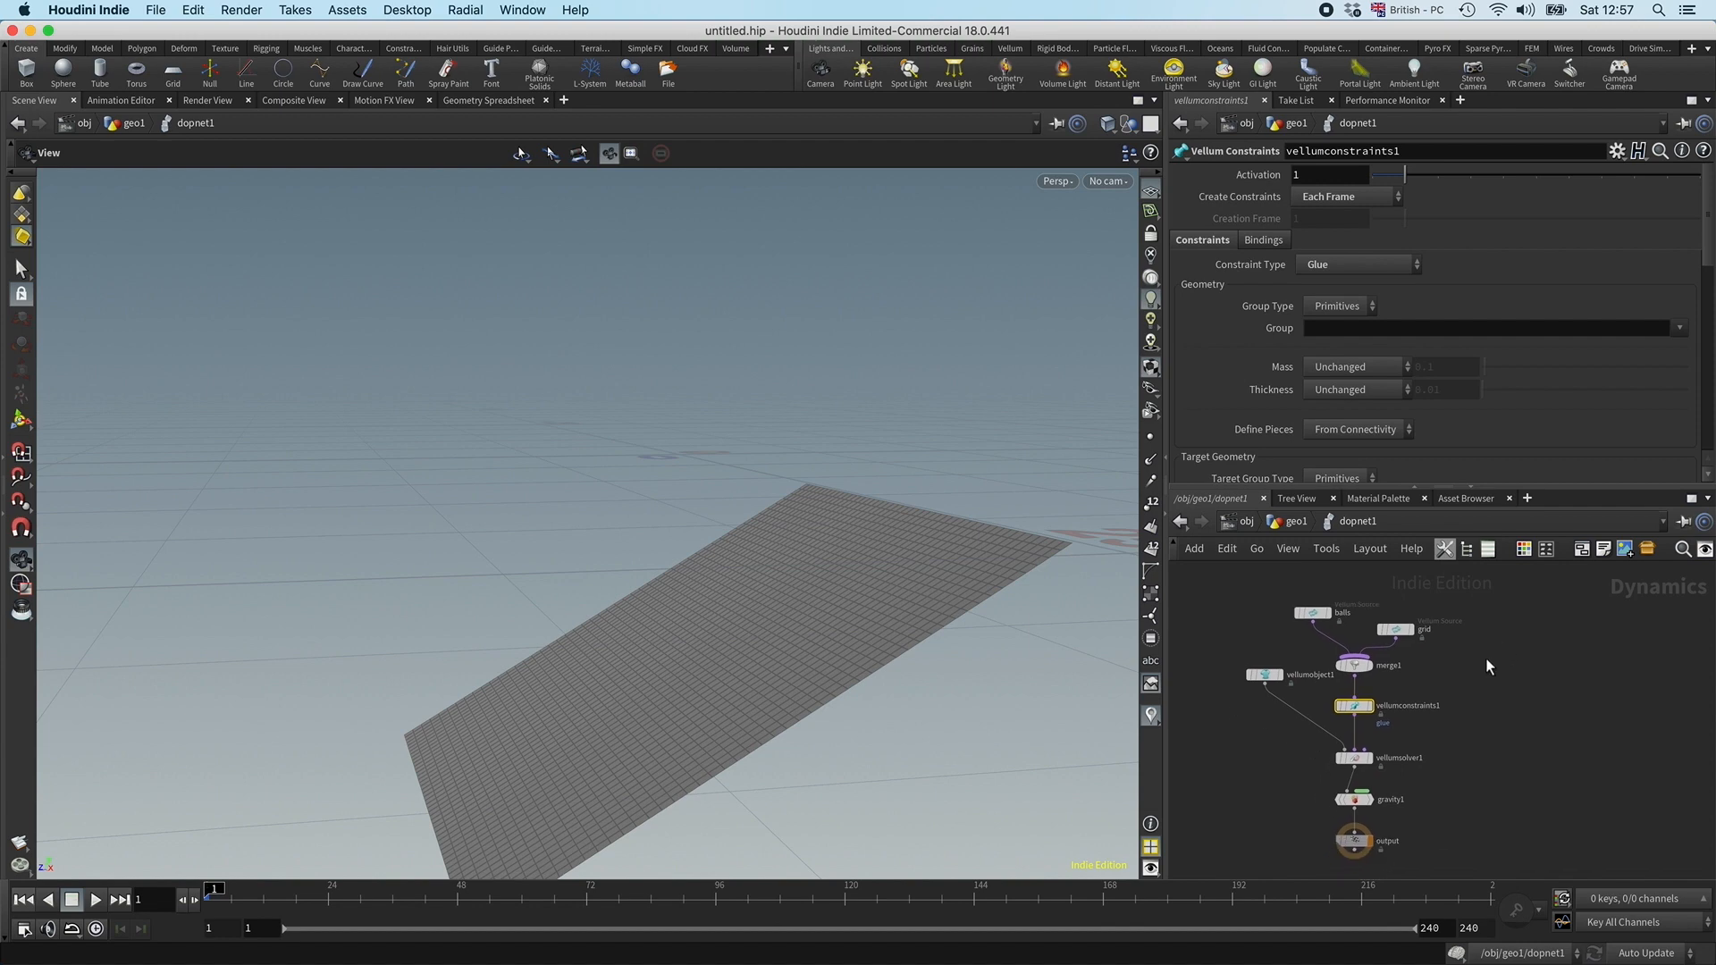
Step: Play the simulation from frame 1 and examine how the balls glue to the sloped grid and to each other
scroll(1440, 389, "down", 3)
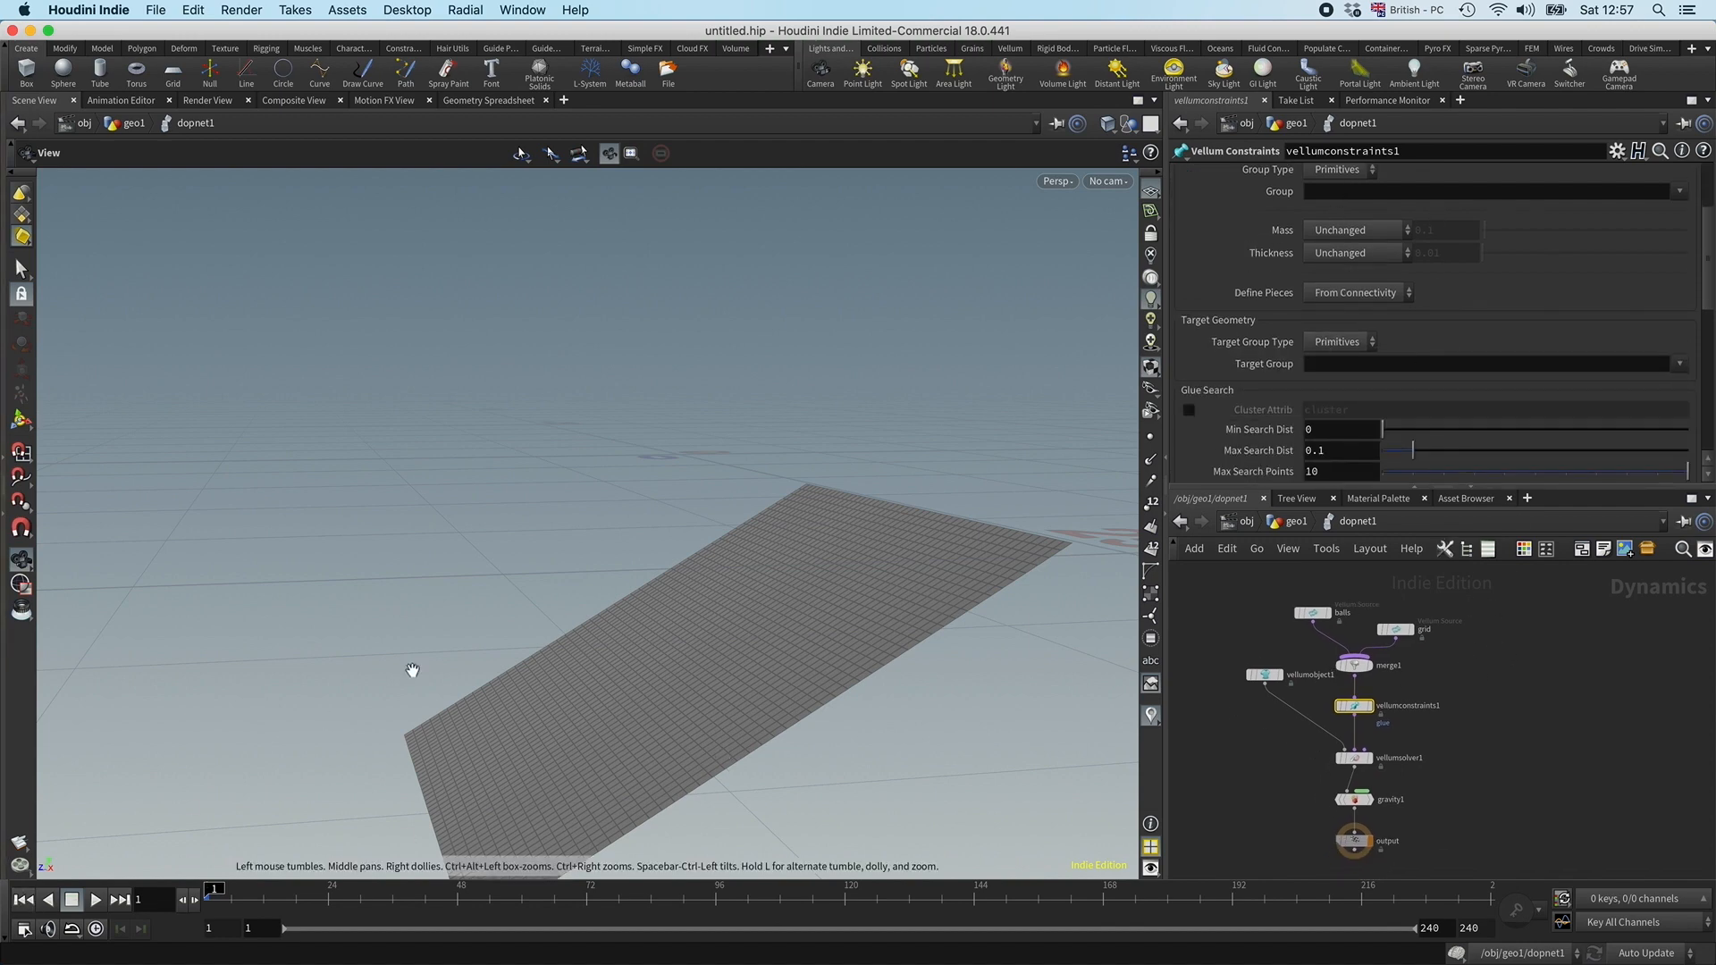
left_click_drag(412, 671, 432, 617)
left_click(97, 900)
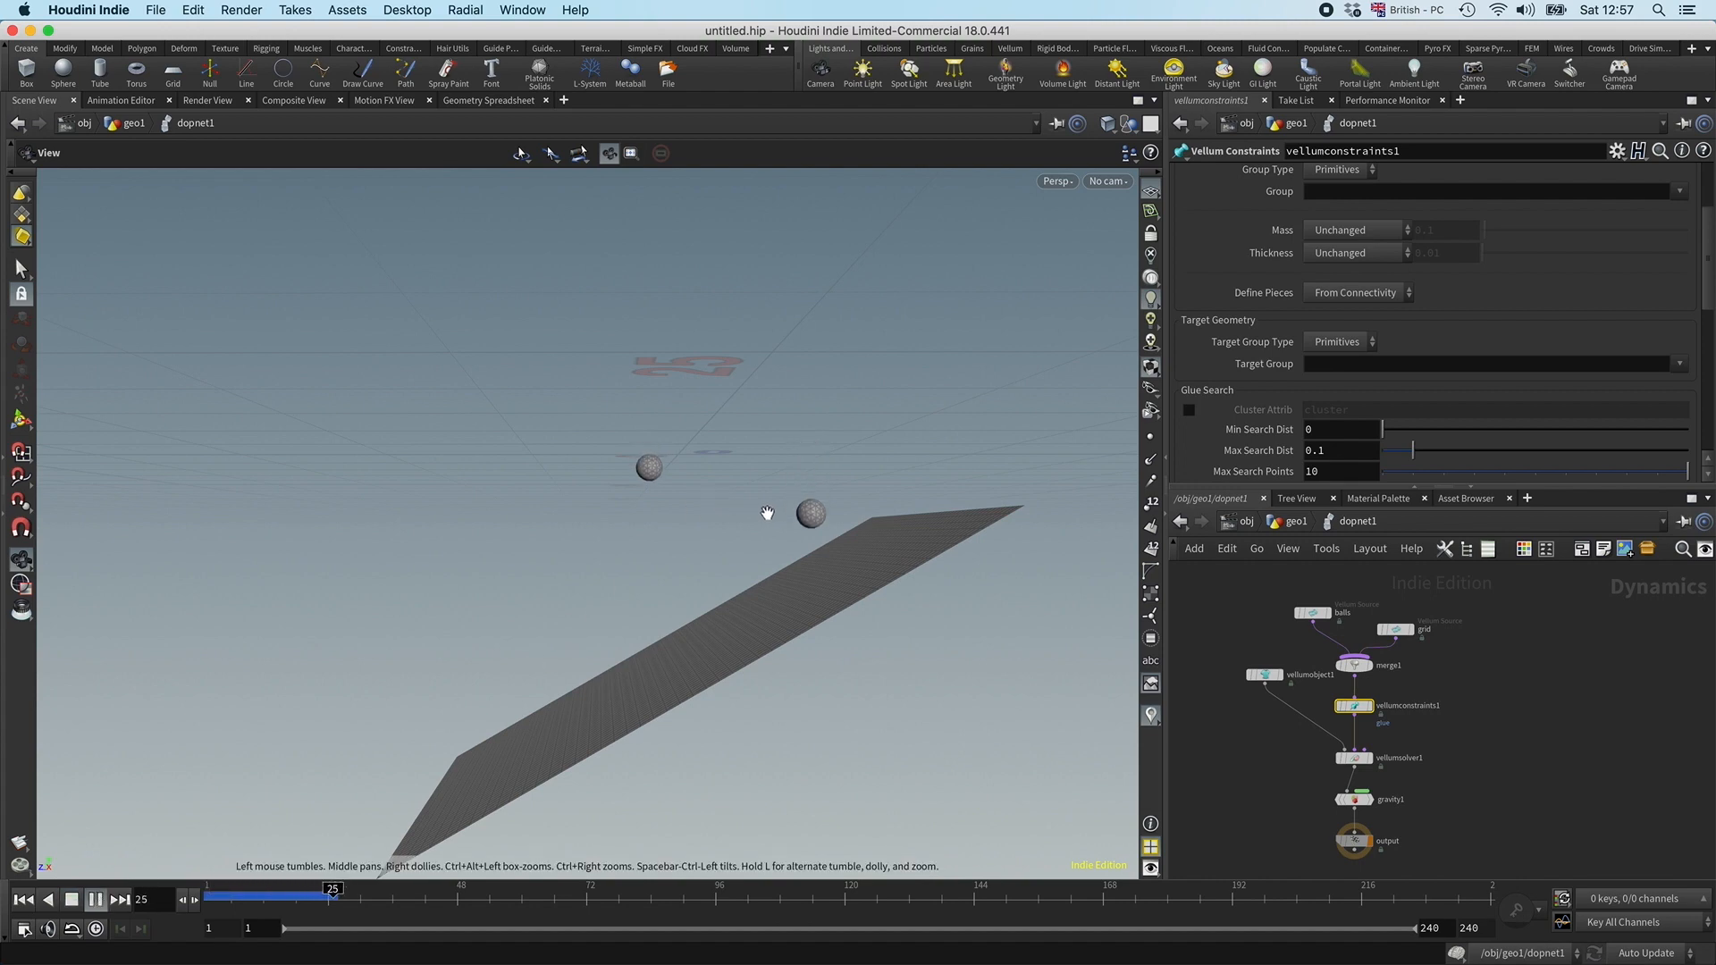
left_click_drag(709, 580, 702, 643)
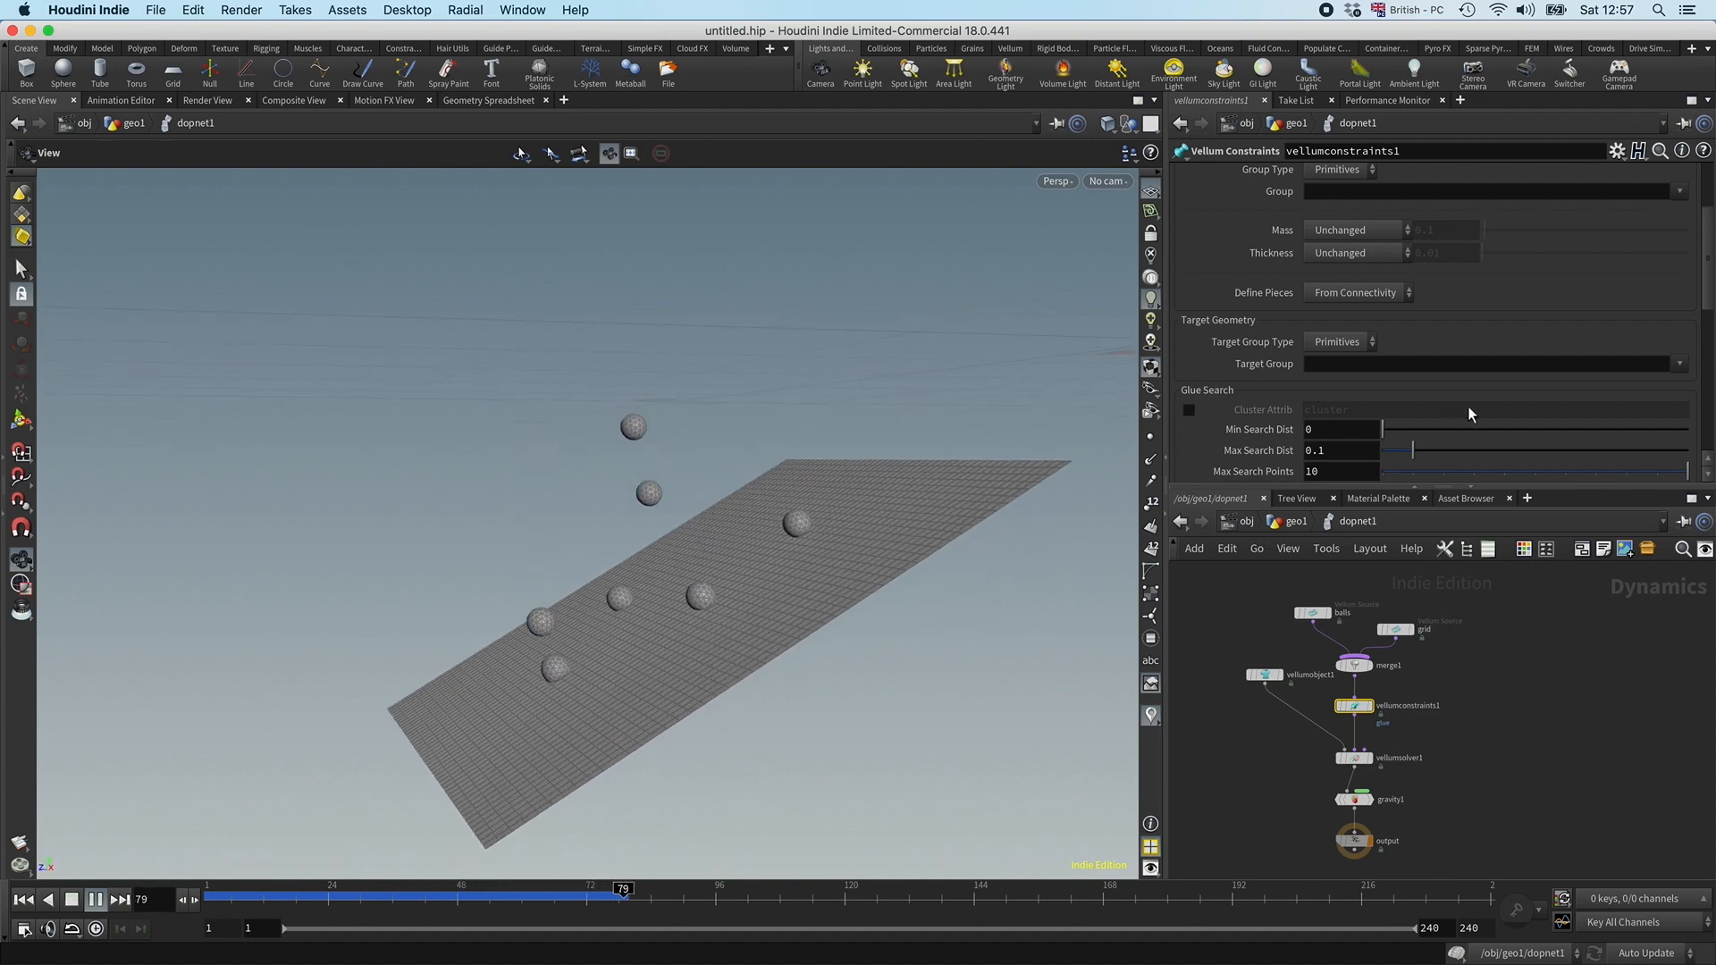
scroll(1269, 420, "down", 1)
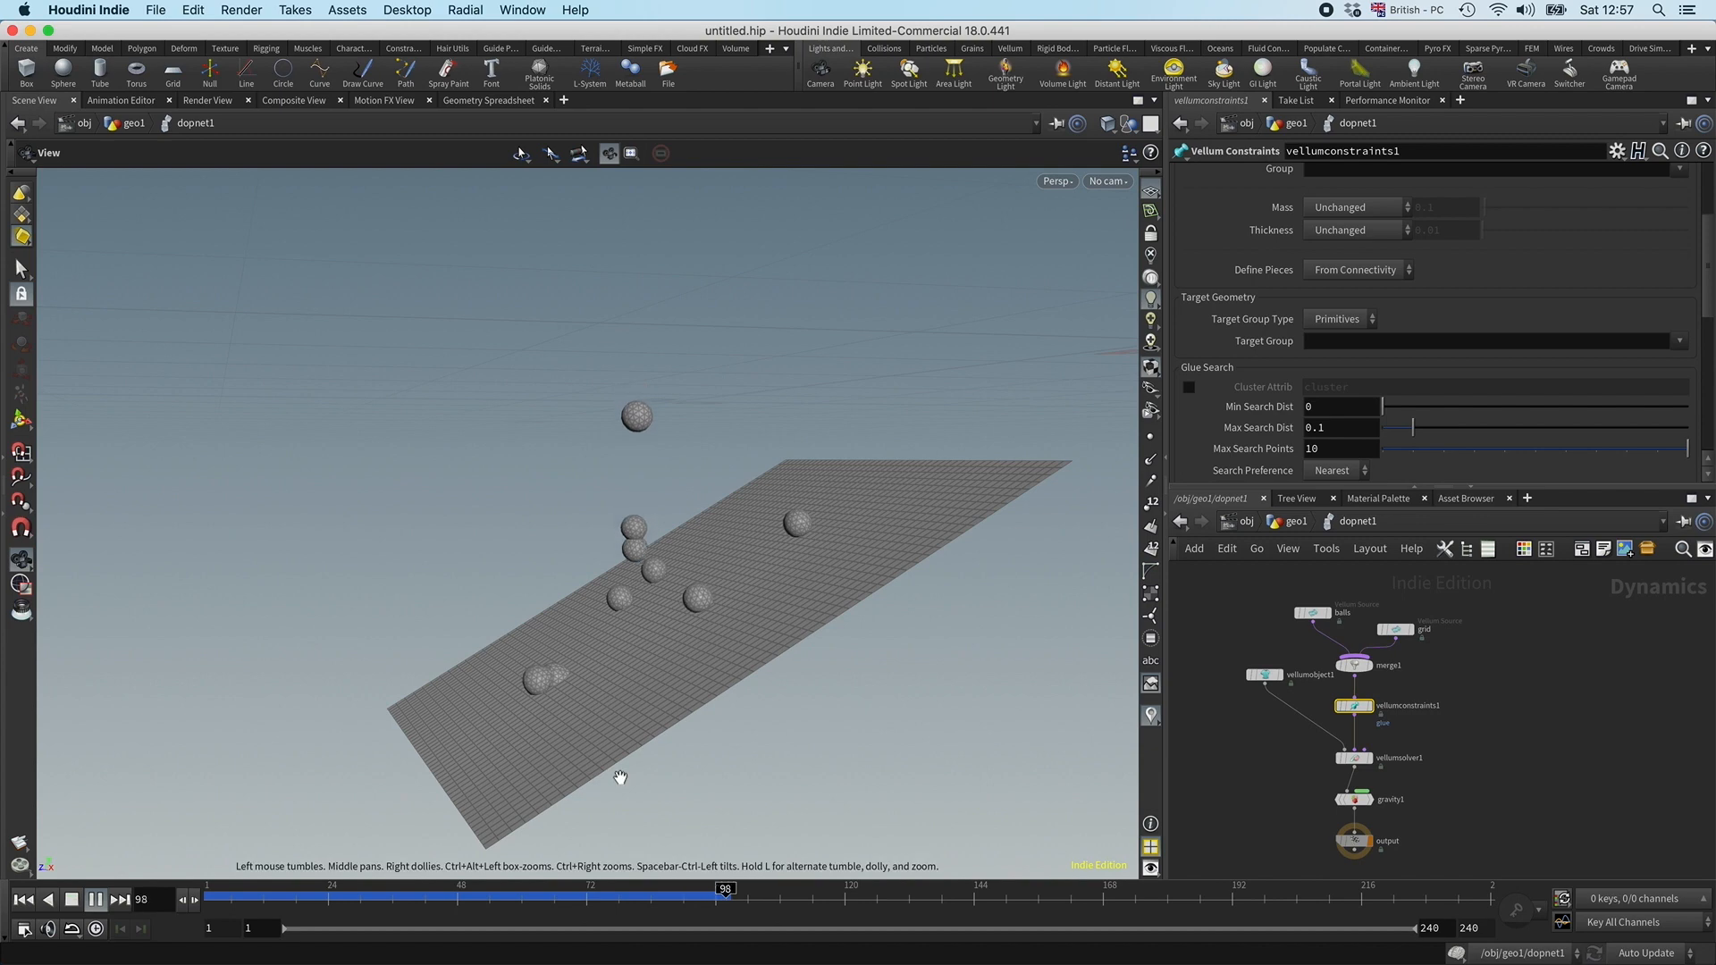